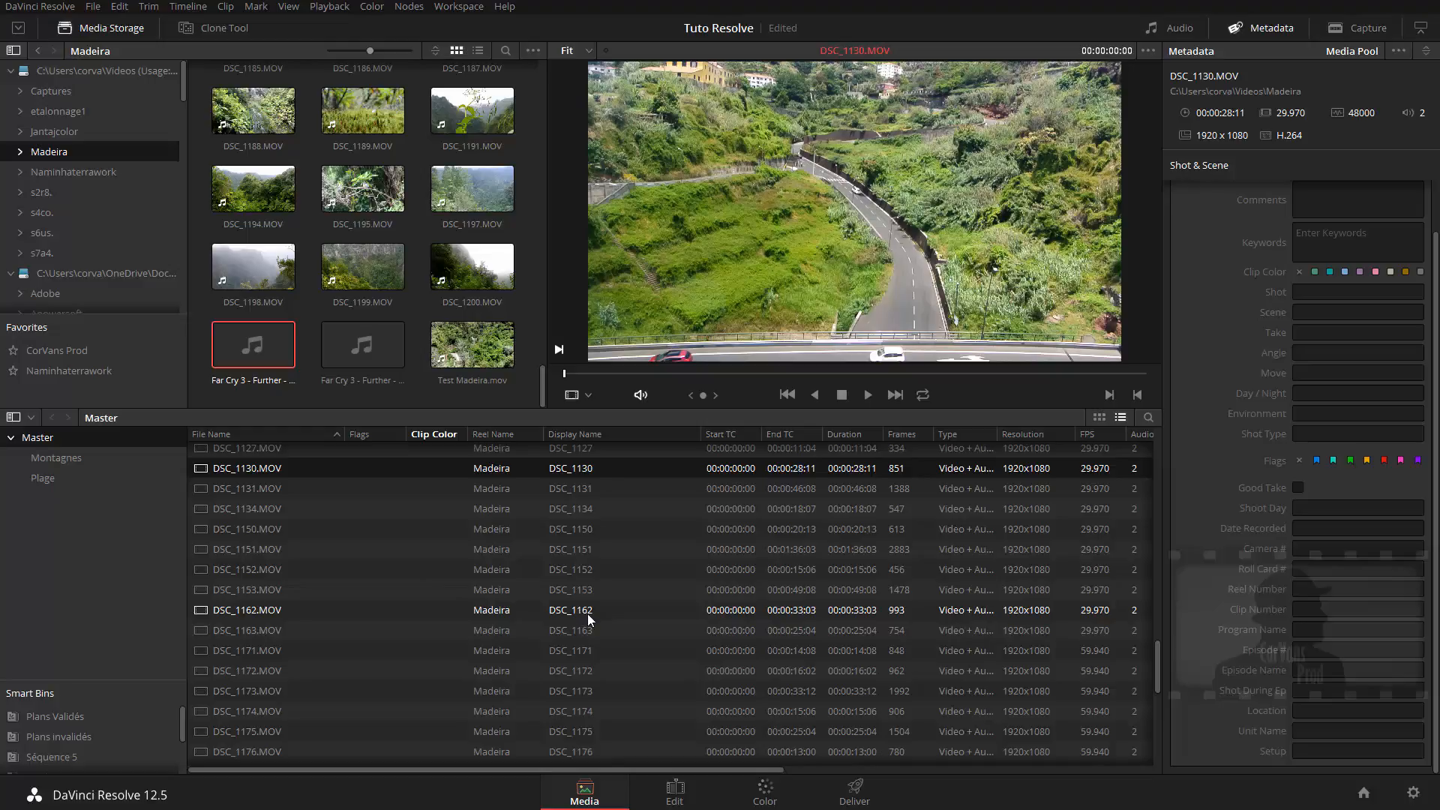
Look through the clips listed in the Master bin from one end to the other.
scroll(589, 617, "up", 4)
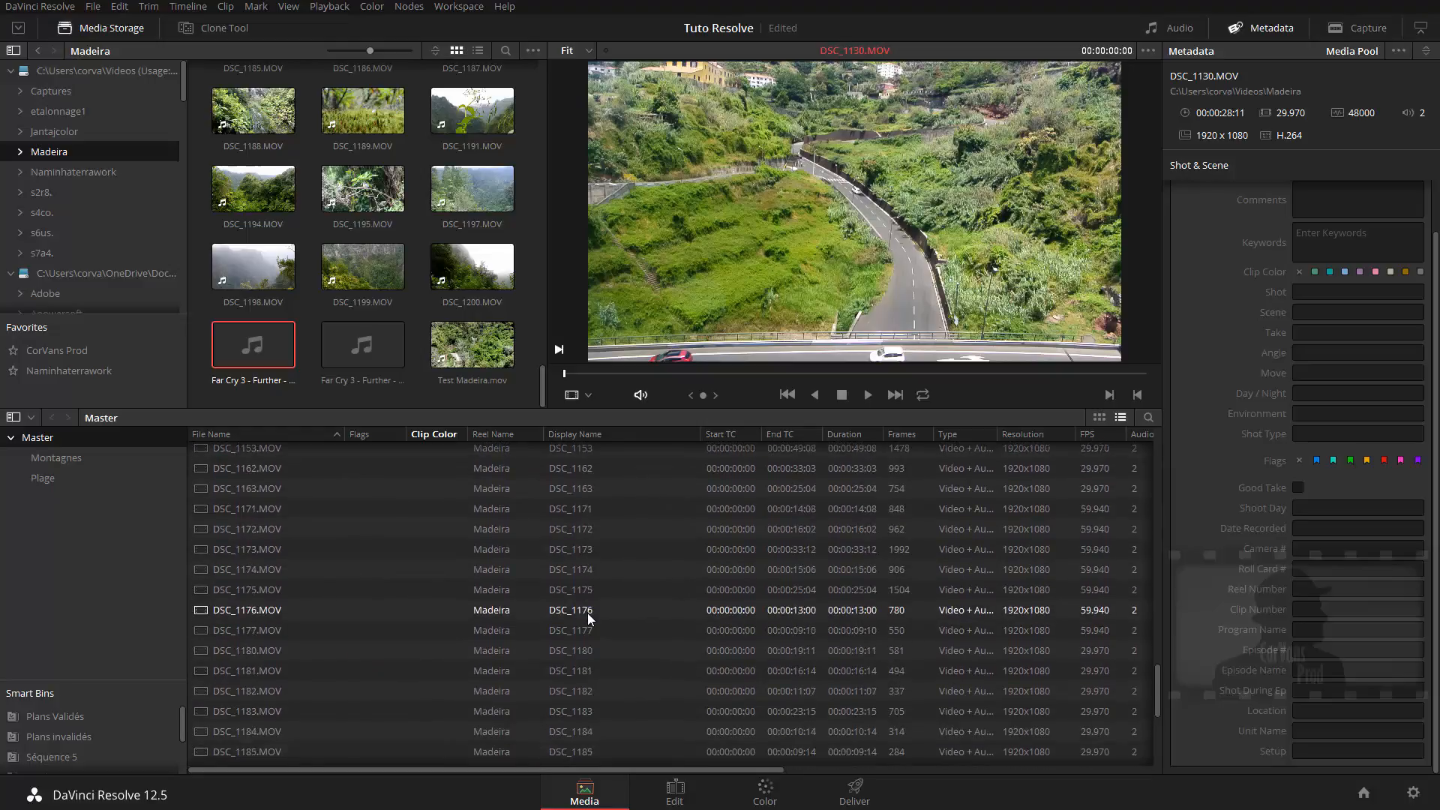
scroll(589, 616, "up", 8)
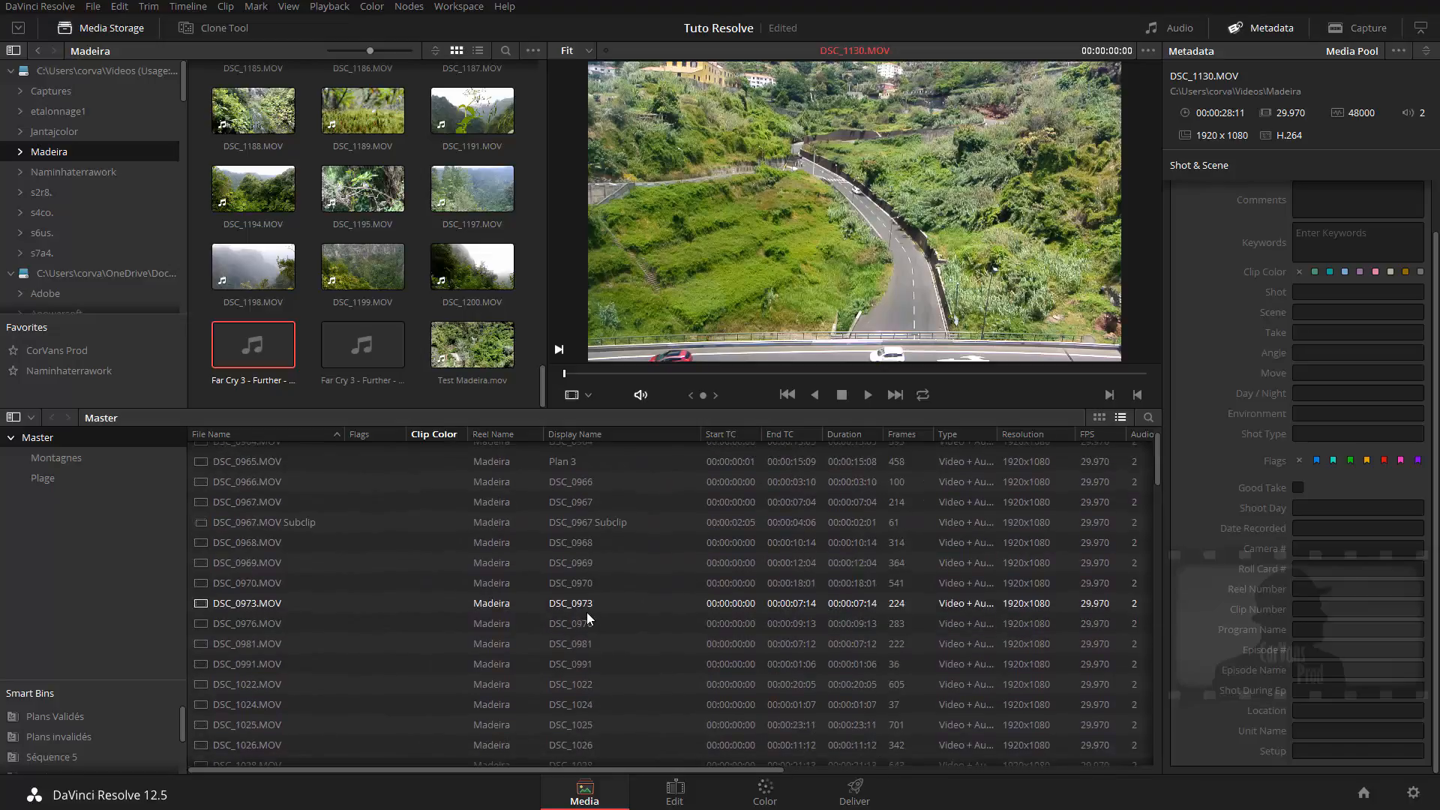
scroll(589, 616, "down", 10)
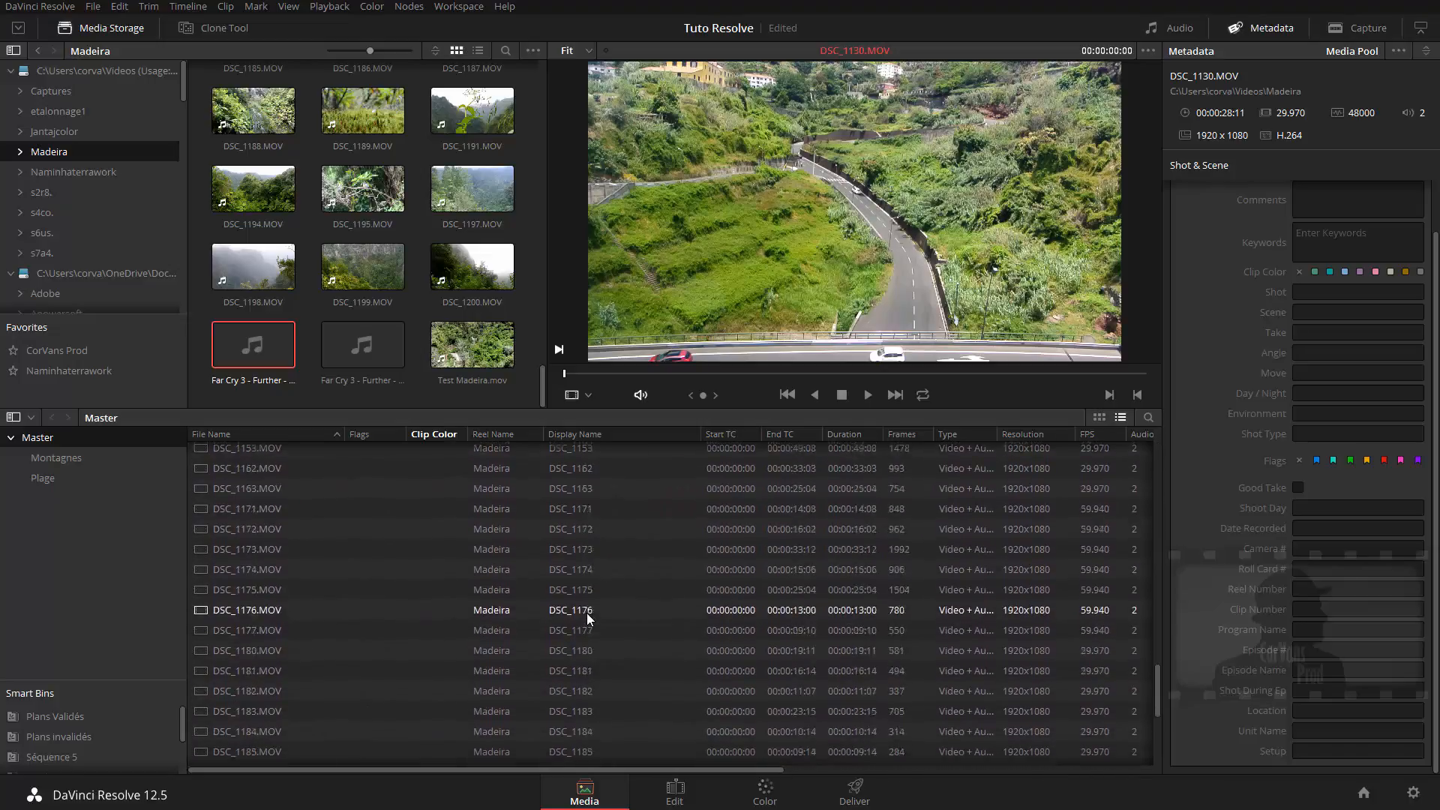
scroll(589, 618, "up", 5)
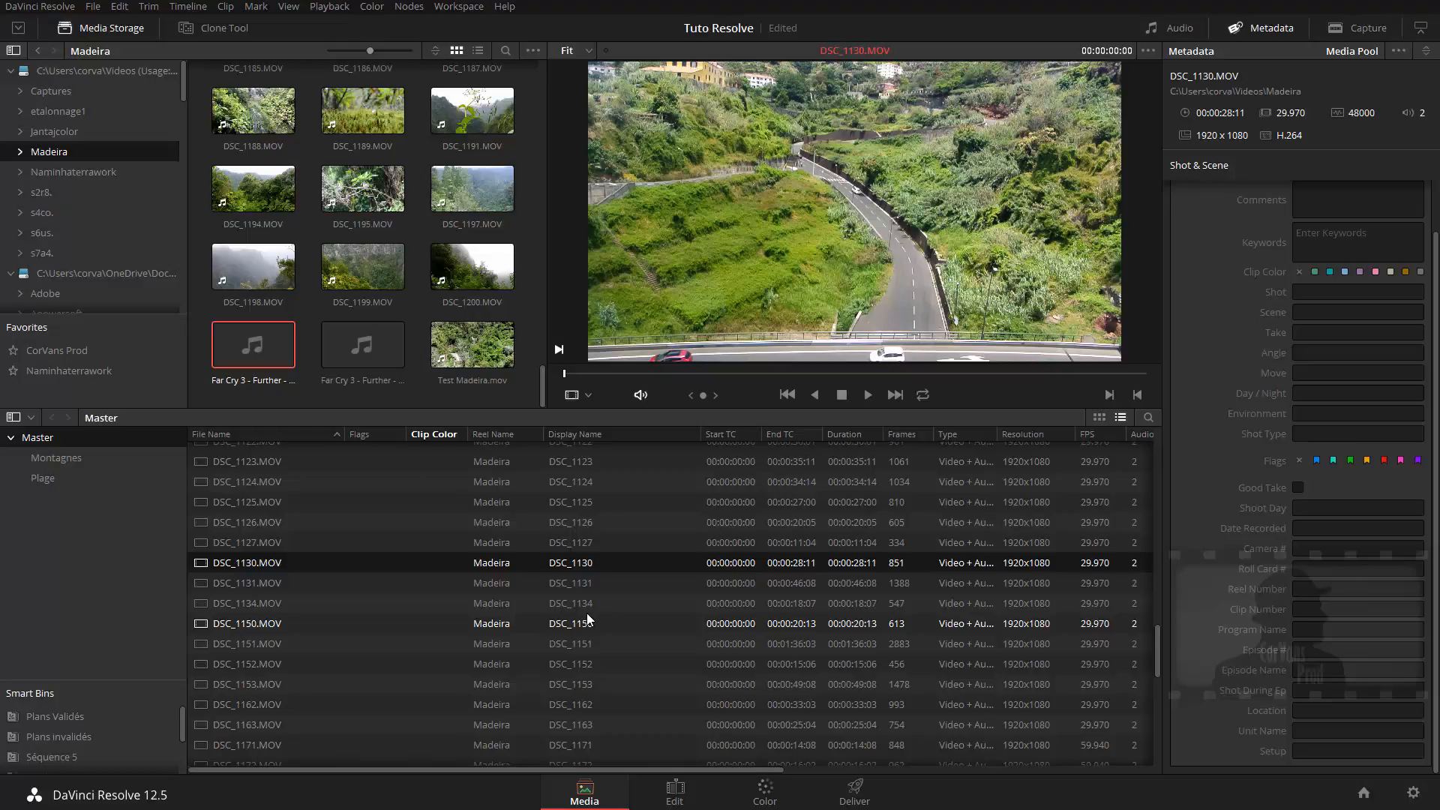
scroll(587, 619, "up", 10)
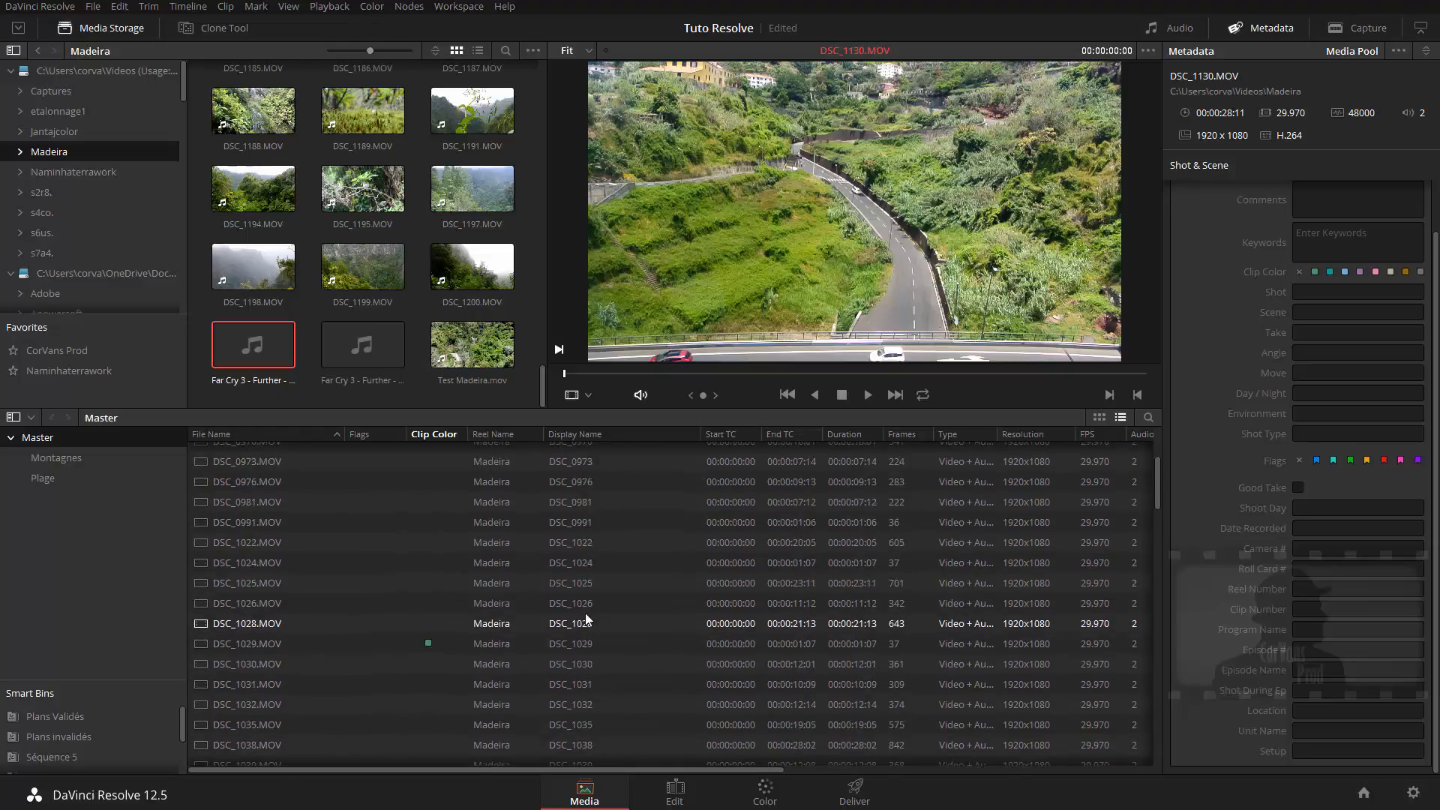
scroll(586, 615, "down", 8)
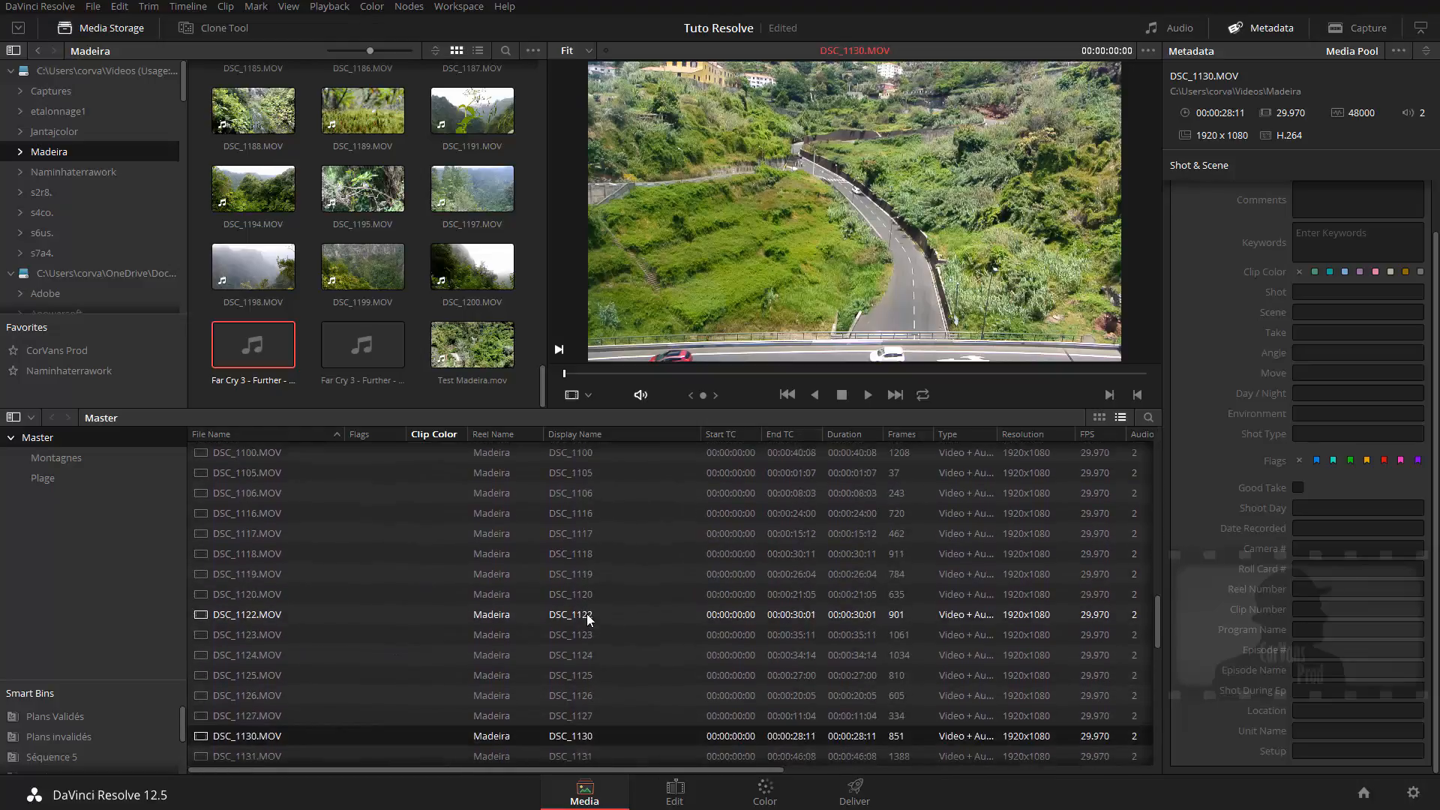
scroll(587, 618, "down", 5)
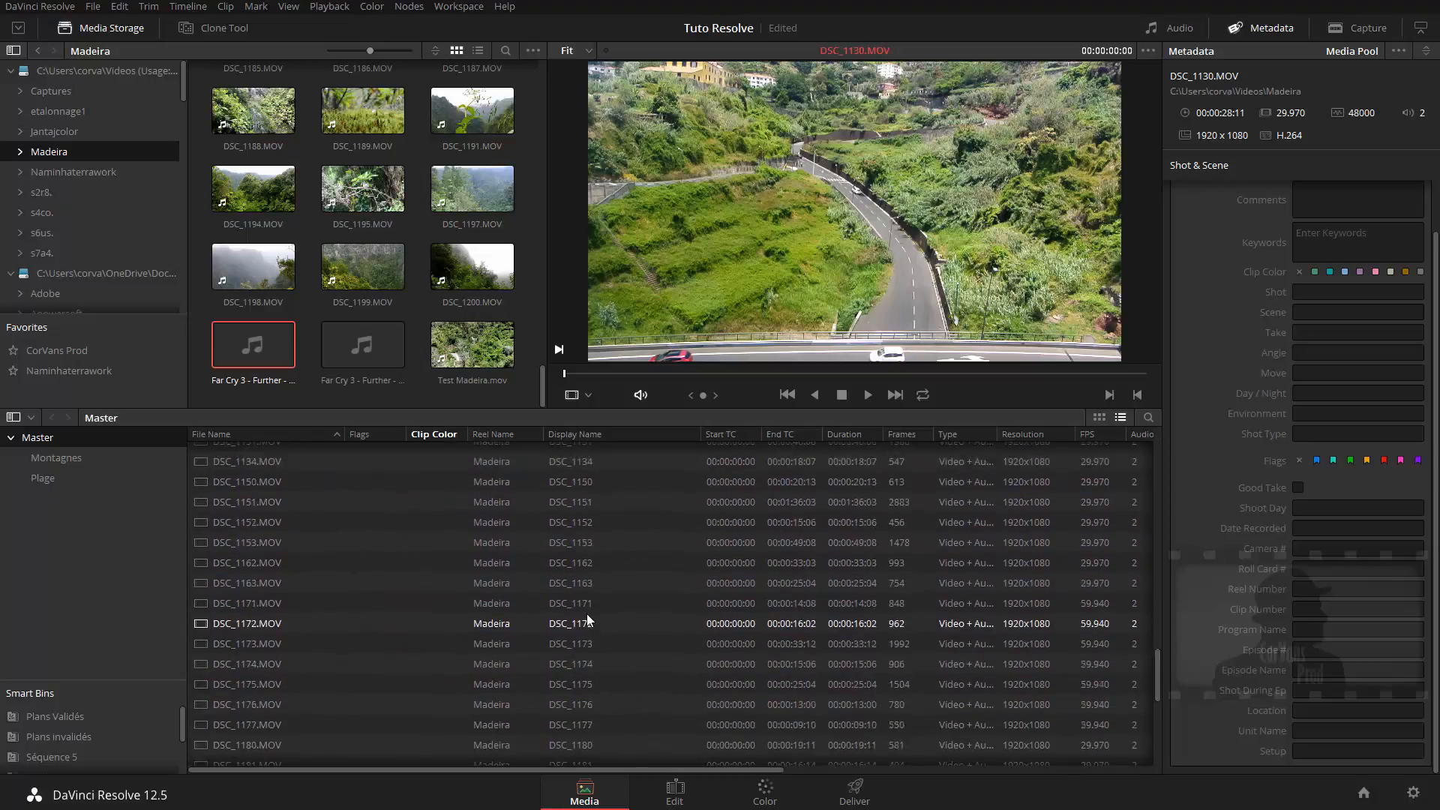
scroll(587, 619, "up", 15)
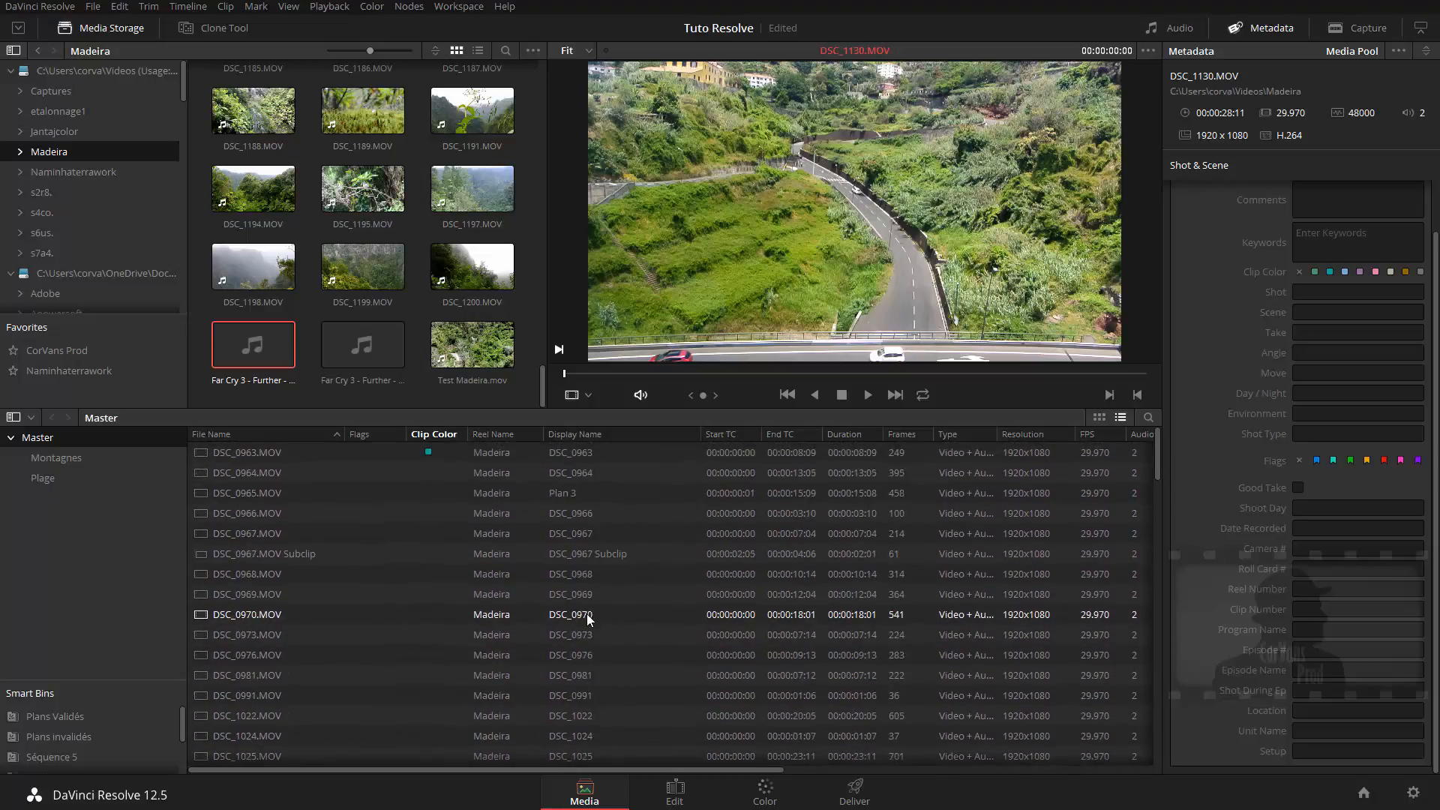
scroll(587, 617, "down", 20)
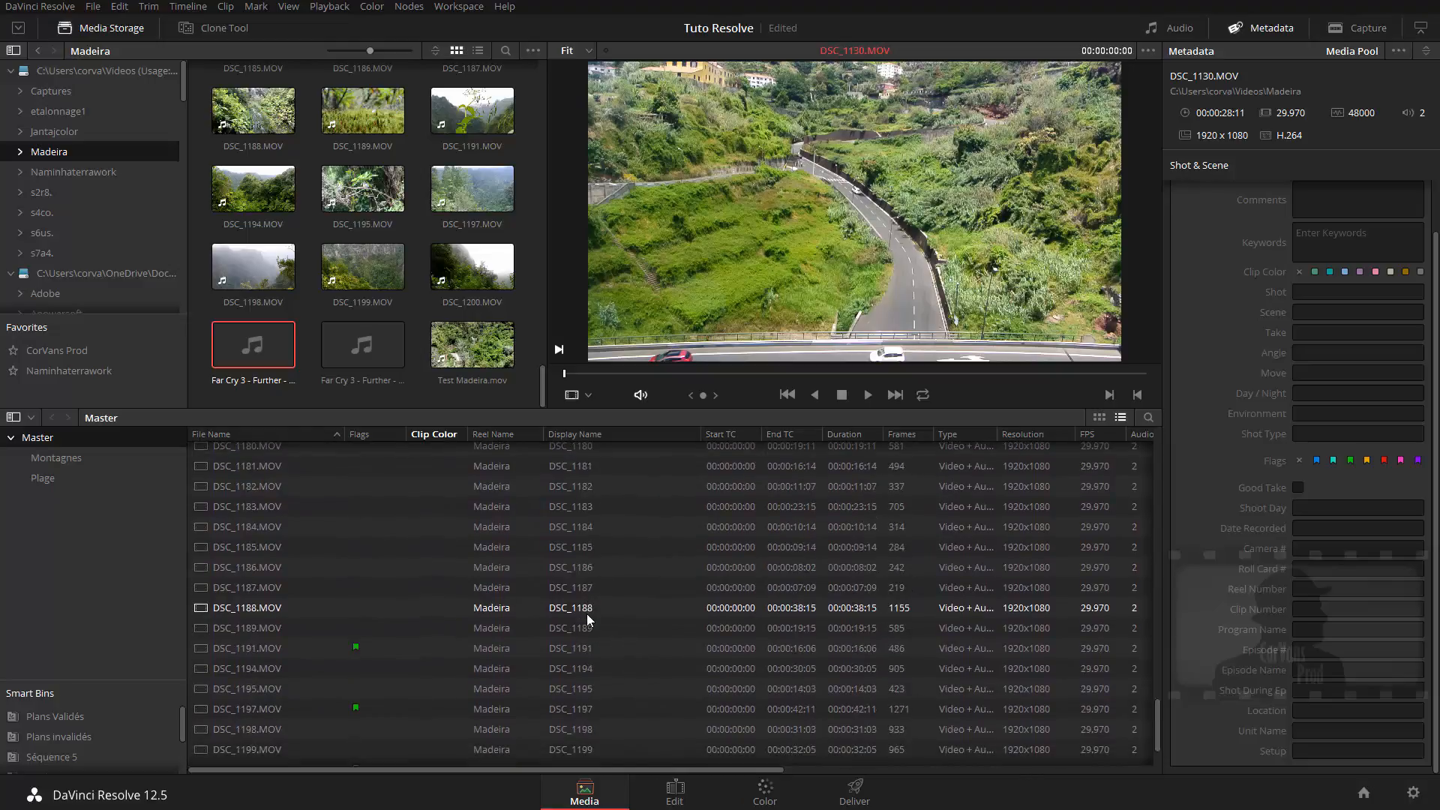
scroll(588, 617, "up", 7)
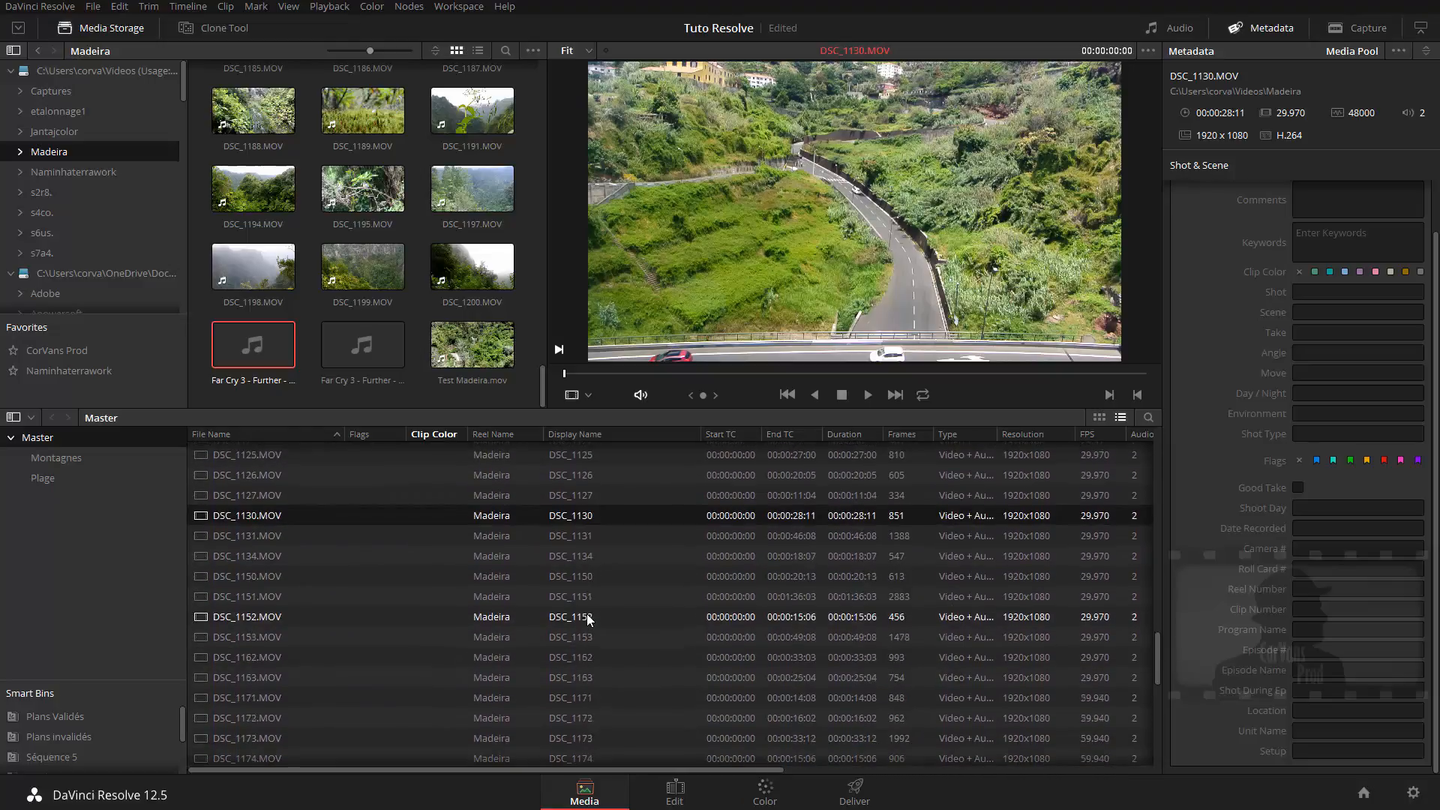
Load DSC_1151.MOV from the Master bin into the viewer and play a short part of it.
scroll(589, 619, "down", 2)
left_click(502, 501)
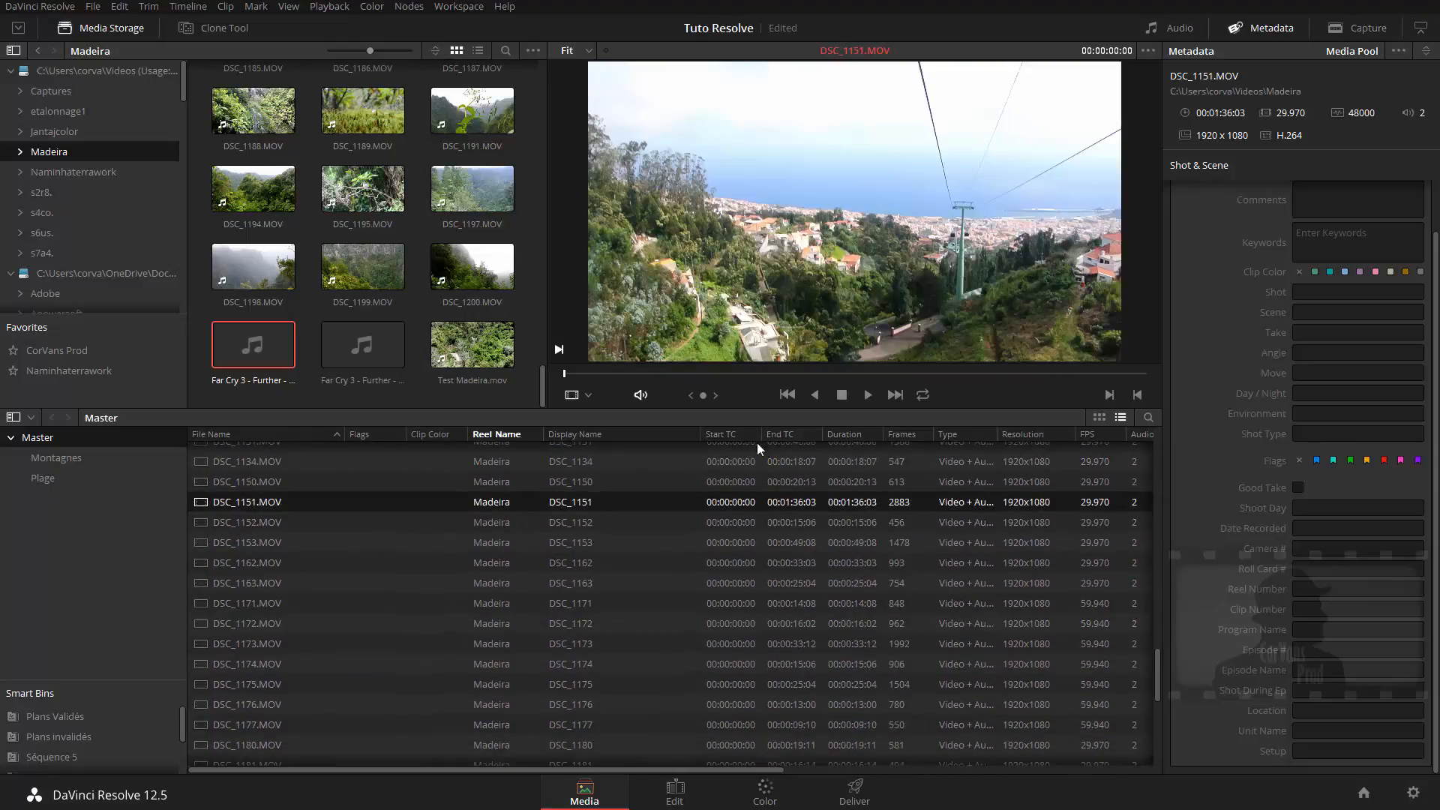
left_click(867, 394)
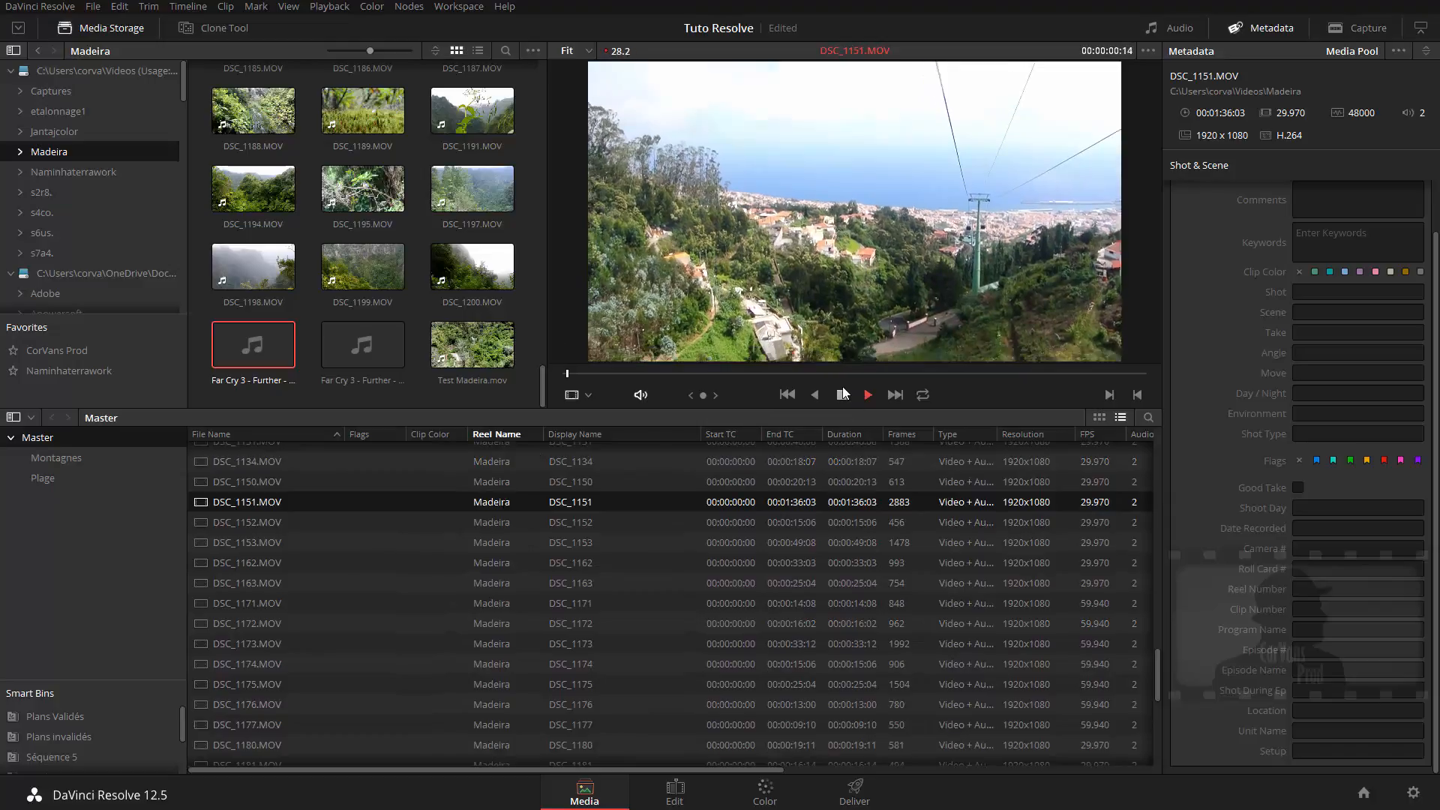
left_click(841, 394)
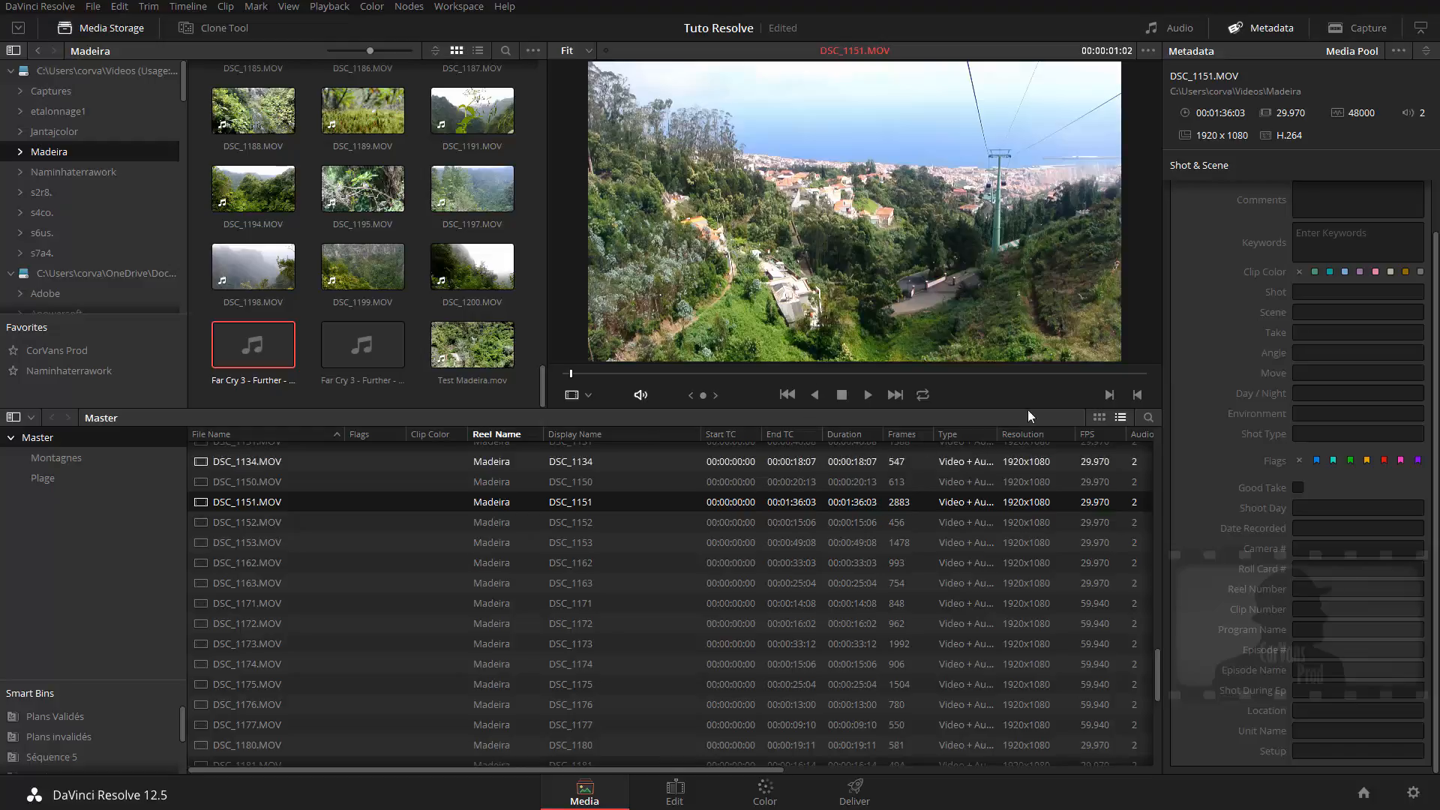
Show only the embedded audio meters in place of the metadata and play DSC_1151.MOV briefly to watch its levels.
left_click(1179, 27)
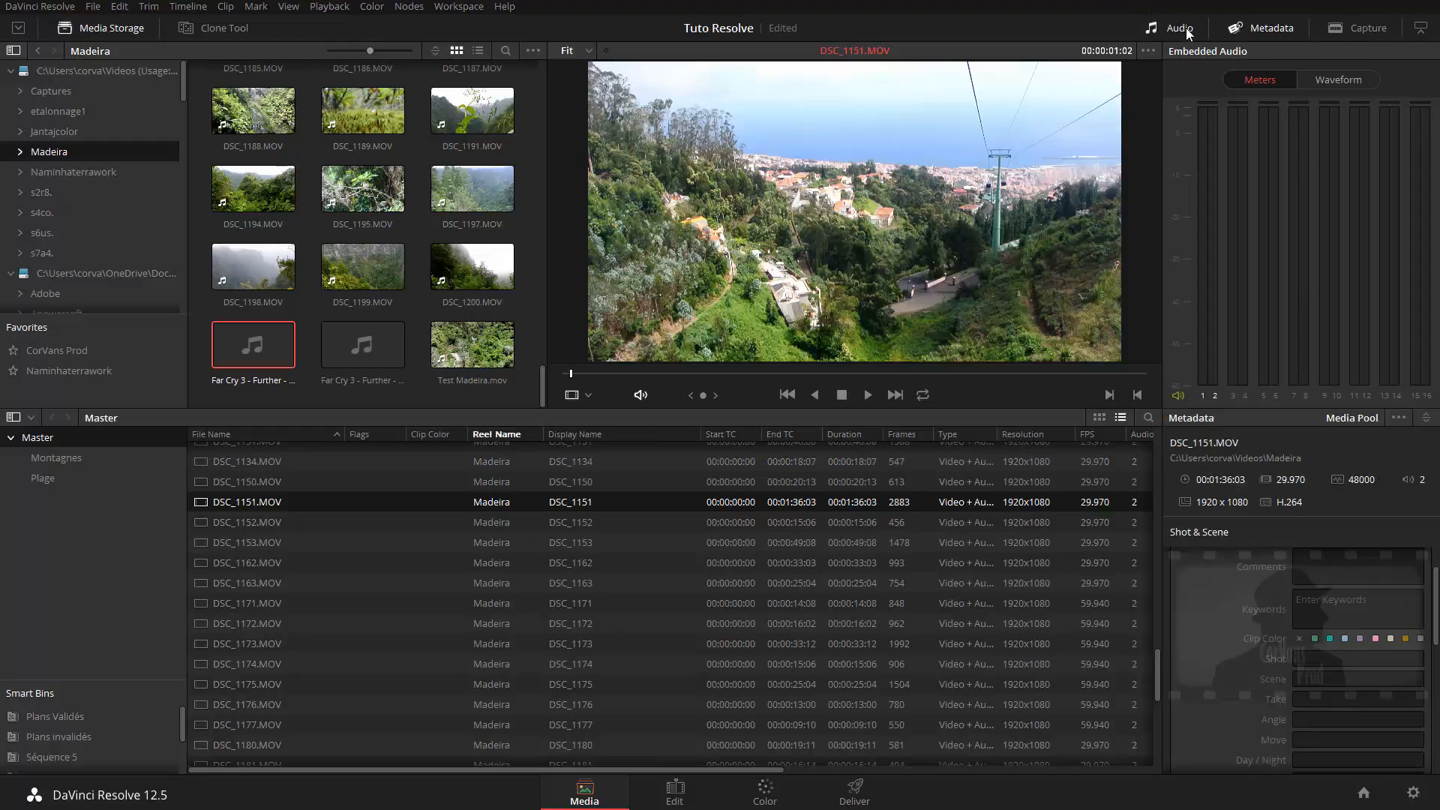
left_click(1262, 28)
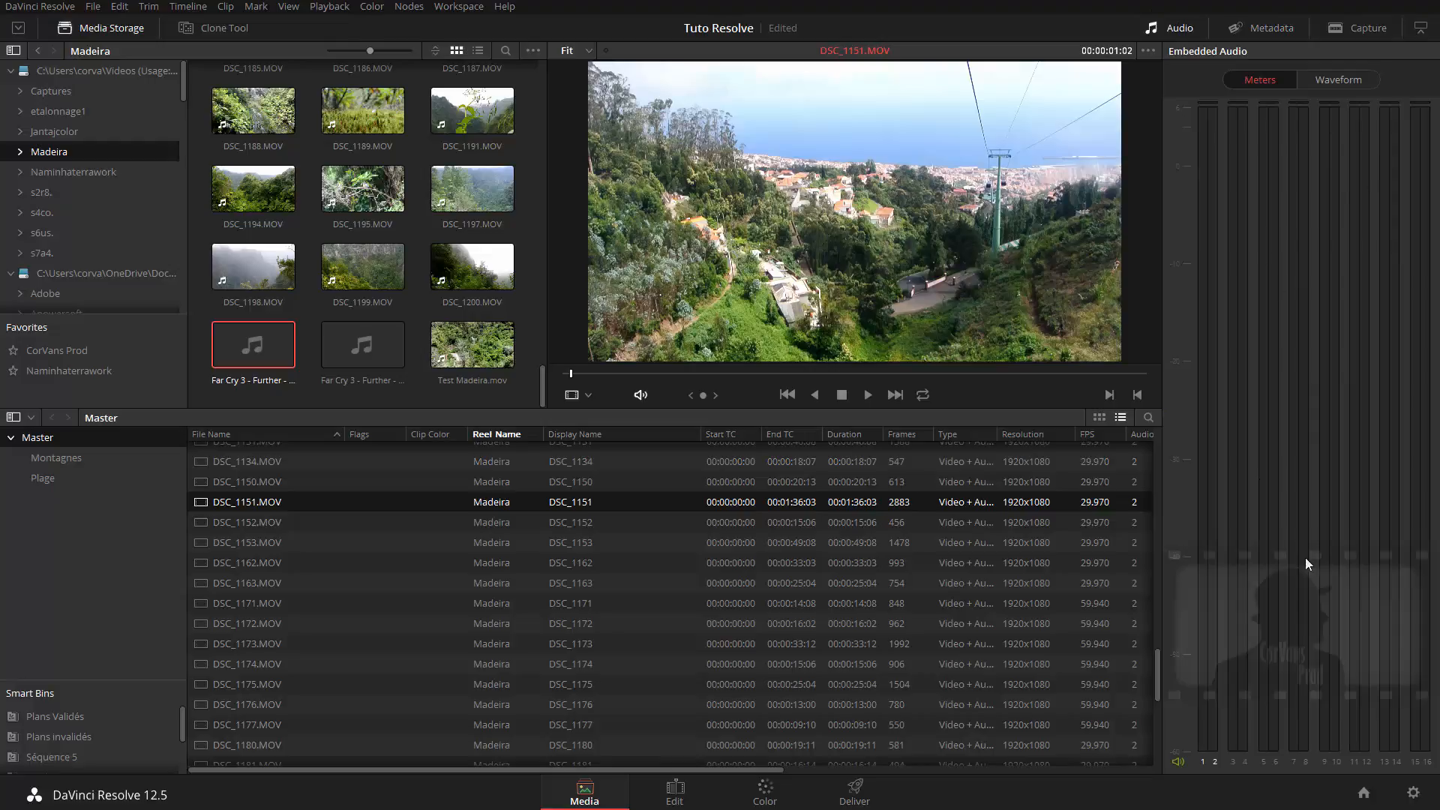
left_click(869, 394)
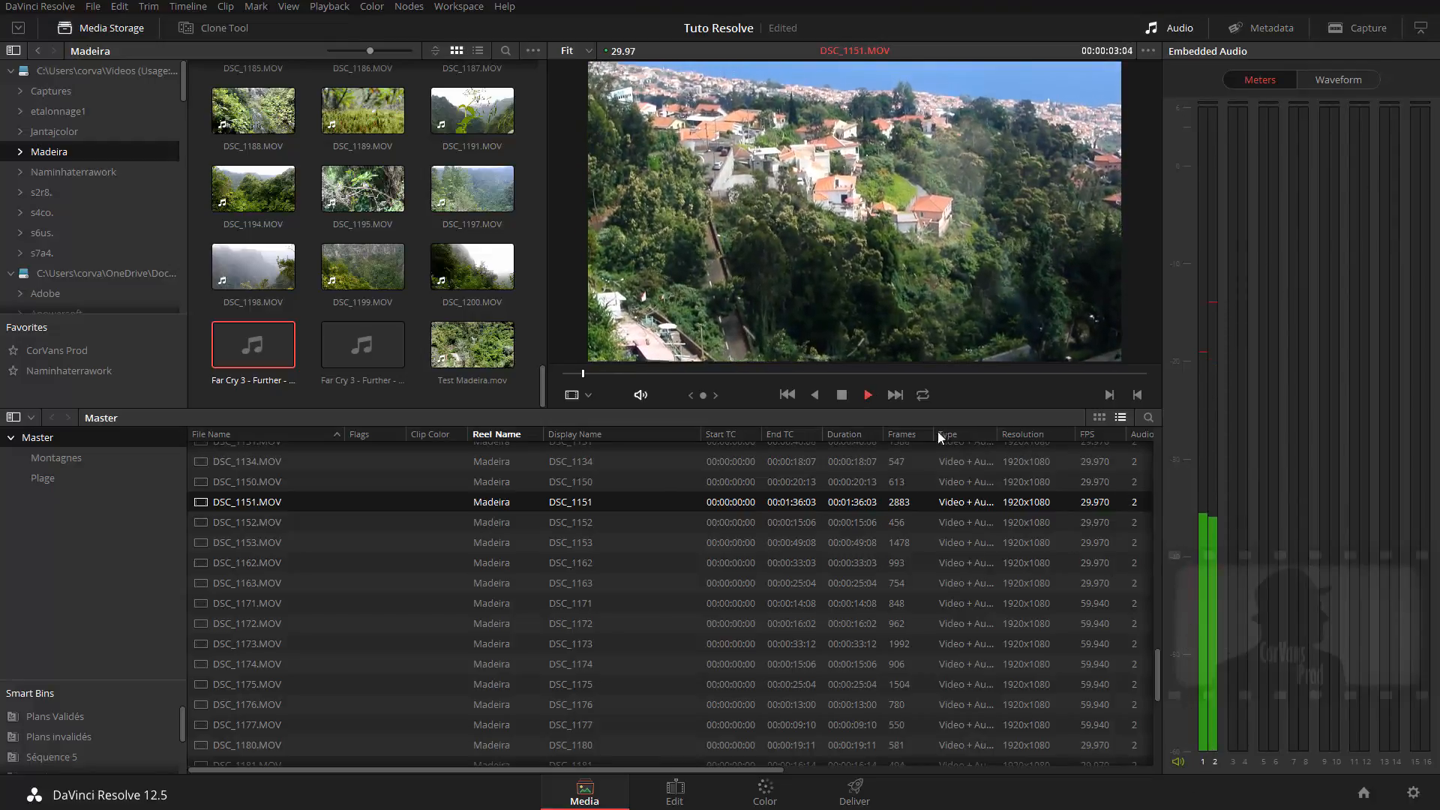
key("space")
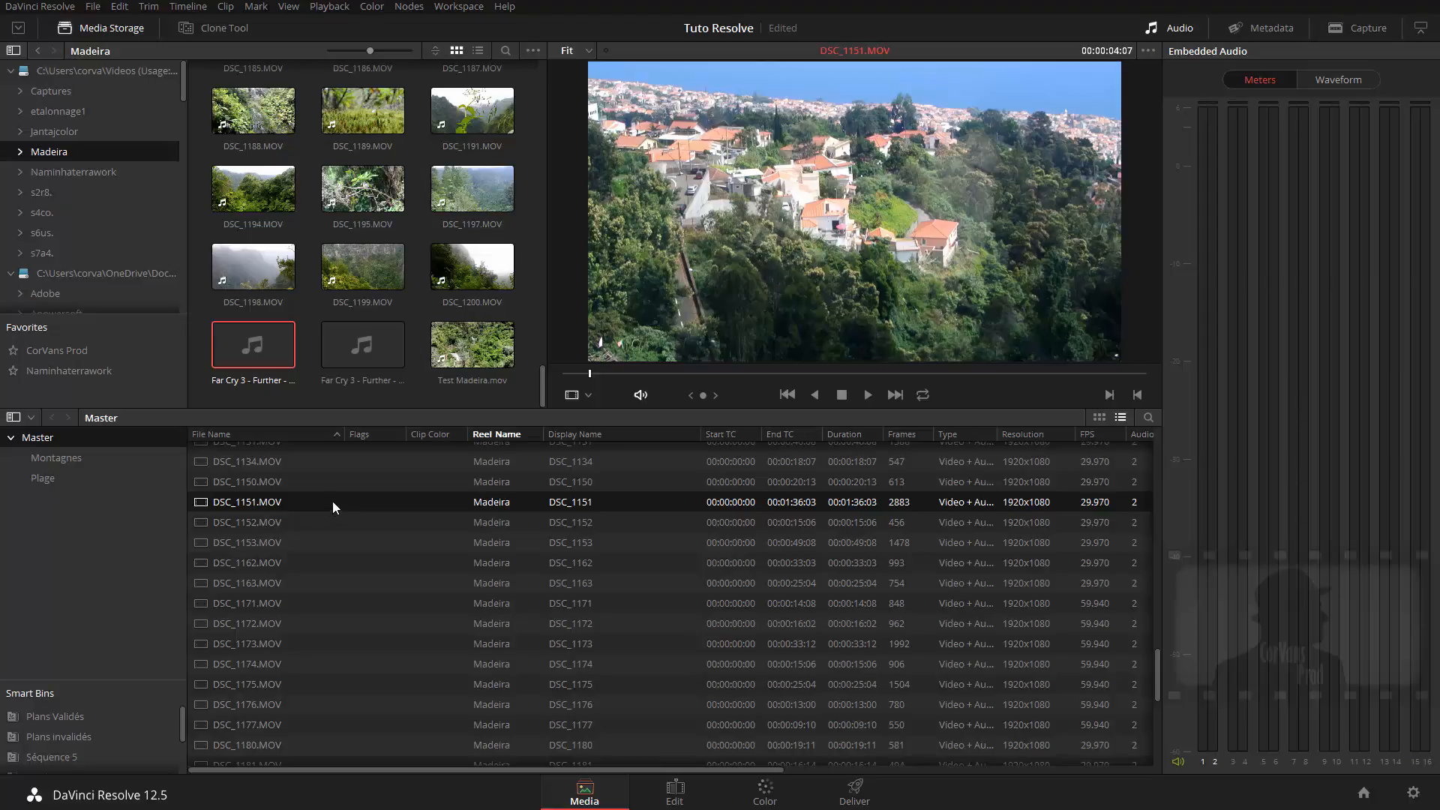
Switch the viewer from Source to Audio Track for DSC_1151.MOV and play a short part of its waveform.
left_click(585, 398)
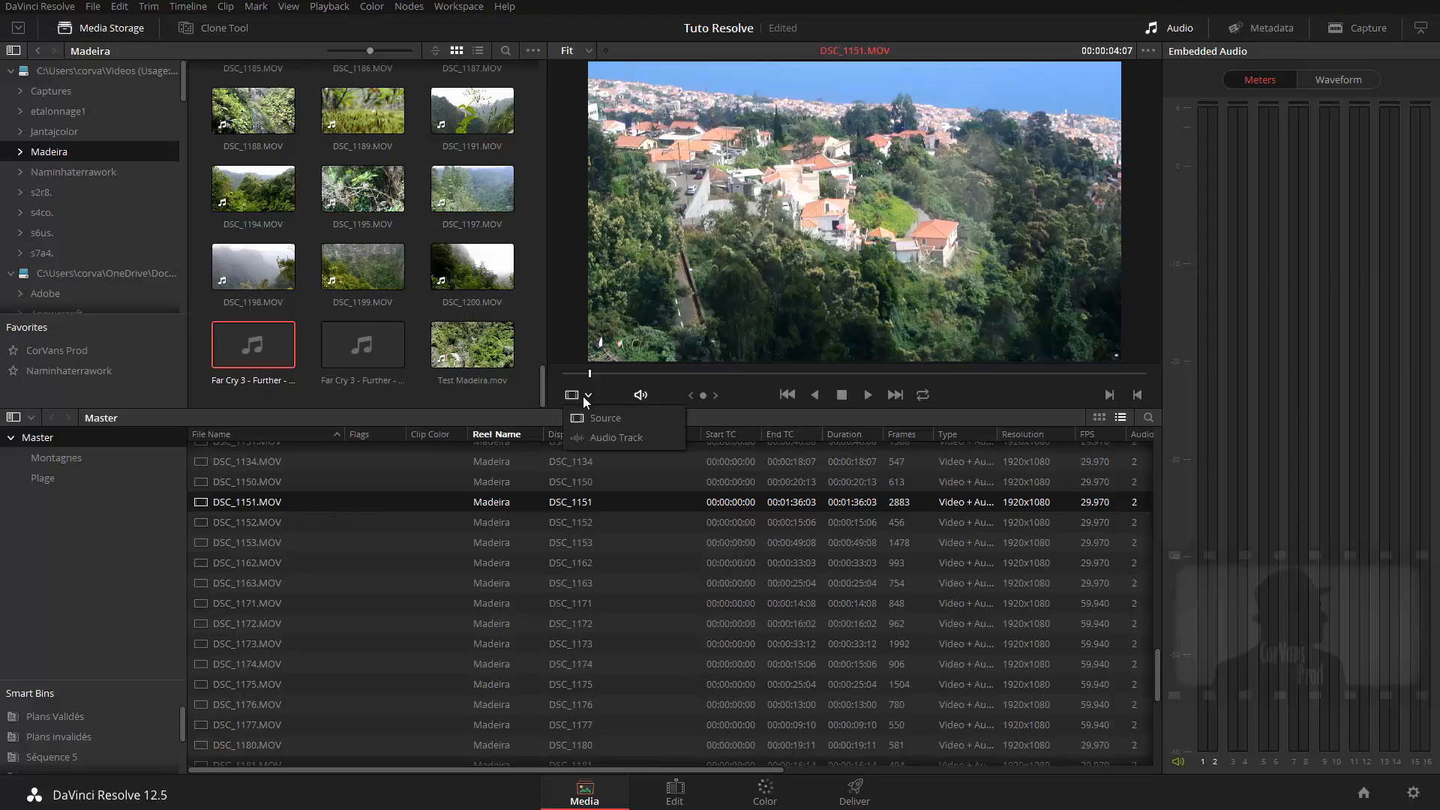
left_click(585, 396)
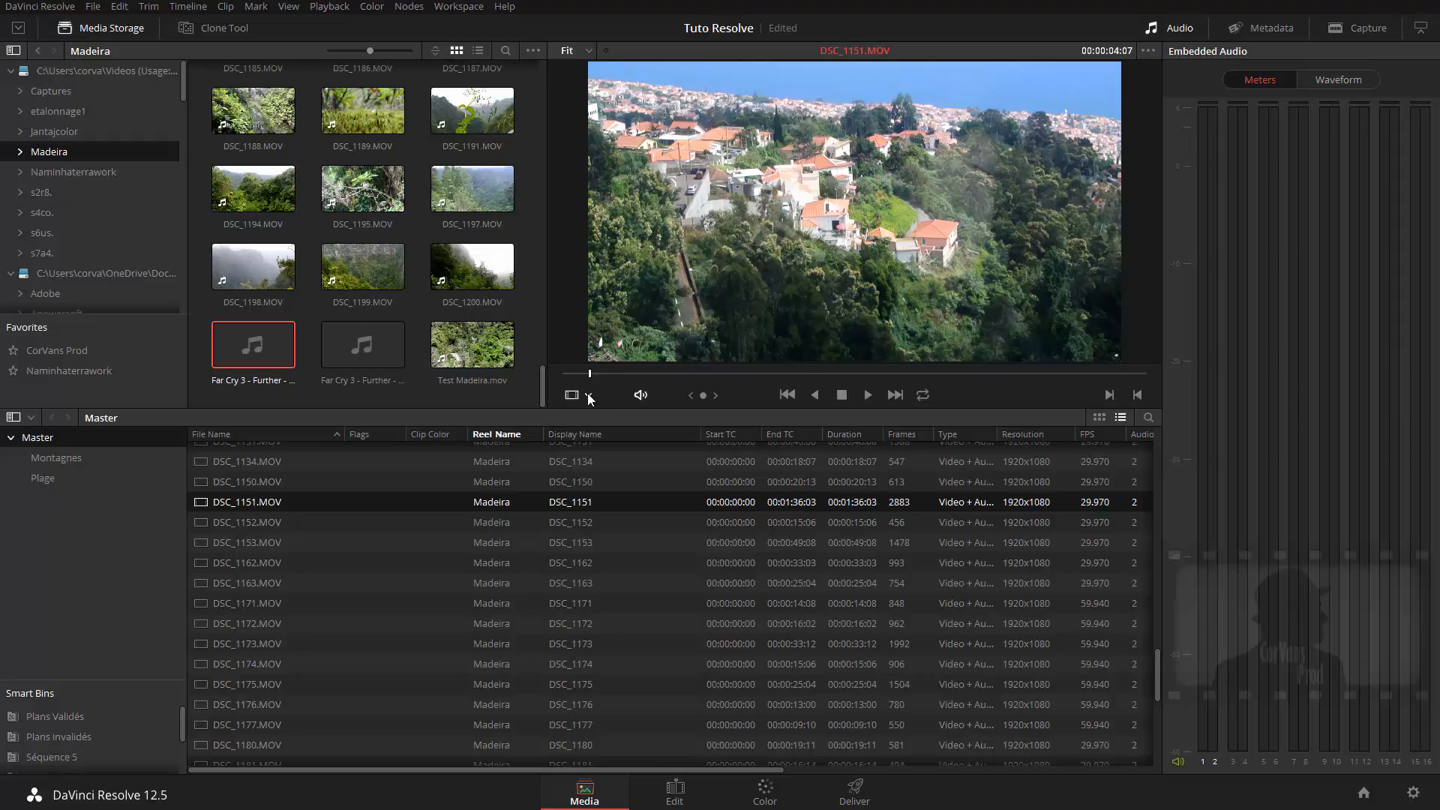
left_click(590, 396)
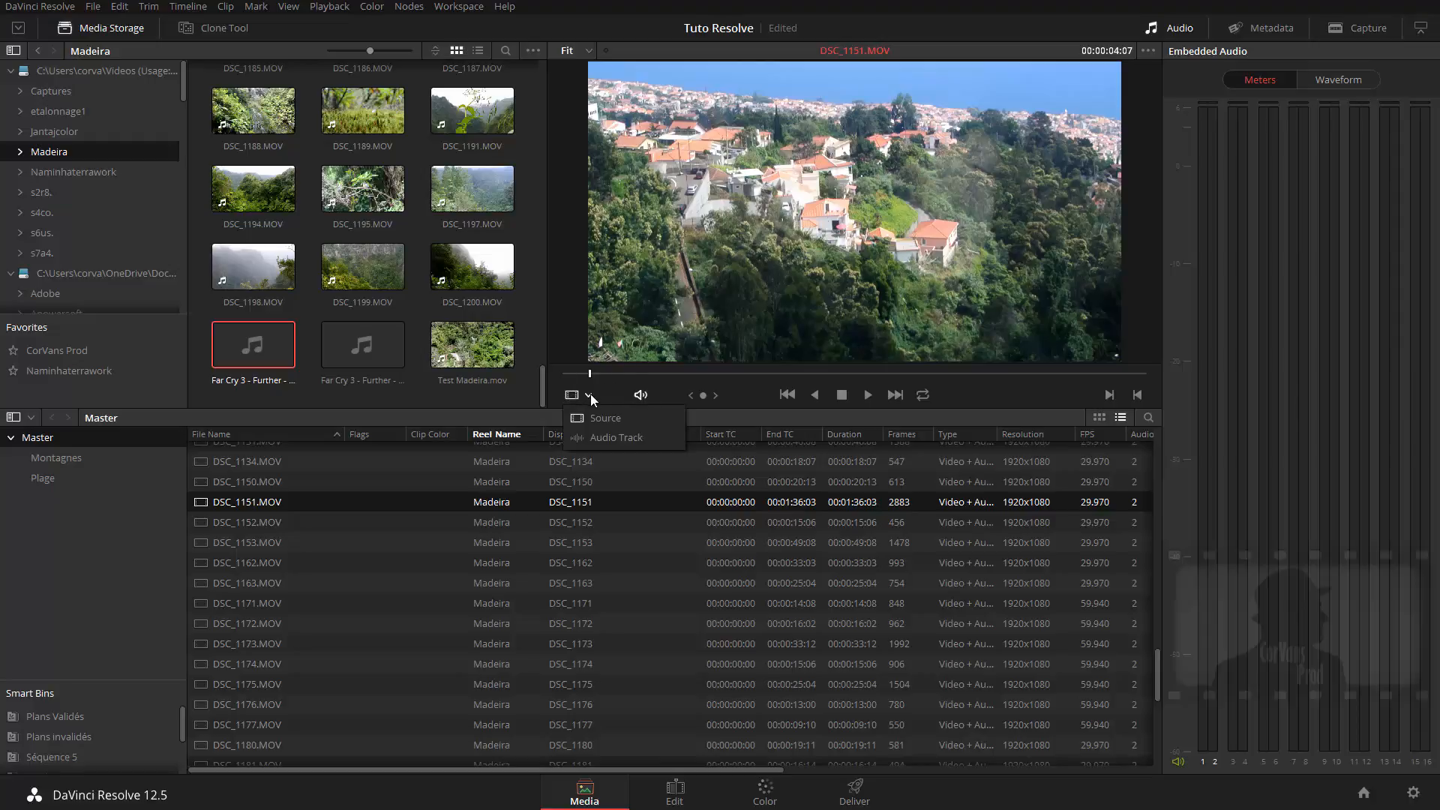
left_click(612, 438)
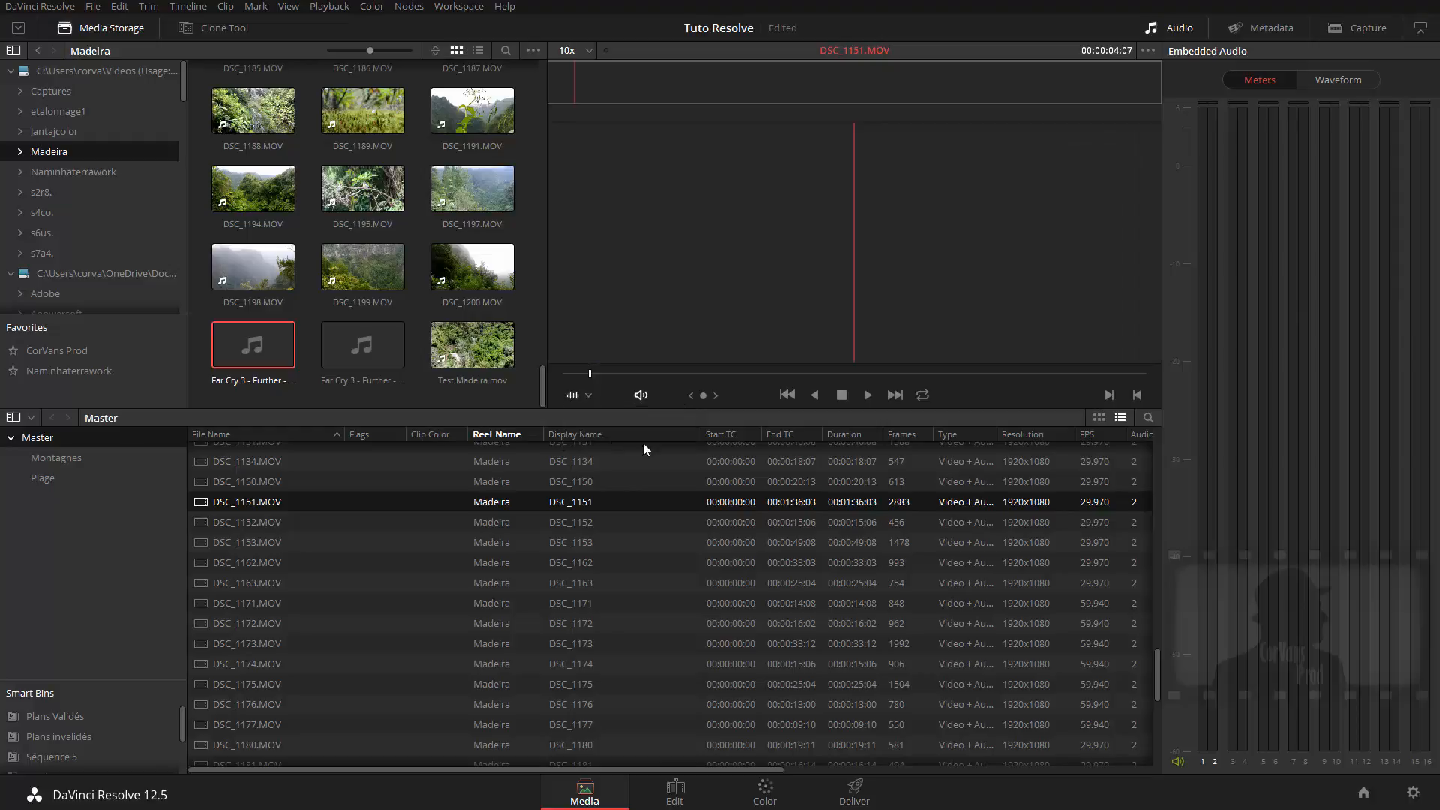
left_click(869, 395)
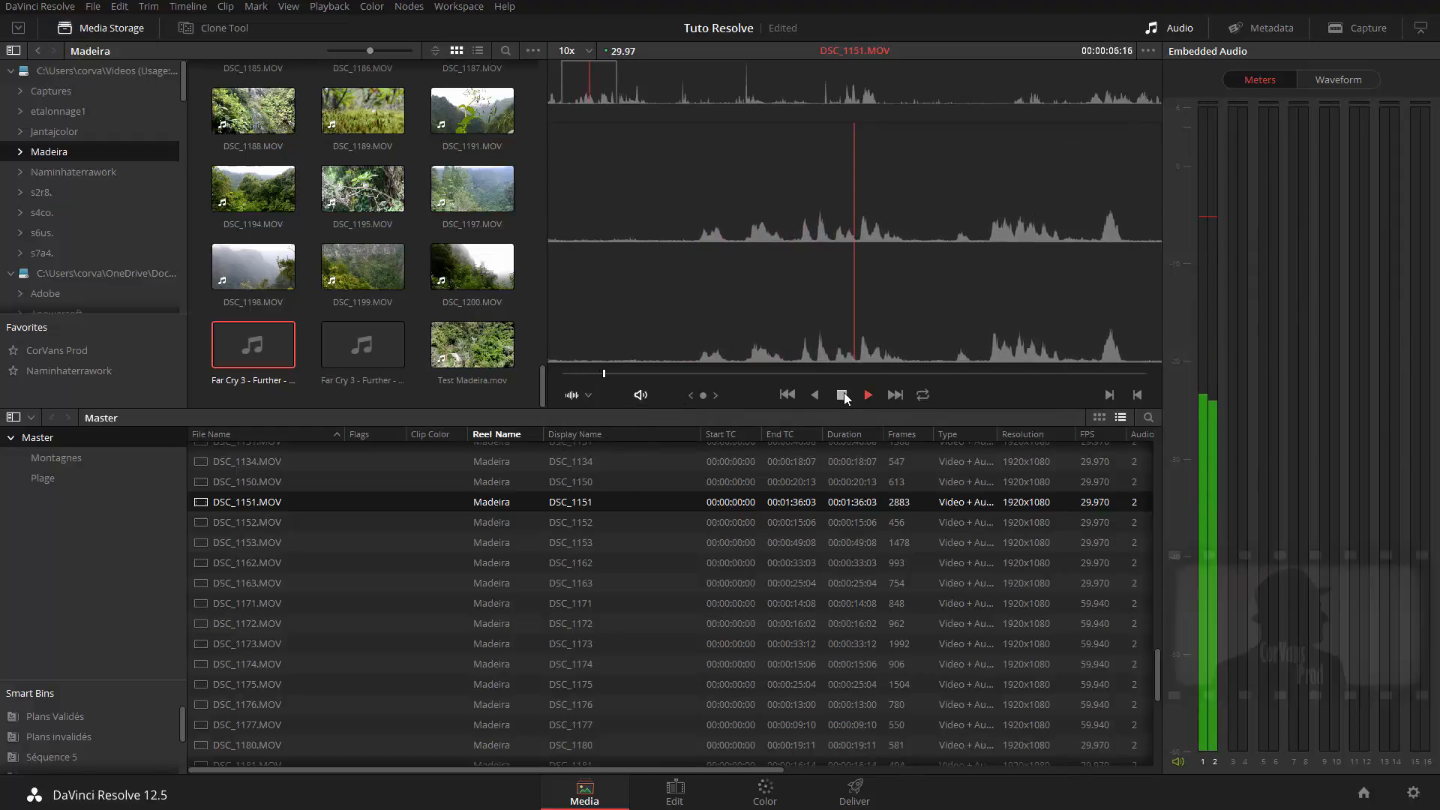
left_click(842, 396)
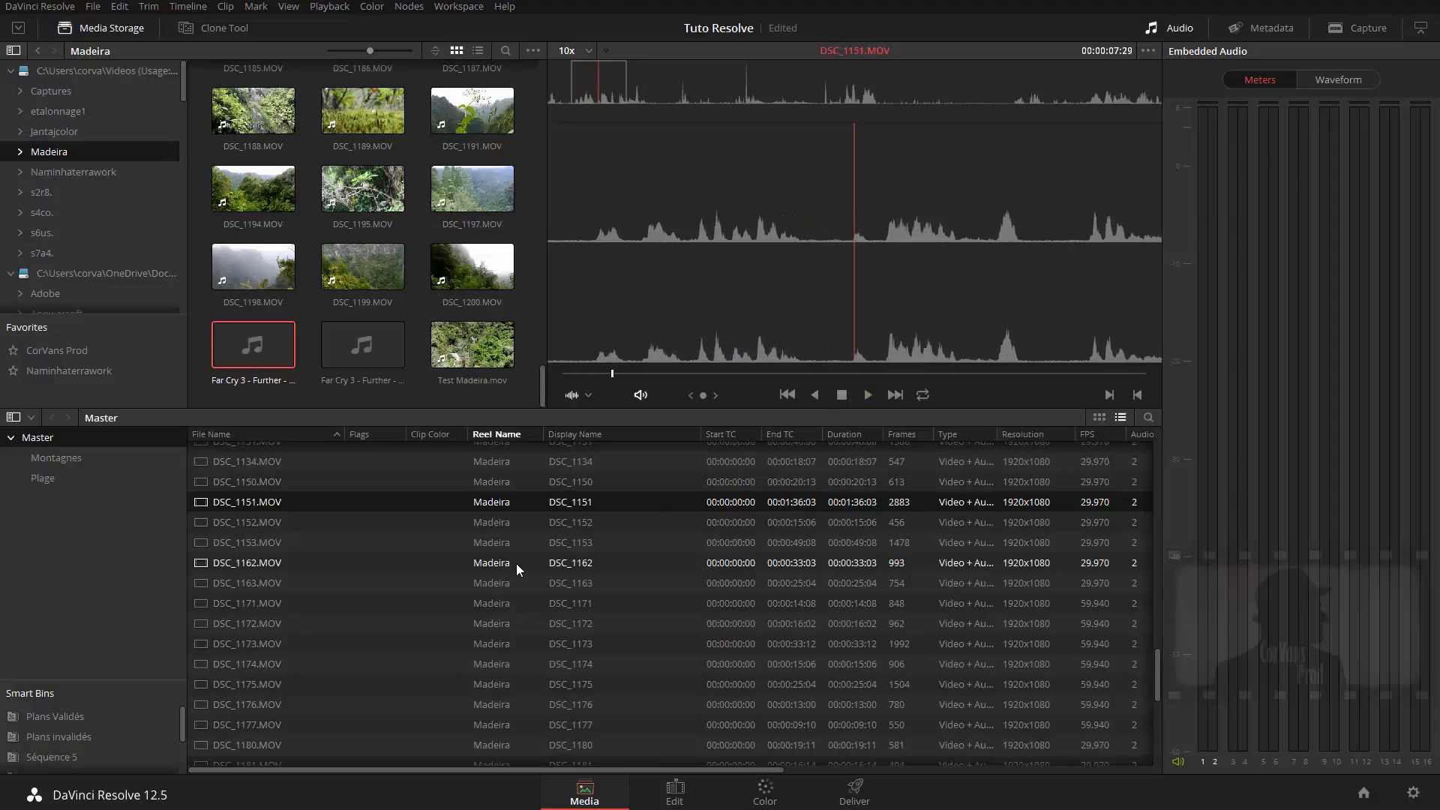
Return the viewer to Source, and display the audio track of DSC_1153.MOV from the Master bin instead.
left_click(580, 393)
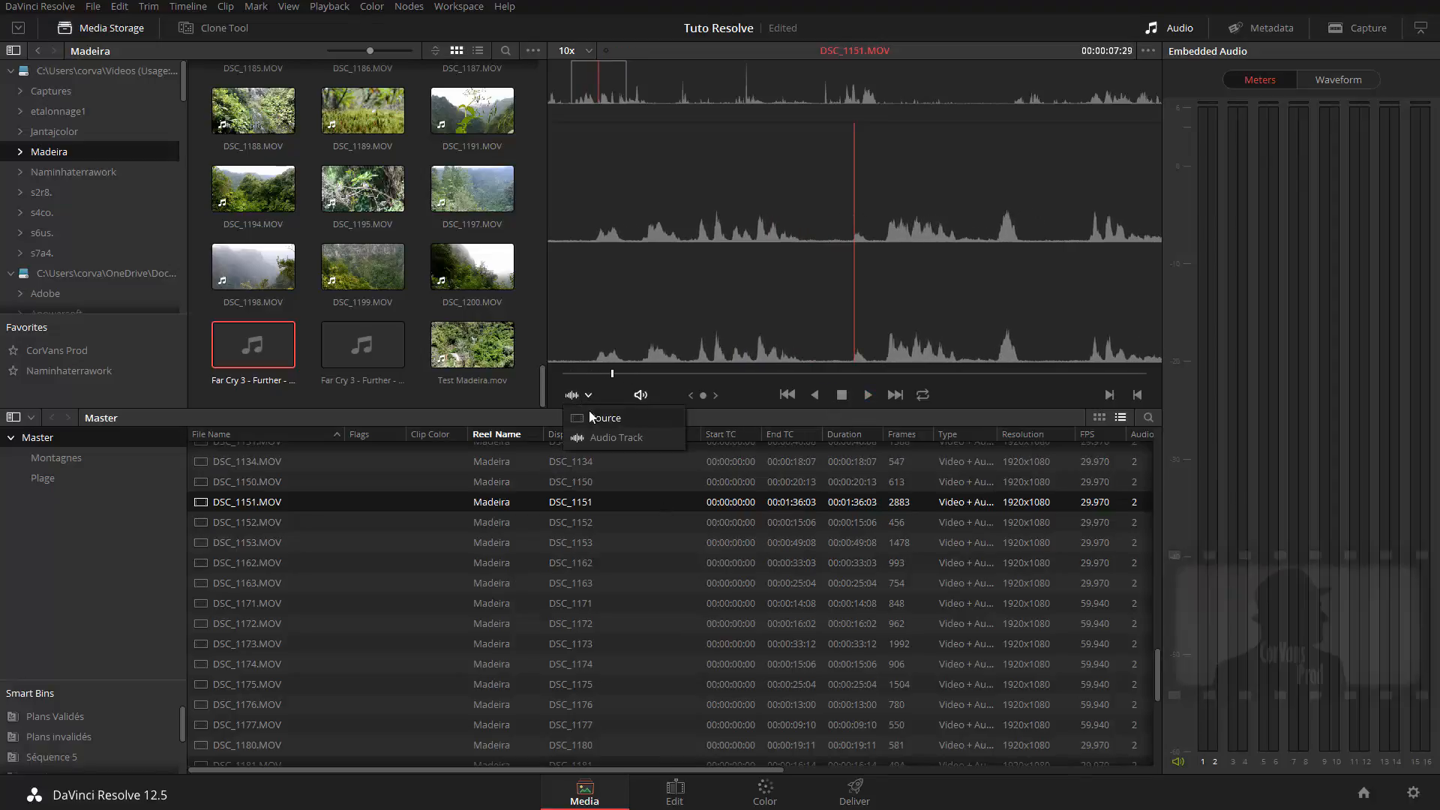
left_click(592, 414)
left_click(306, 542)
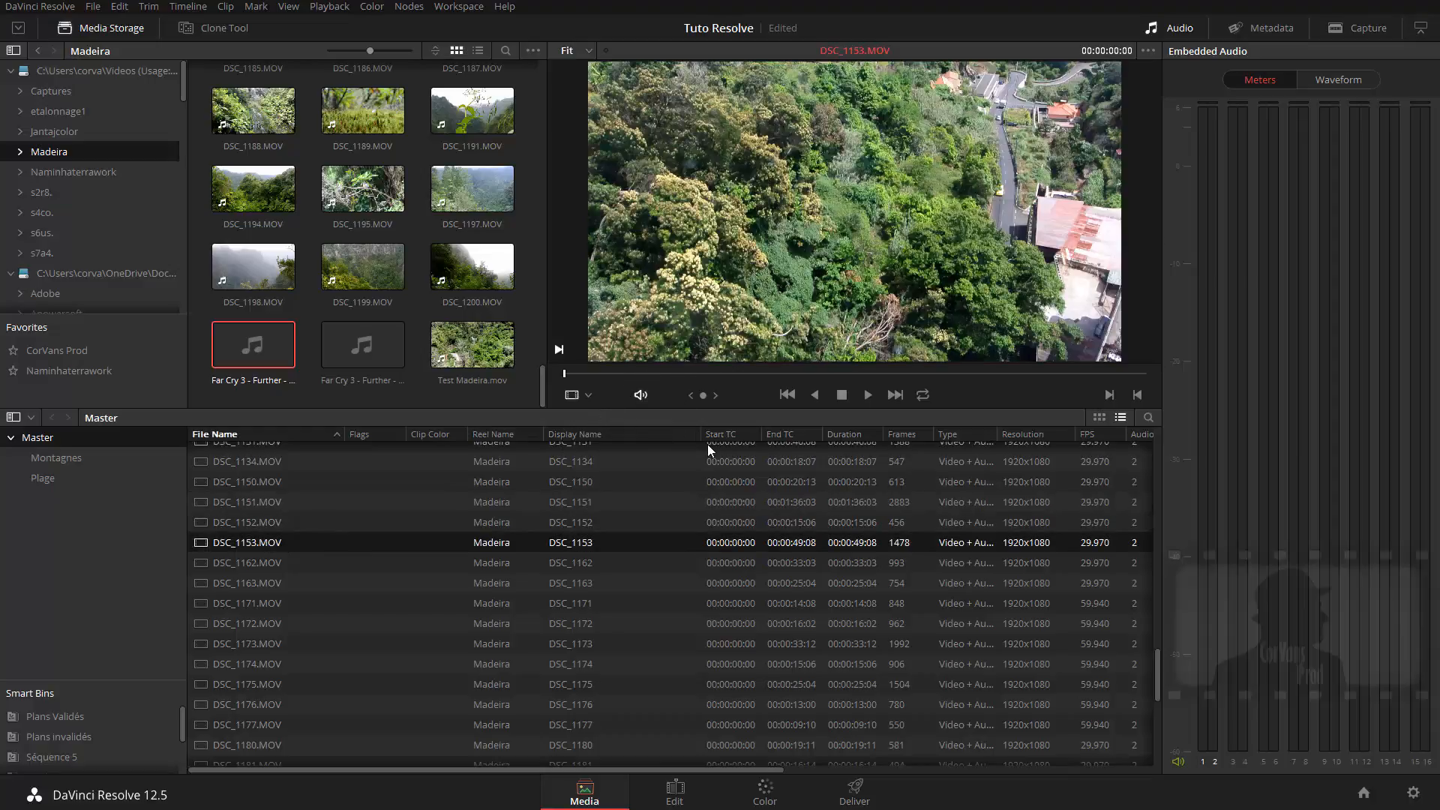
left_click(594, 395)
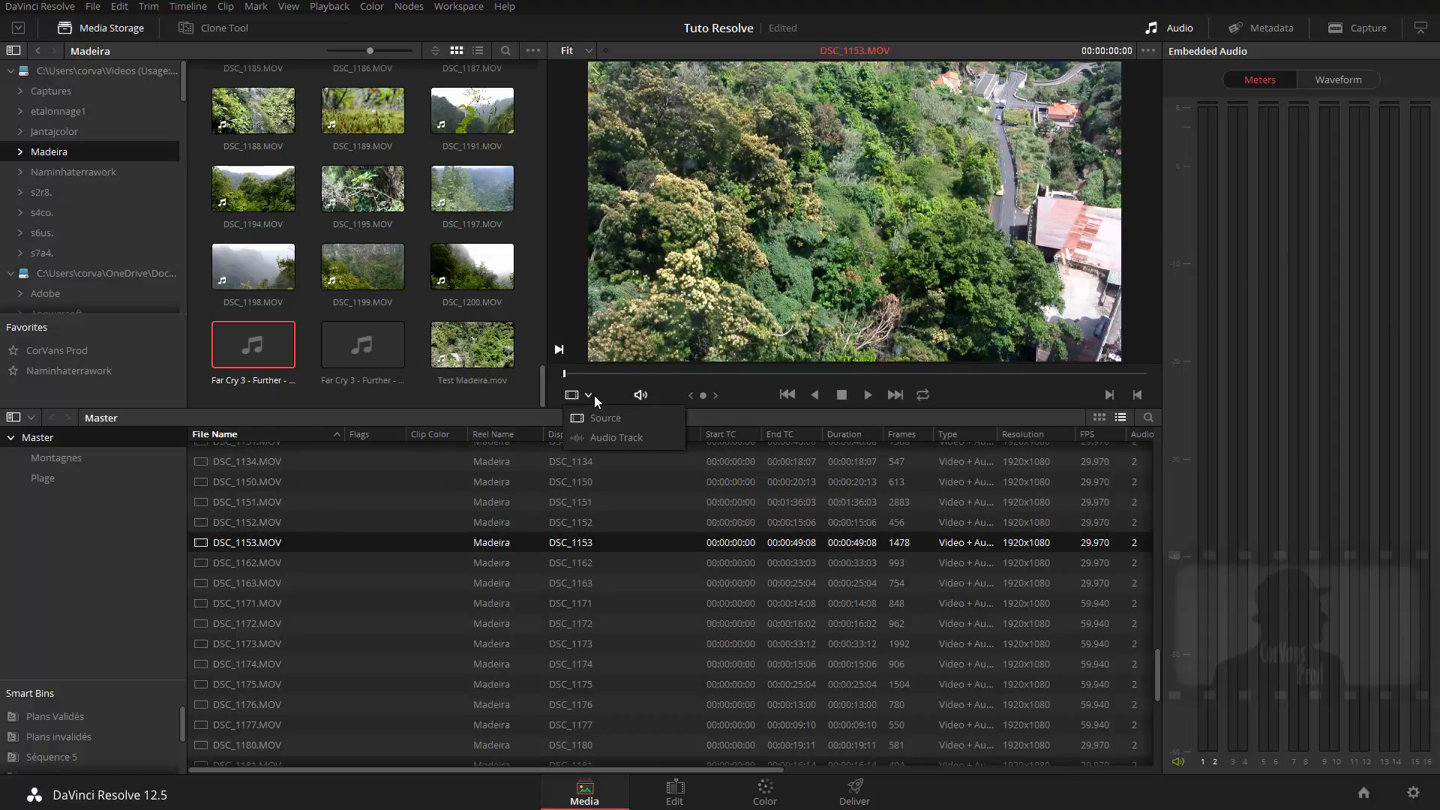
left_click(583, 440)
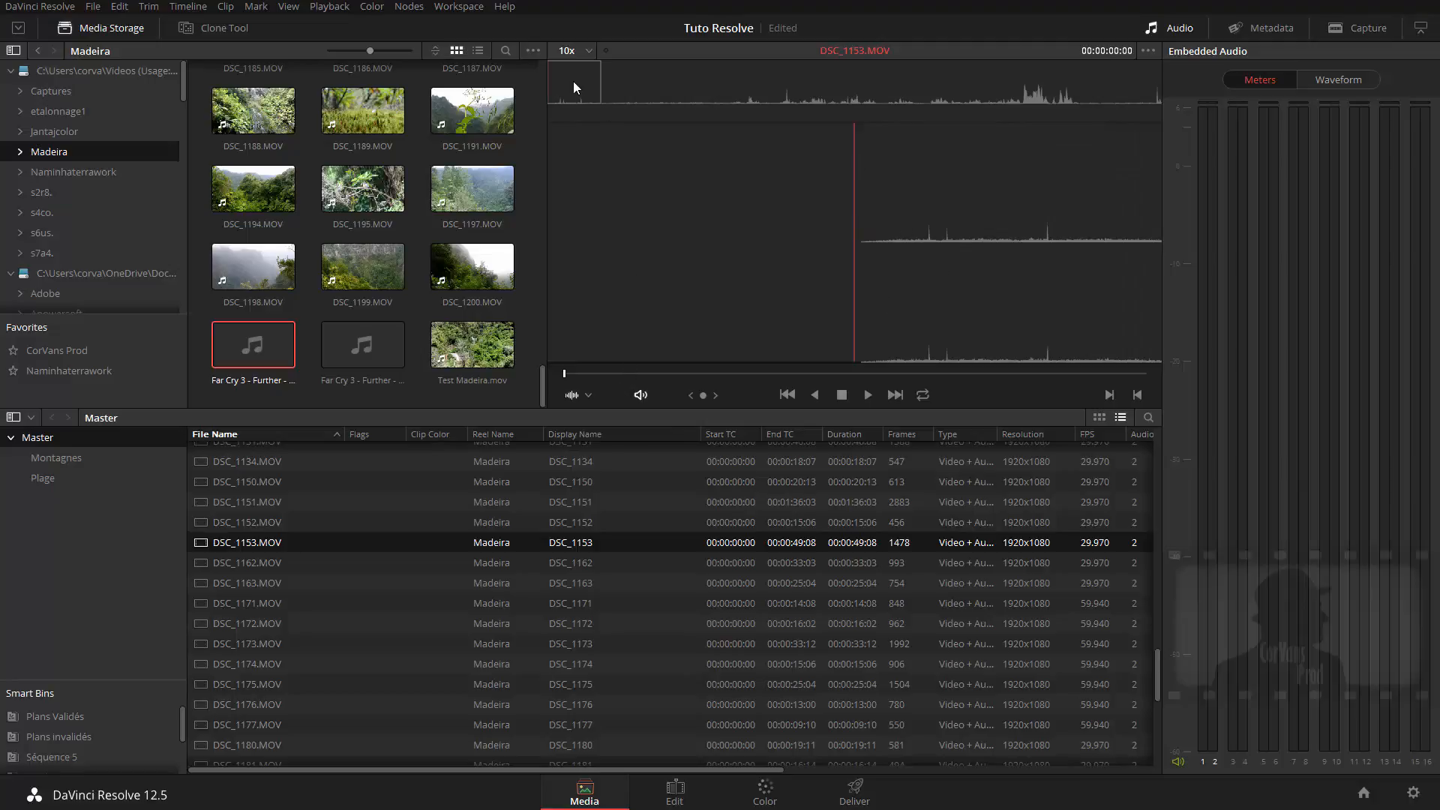
Move the playhead in DSC_1153.MOV's waveform overview to about 00:00:21:26 and play a short part from there.
left_click_drag(573, 81, 792, 73)
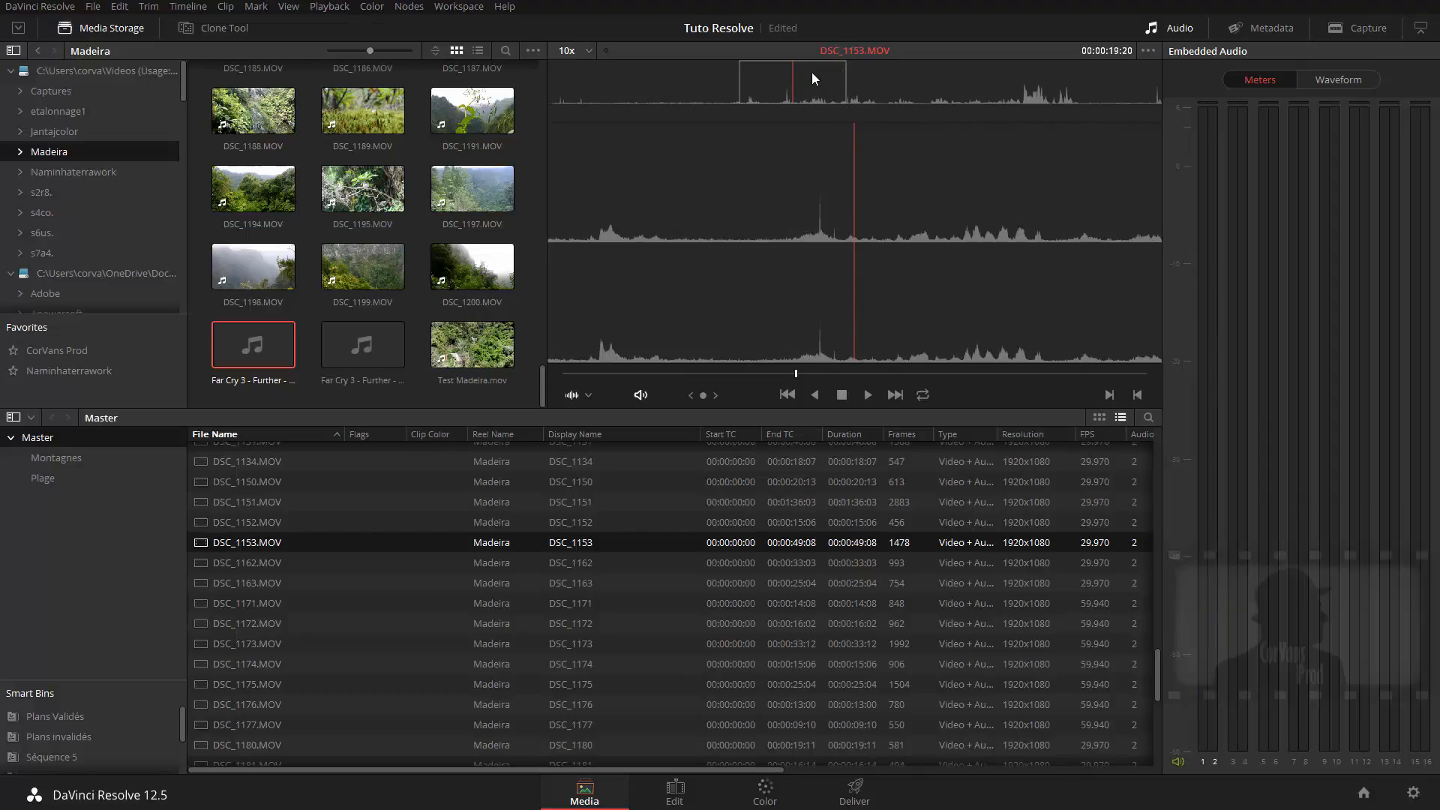
mouse_move(811, 72)
left_mouse_down()
mouse_move(834, 66)
mouse_move(820, 71)
left_mouse_up()
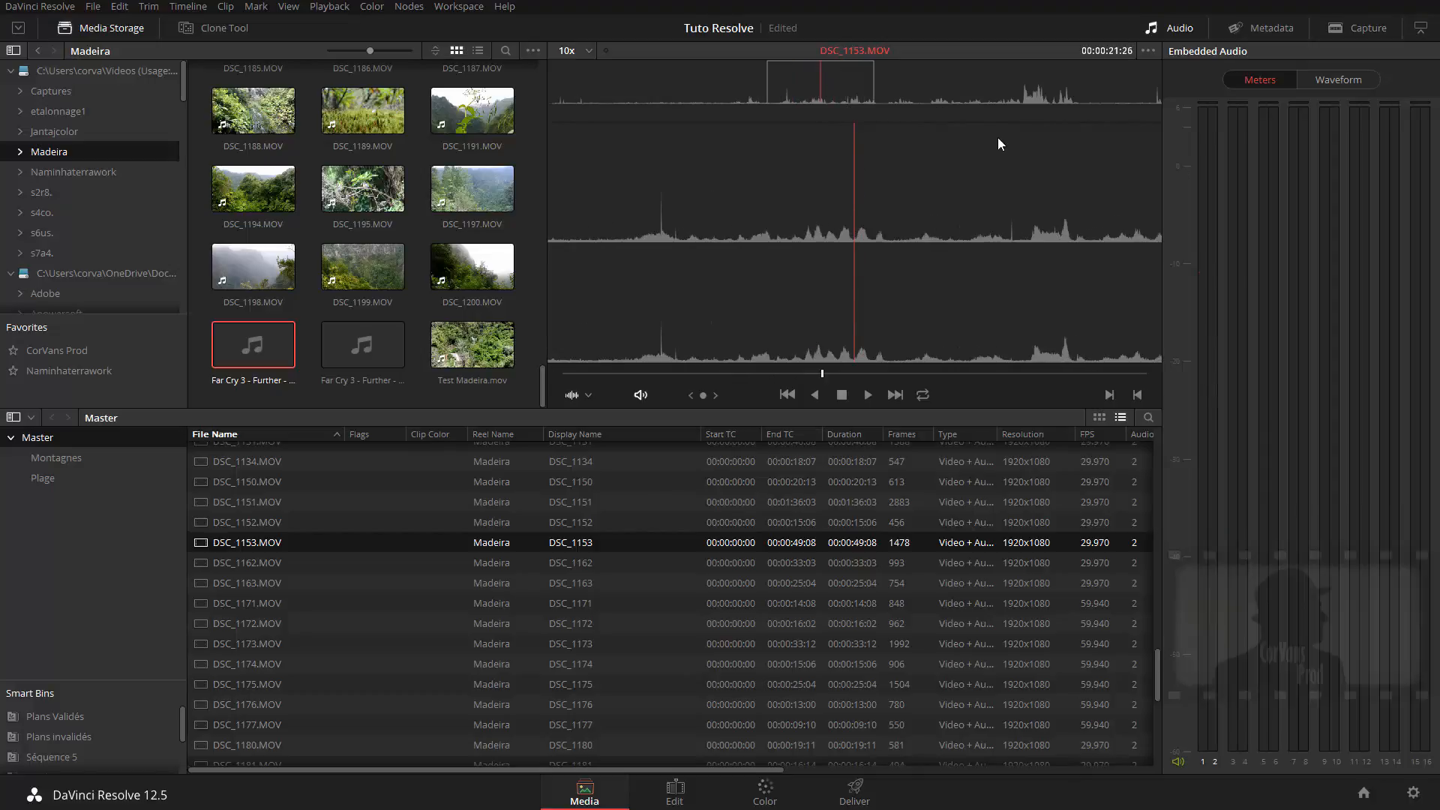
left_click(870, 393)
left_click(841, 395)
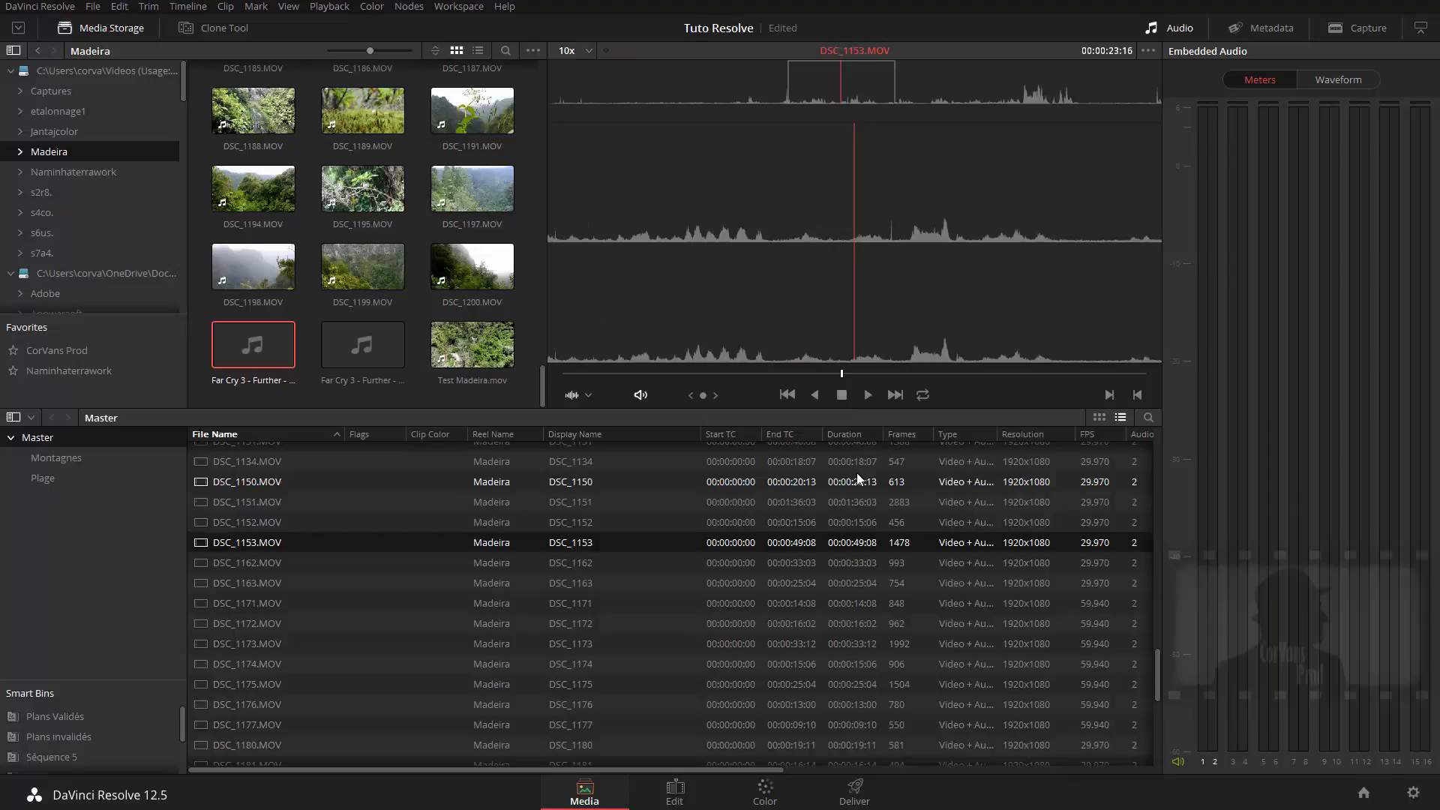
Display the audio track of DSC_1199.MOV from the Madeira storage folder in the viewer and set the audio display to Waveform.
scroll(482, 574, "up", 3)
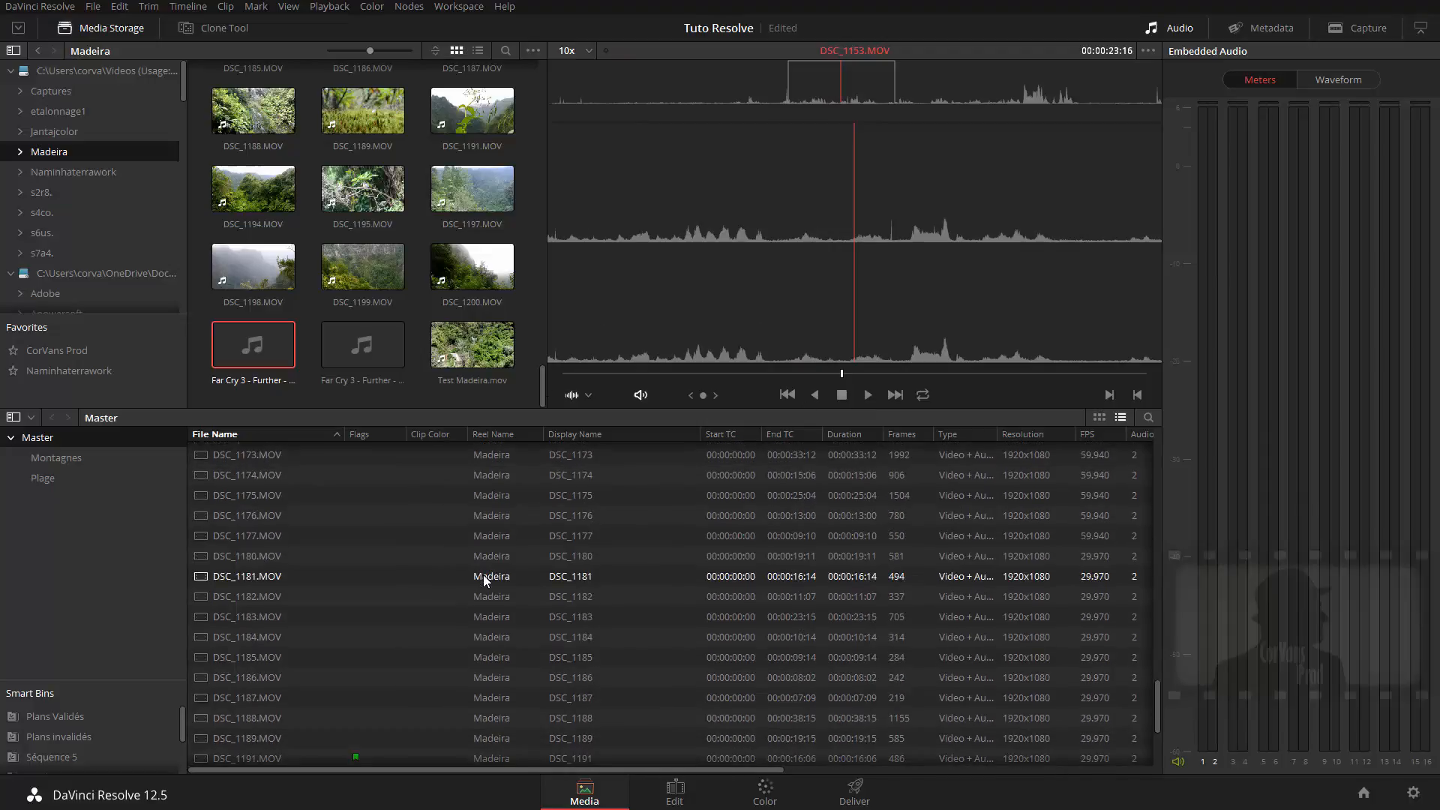
scroll(439, 583, "up", 10)
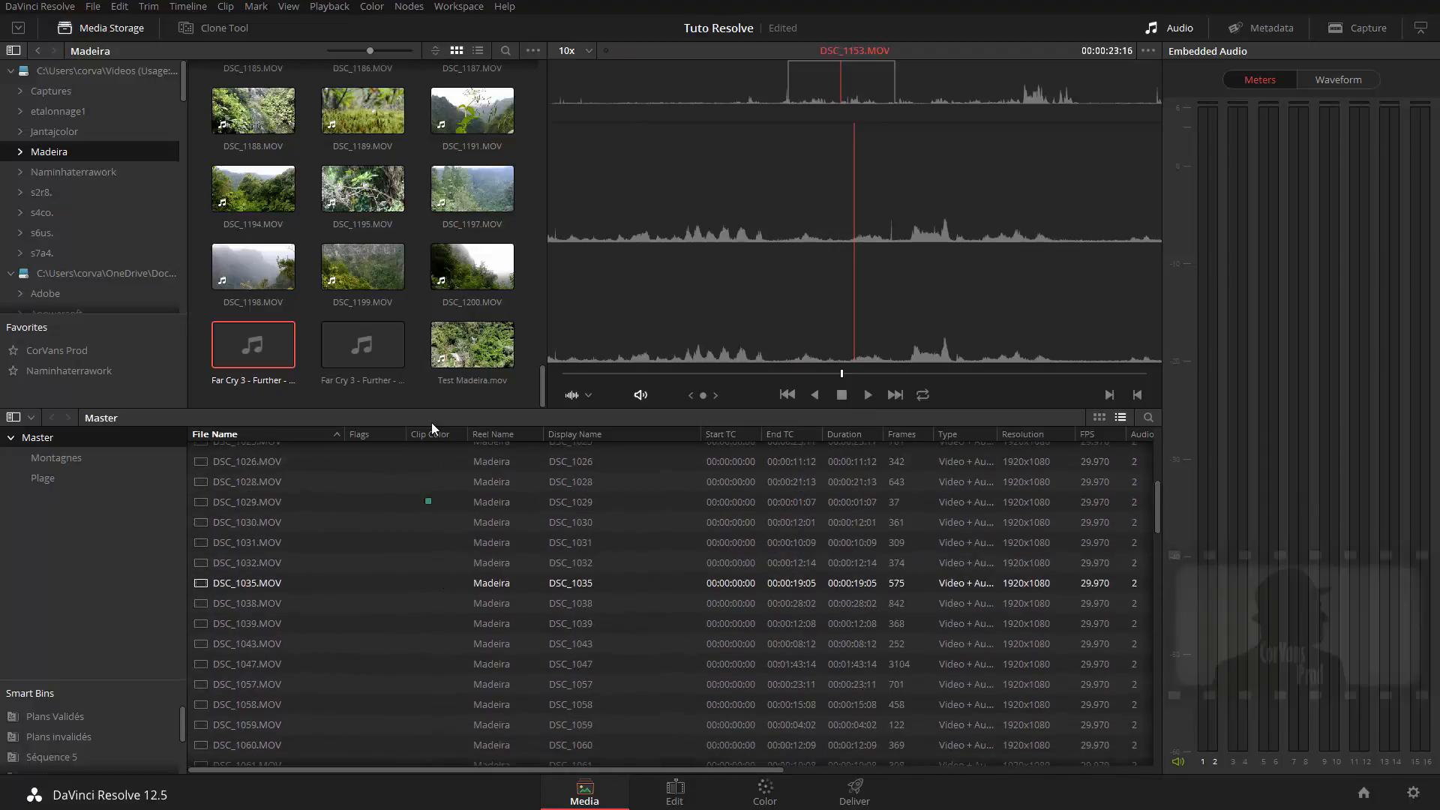
left_click(383, 266)
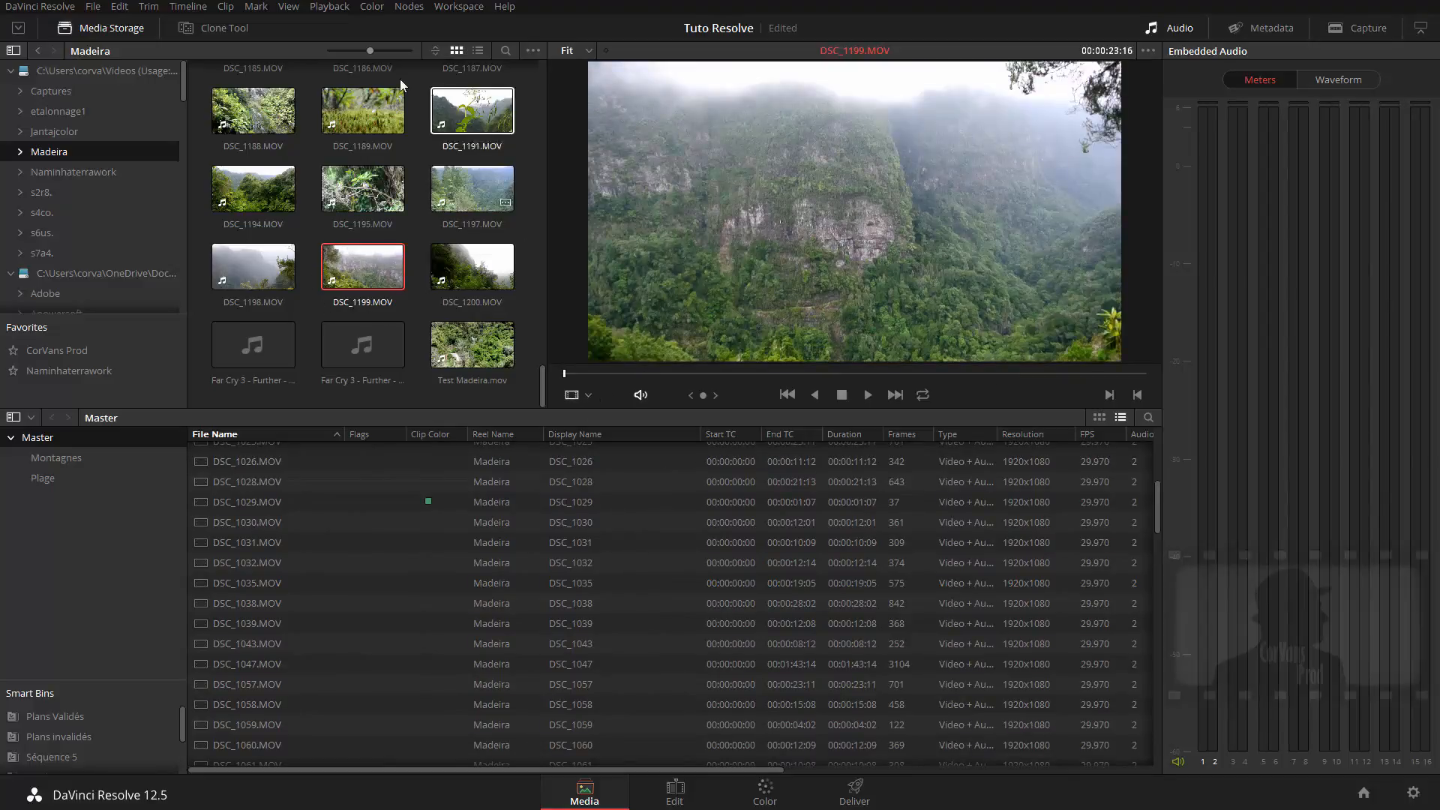
left_click(588, 400)
left_click(611, 439)
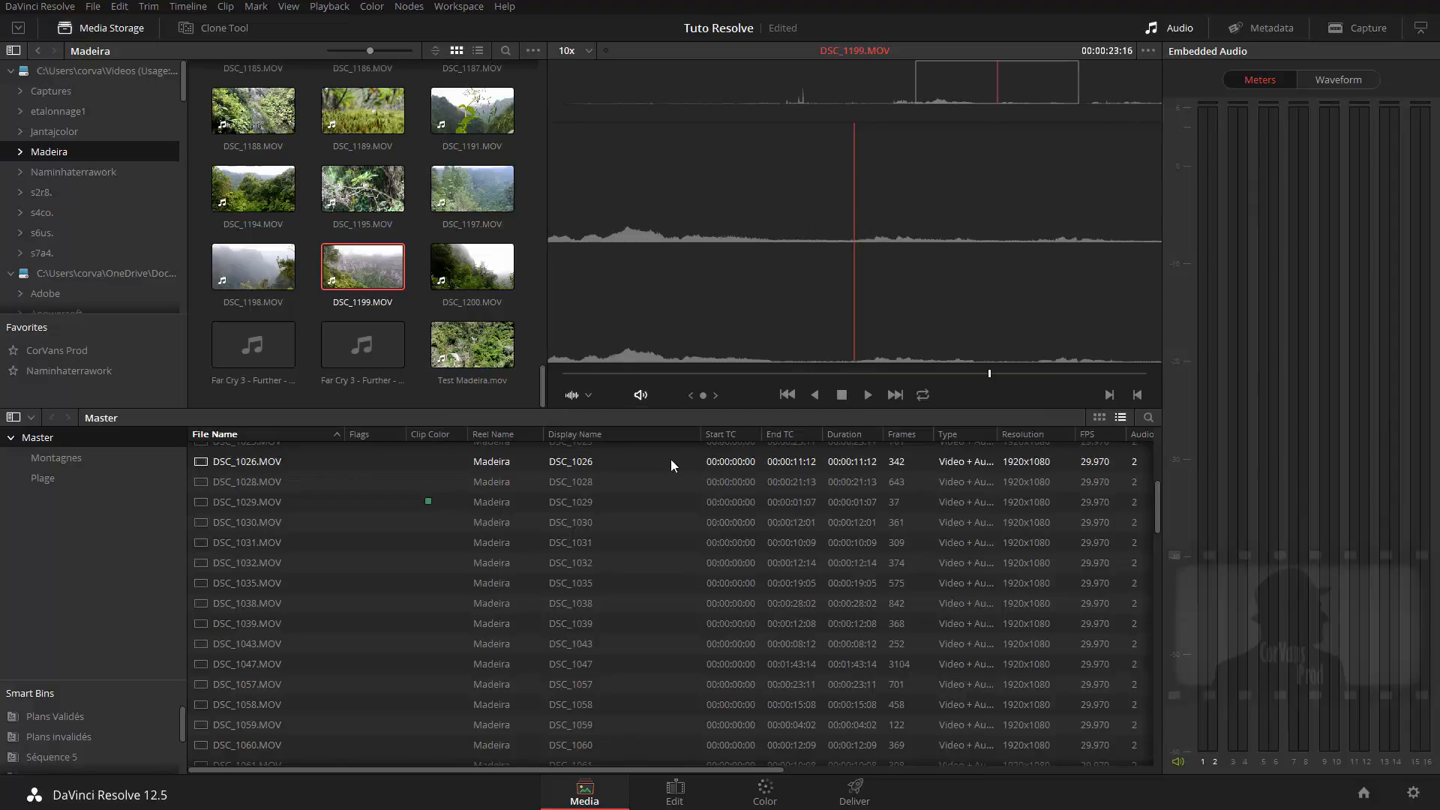
left_click(1326, 75)
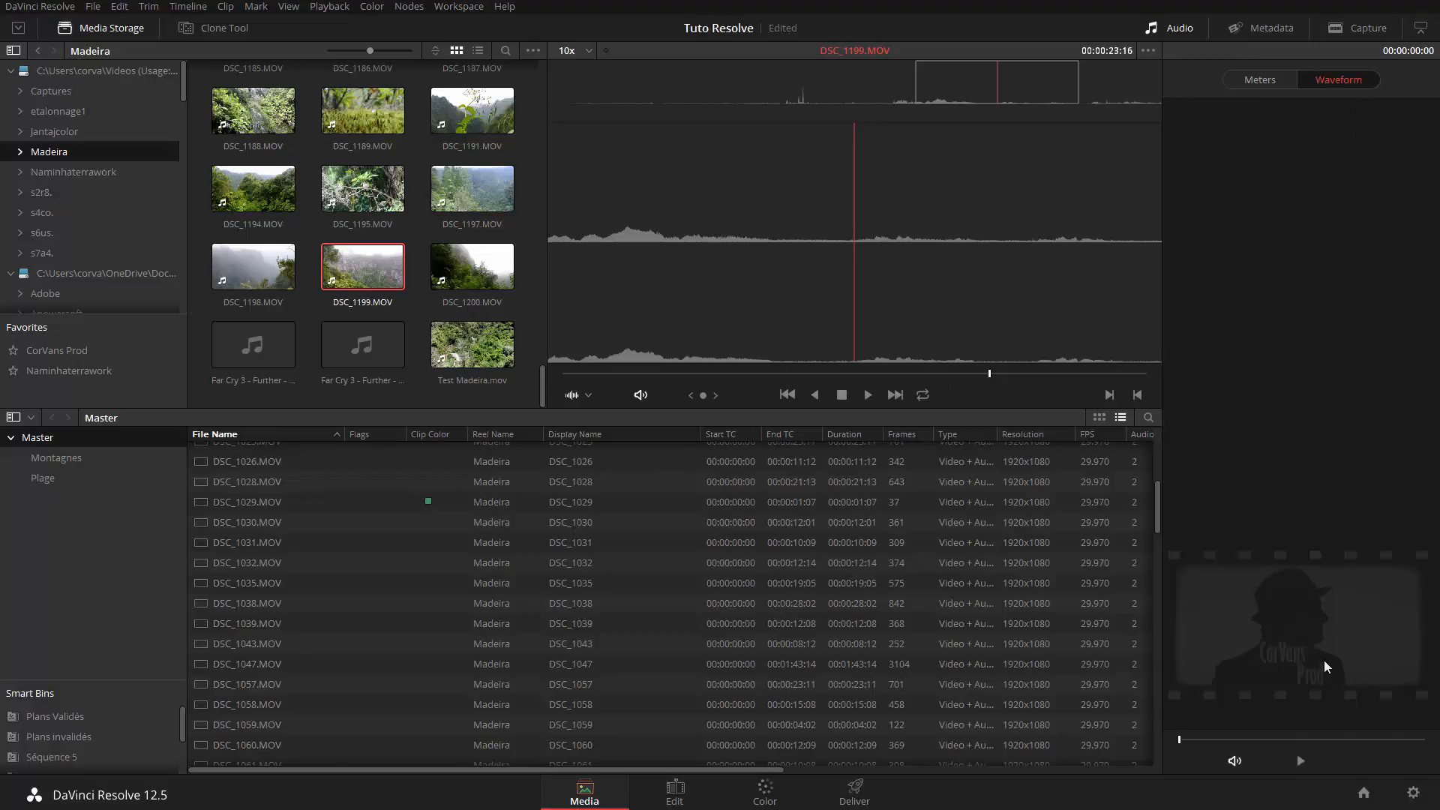
Set the audio display to Meters and return the viewer of DSC_1199.MOV to Source.
left_click(1273, 81)
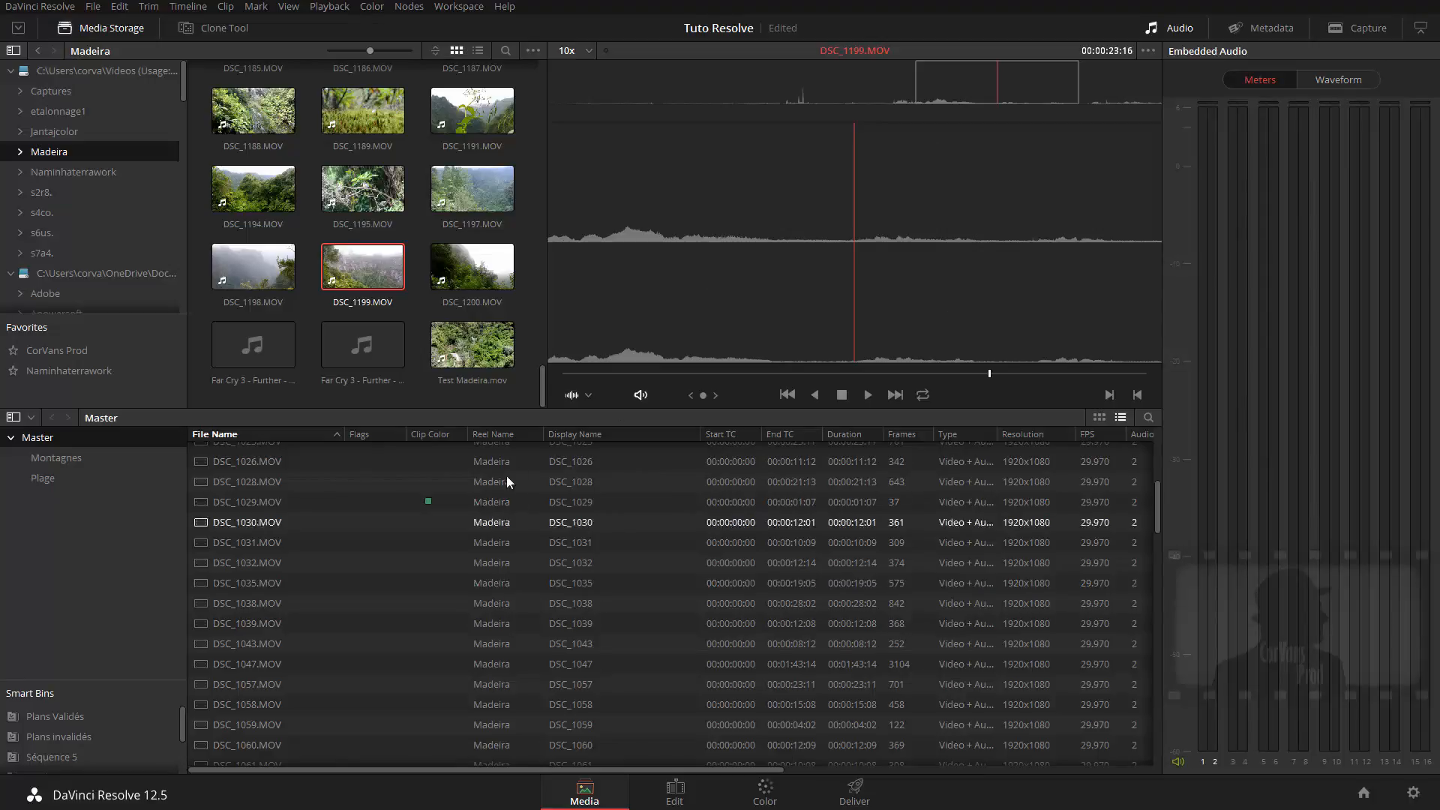
left_click(589, 396)
left_click(592, 417)
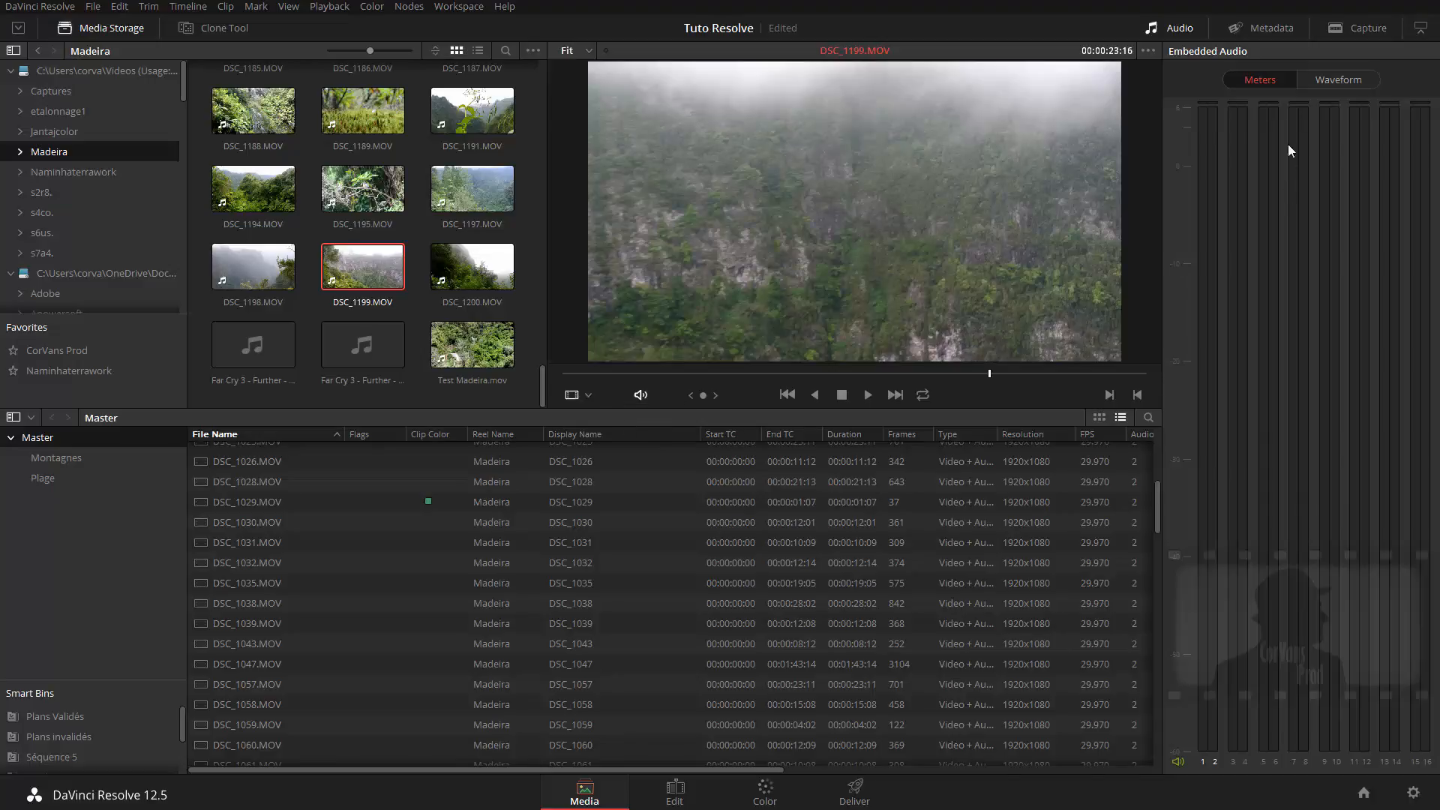
Load the Far Cry 3 - Further .aif file from the Madeira folder into the audio display's Waveform view and play two short parts there.
left_click(281, 351)
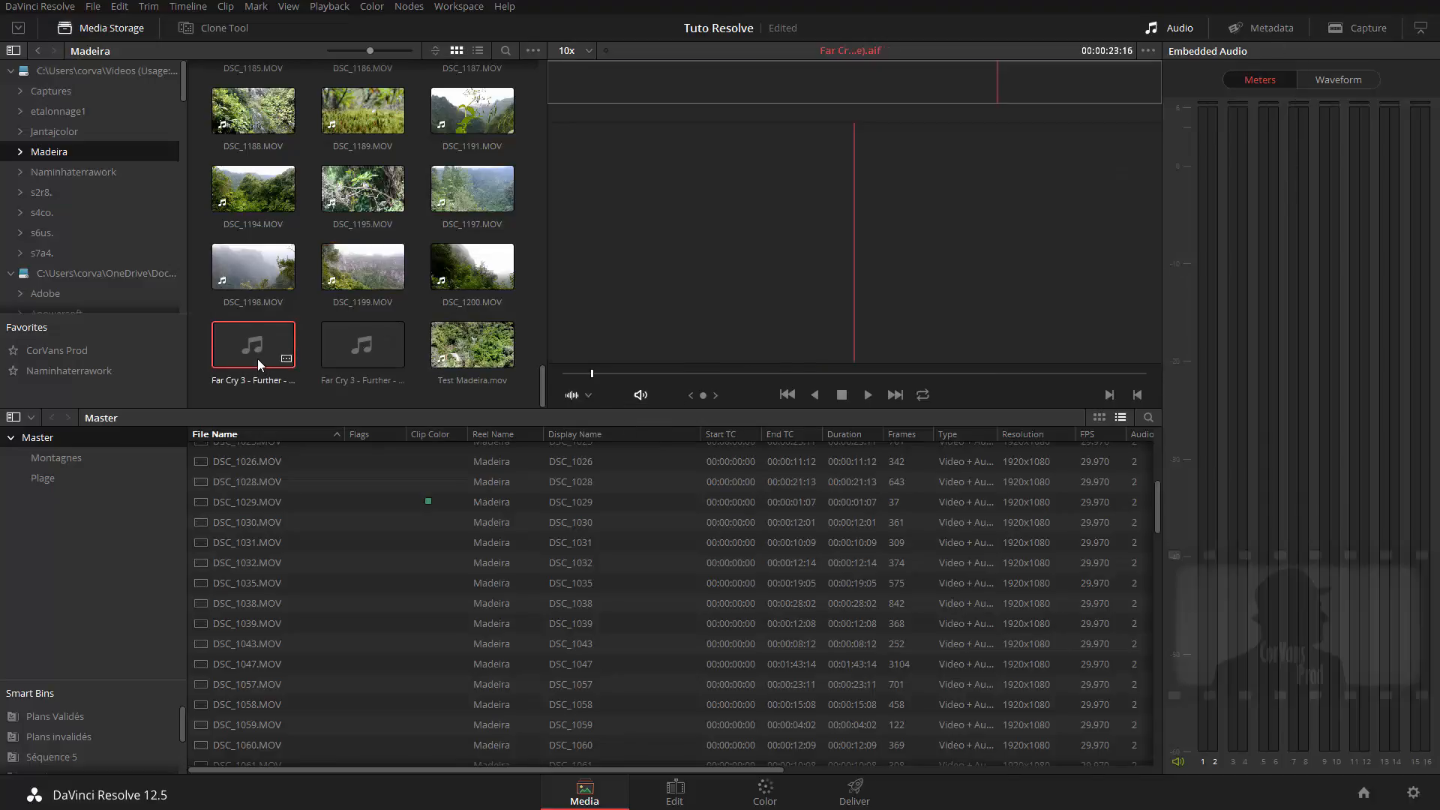
left_click(1339, 85)
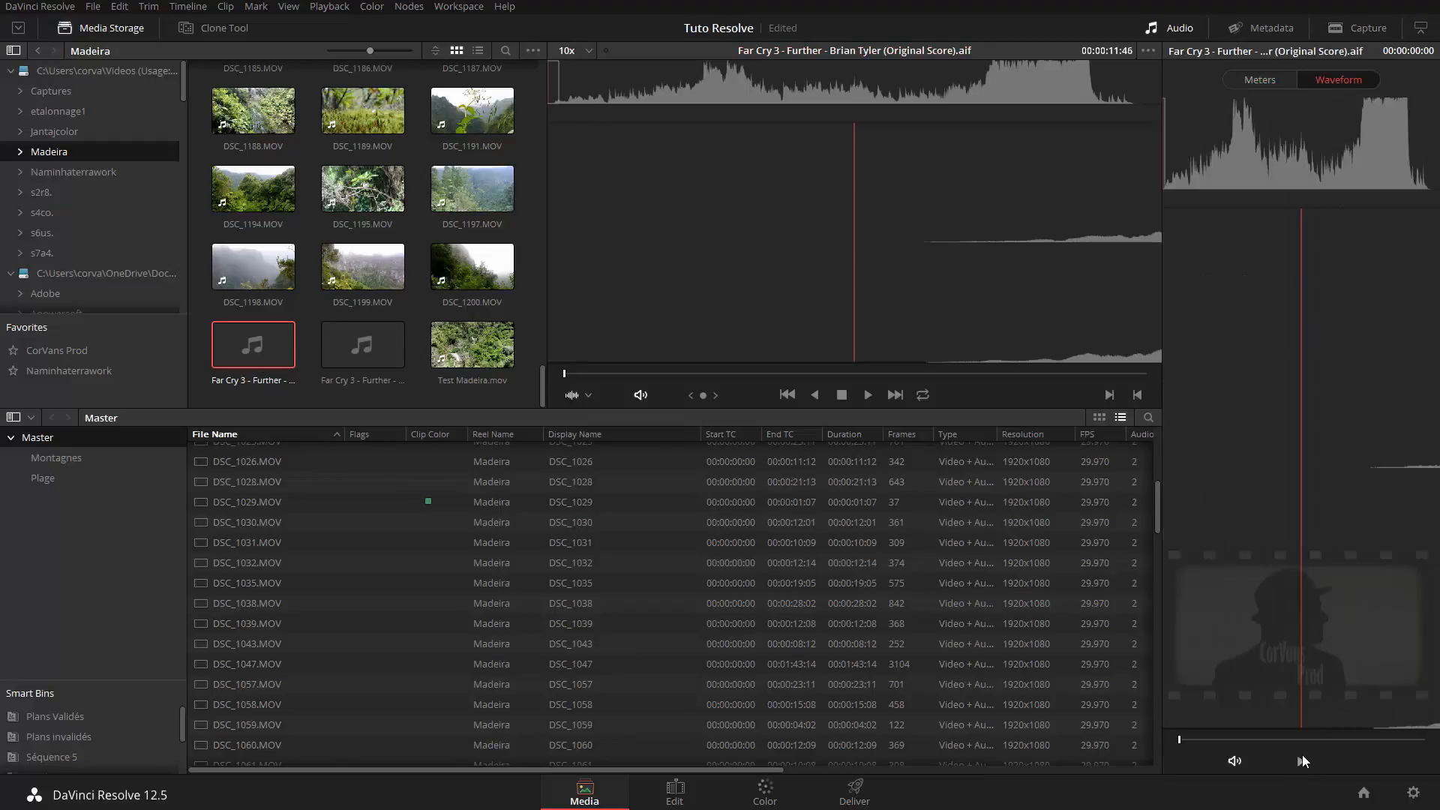
left_click(1300, 761)
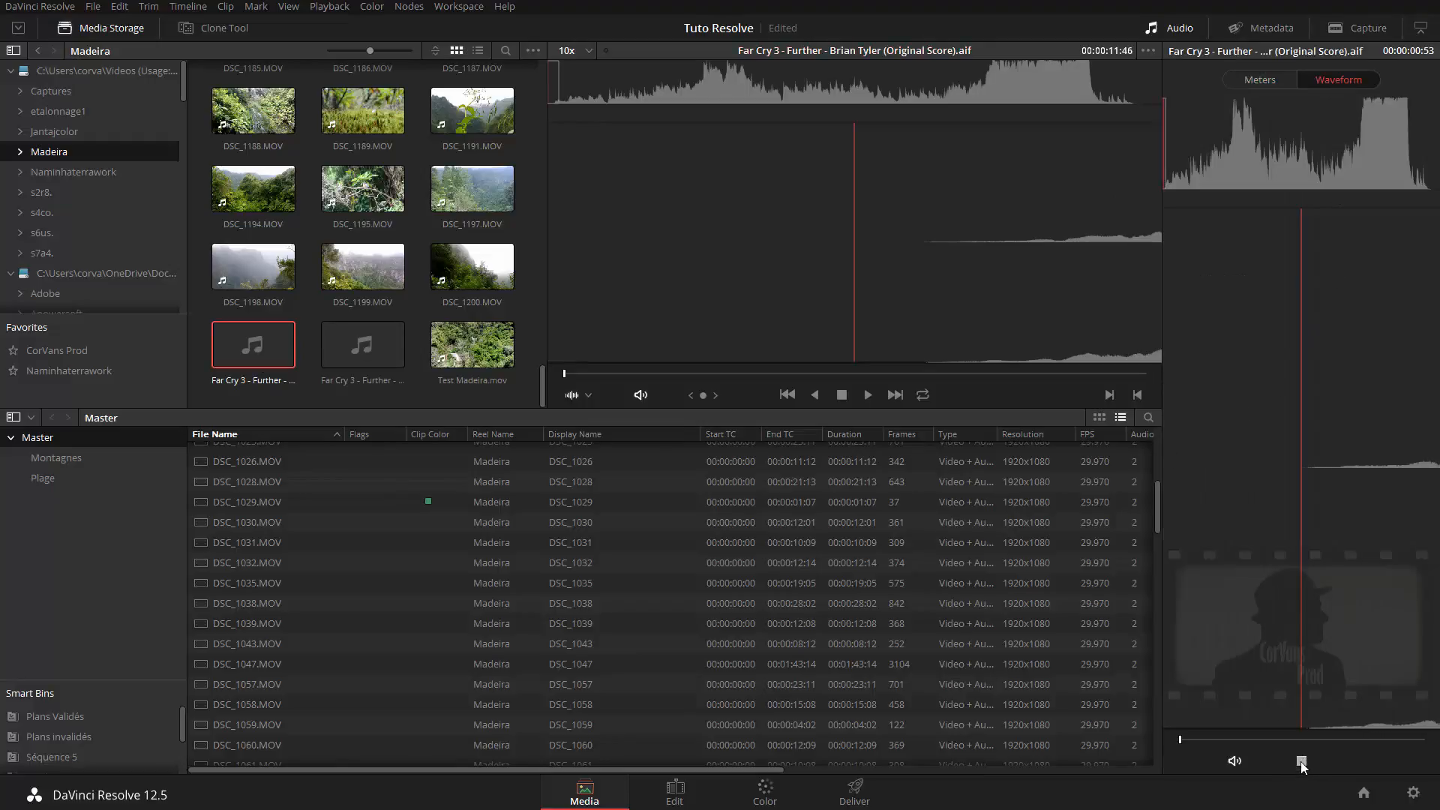
left_click(1301, 762)
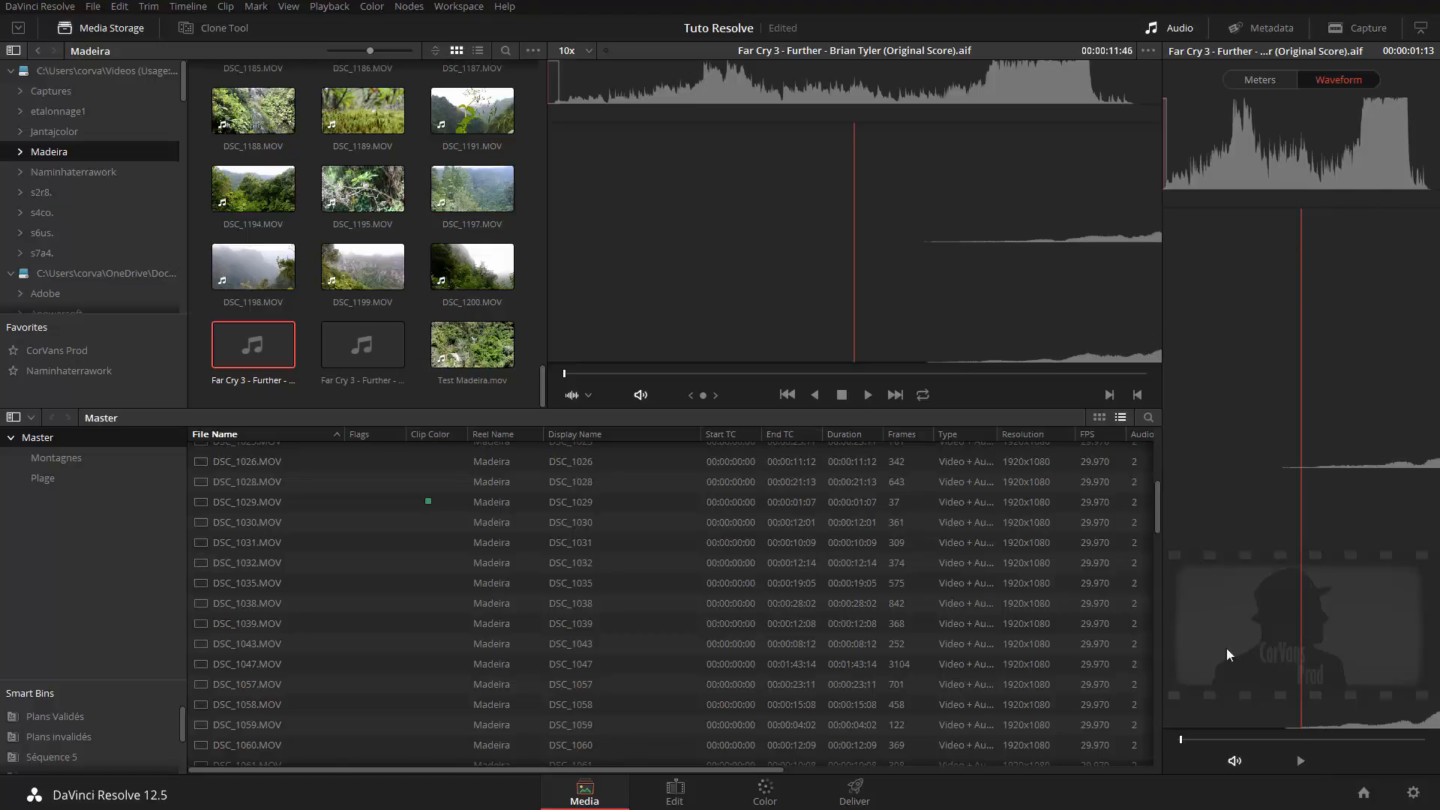
left_click(1300, 762)
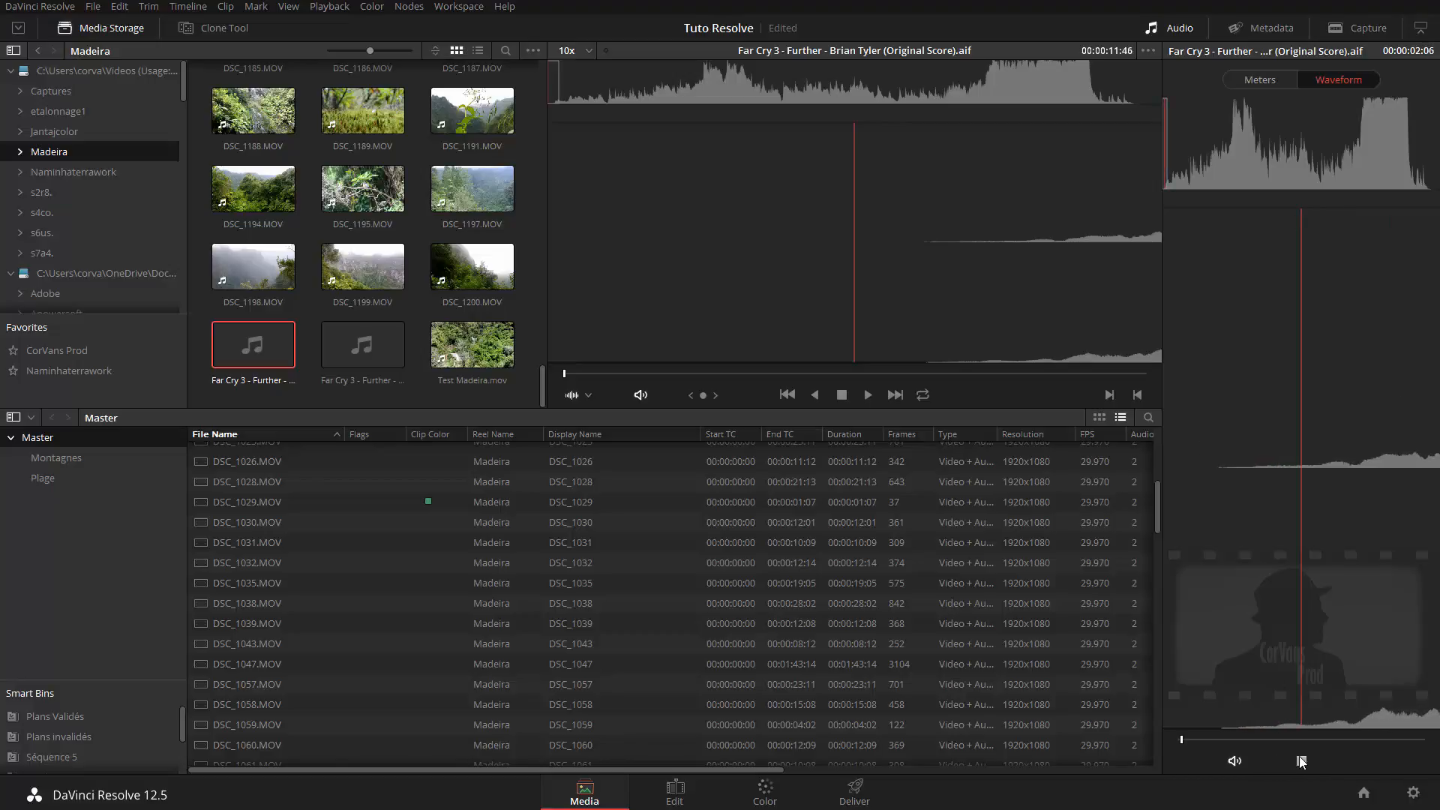
left_click(863, 604)
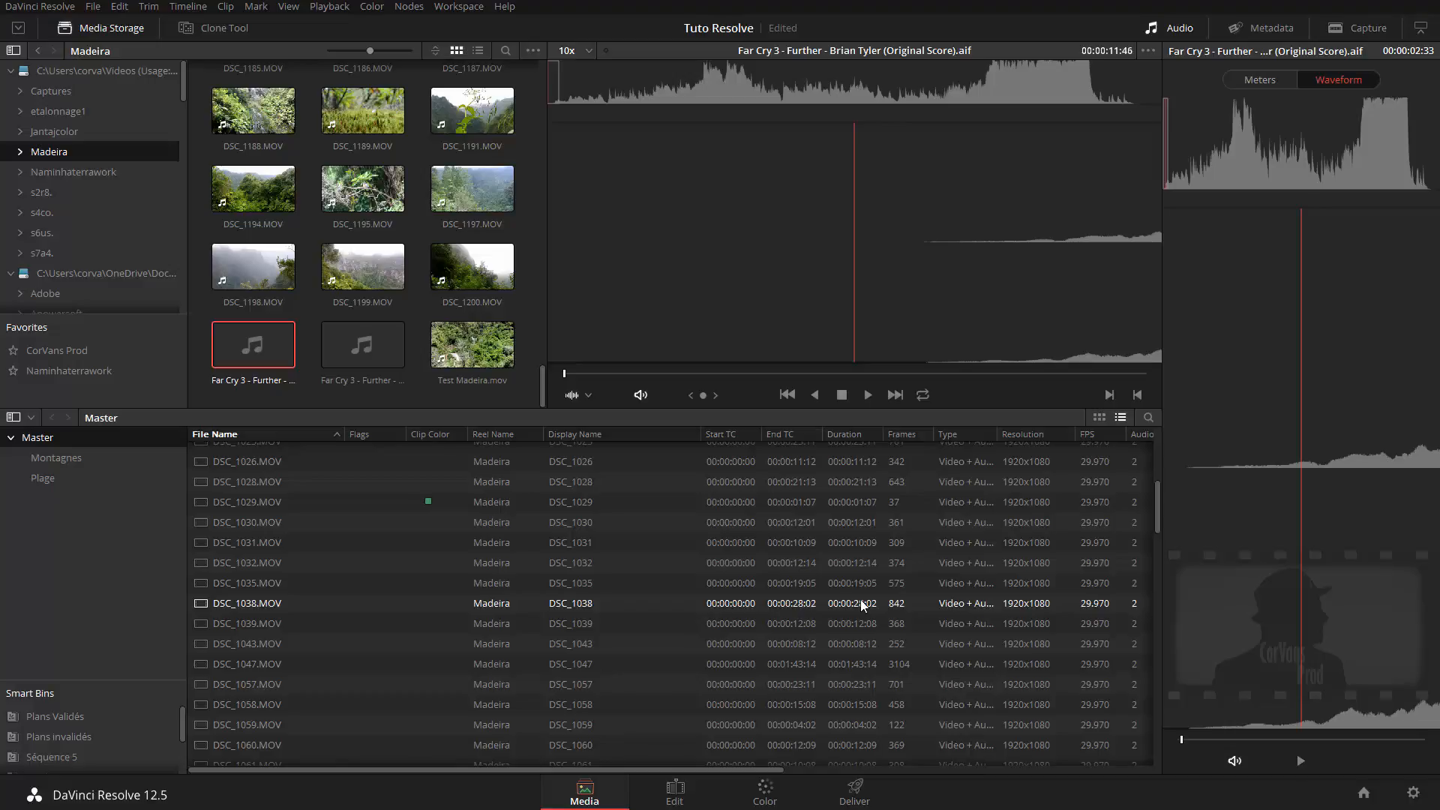
Switch the audio display back to Meters and load DSC_1031.MOV from the Master bin in the viewer.
left_click(362, 272)
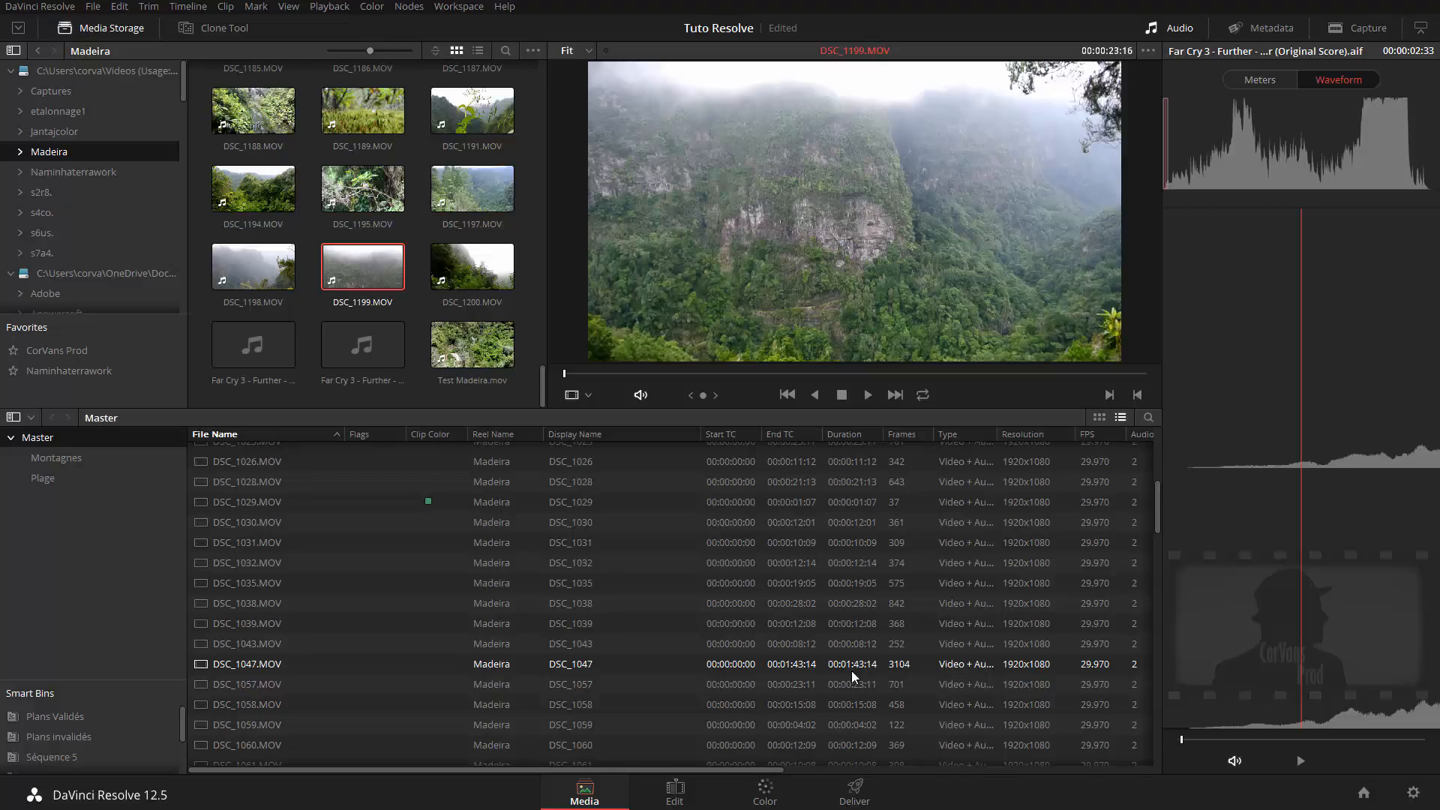
left_click(1258, 81)
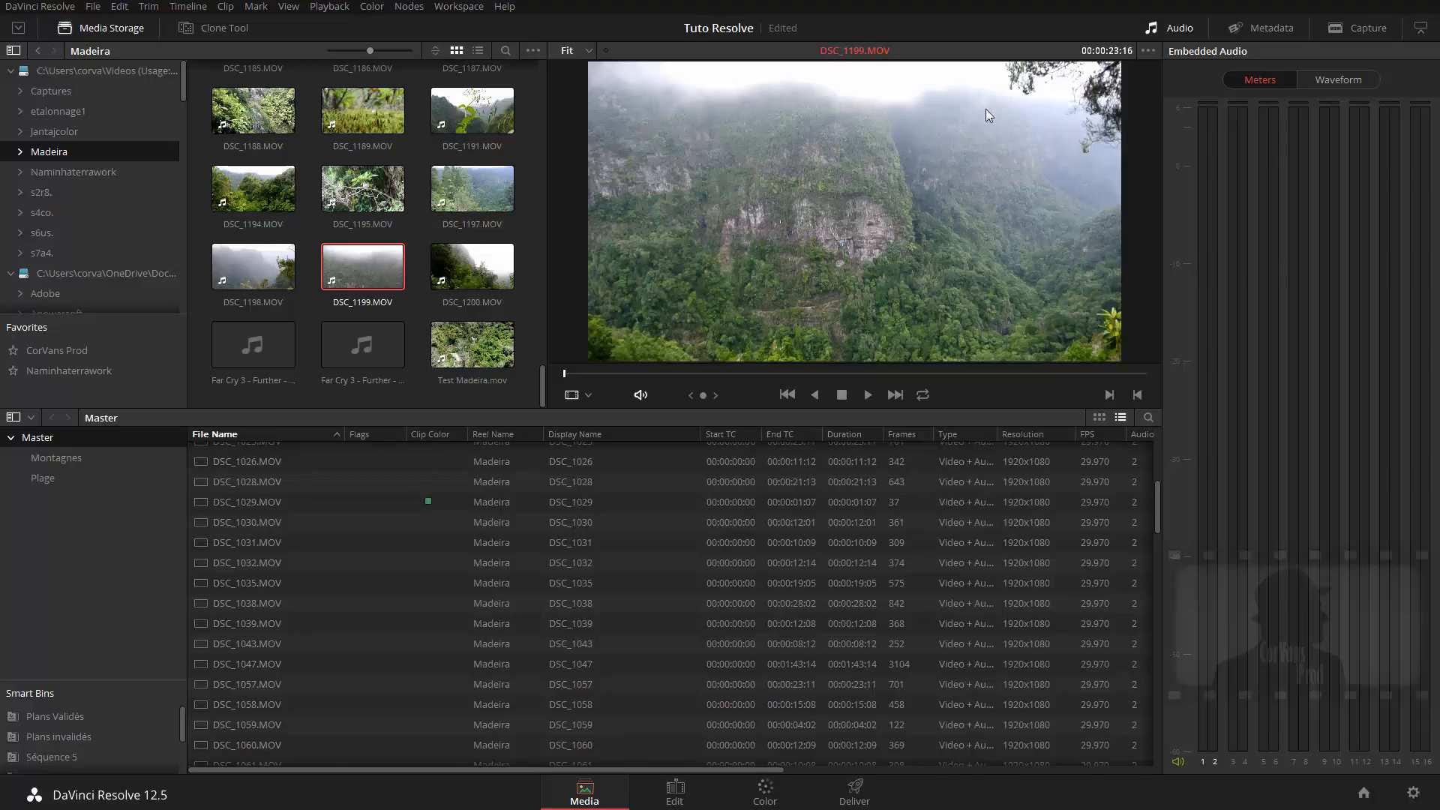
left_click(355, 545)
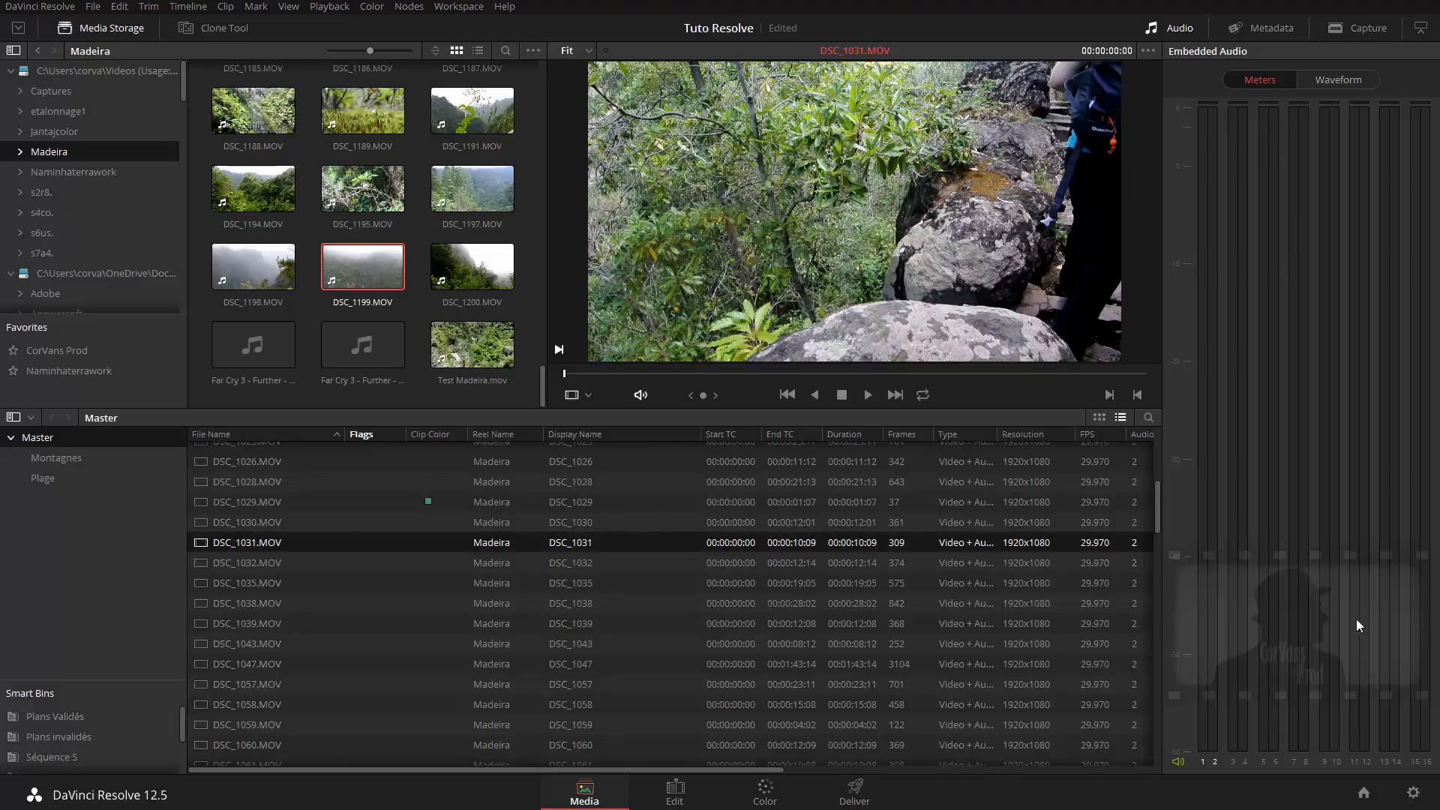
Set the video monitoring format in the project settings to HD 1080p 59.94 and save the settings.
left_click(1413, 792)
scroll(933, 438, "down", 2)
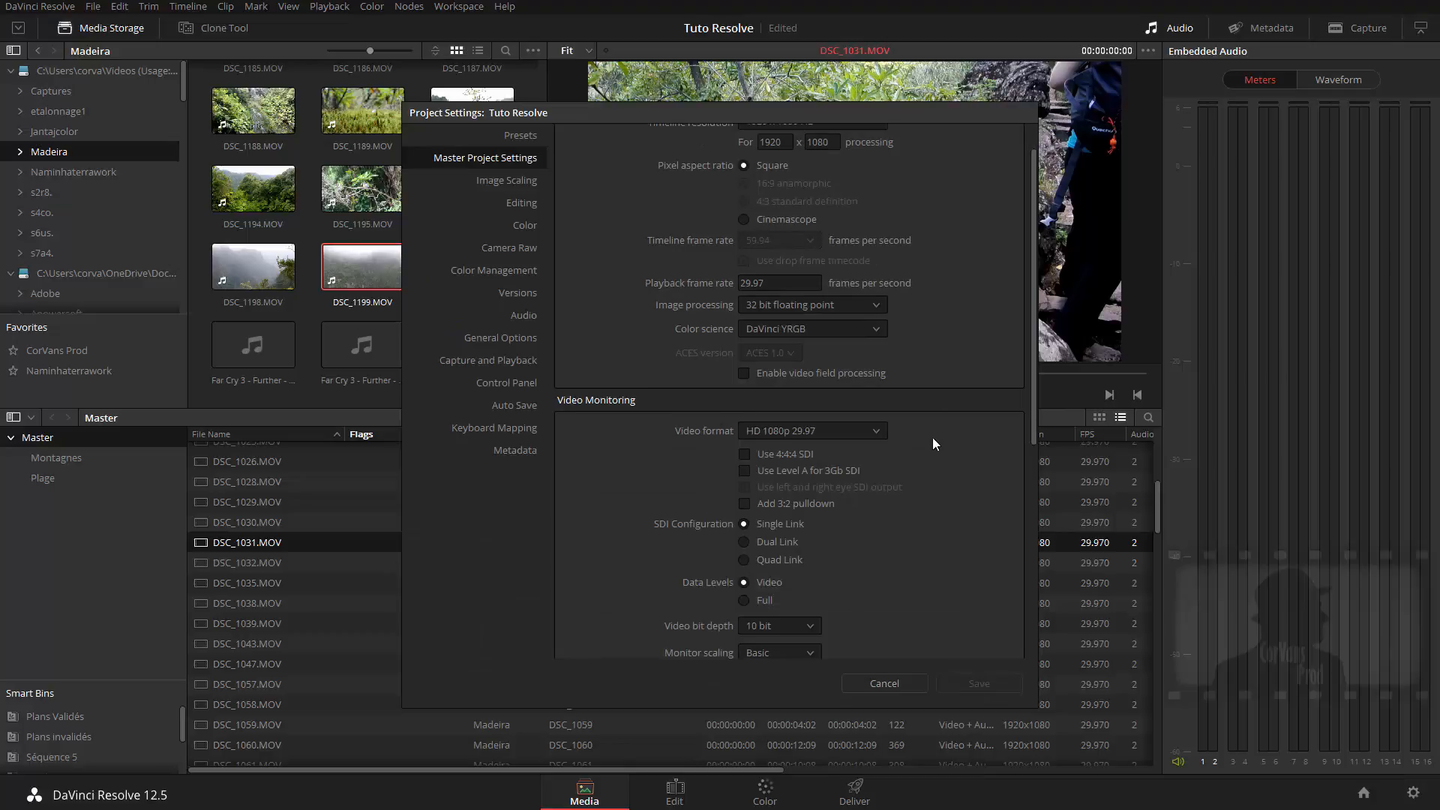
scroll(933, 444, "up", 1)
scroll(627, 453, "down", 5)
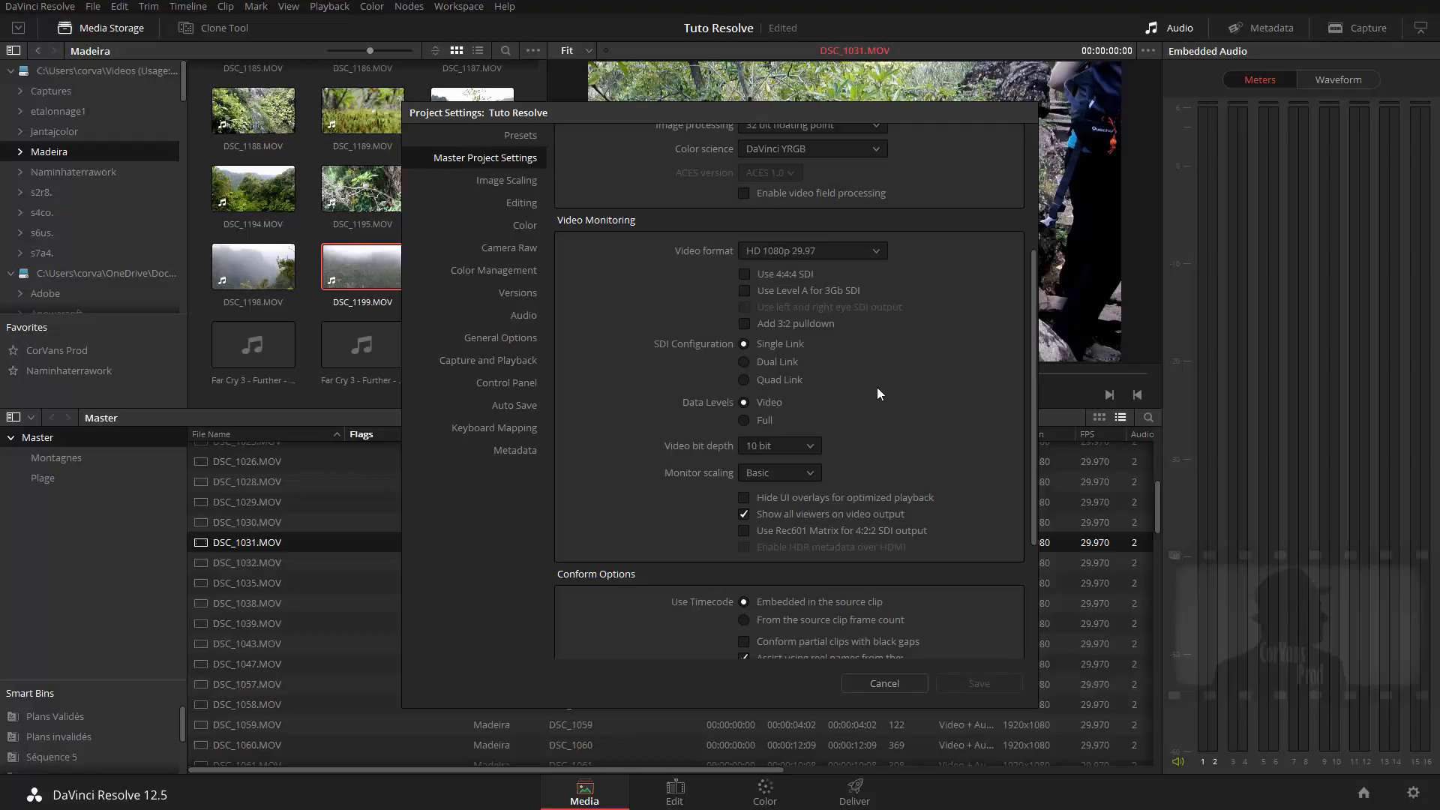
left_click(863, 254)
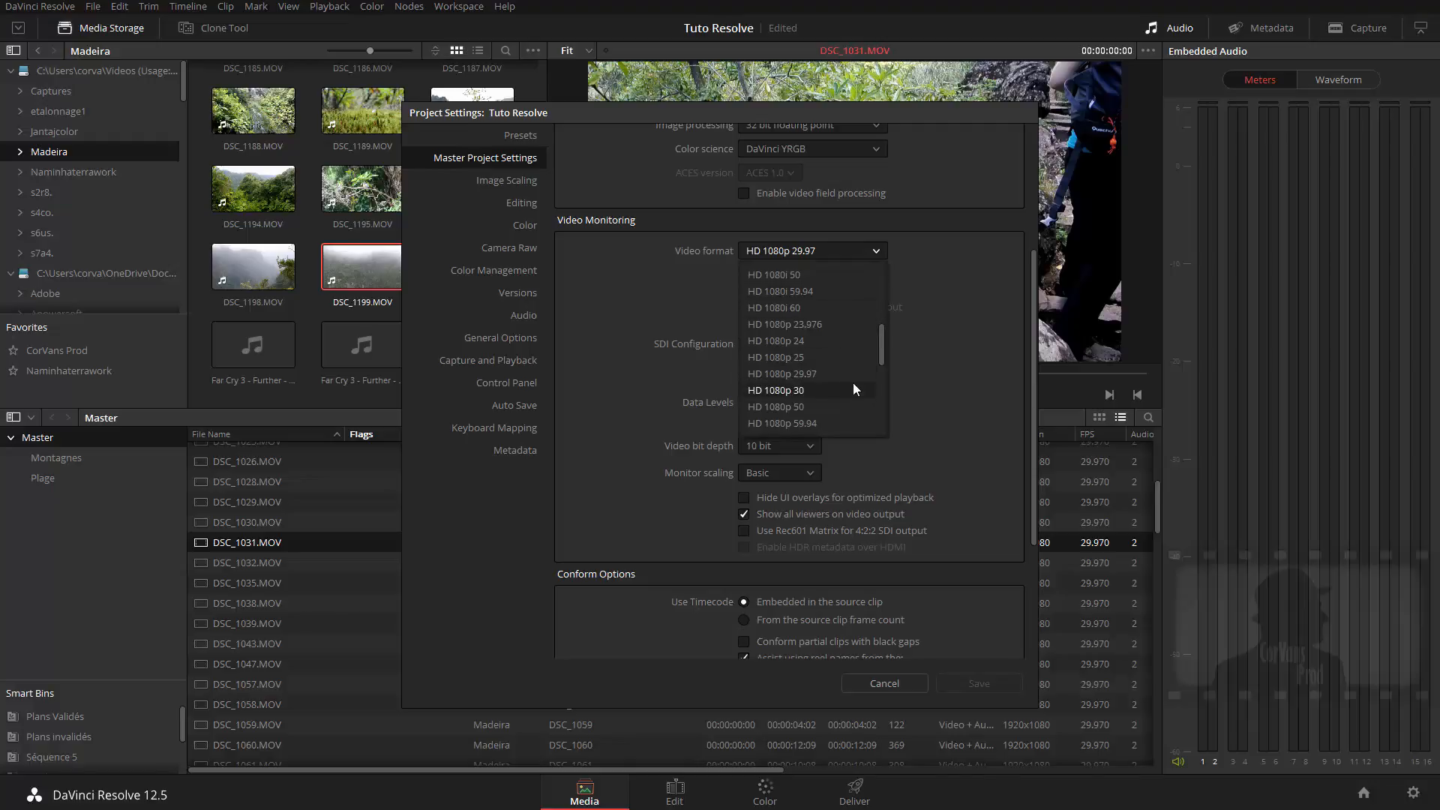
left_click(808, 375)
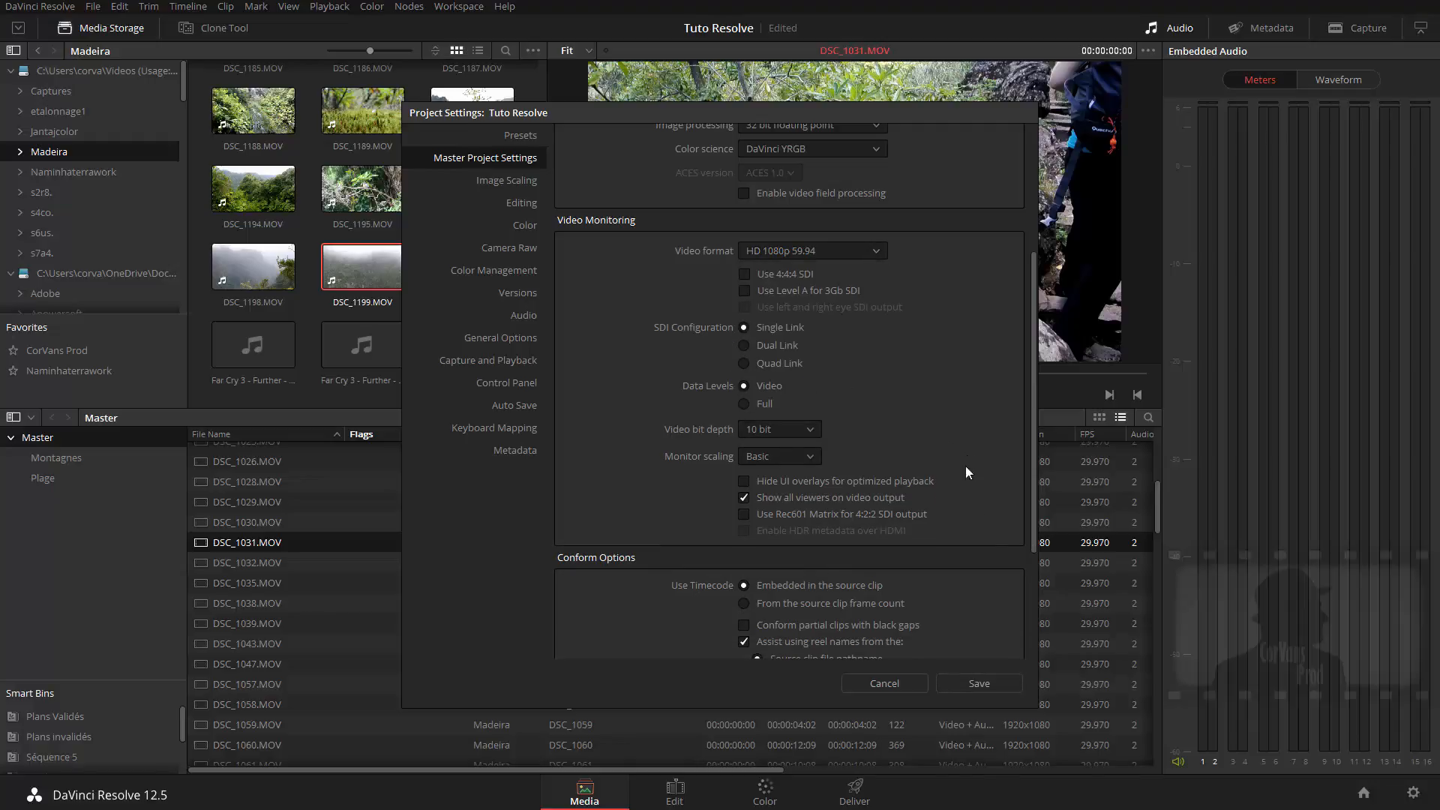
left_click(988, 684)
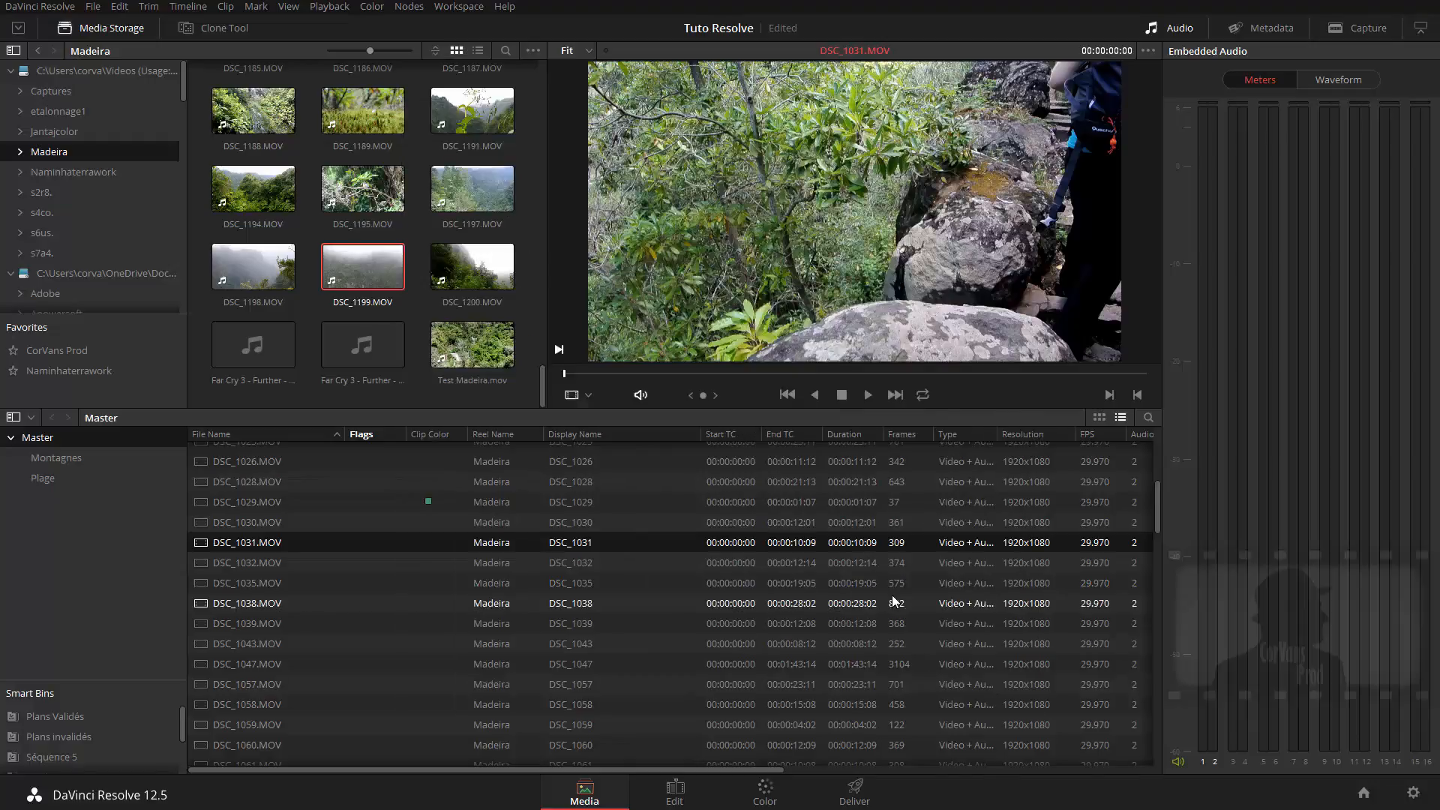
Load DSC_1035.MOV from the Master bin in the viewer and play a short part while watching the level meters.
left_click(758, 591)
left_click(870, 398)
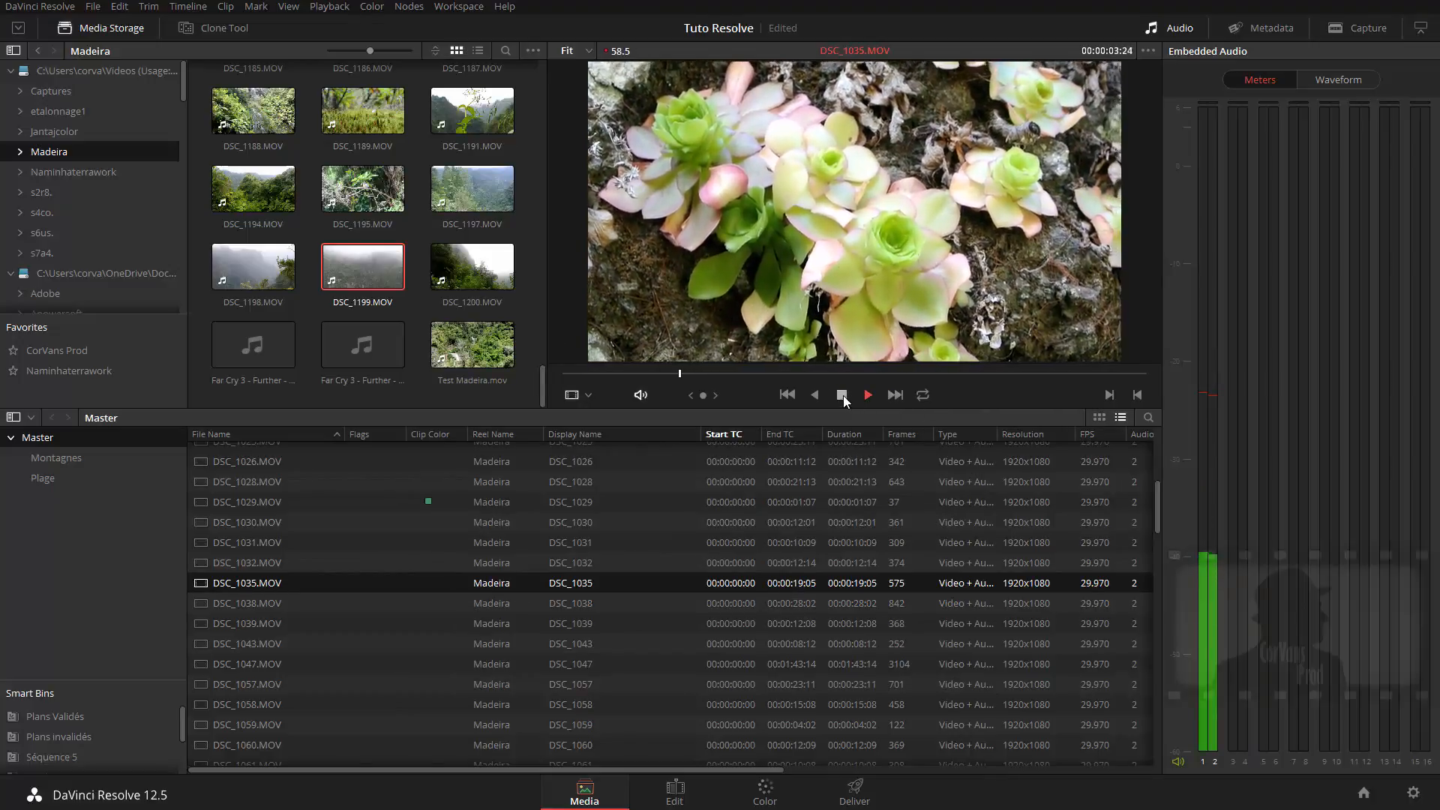
left_click(843, 395)
Load DSC_1151.MOV from the Master bin in the viewer and play a short part of it.
left_click(472, 668)
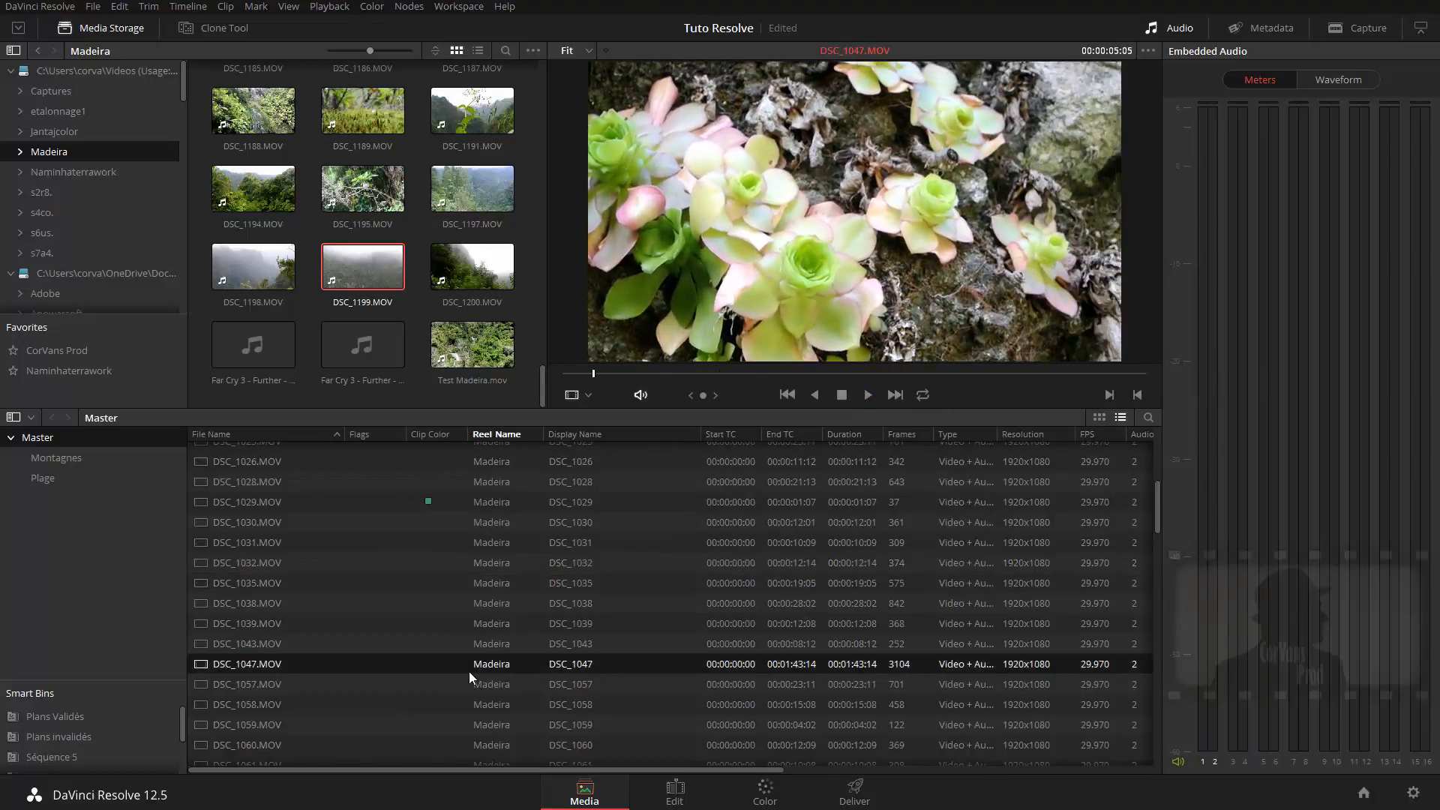
left_click(685, 557)
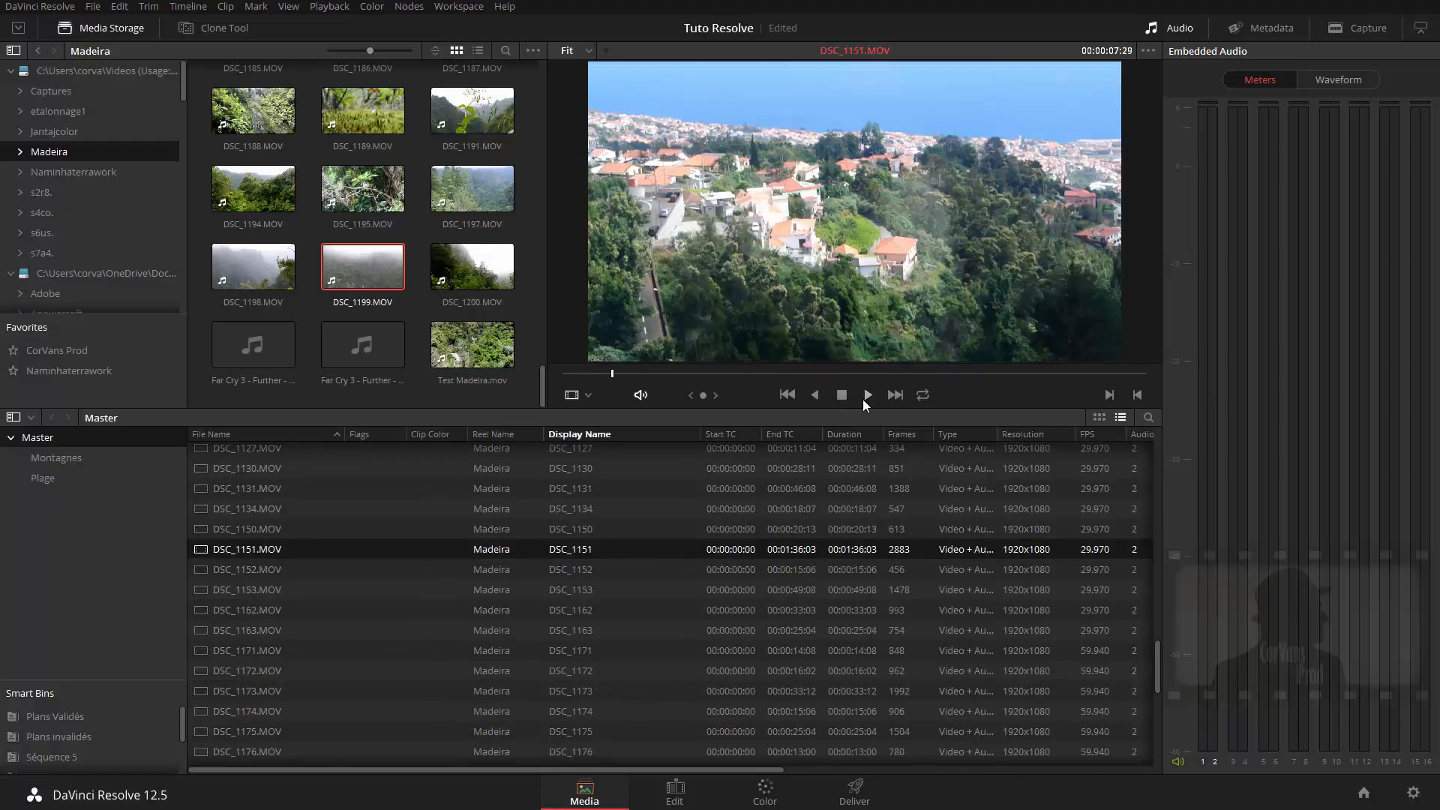
left_click(863, 399)
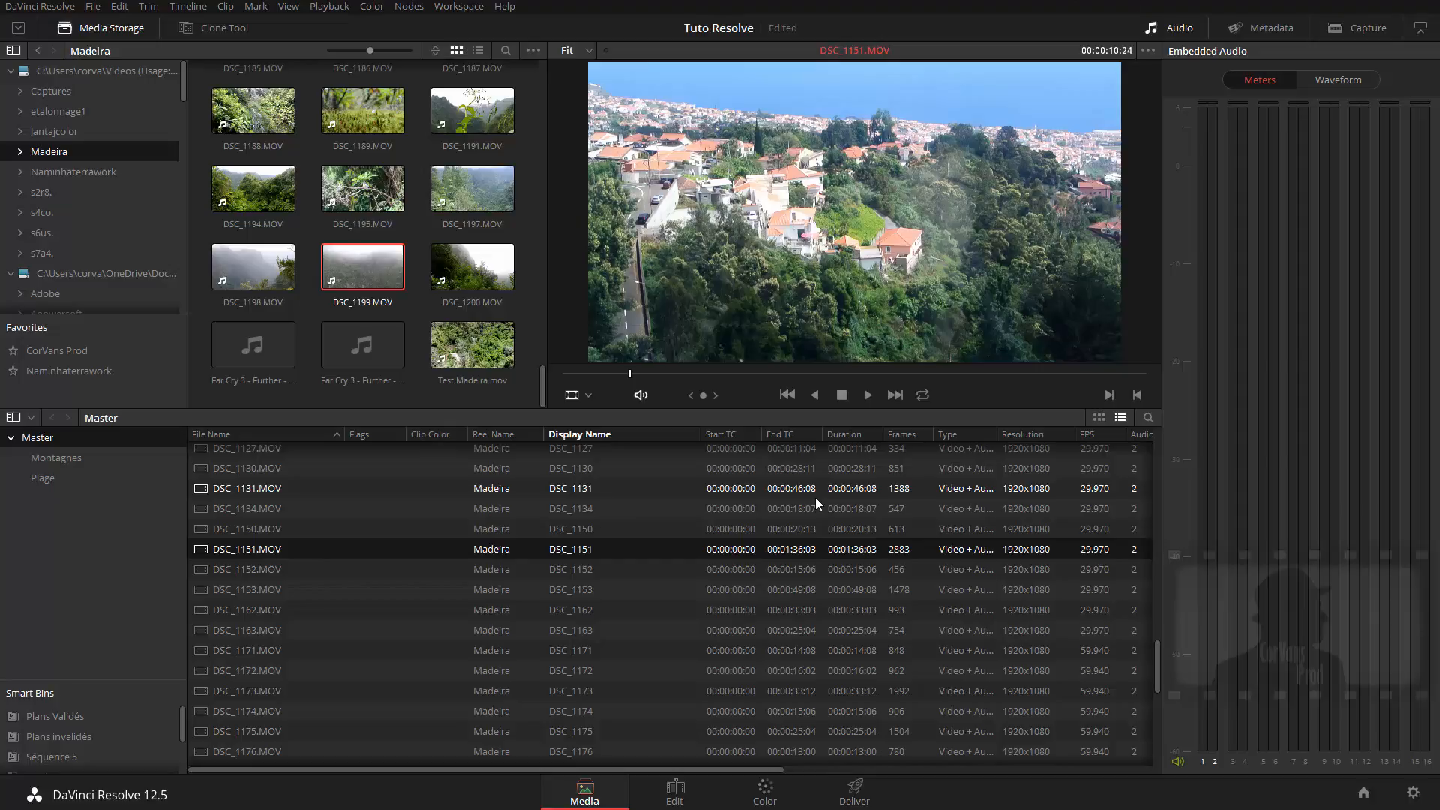
scroll(816, 498, "down", 5)
scroll(781, 559, "up", 3)
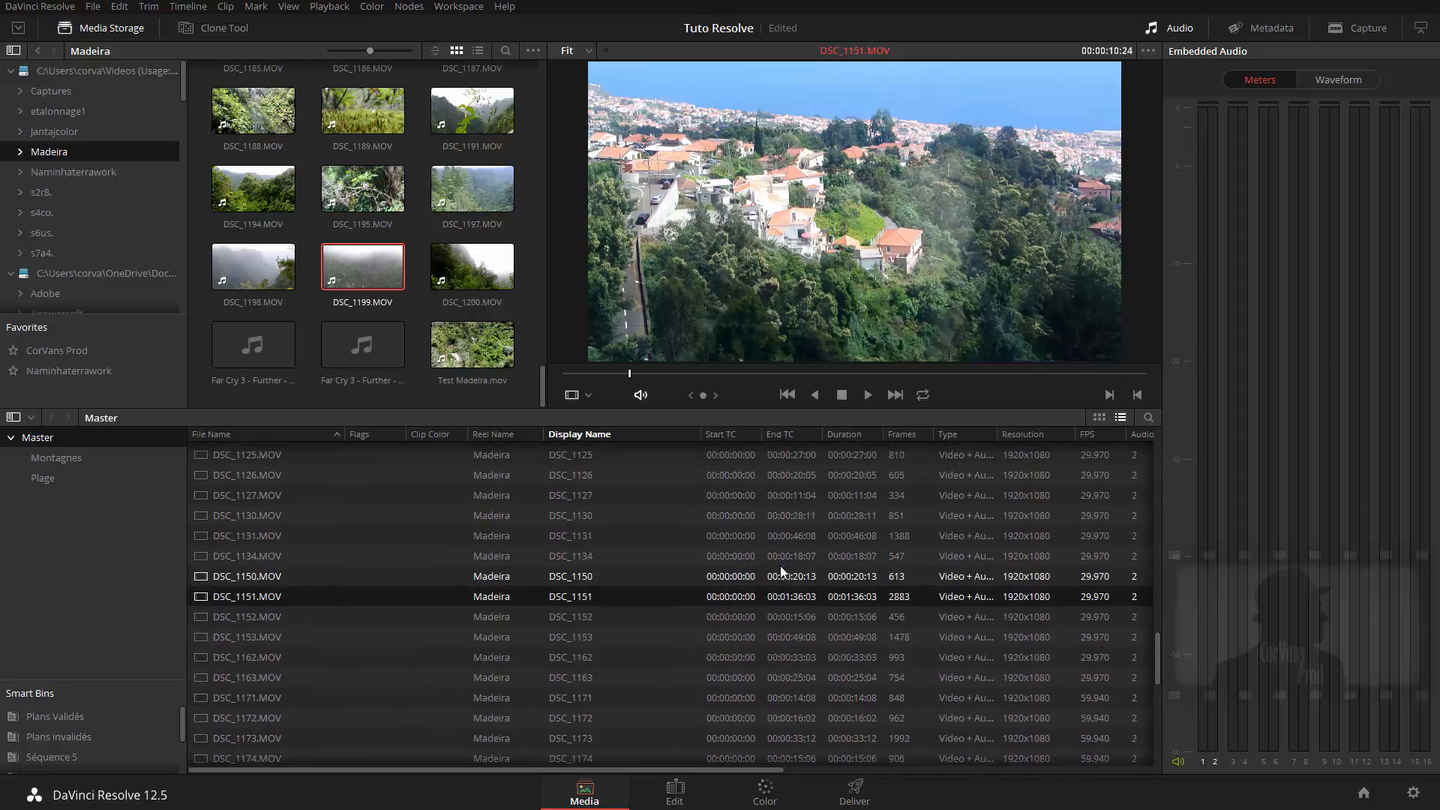
Set the video monitoring format in the project settings to HD 1080p 29.97 and save the settings.
left_click(1413, 793)
left_click(829, 253)
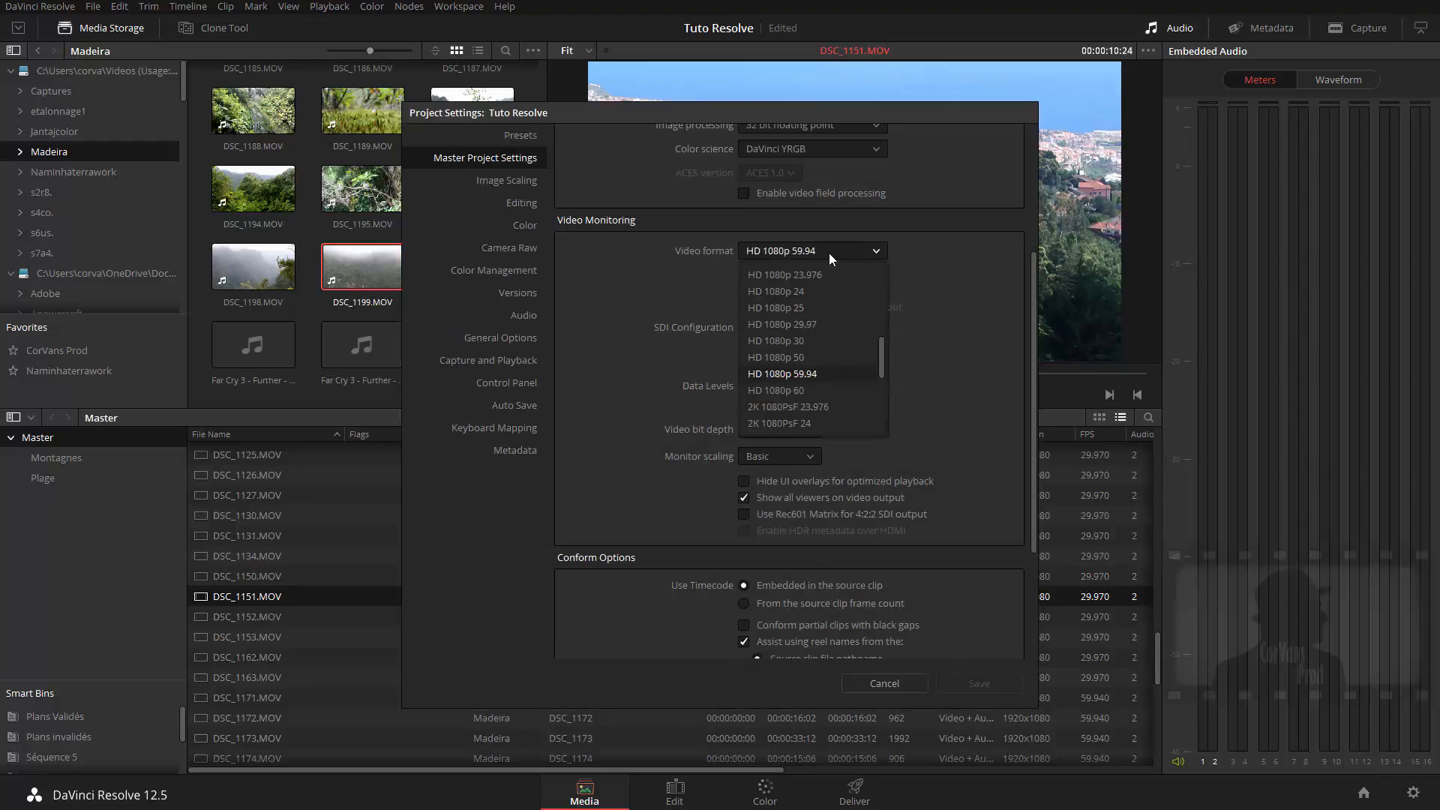
left_click(813, 328)
left_click(1004, 683)
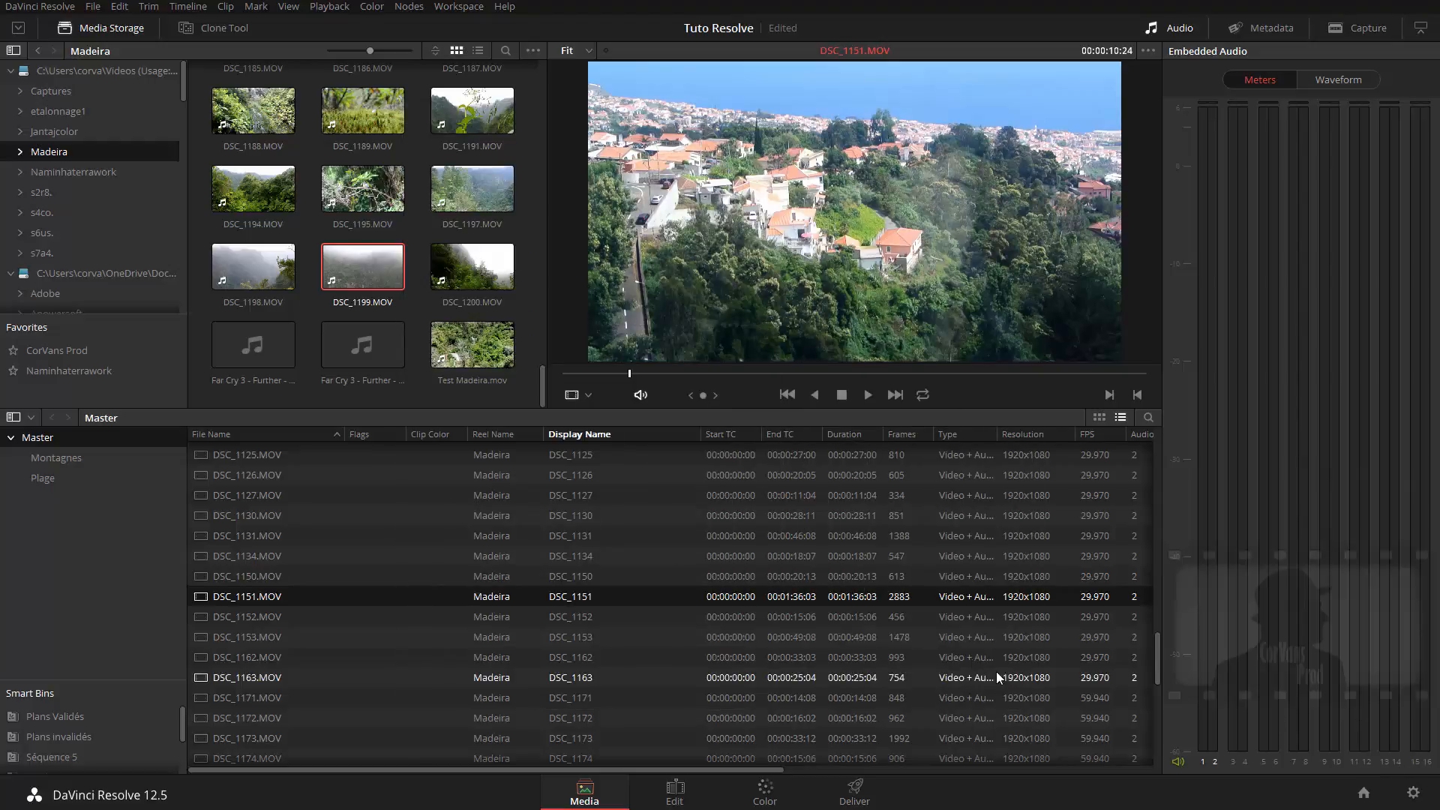
Load DSC_1152.MOV from the Master bin in the viewer and play a short part while watching the level meters.
left_click(378, 615)
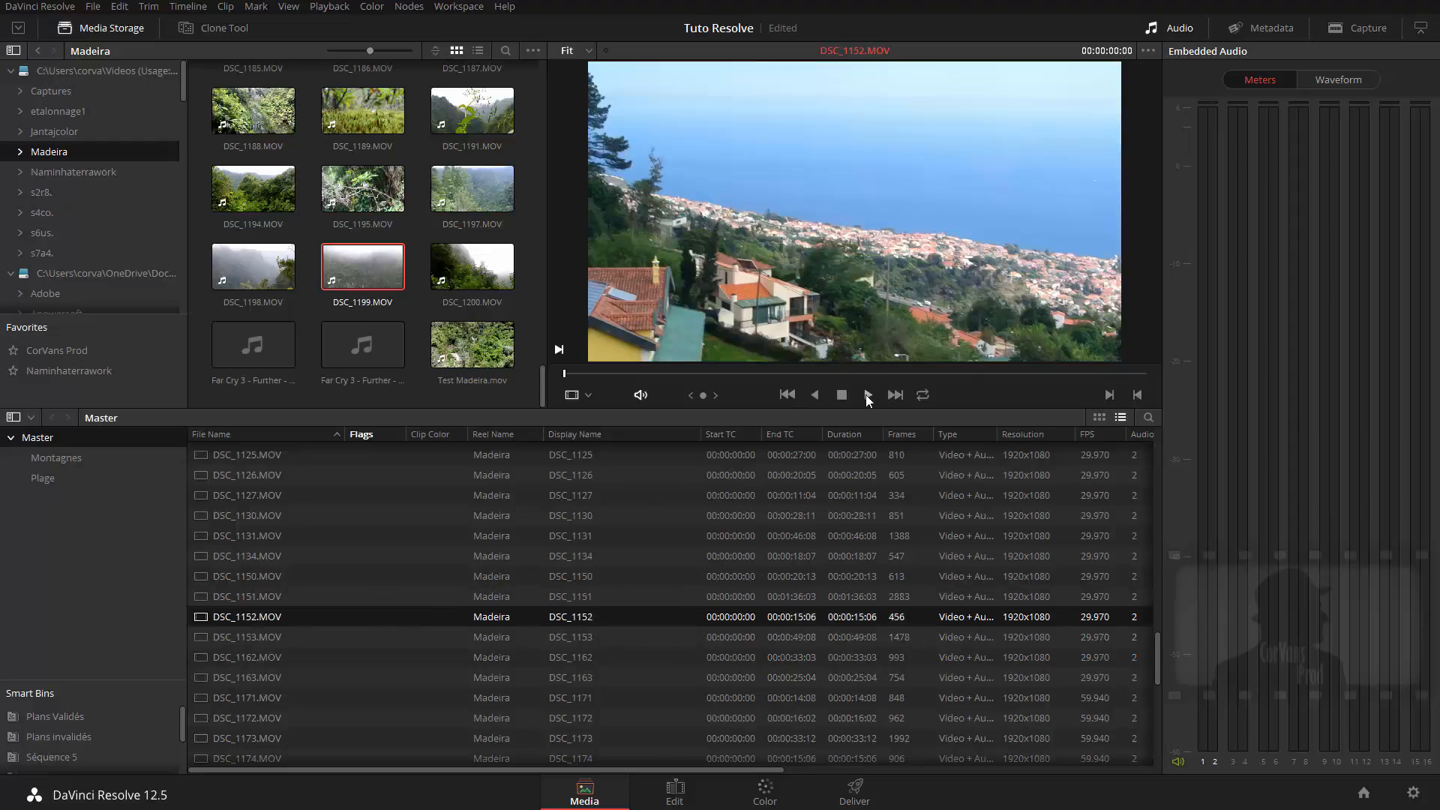
left_click(868, 394)
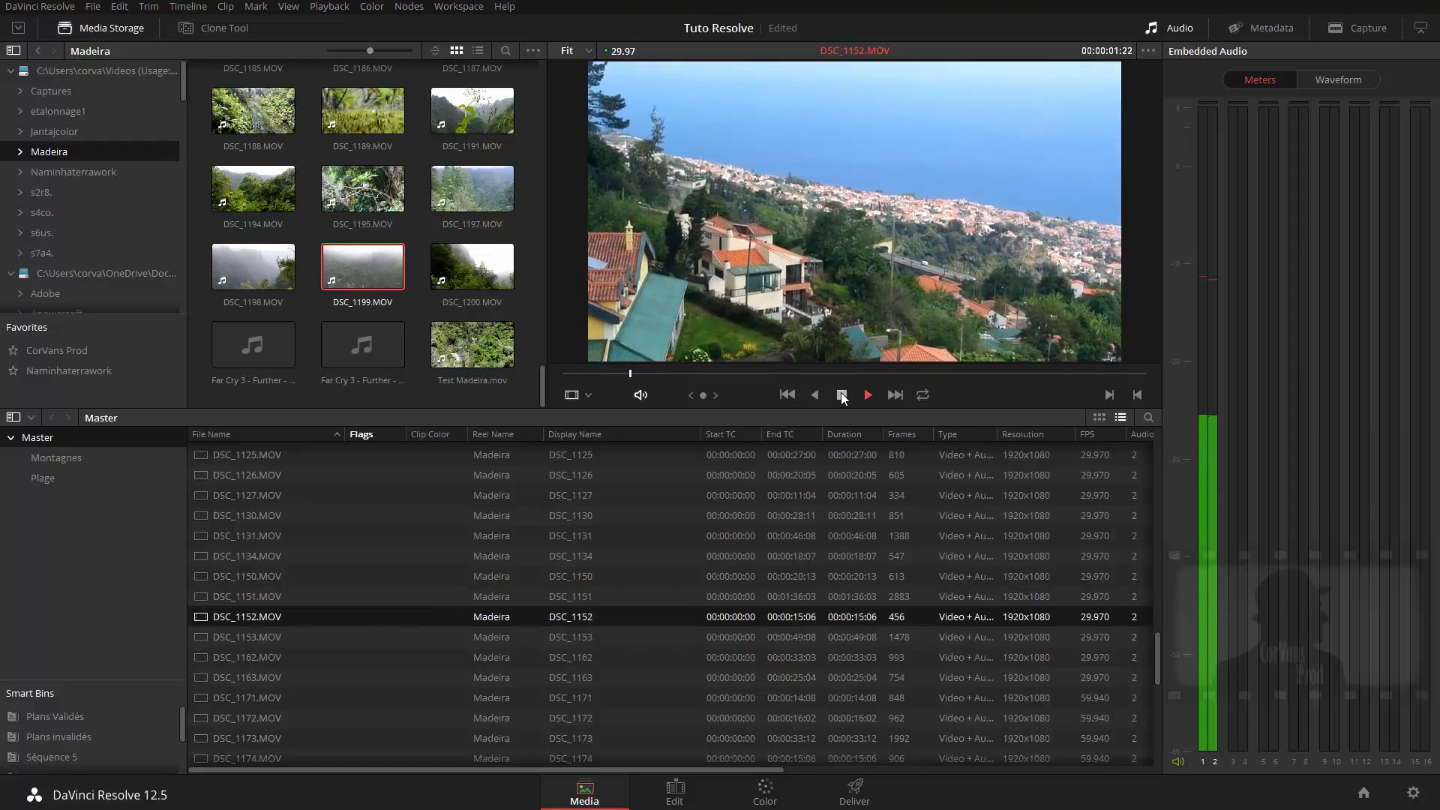
left_click(842, 394)
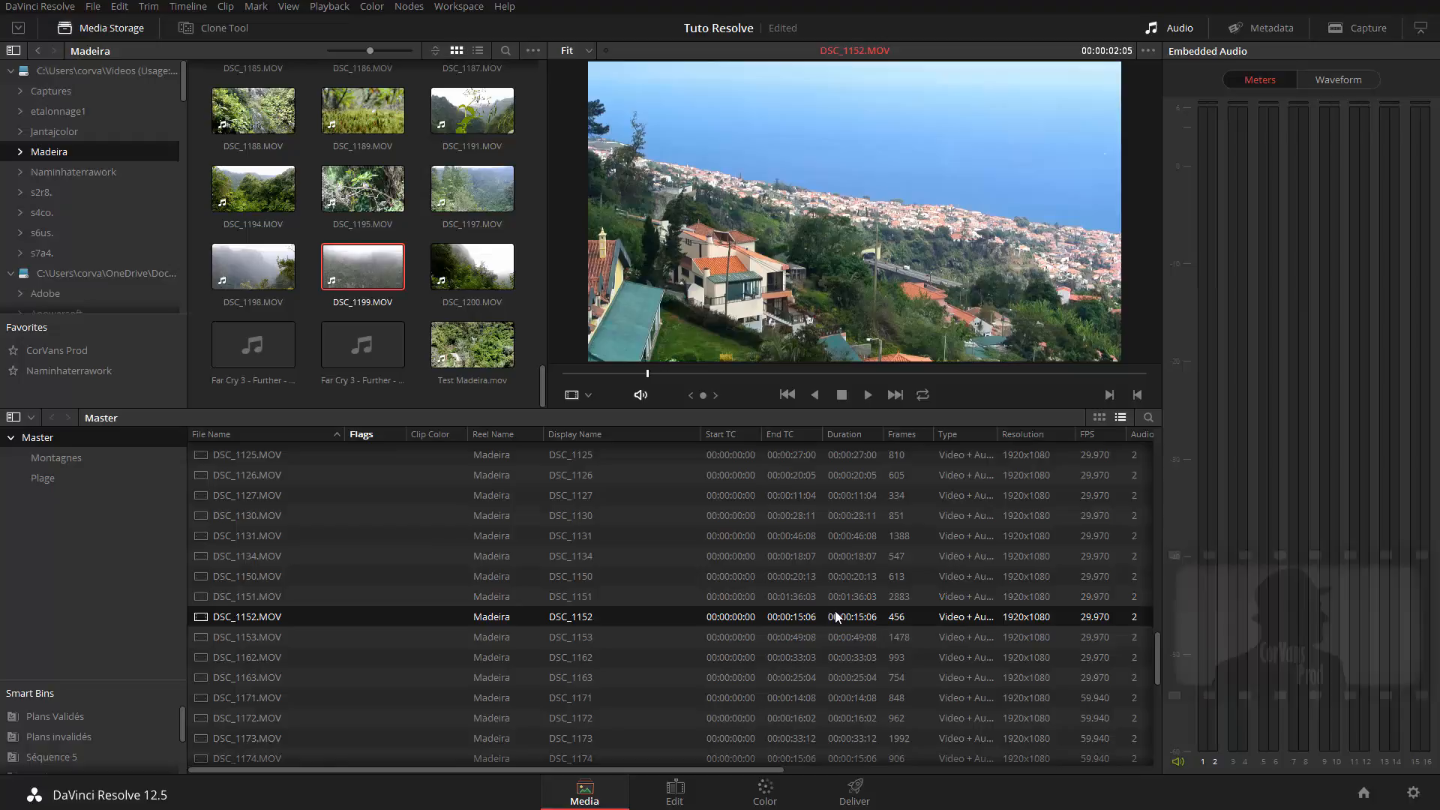
Load the .aif and .m4a versions of Far Cry 3 - Further alternately in the viewer to compare their waveform displays.
scroll(770, 570, "down", 5)
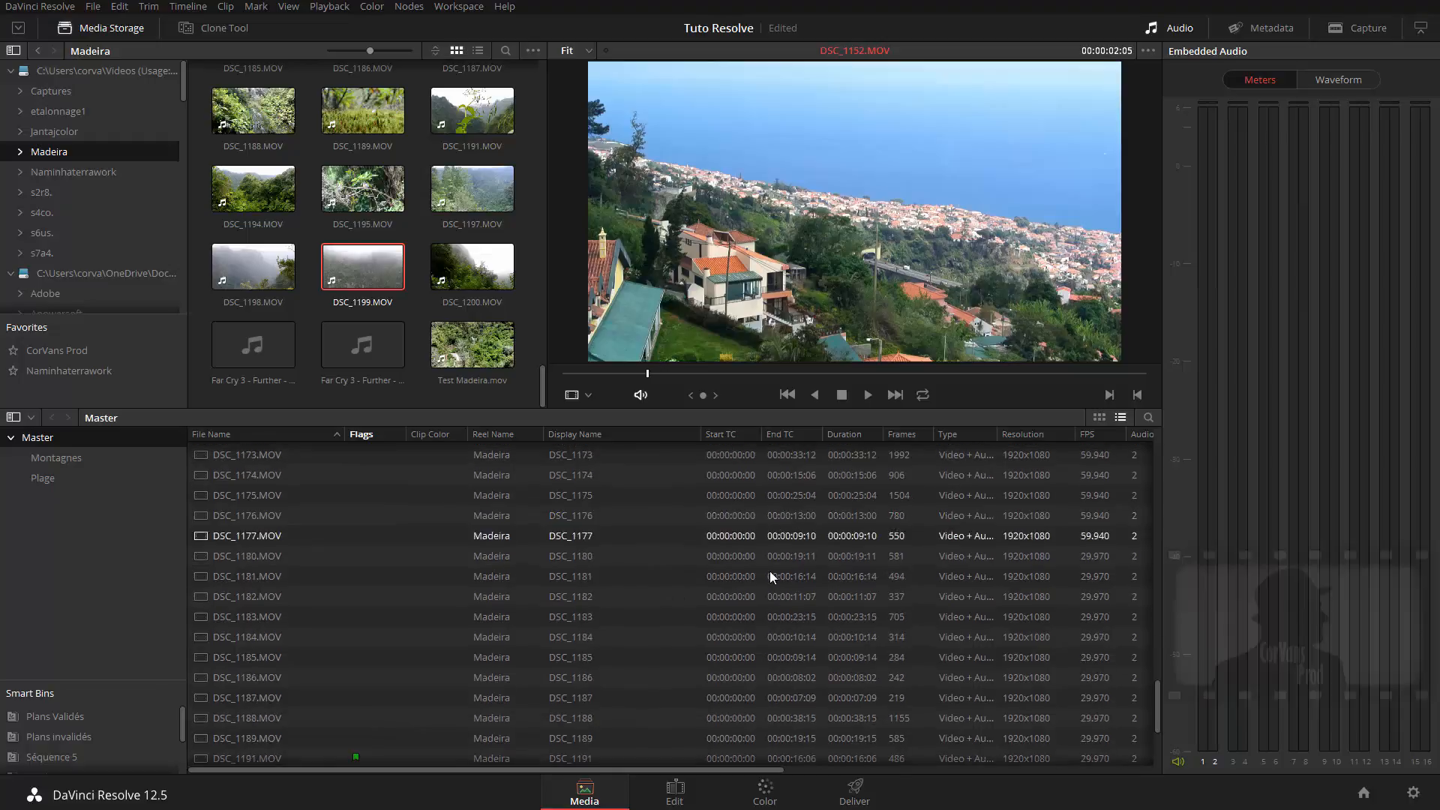
scroll(770, 570, "up", 8)
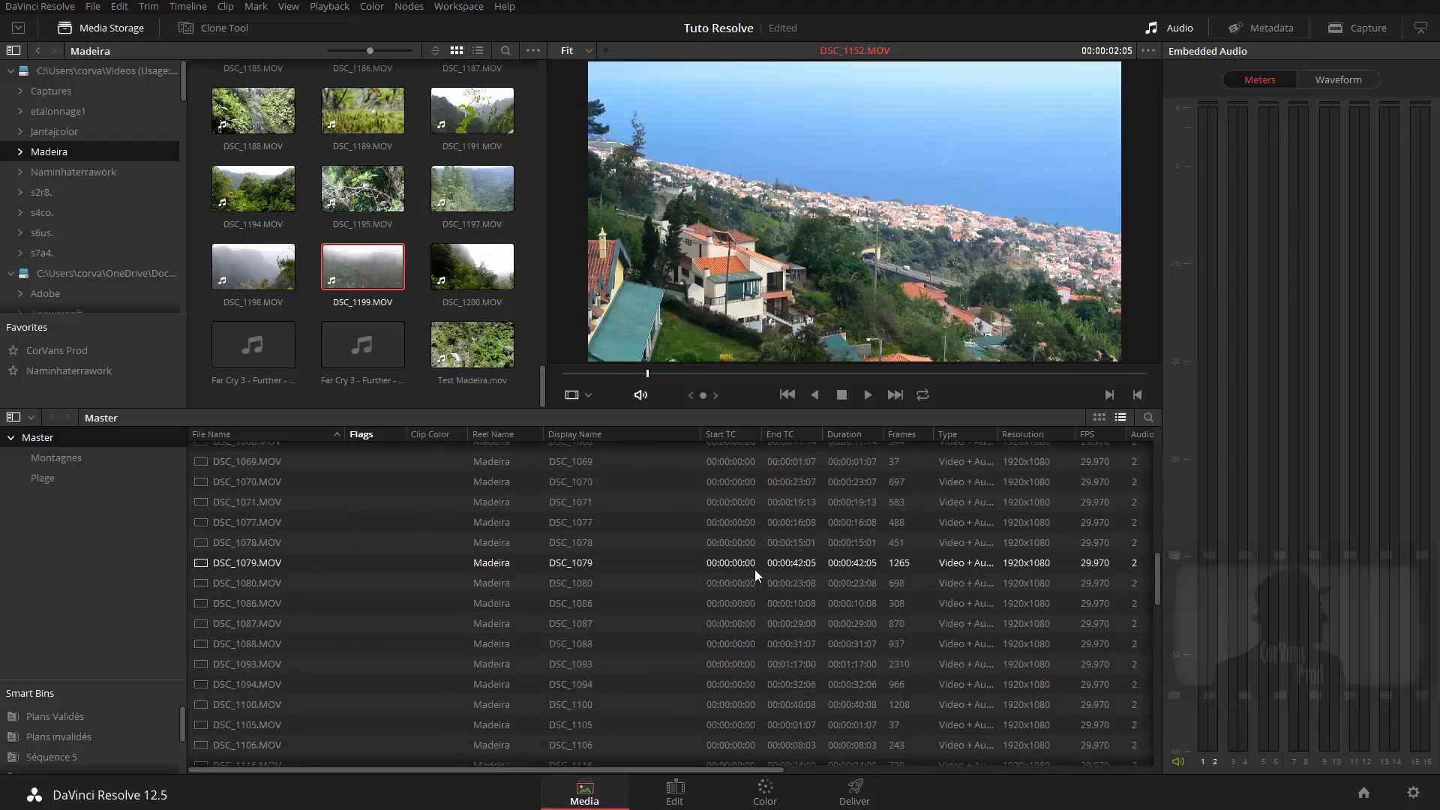
scroll(753, 570, "up", 5)
left_click(268, 354)
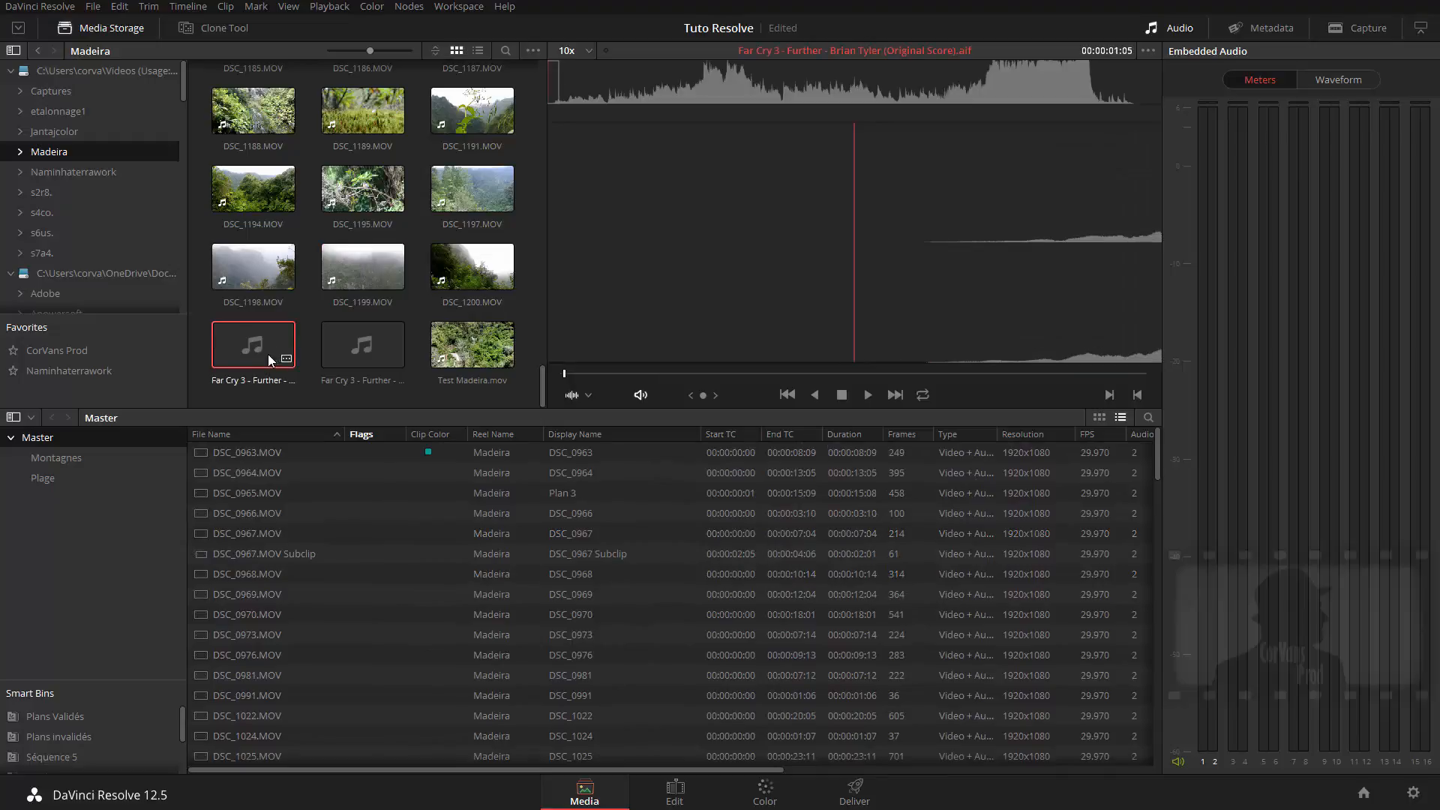
left_click(326, 348)
left_click(289, 350)
left_click(340, 350)
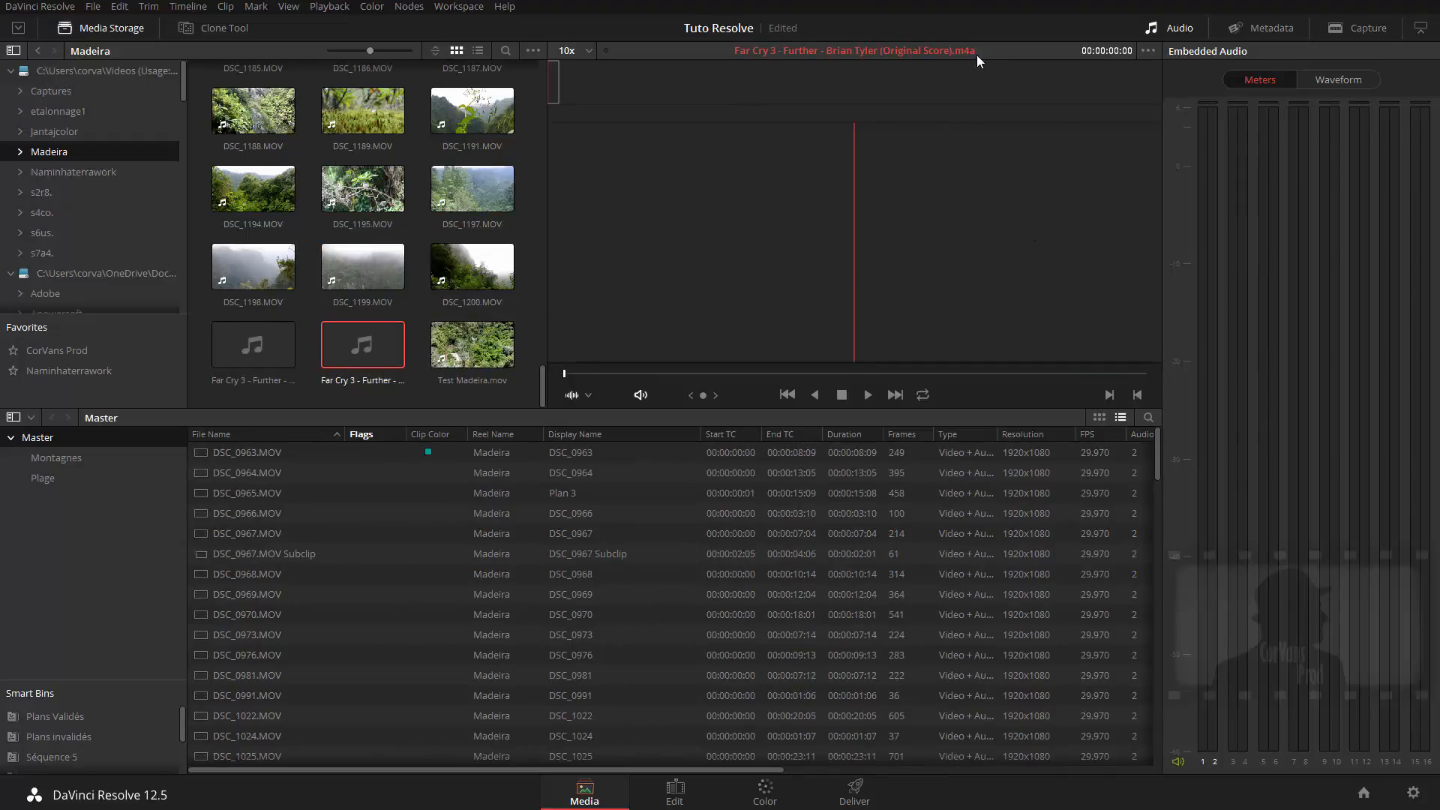
left_click(281, 344)
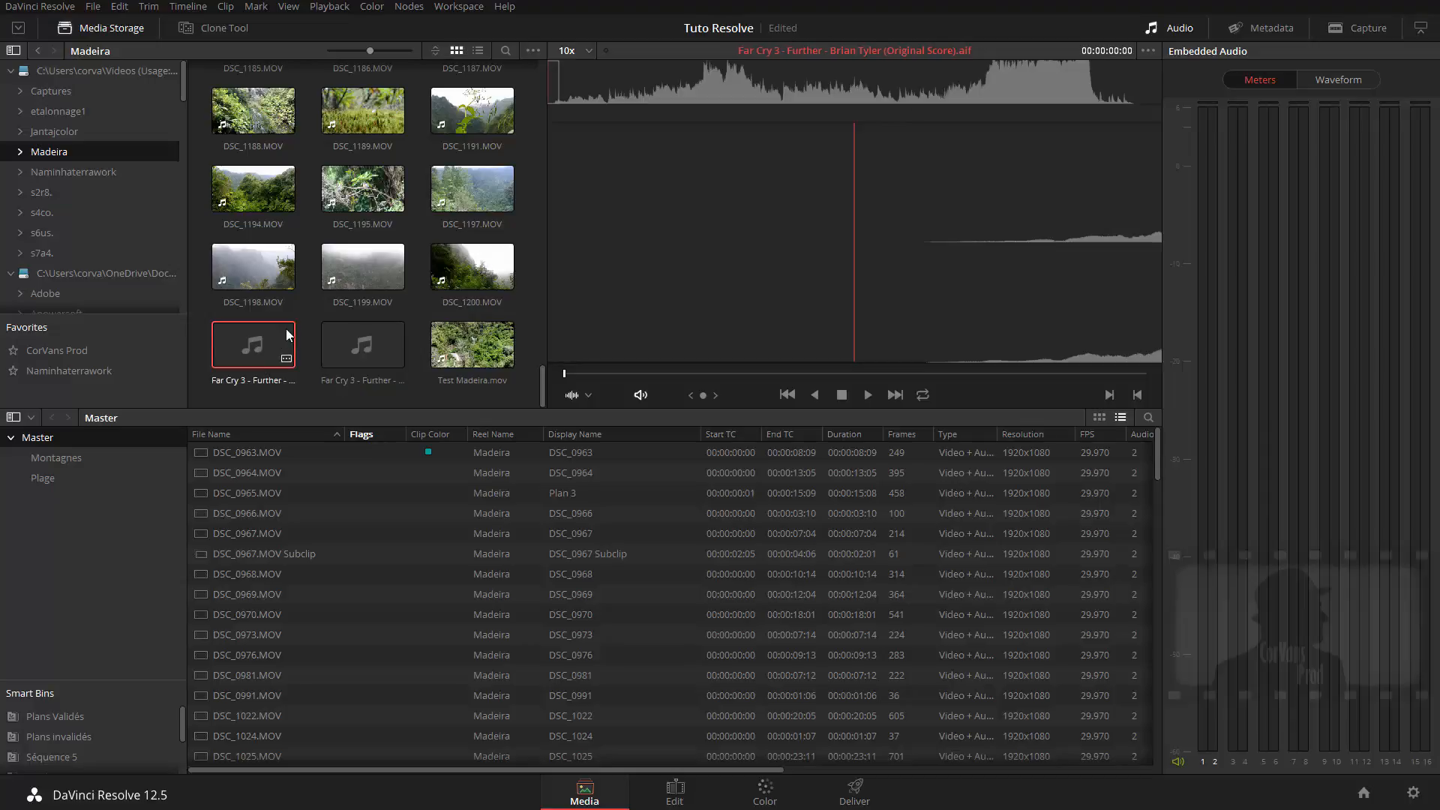
left_click(330, 358)
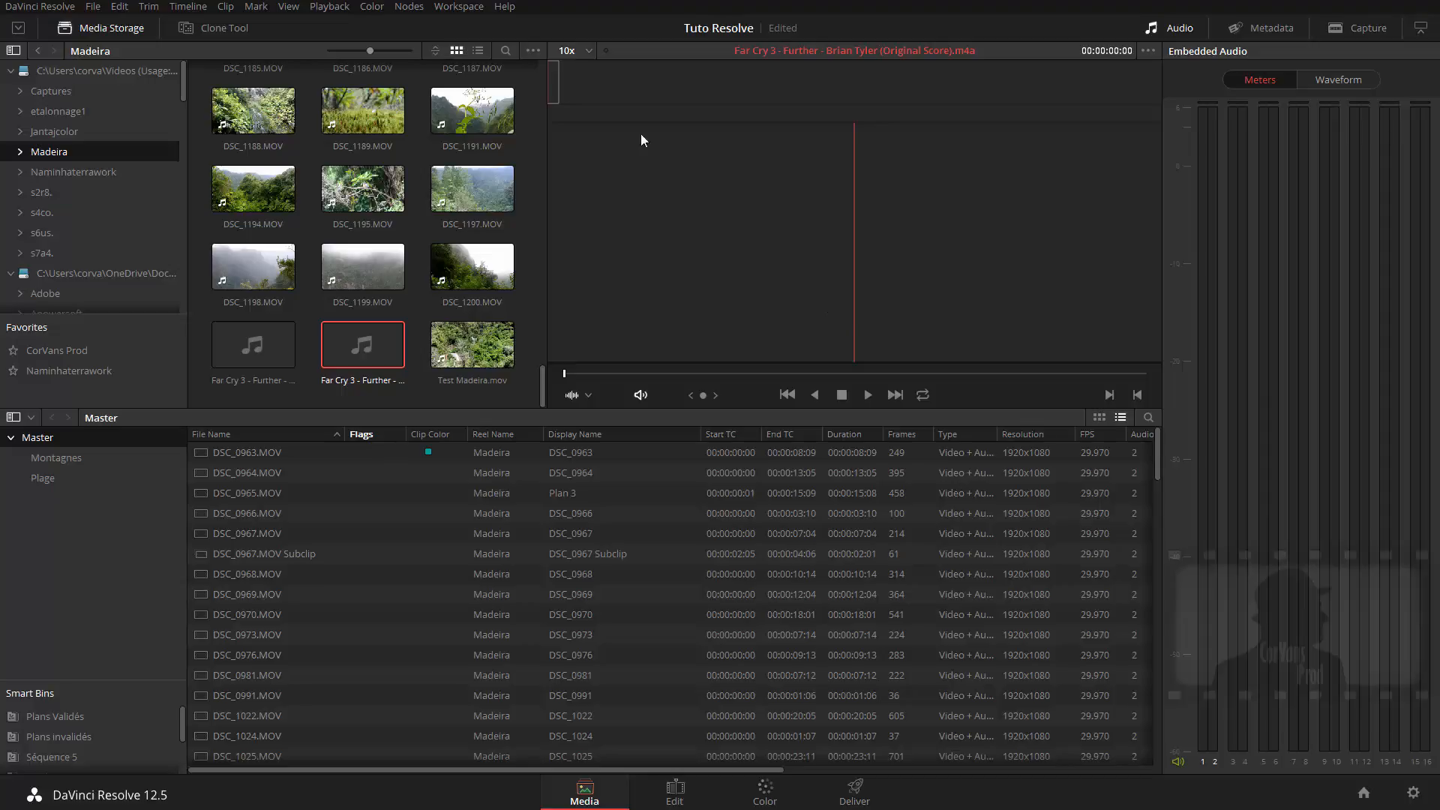
Move the playhead of the Far Cry 3 - Further .m4a file to about 00:01:31:28 and play a short part from there.
left_click_drag(553, 90, 789, 69)
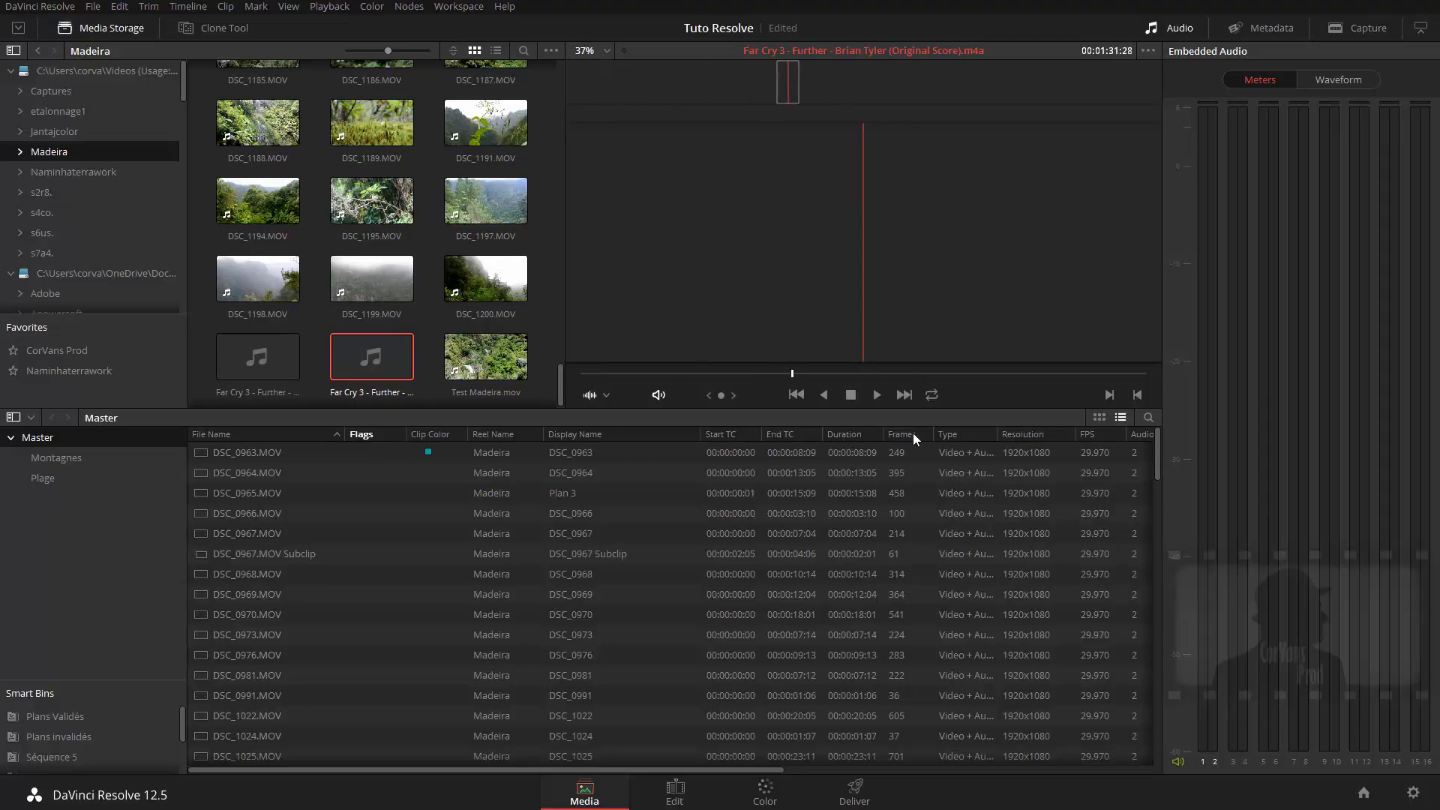
left_click(879, 395)
left_click(850, 394)
Load the .aif version of Far Cry 3 - Further from the media storage and play a short part while watching the level meters.
left_click(254, 360)
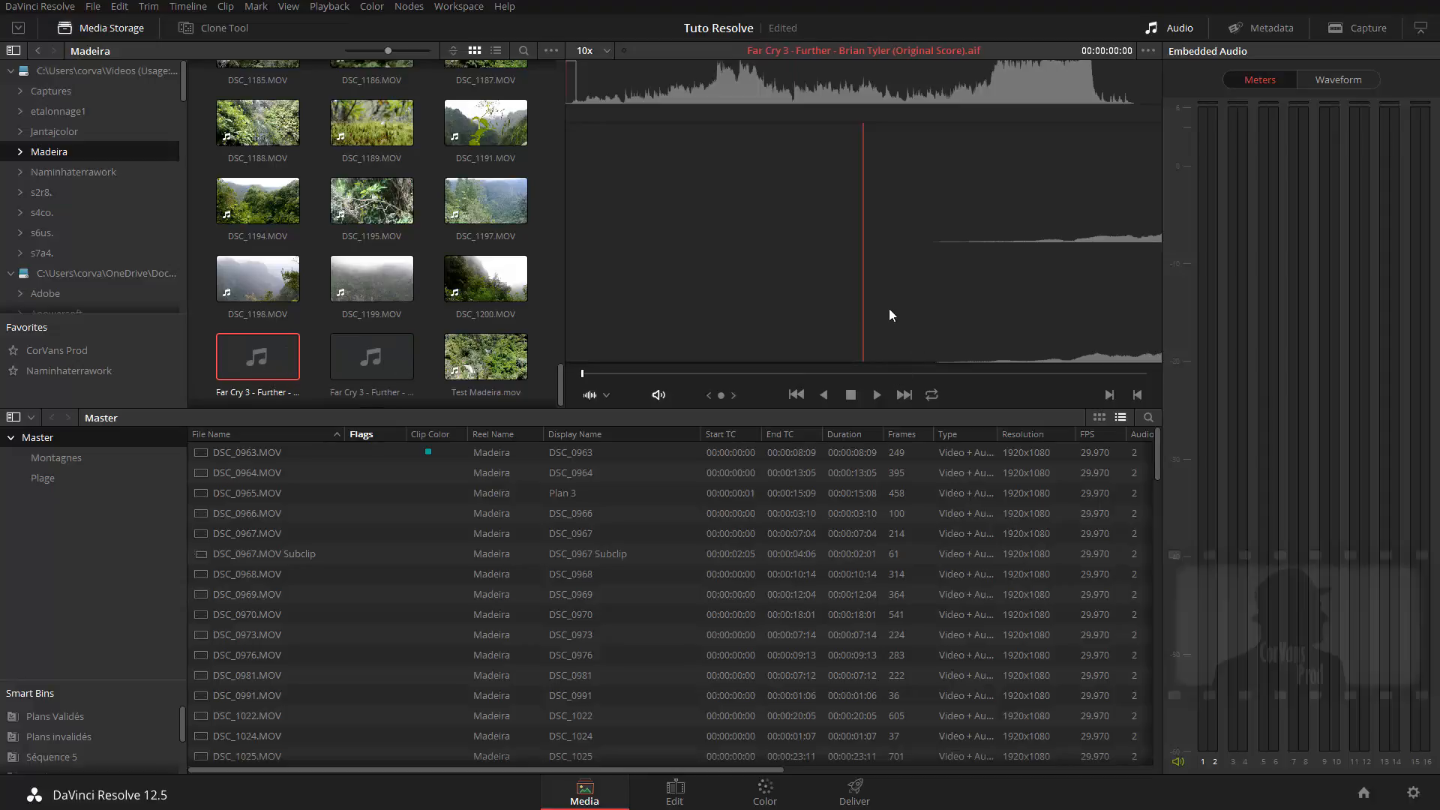
left_click(879, 393)
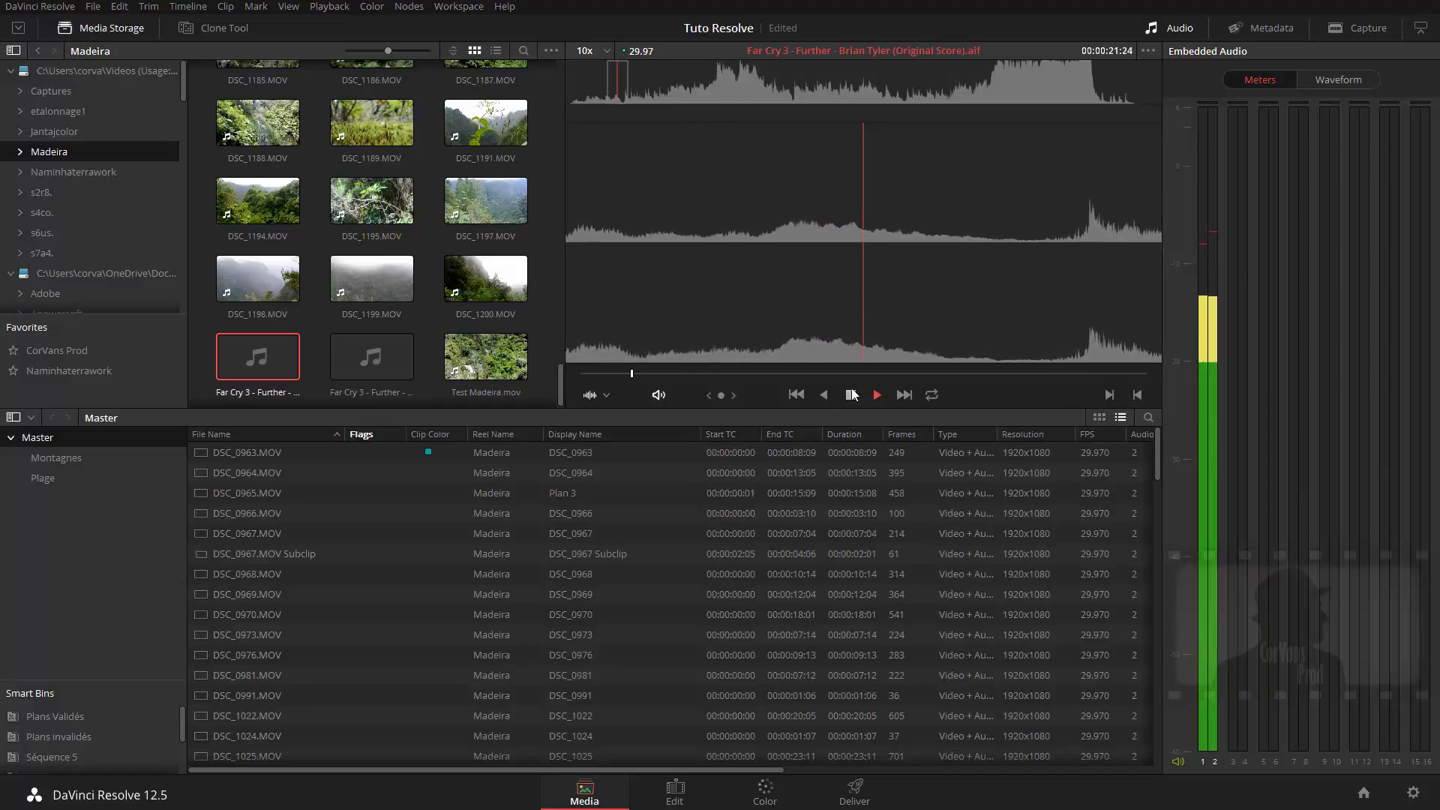
left_click(851, 397)
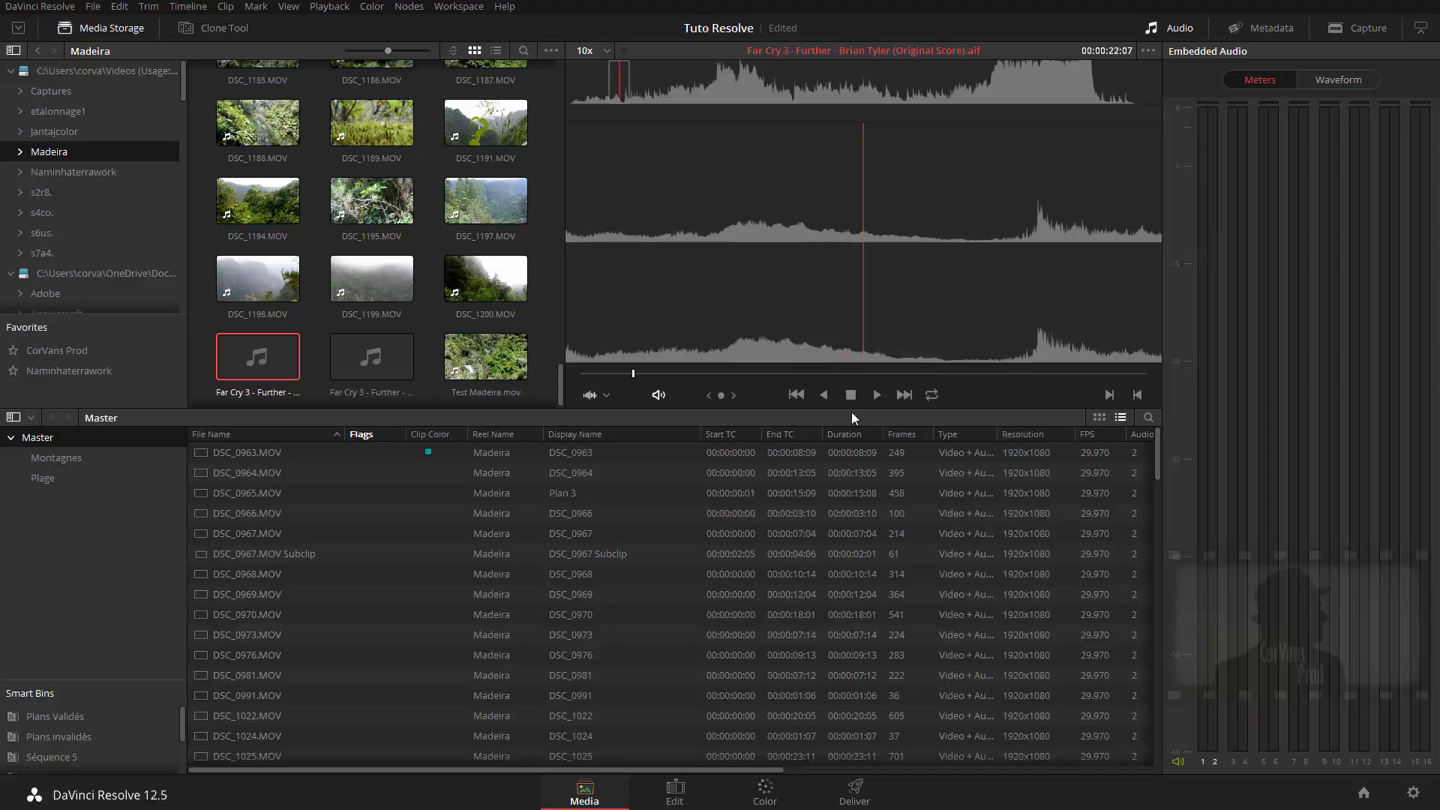
Load the Far Cry 3 - Further audio clip from the Master bin, check its FPS value and play a short part.
scroll(542, 588, "down", 15)
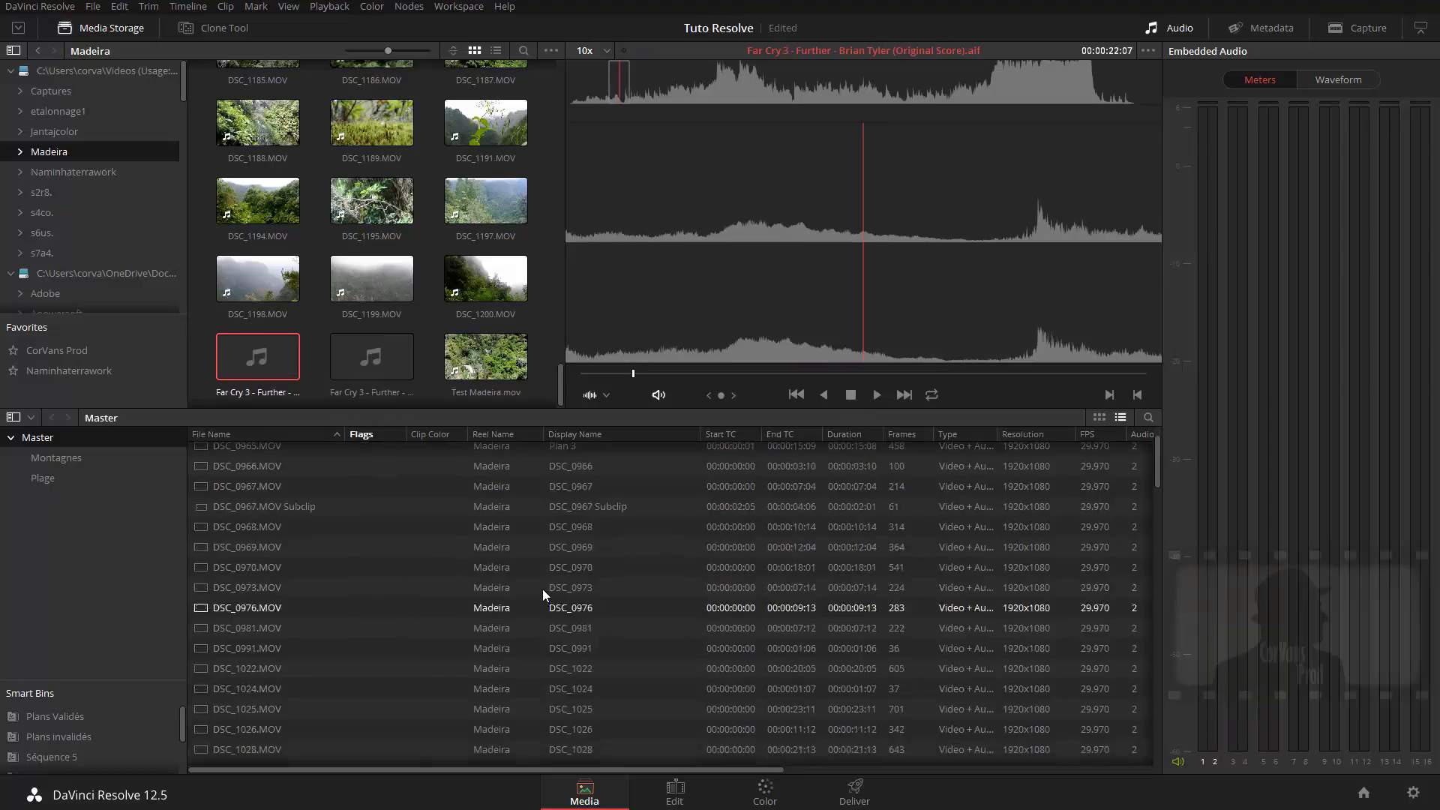
scroll(513, 559, "down", 3)
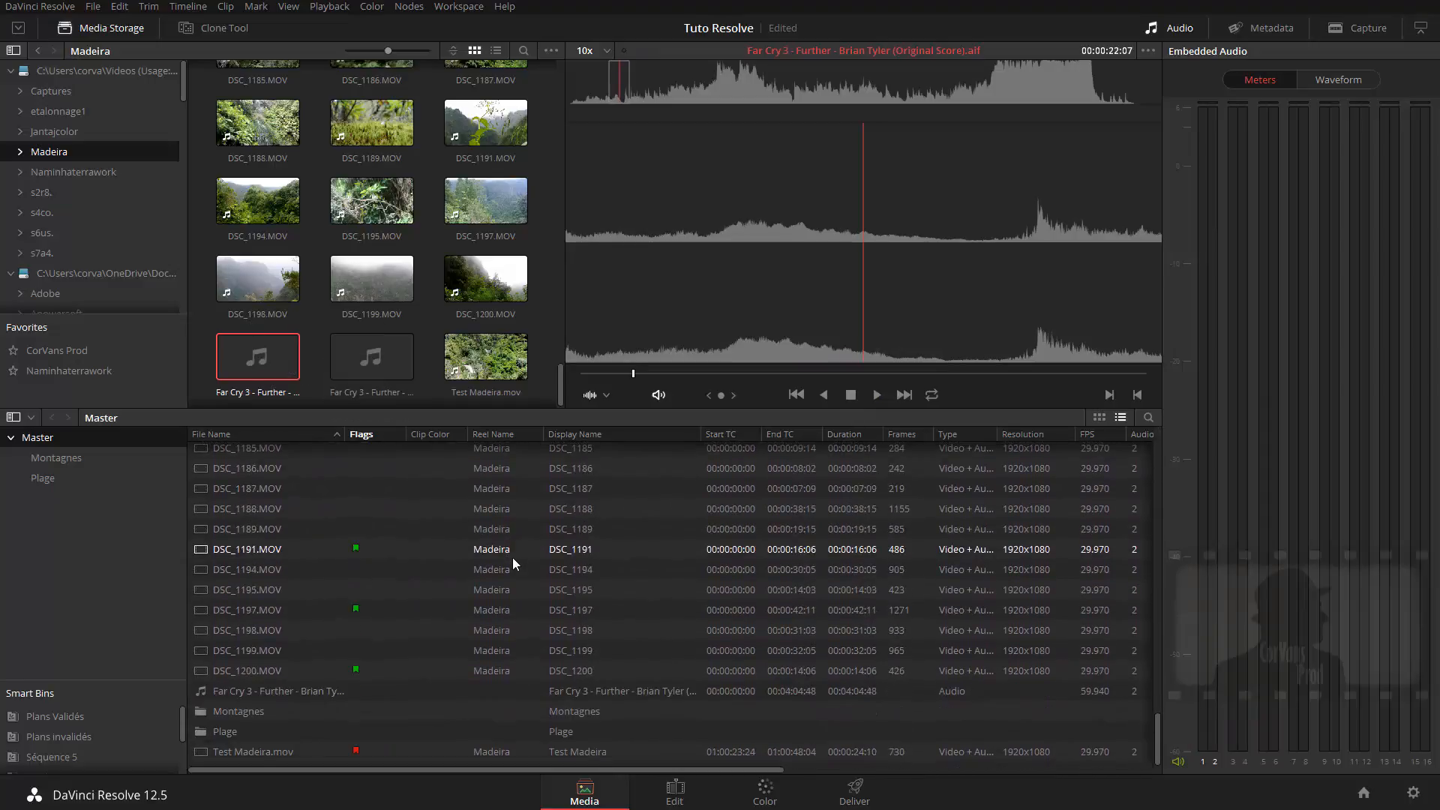
scroll(511, 557, "down", 8)
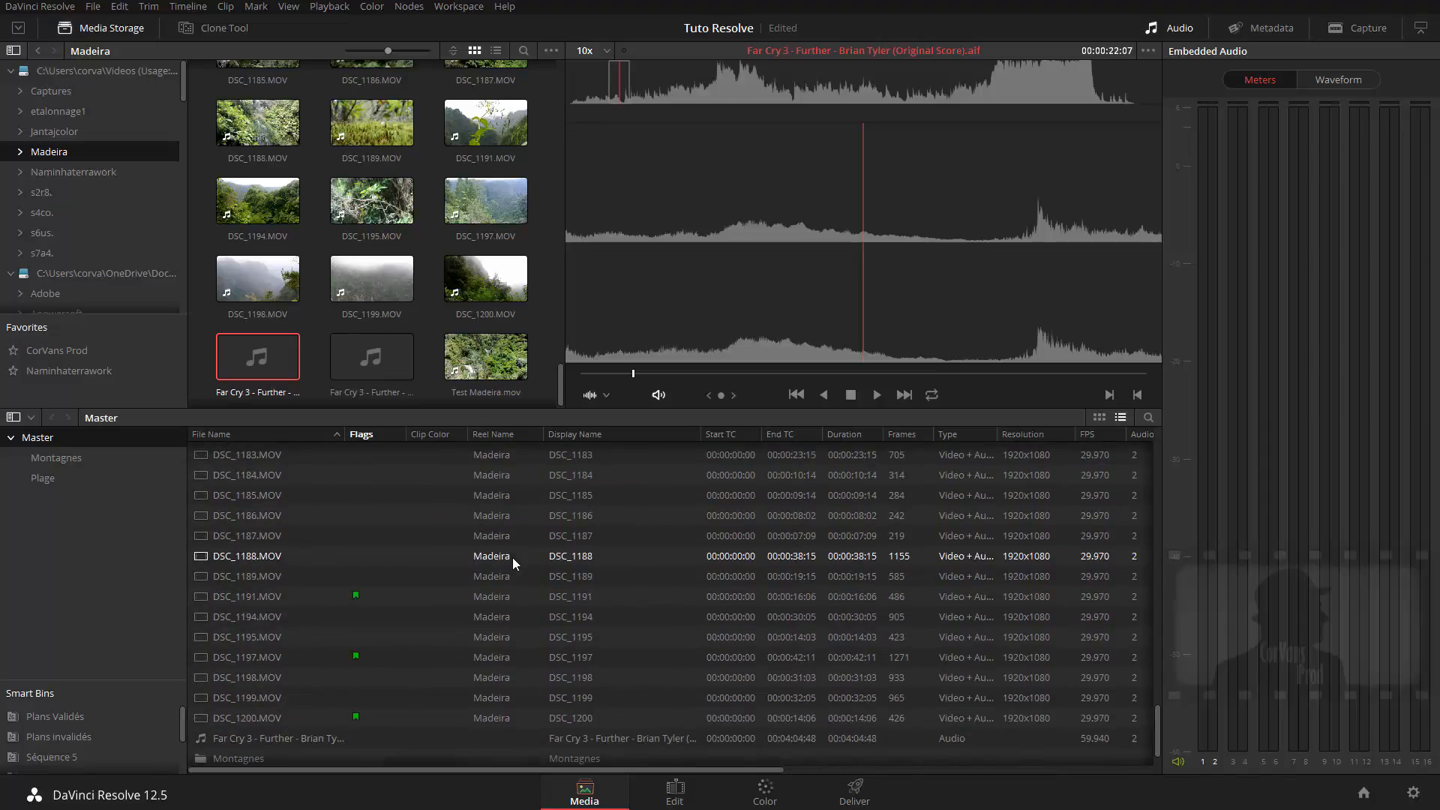
left_click(383, 695)
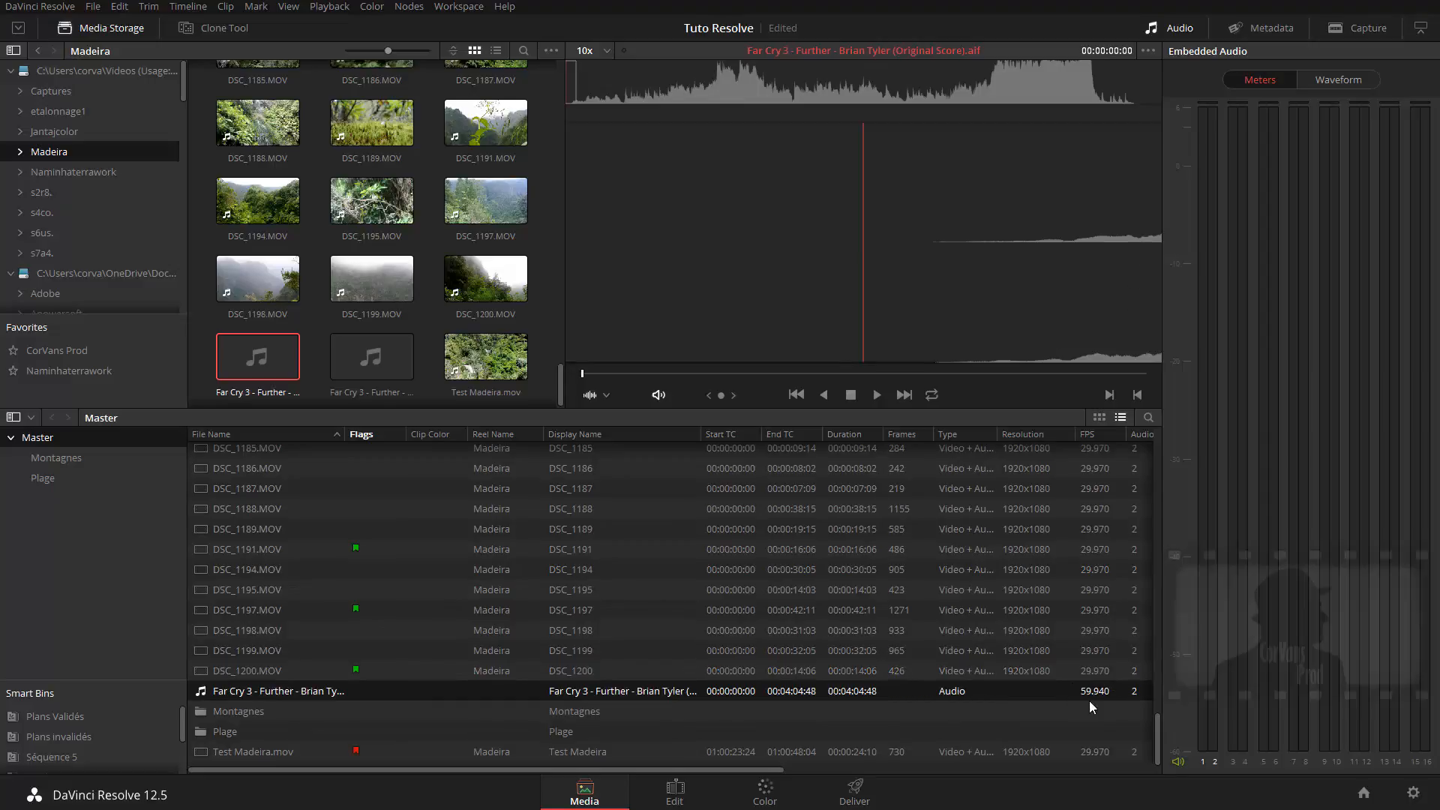
left_click(874, 395)
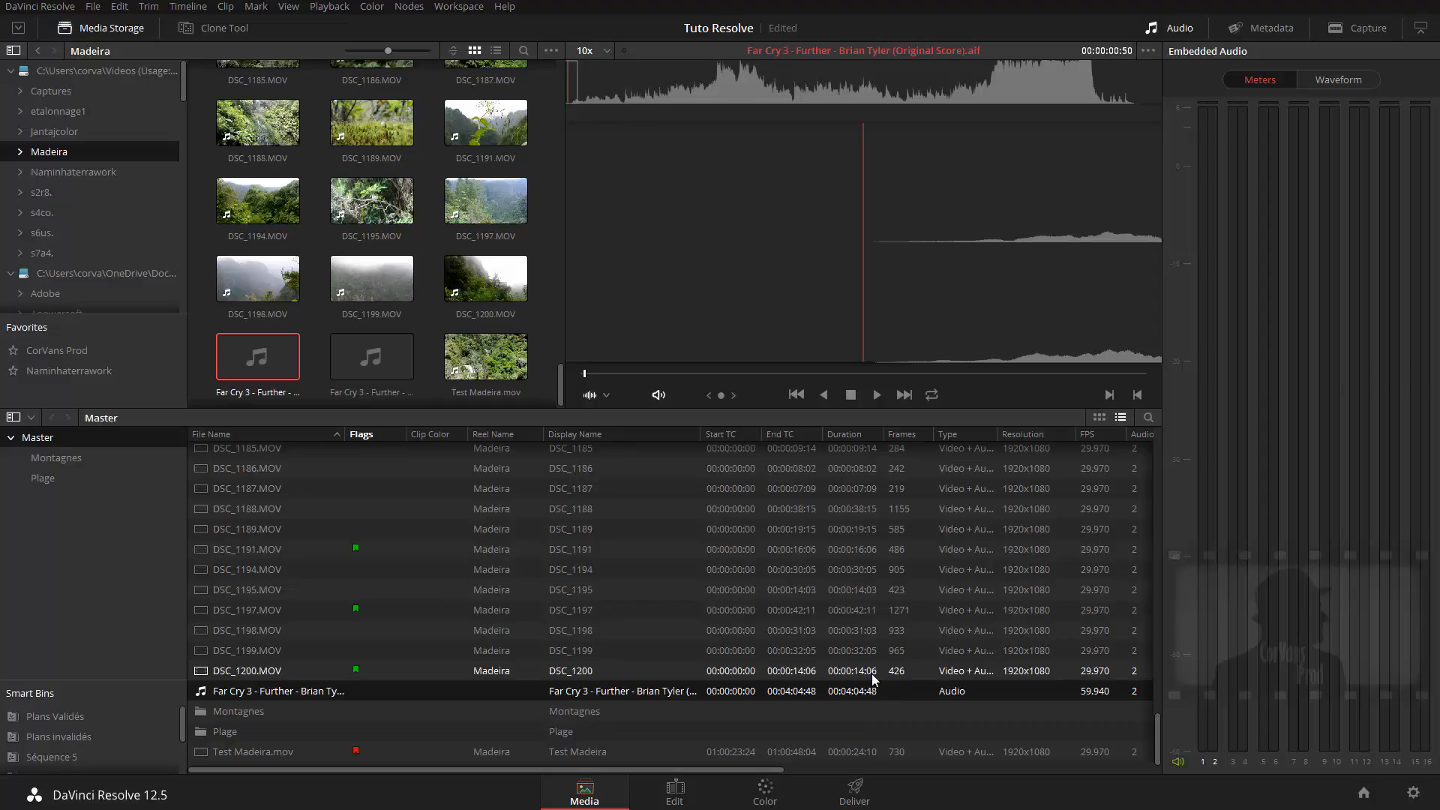
Examine the video frame rate setting in the clip attributes of Far Cry 3 - Further and close them without changes.
right_click(326, 703)
left_click(319, 689)
right_click(317, 686)
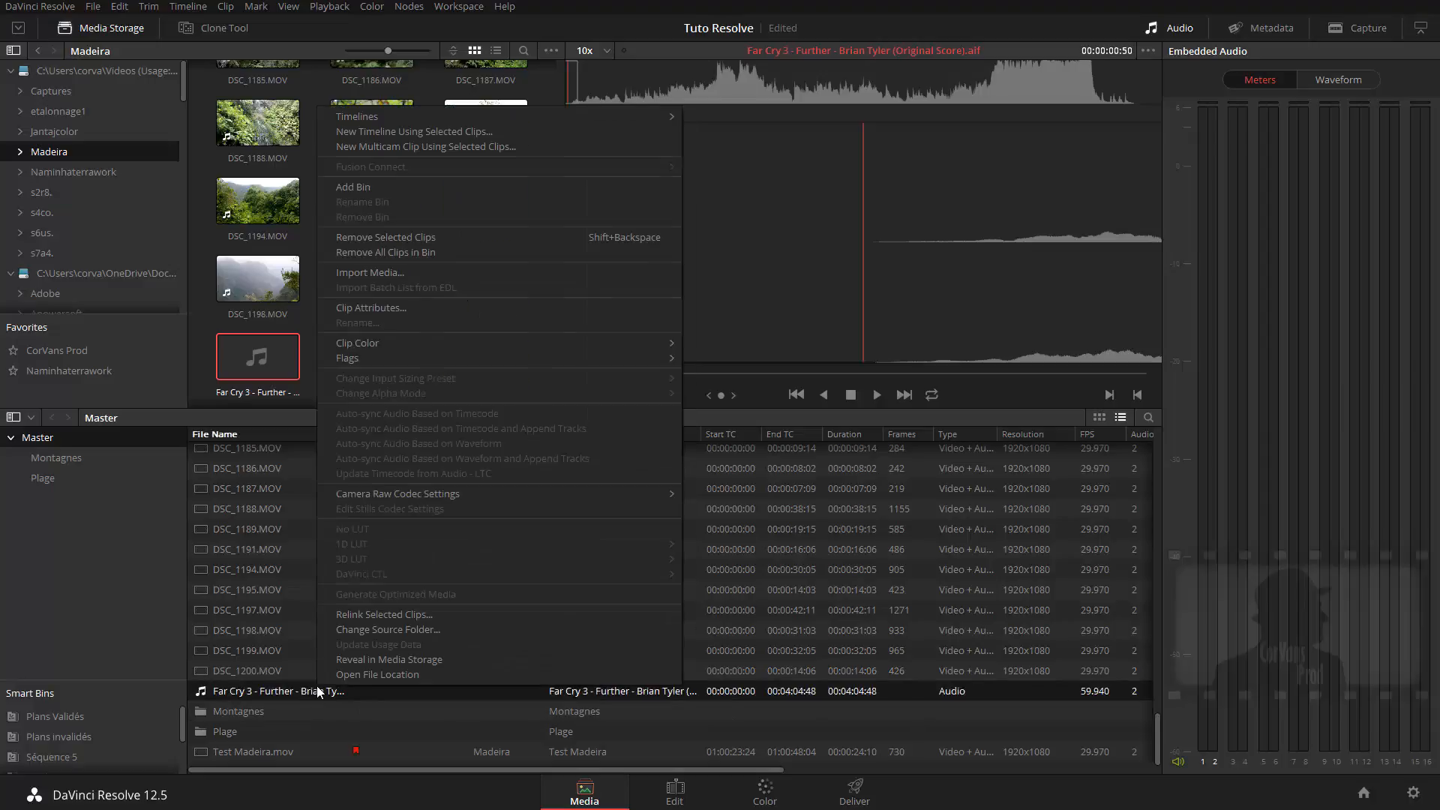
left_click(417, 309)
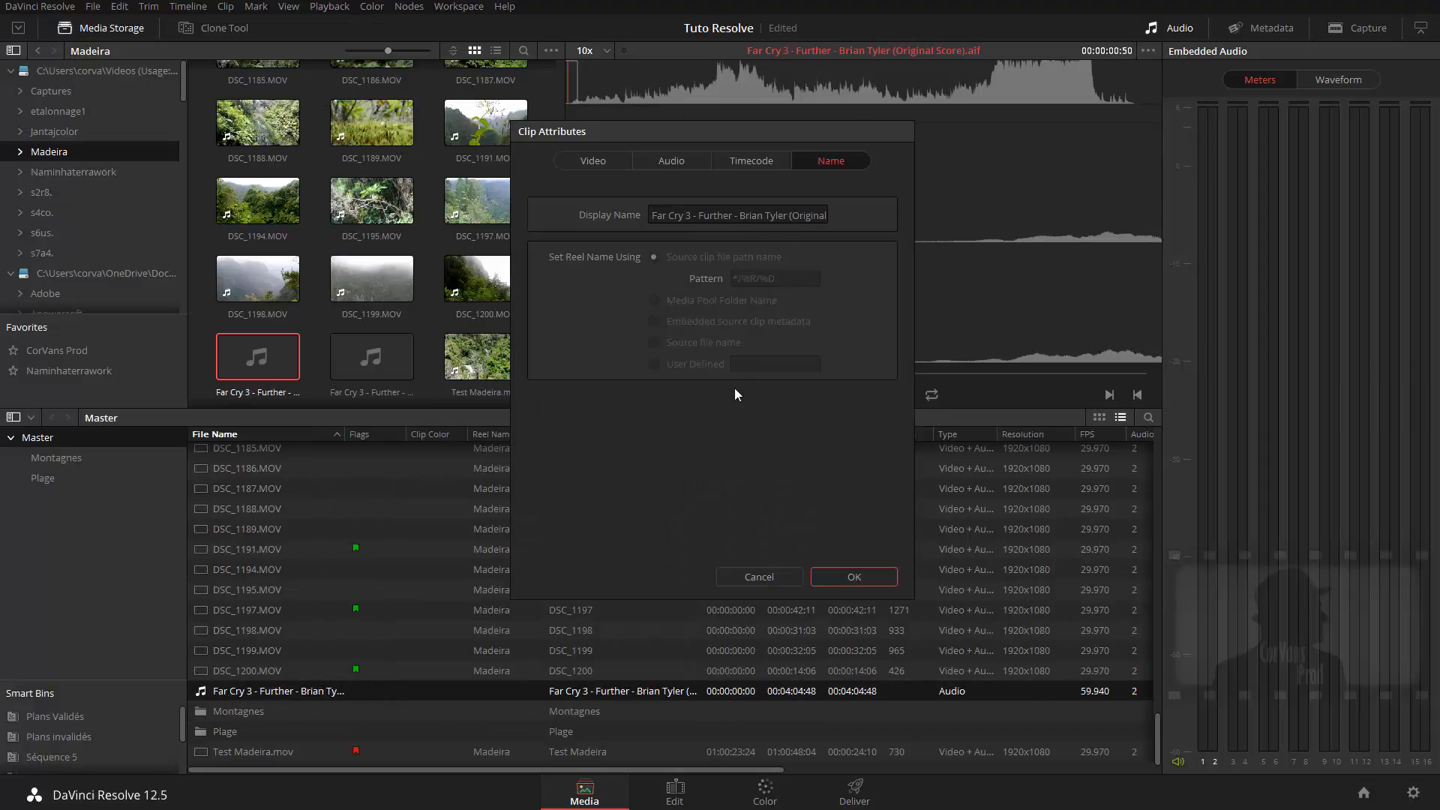
left_click(592, 160)
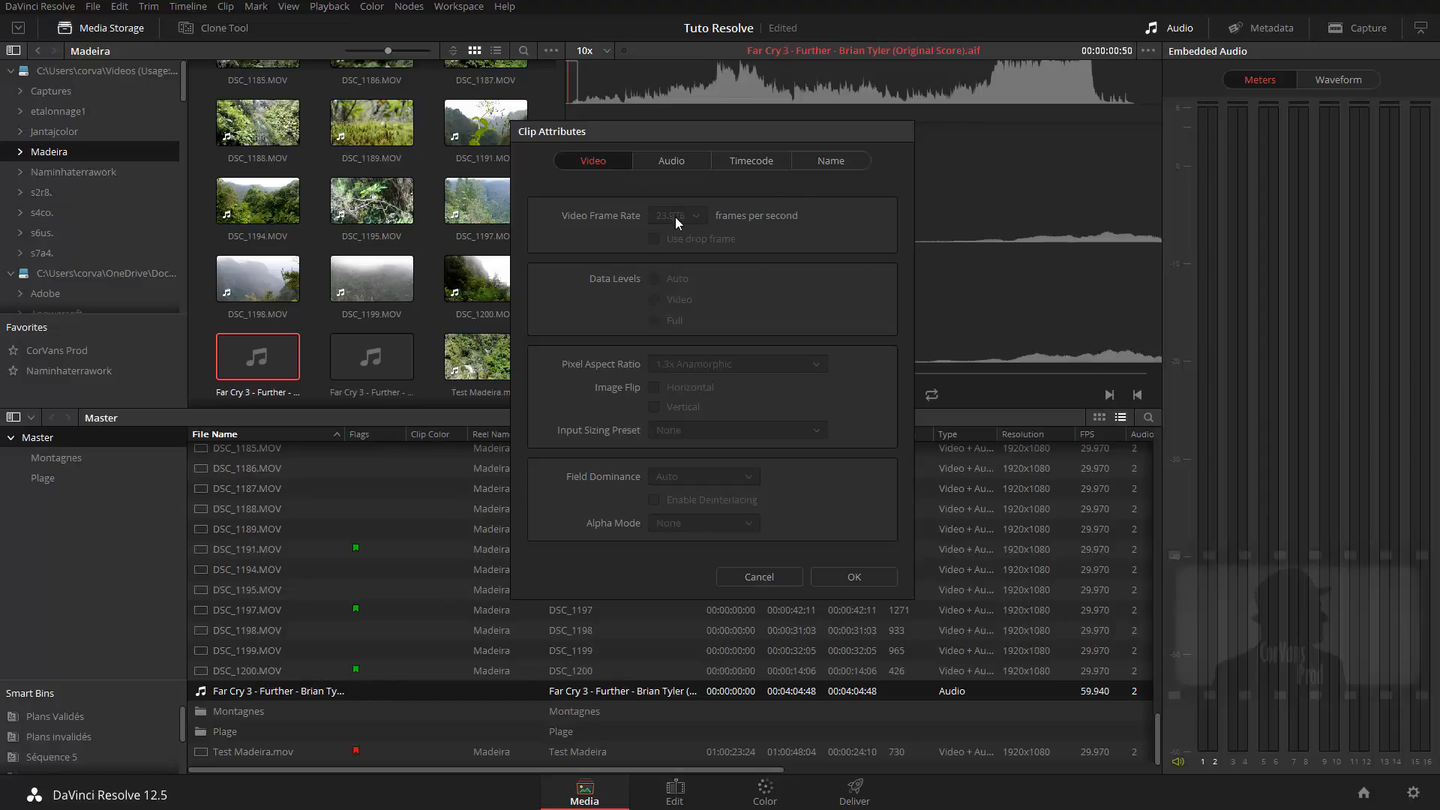
left_click(762, 578)
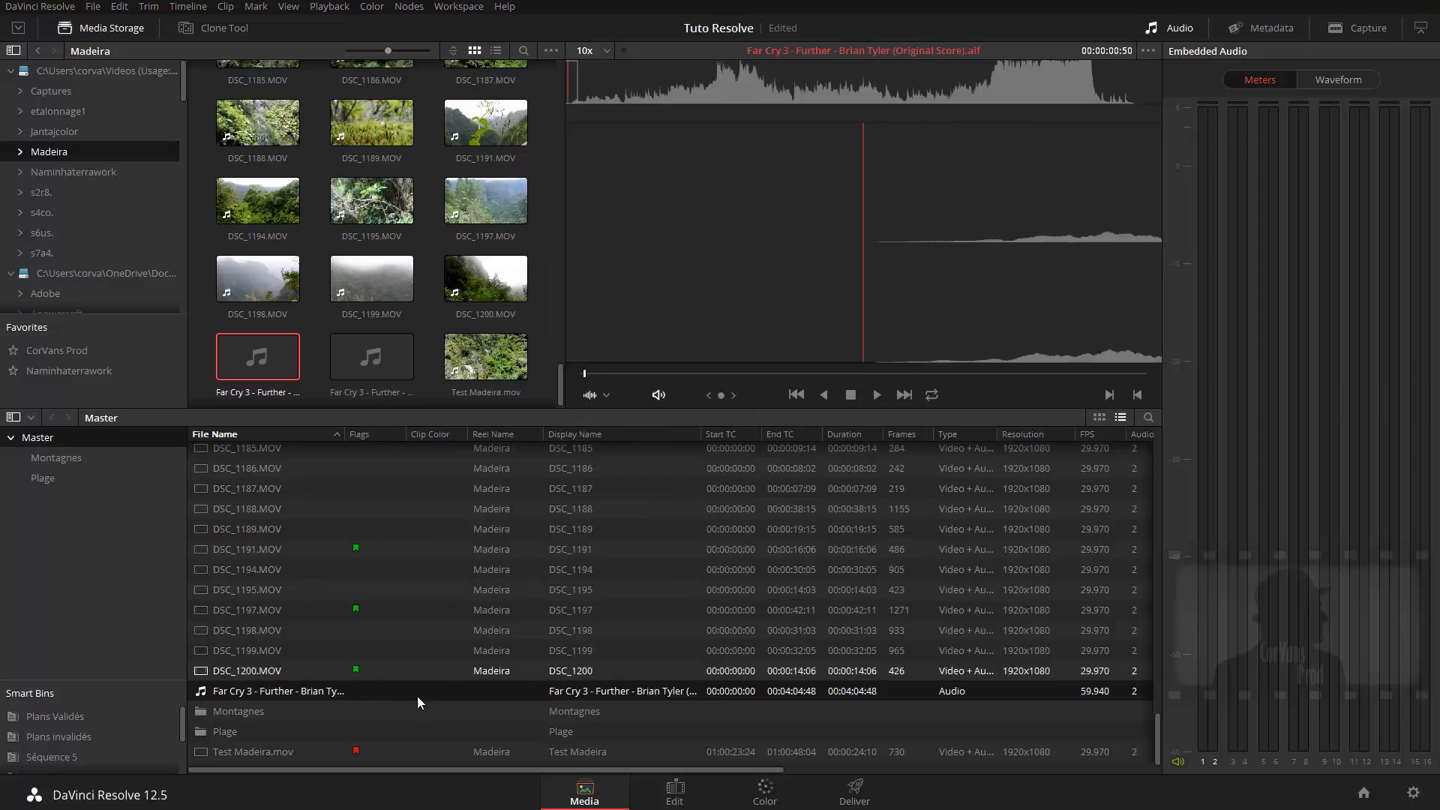
Set the project's video monitoring format to HD 1080p 59.94, save, and play a short part of Far Cry 3 - Further.
left_click(1413, 793)
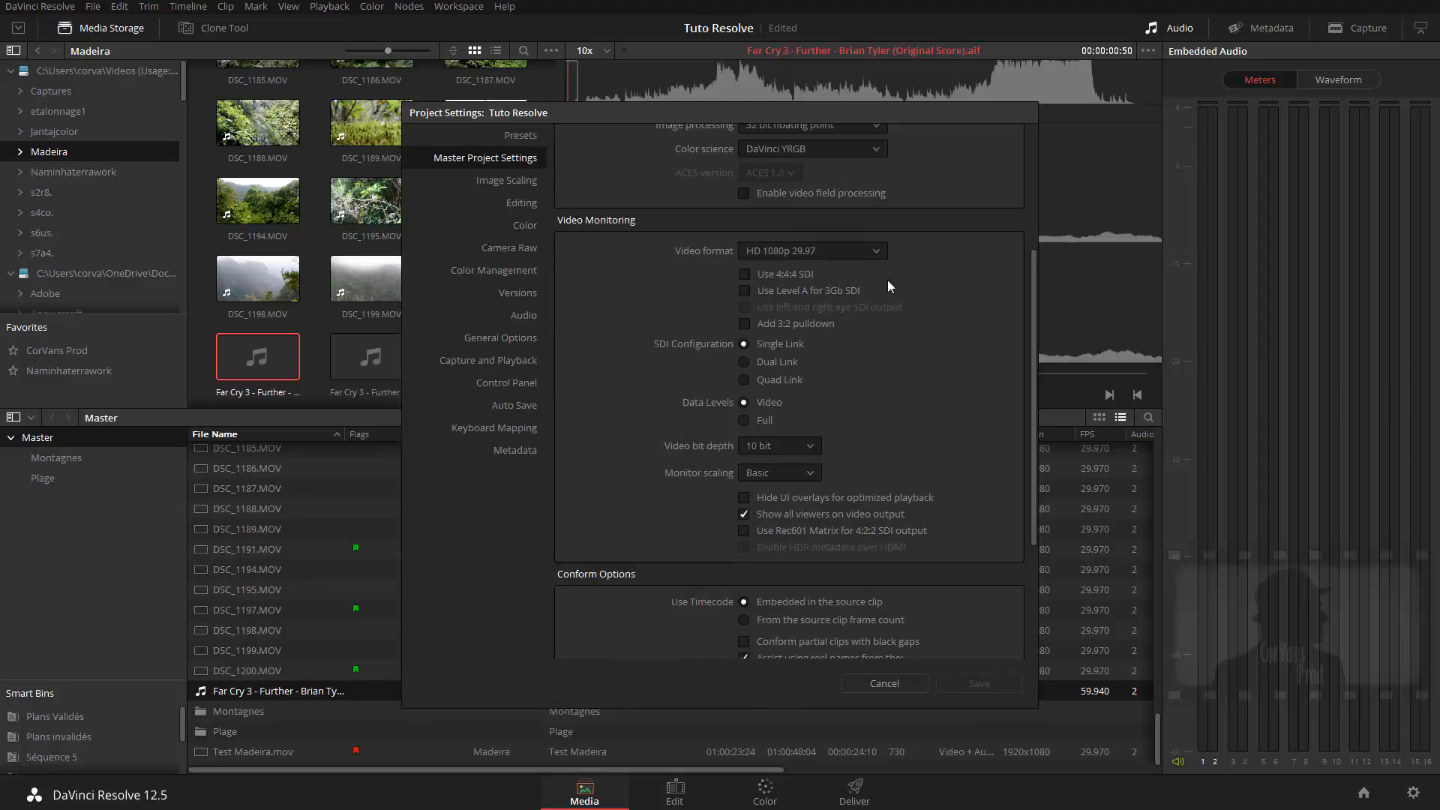
left_click(823, 250)
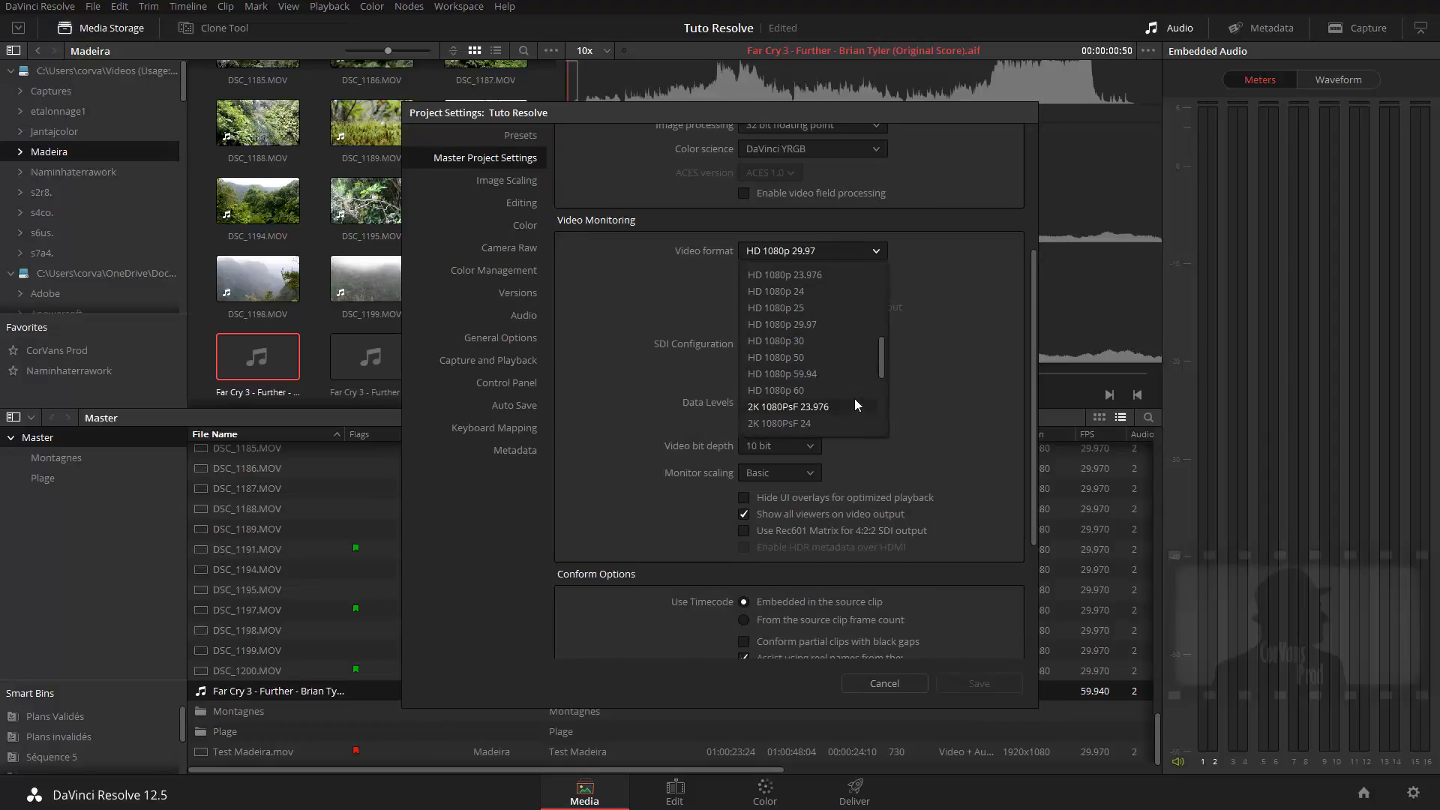
left_click(846, 375)
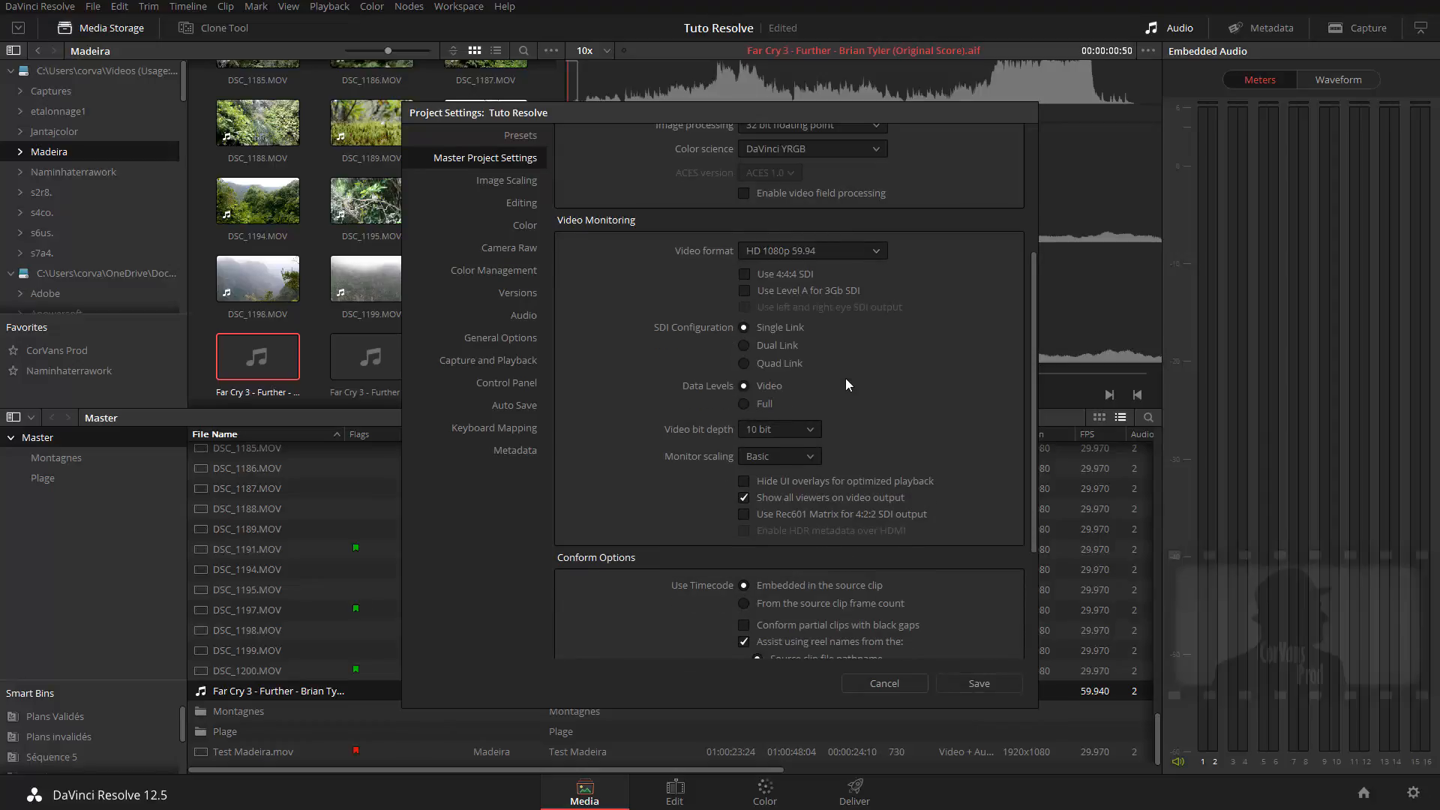
left_click(974, 683)
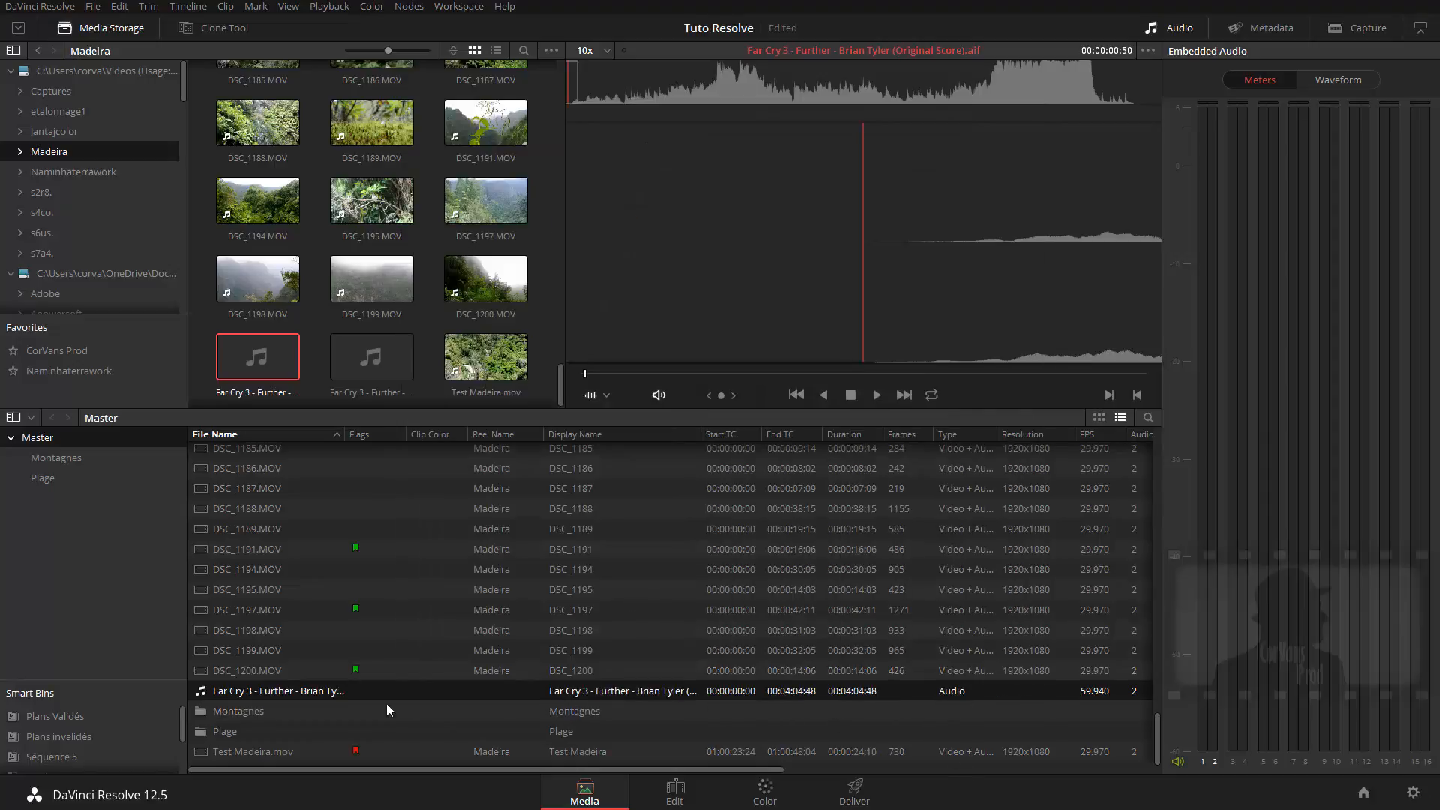
left_click(873, 398)
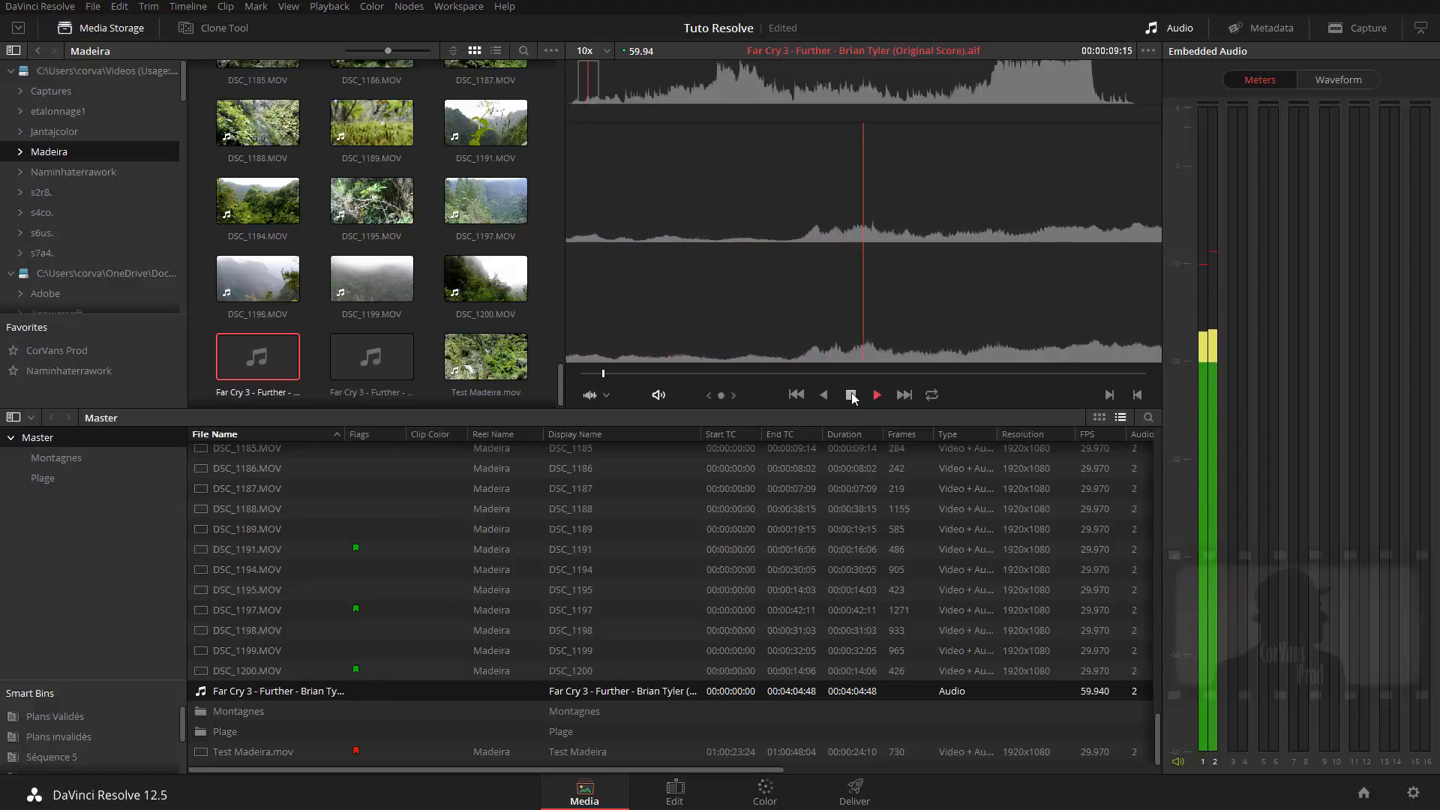
left_click(852, 395)
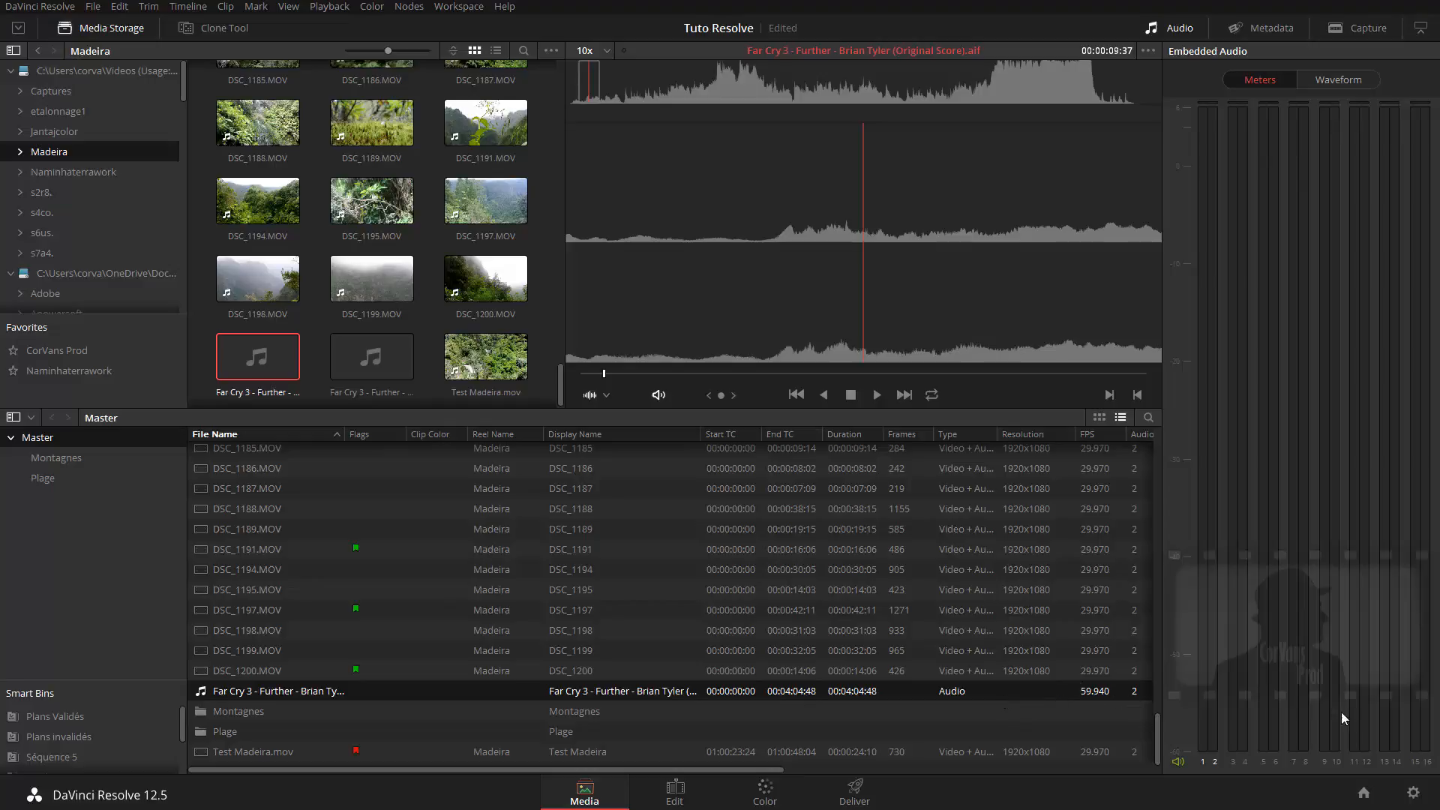
Set the video monitoring format back to HD 1080p 29.97 in the project settings and save them.
left_click(1413, 793)
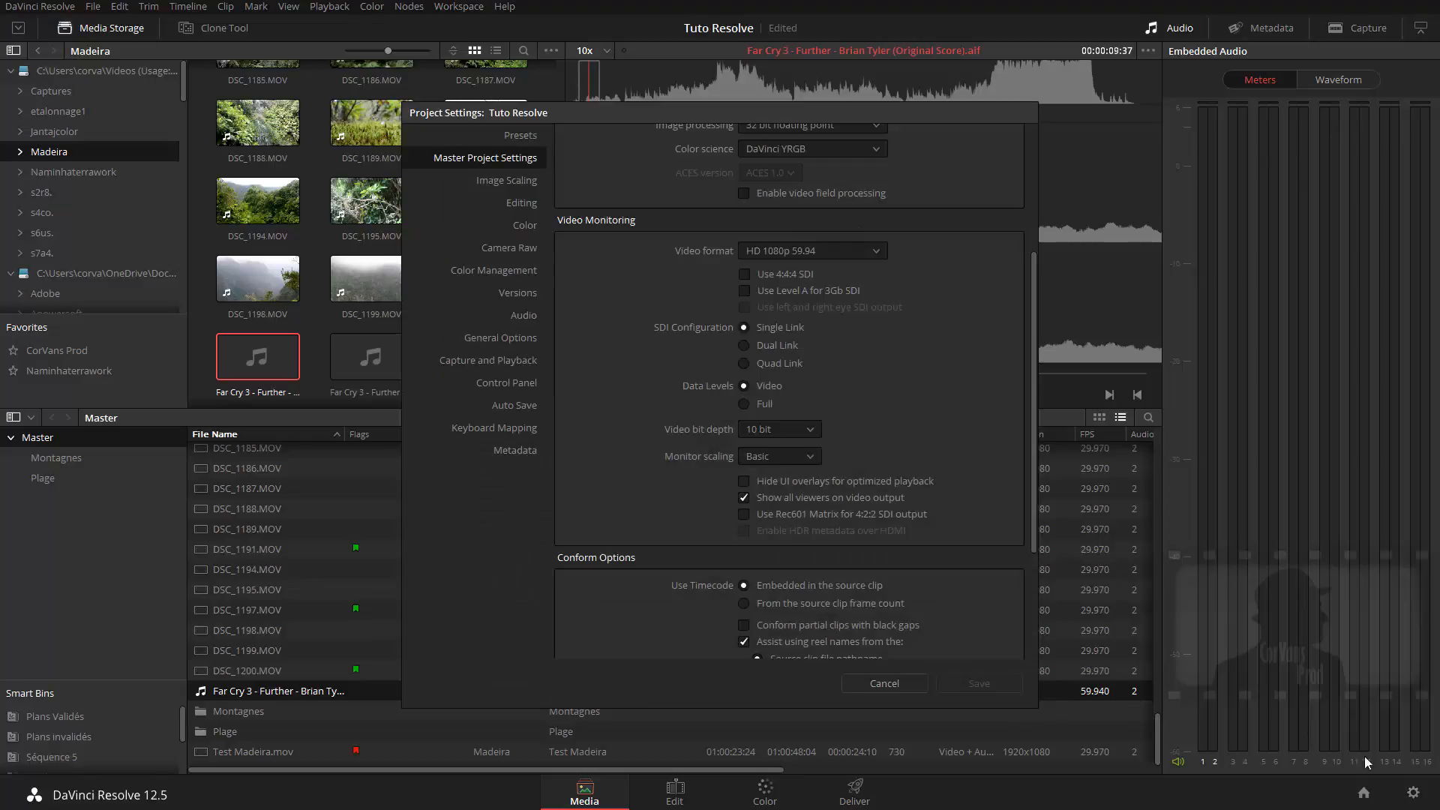
left_click(854, 249)
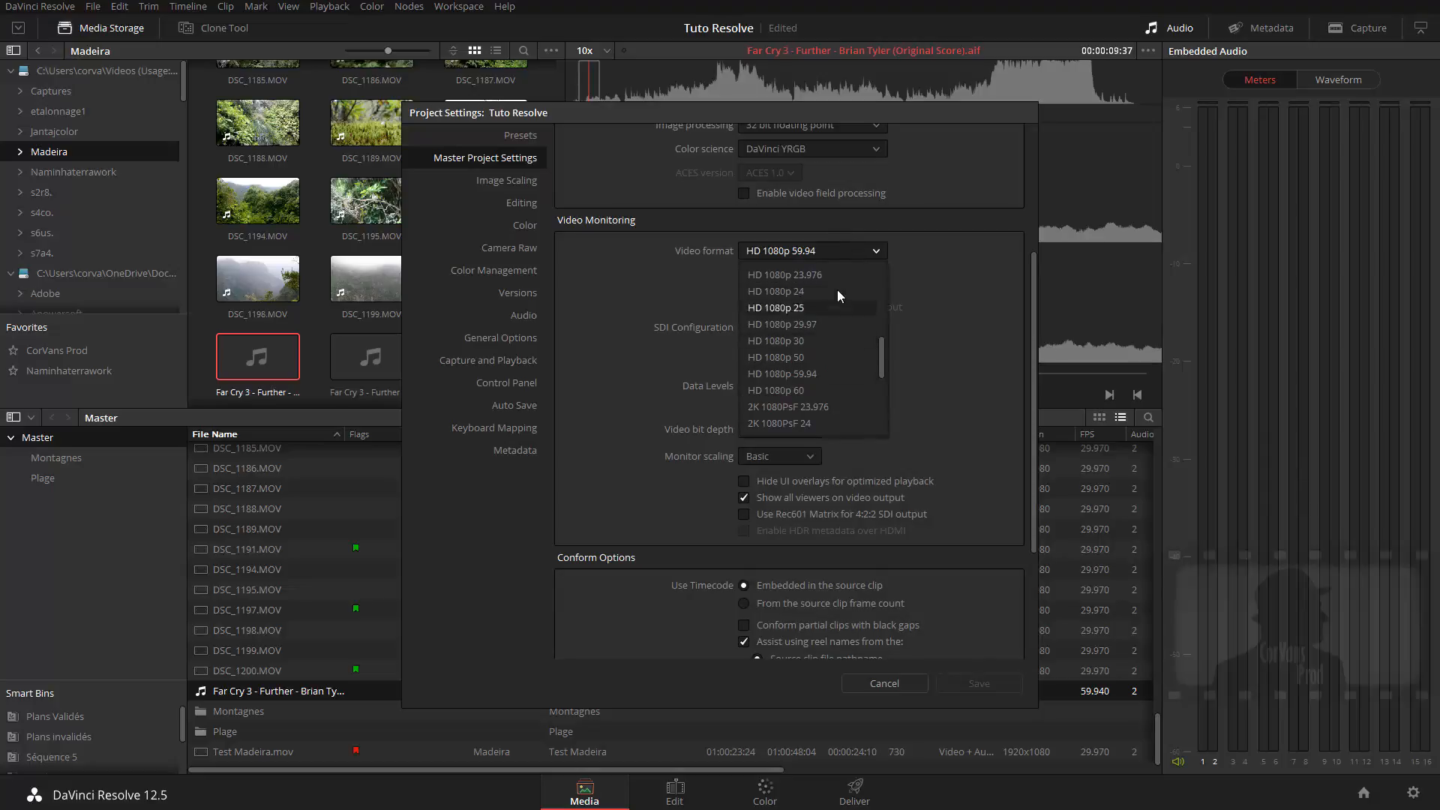
left_click(830, 324)
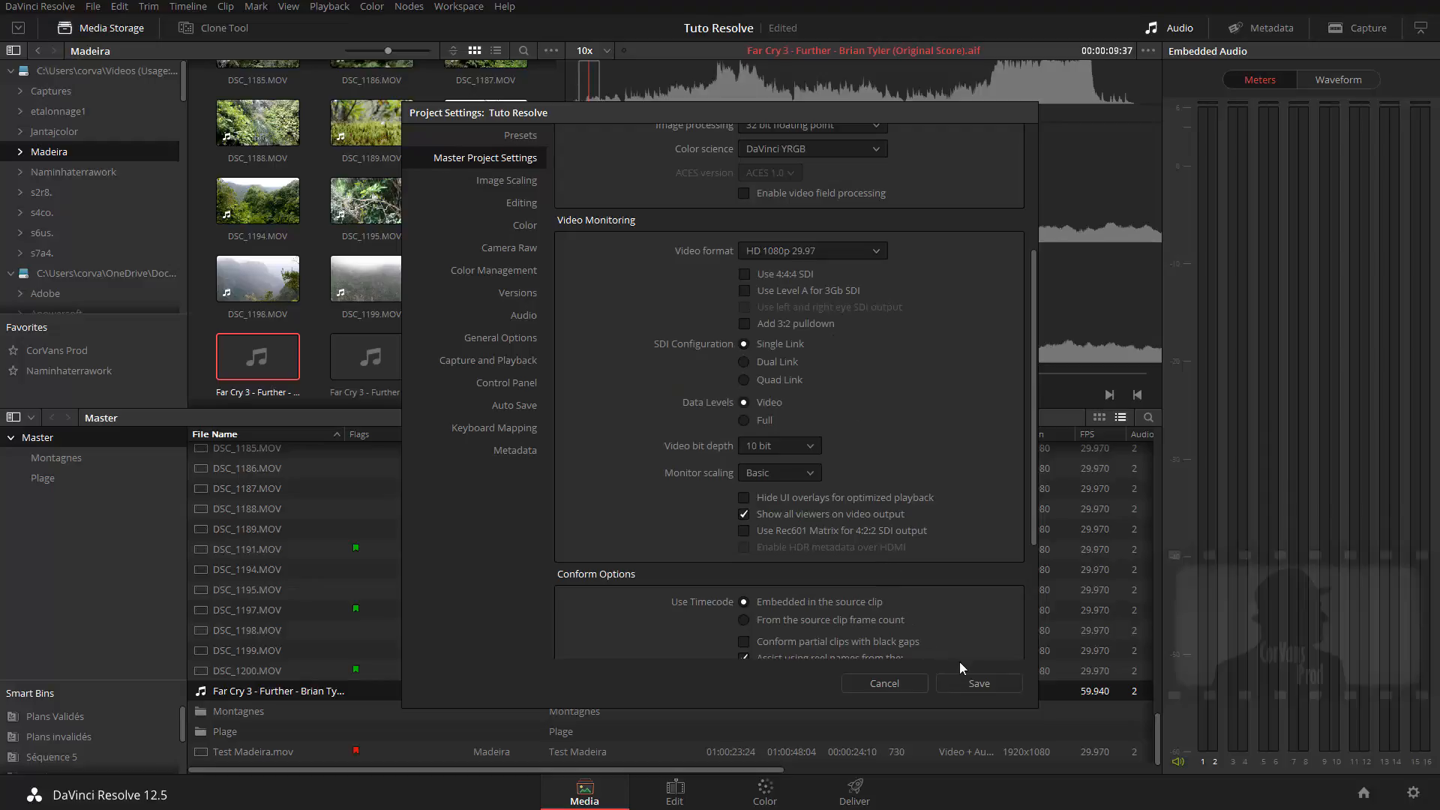
left_click(970, 682)
Look through the clips in the Master bin and open the audio clip attributes of DSC_0976.MOV.
scroll(731, 574, "up", 5)
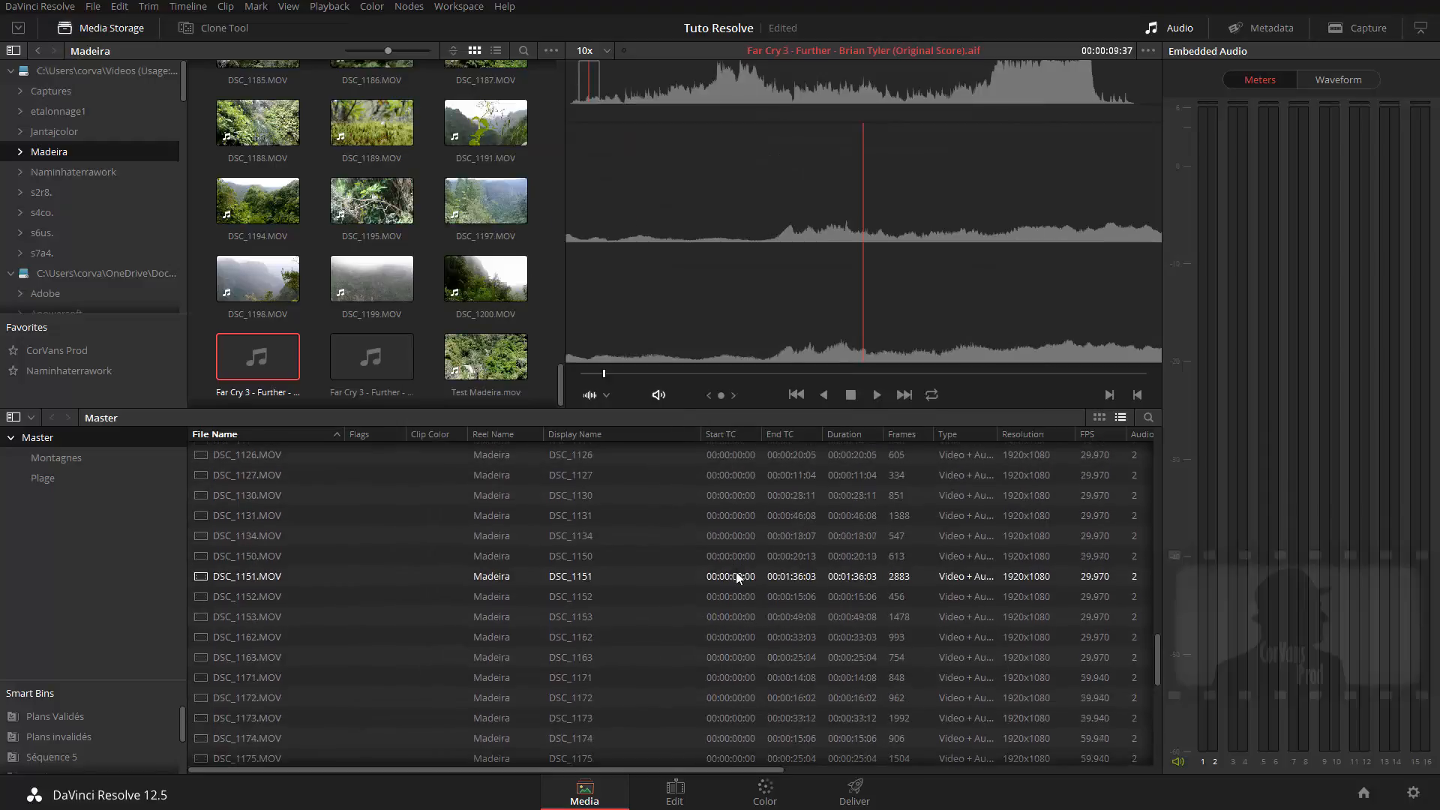
scroll(735, 573, "up", 10)
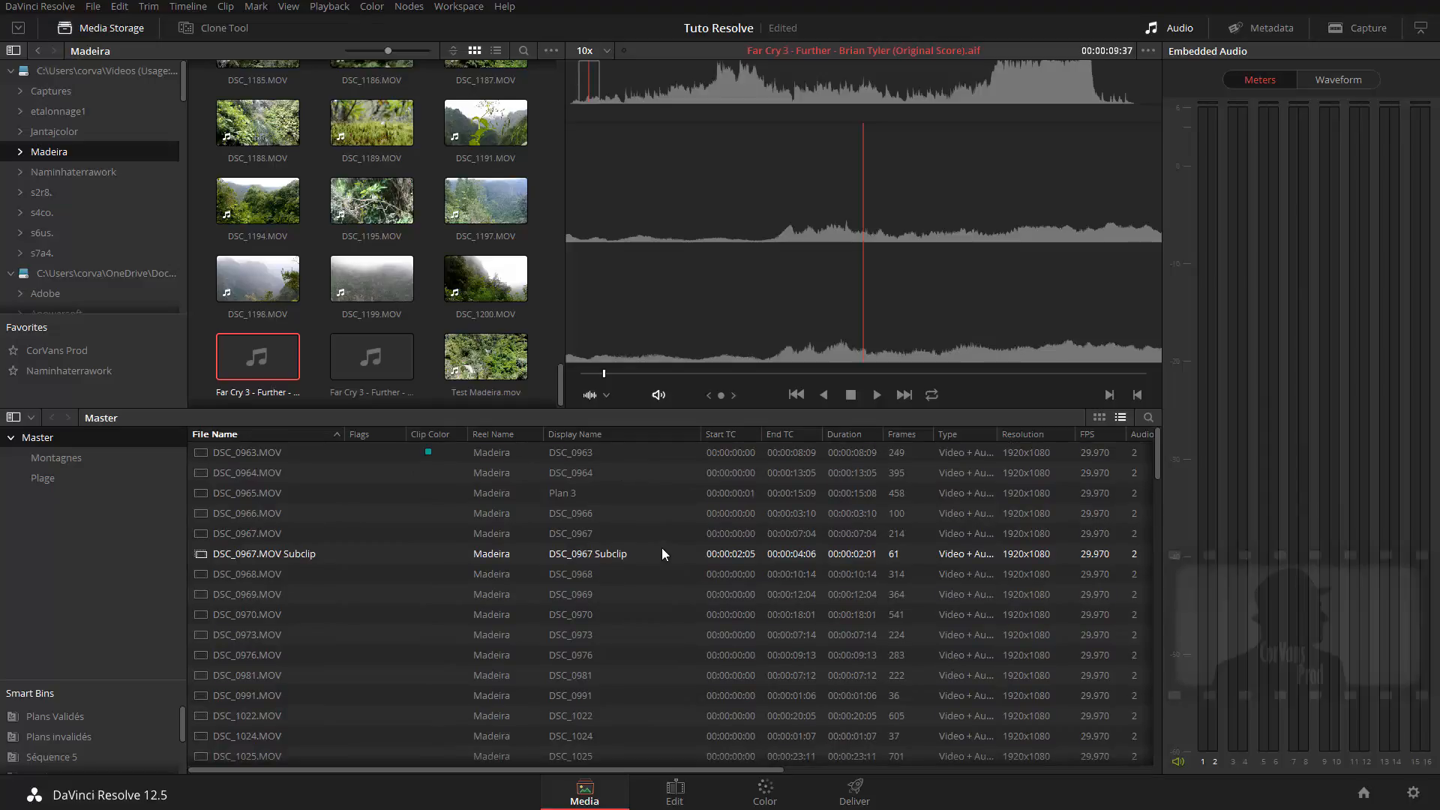
scroll(661, 525, "down", 10)
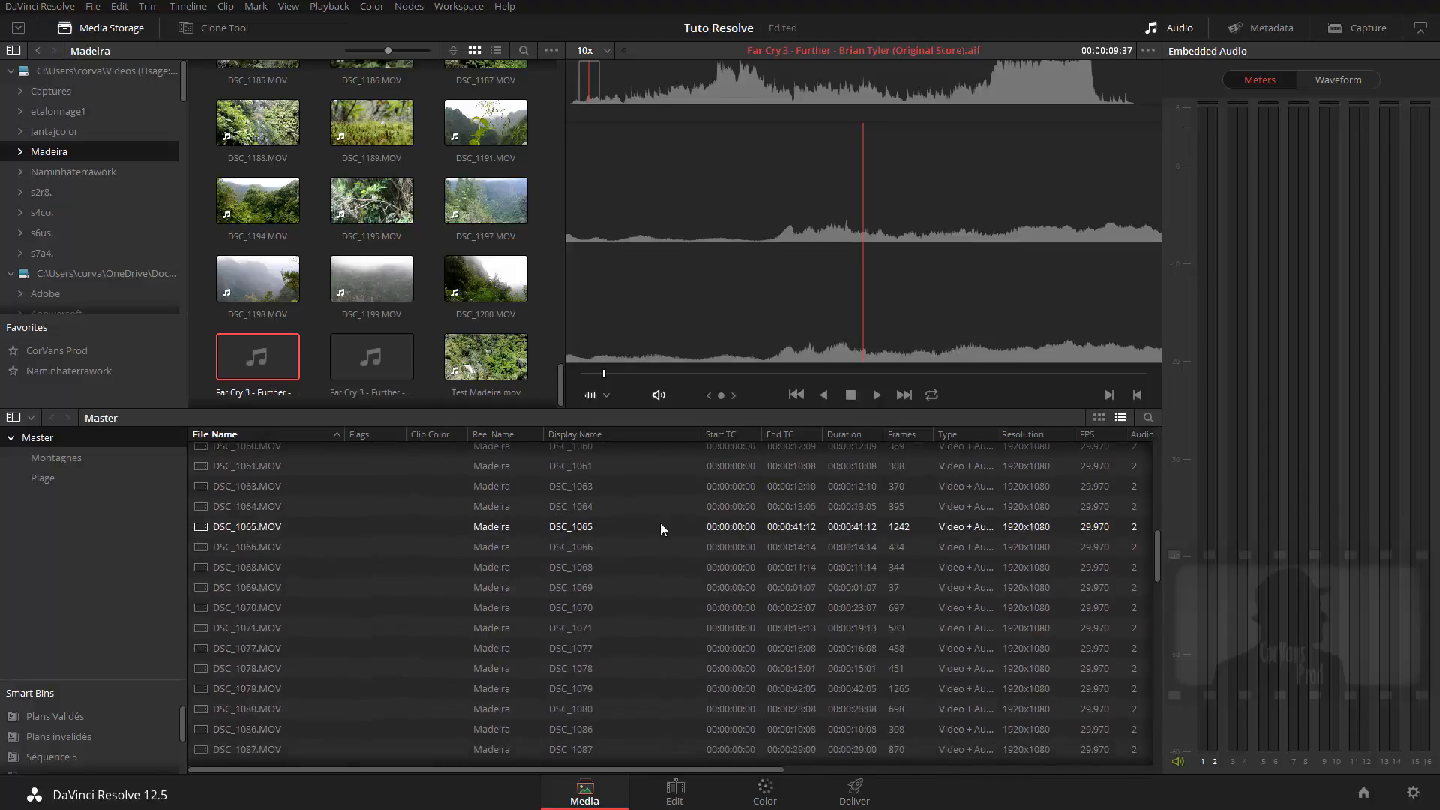
scroll(662, 524, "down", 5)
scroll(660, 524, "up", 12)
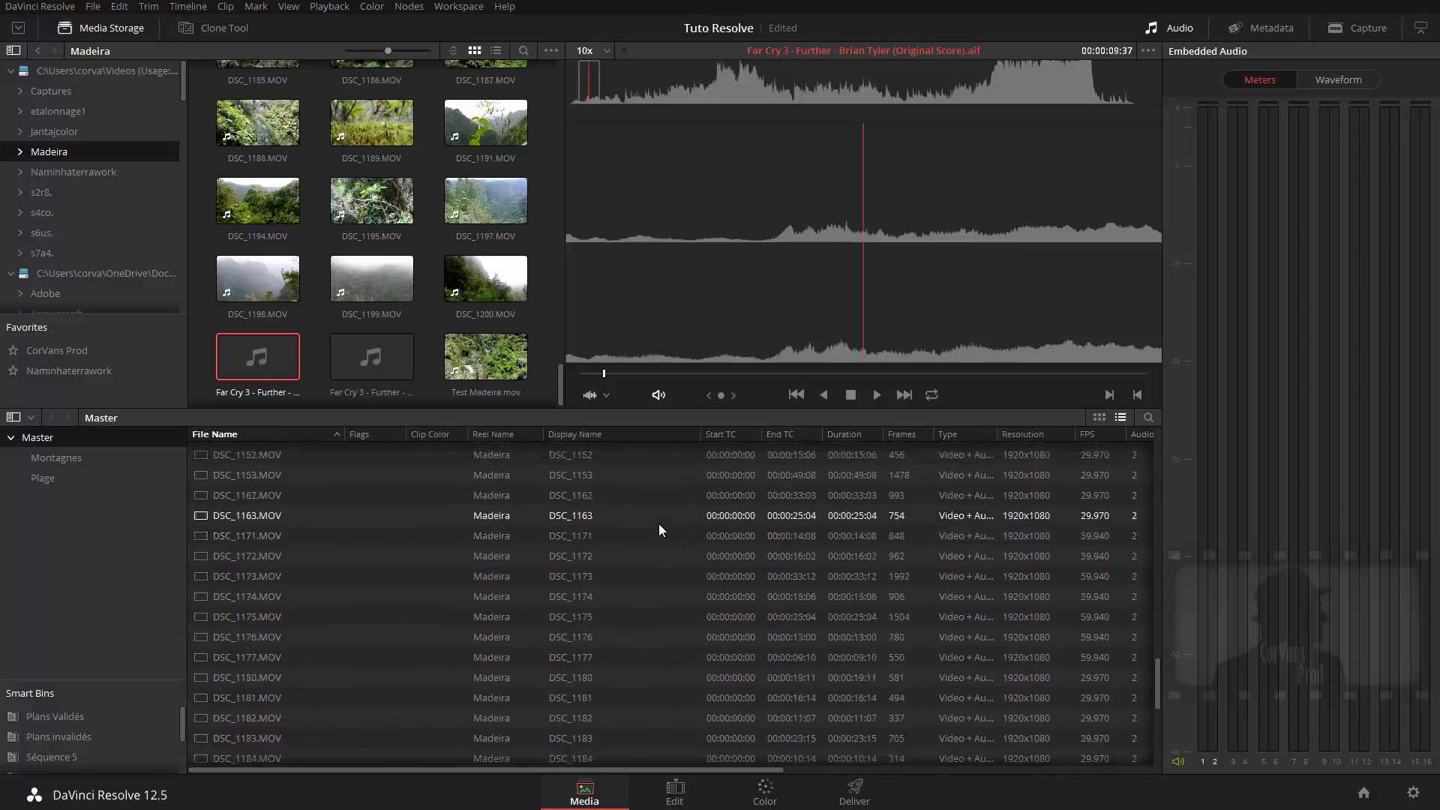
scroll(660, 522, "up", 8)
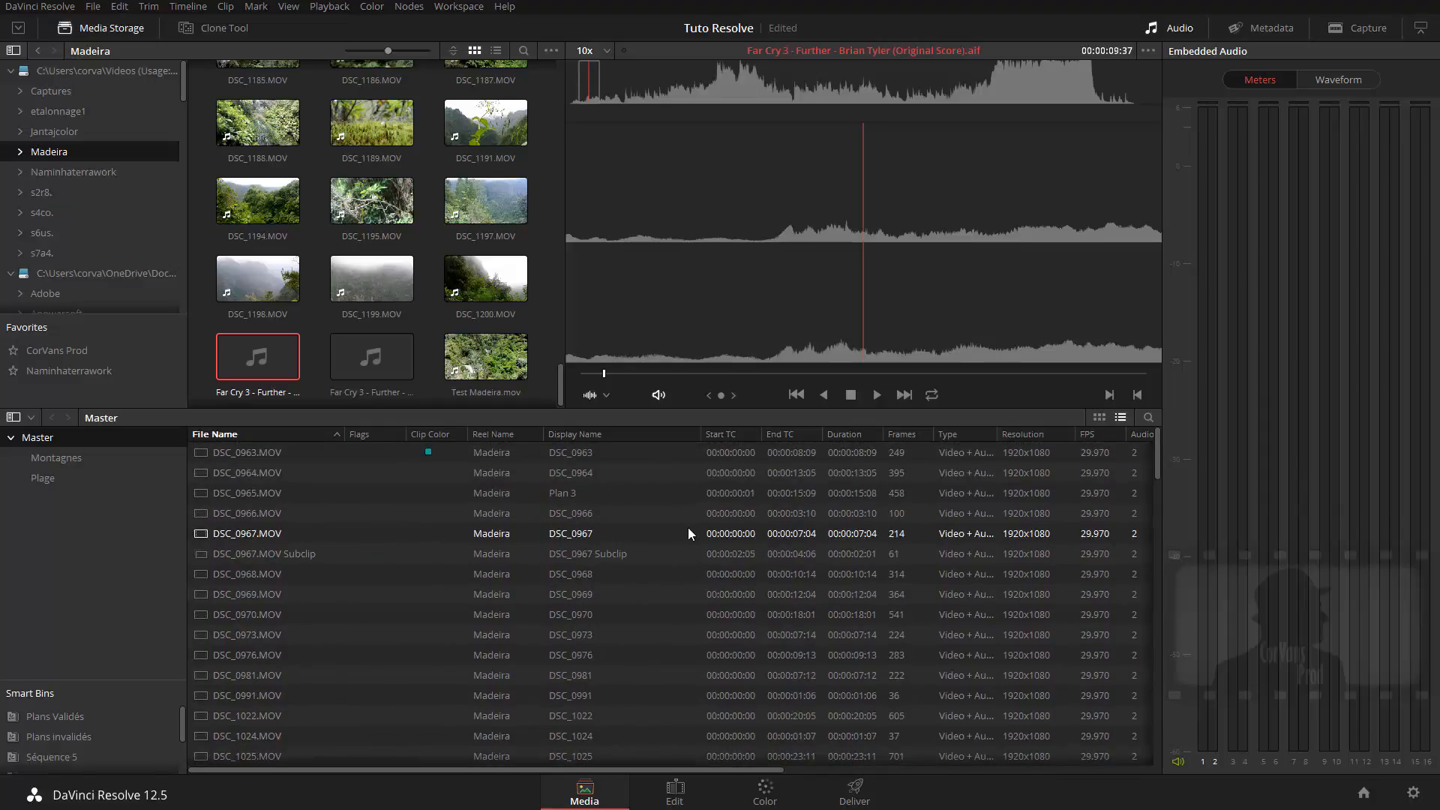
right_click(289, 655)
left_click(366, 238)
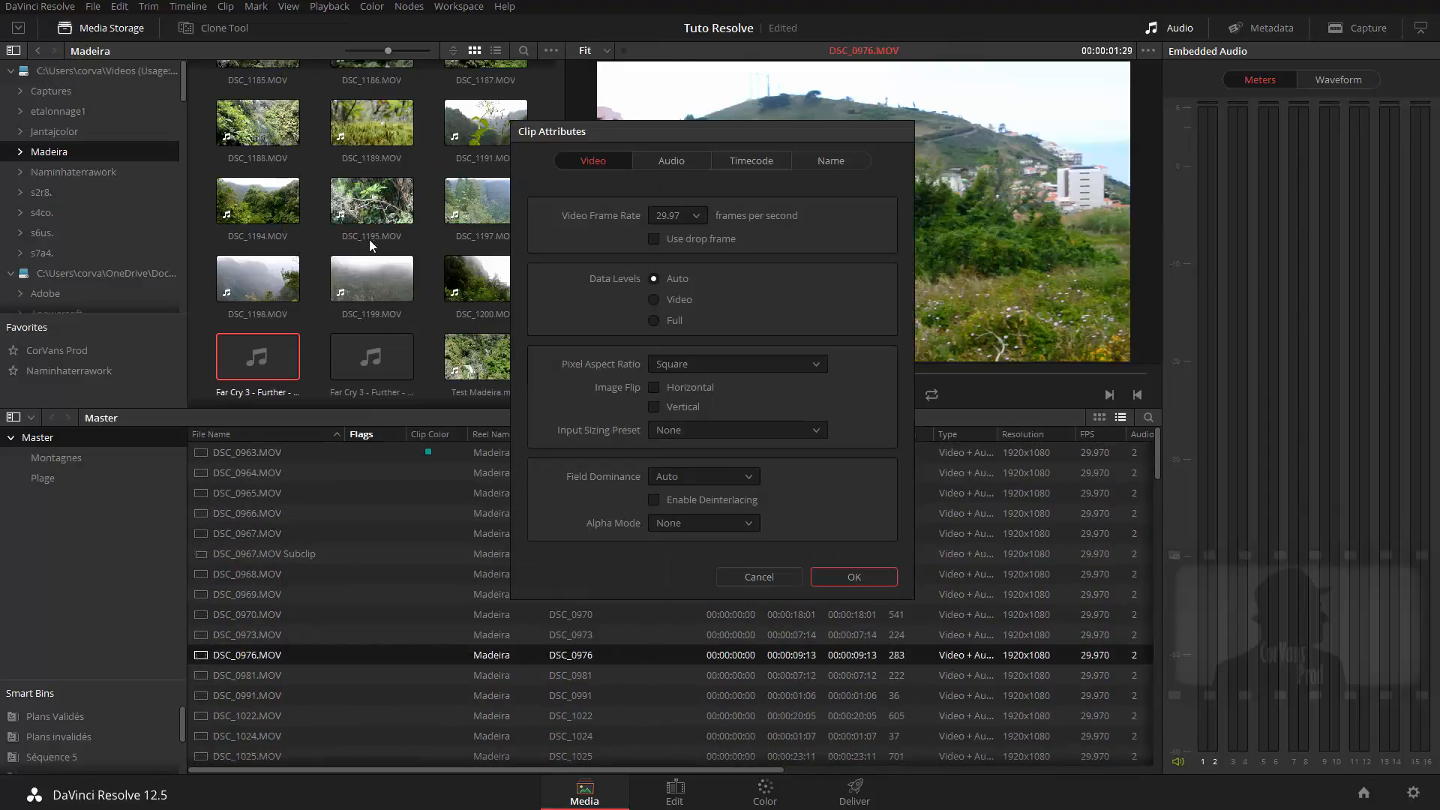
left_click(667, 164)
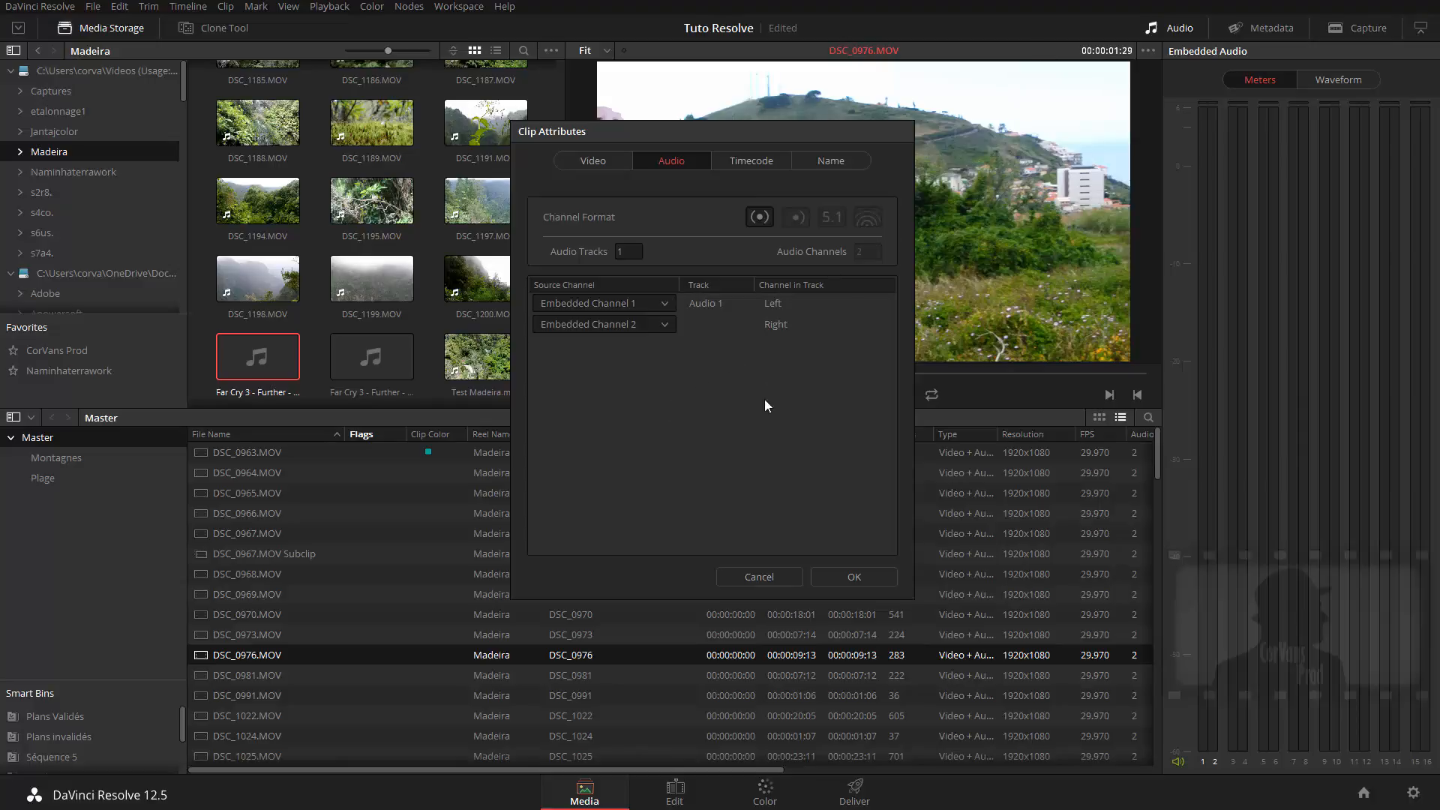
Examine the source channel options for the left and right audio channels of DSC_0976.MOV and close the attributes without changes.
left_click(661, 305)
left_click(660, 304)
left_click(634, 326)
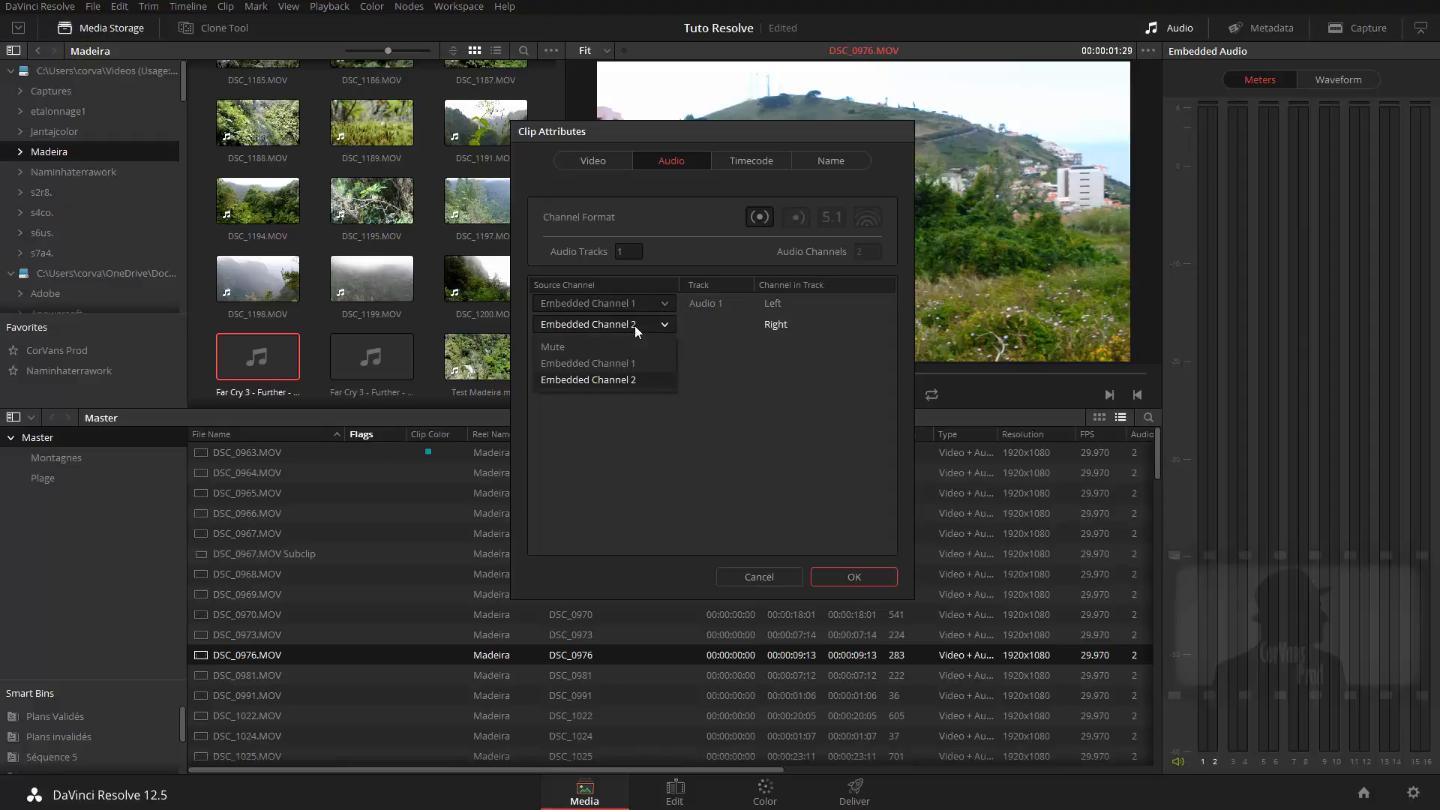
left_click(635, 326)
left_click(637, 303)
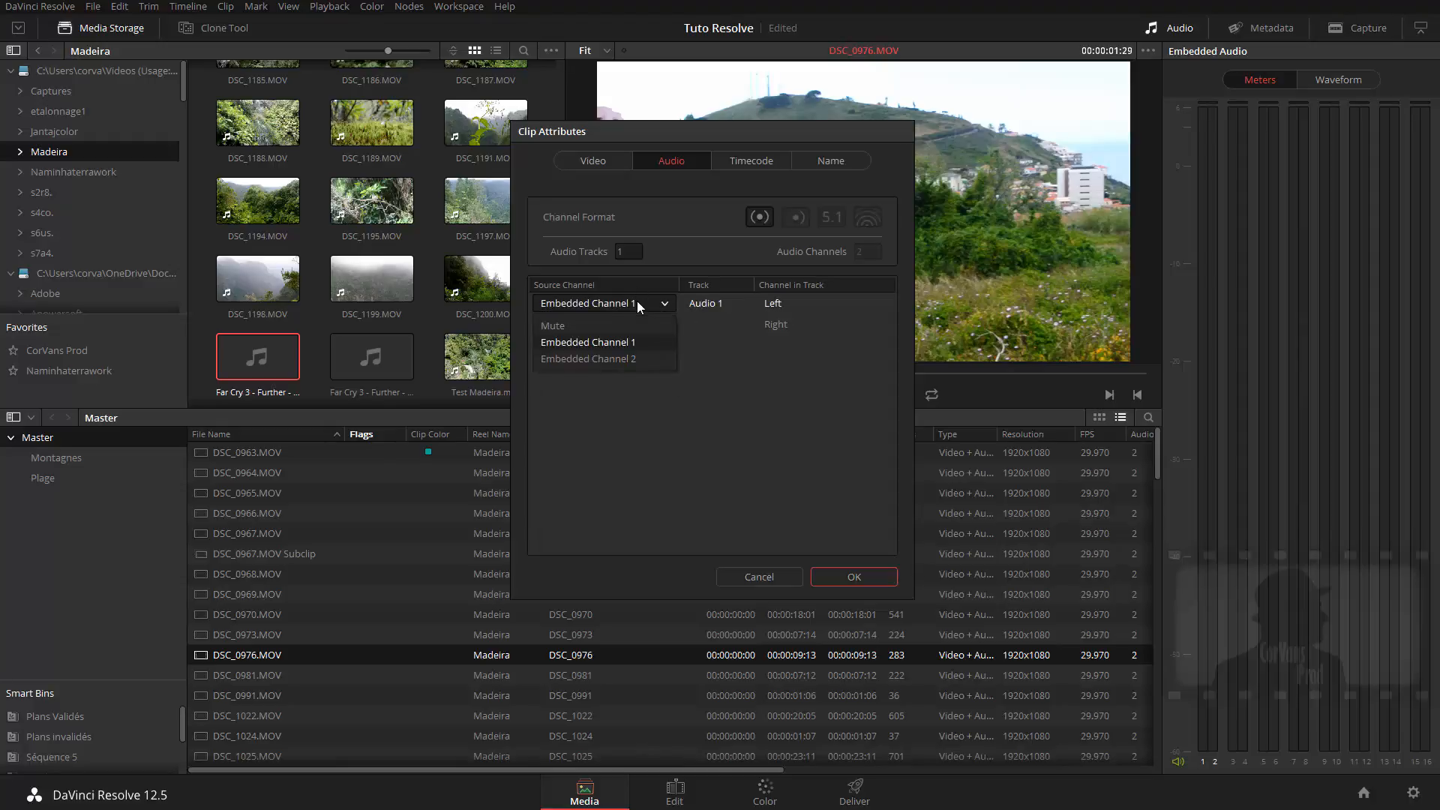
left_click(636, 303)
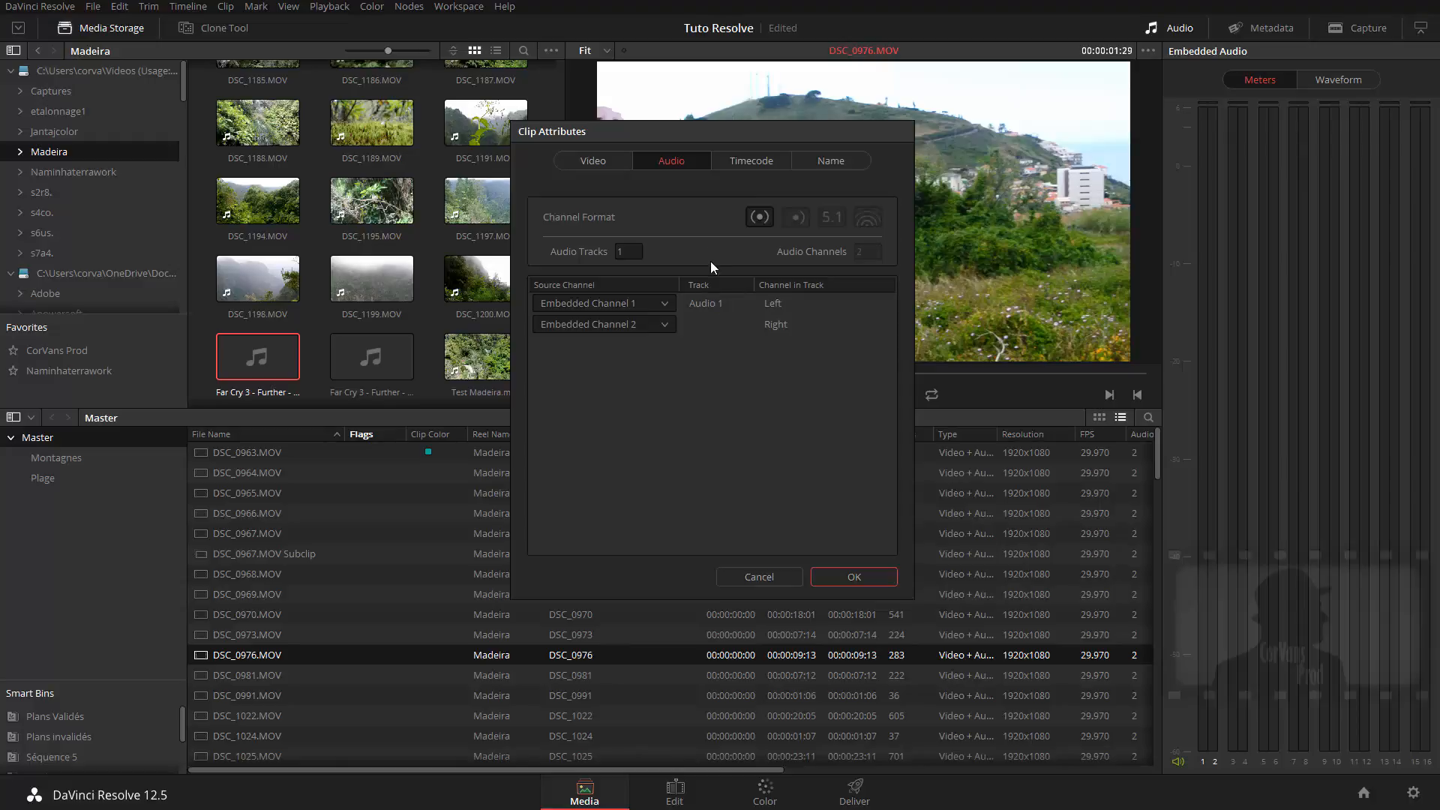
left_click(789, 582)
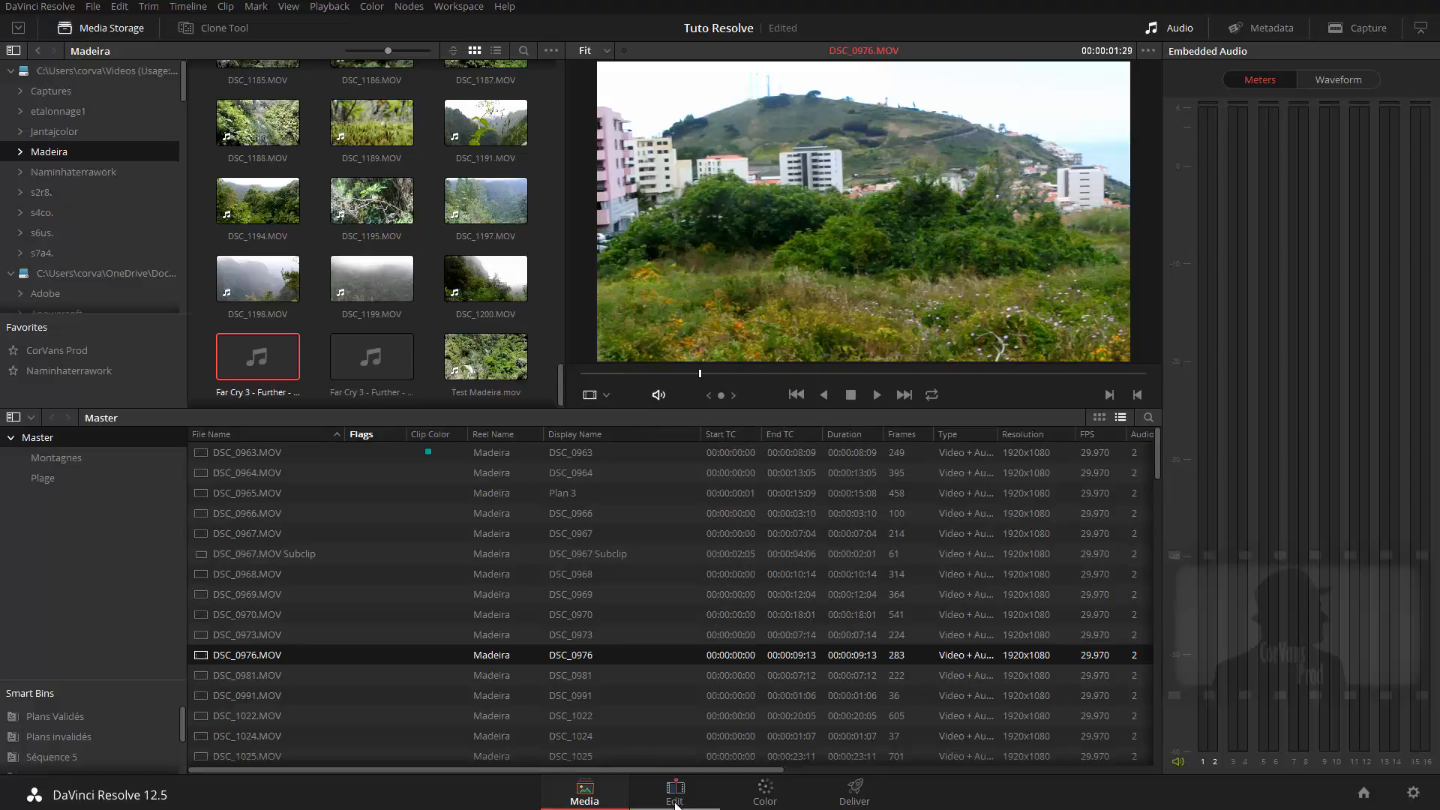
Create a new timeline named Test from the clip DSC_0976.MOV, with one stereo audio track.
right_click(259, 659)
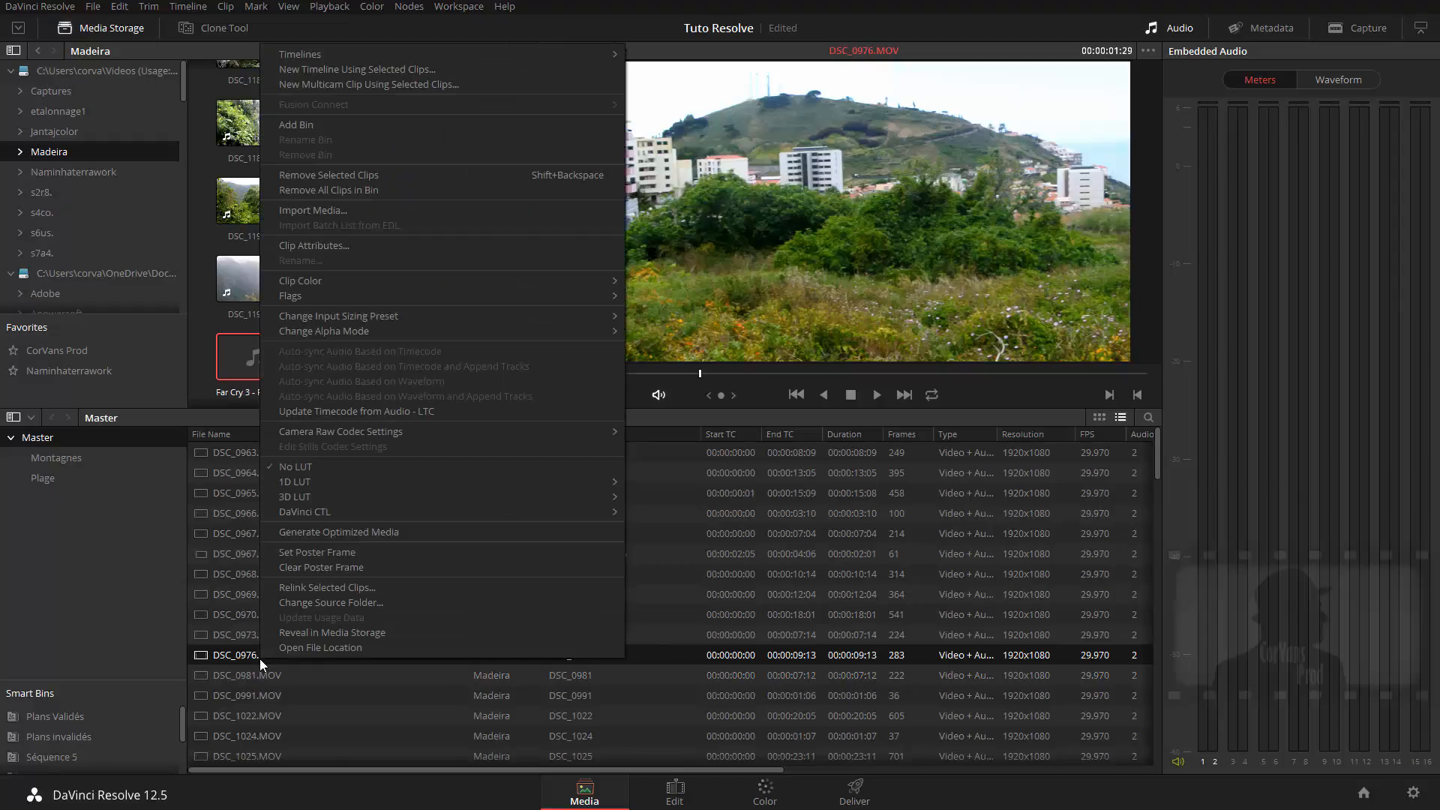
left_click(257, 693)
left_click(249, 660)
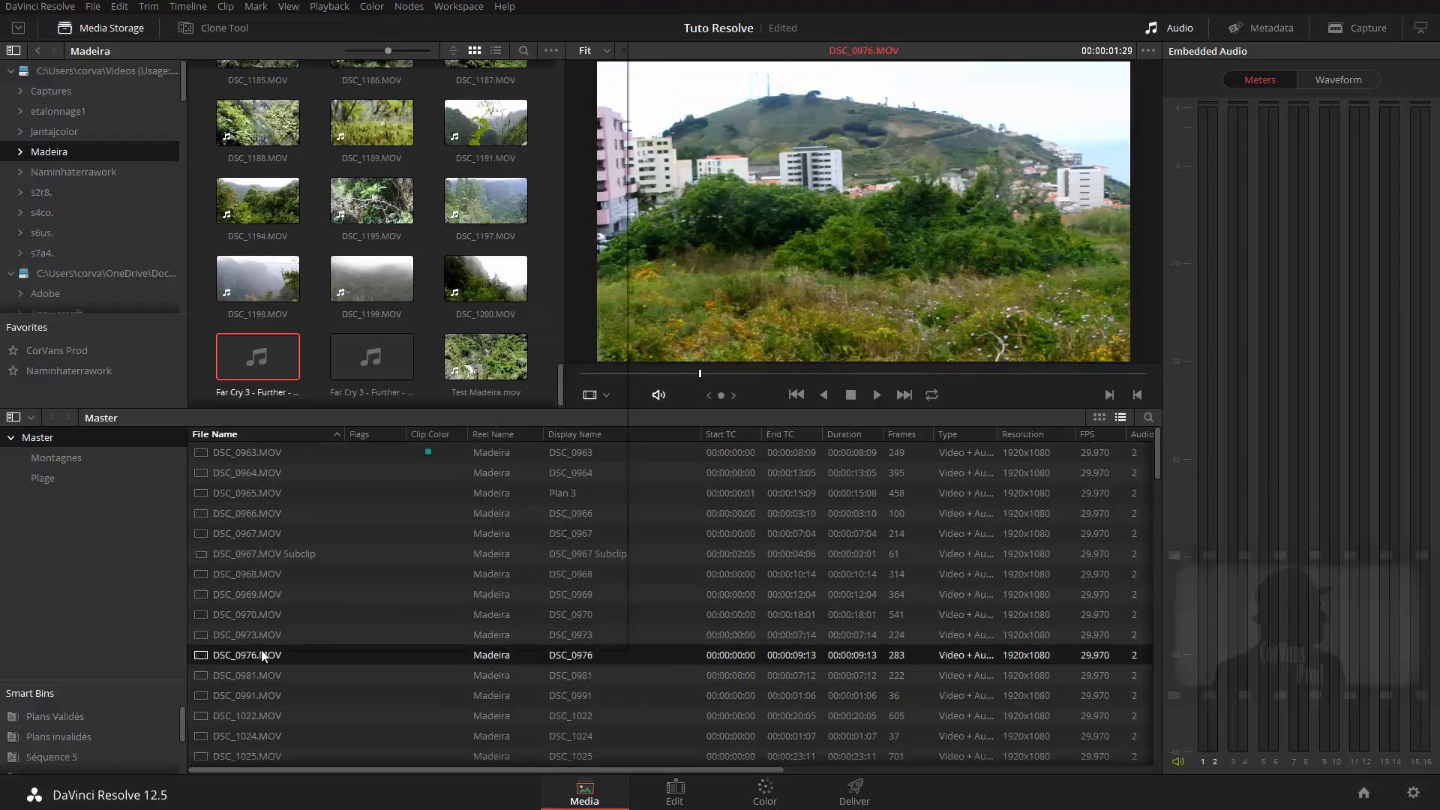
right_click(261, 649)
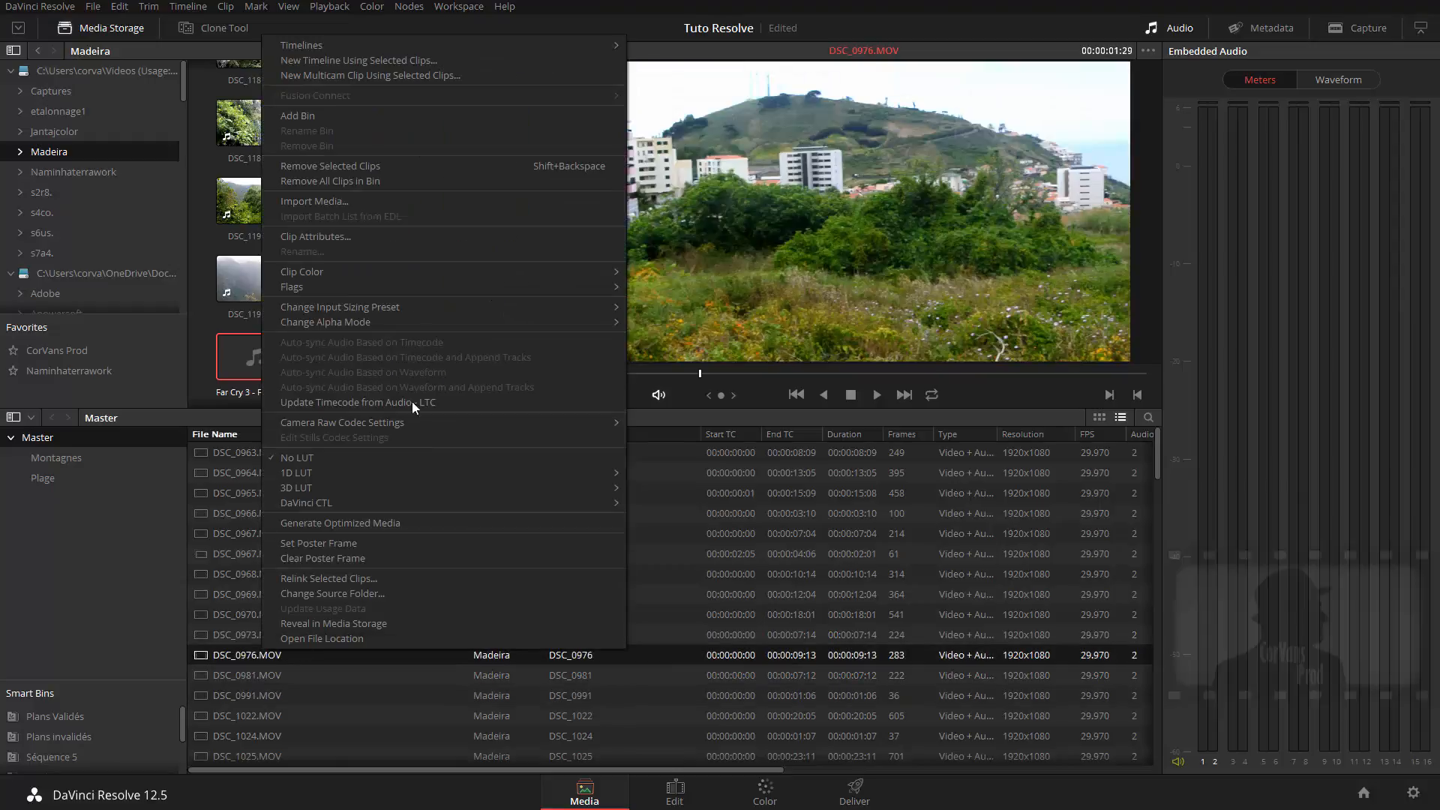
left_click(393, 60)
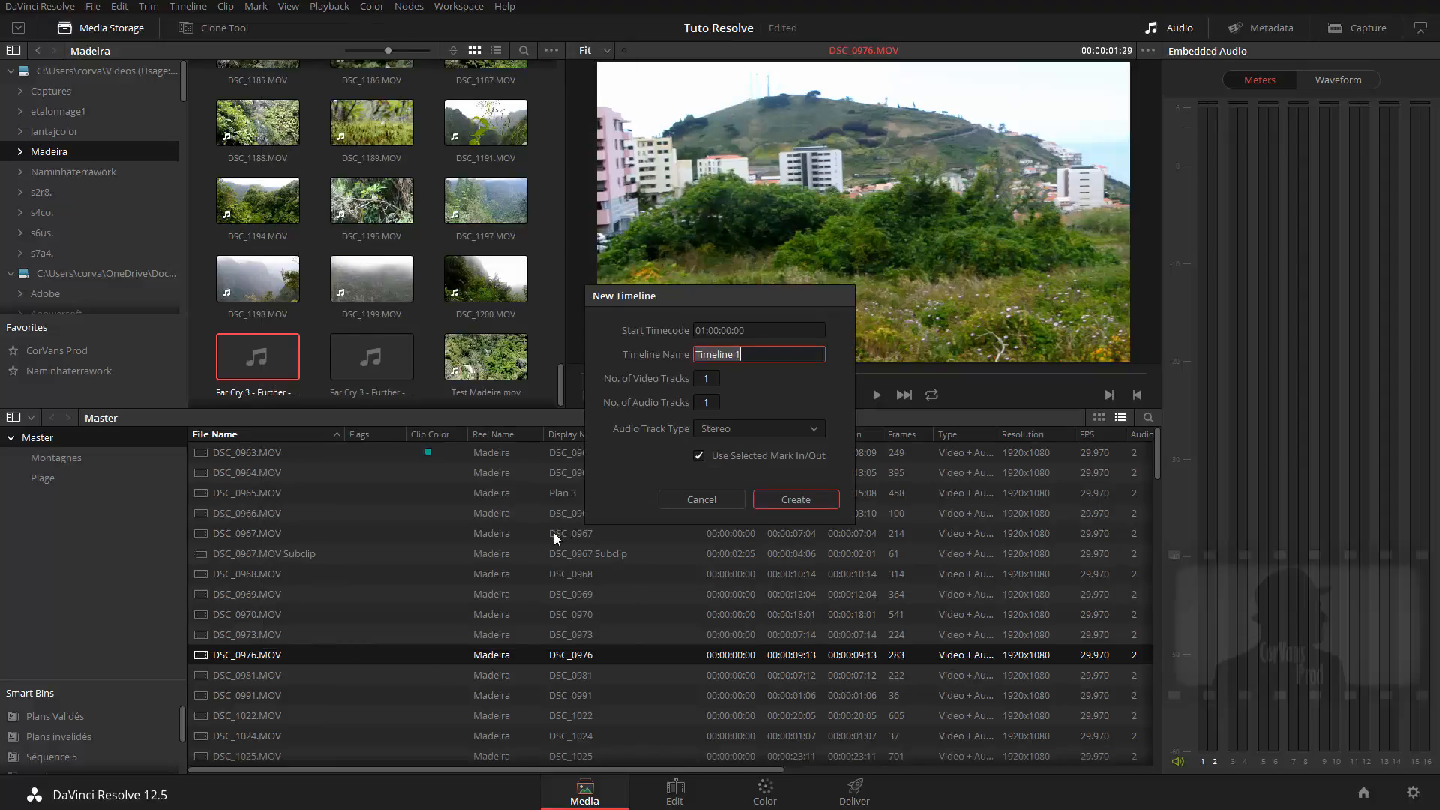
type("Test")
left_click(755, 434)
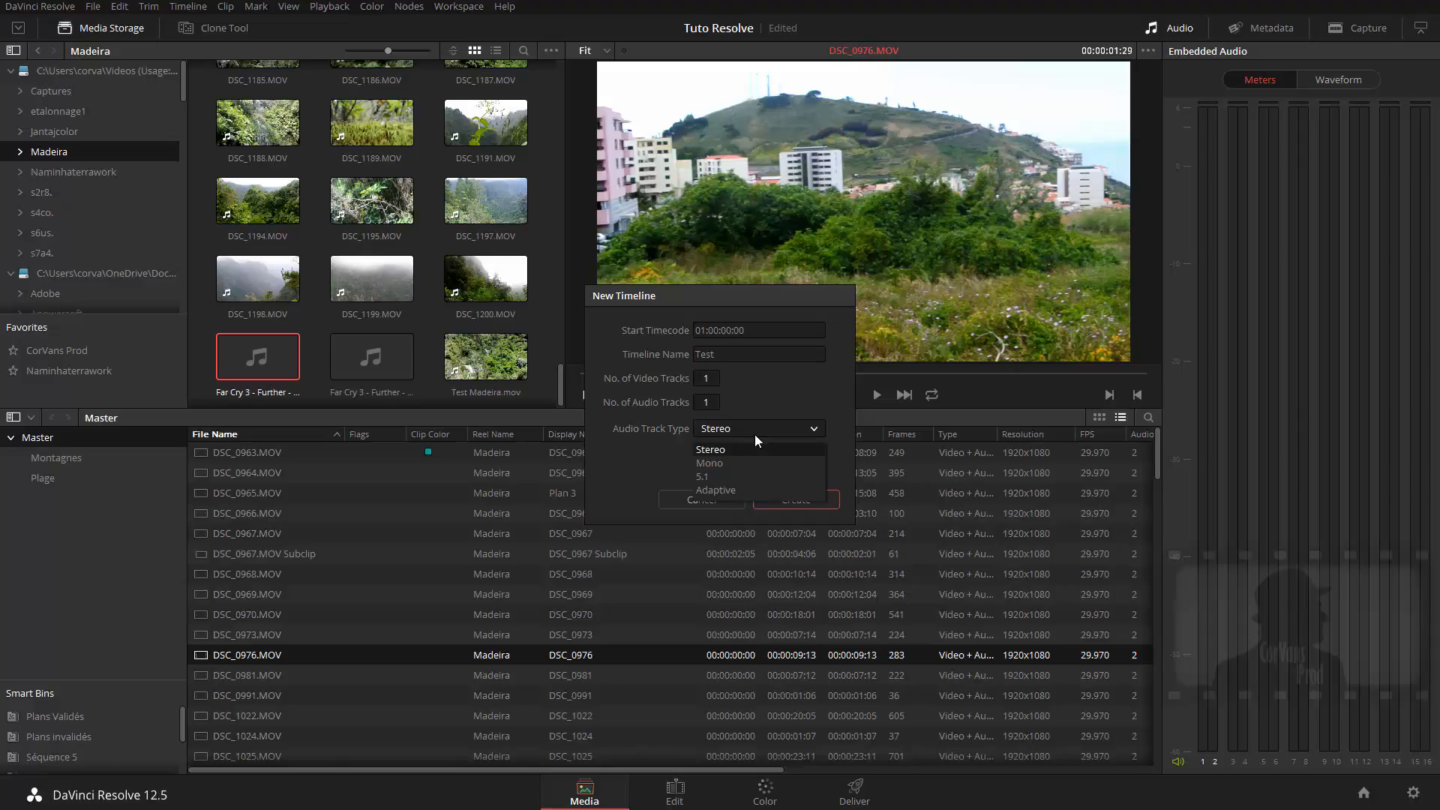
left_click(755, 435)
left_click(754, 435)
left_click(754, 434)
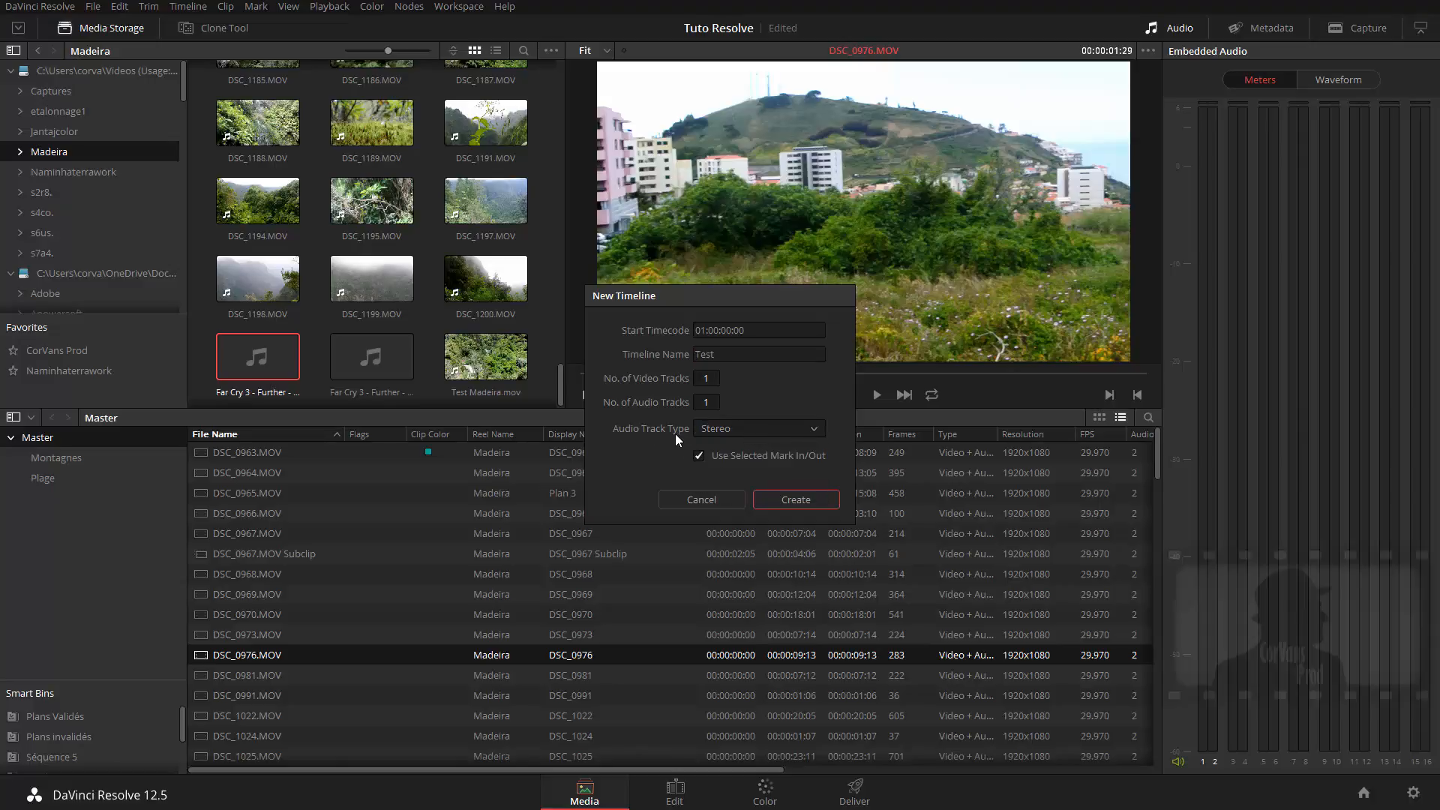
left_click(800, 507)
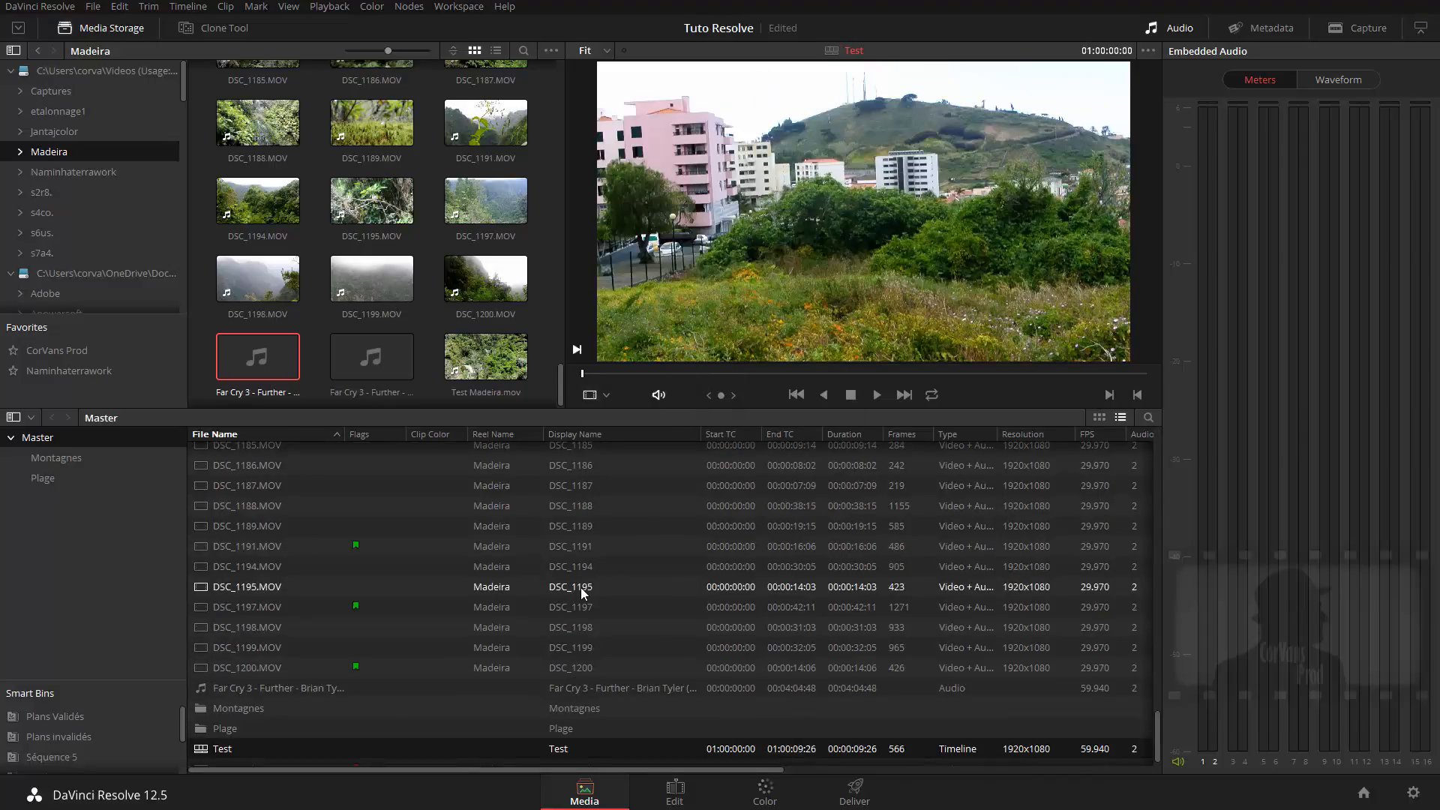
Switch to the Edit page and add a mono audio track to the Test timeline.
left_click(670, 804)
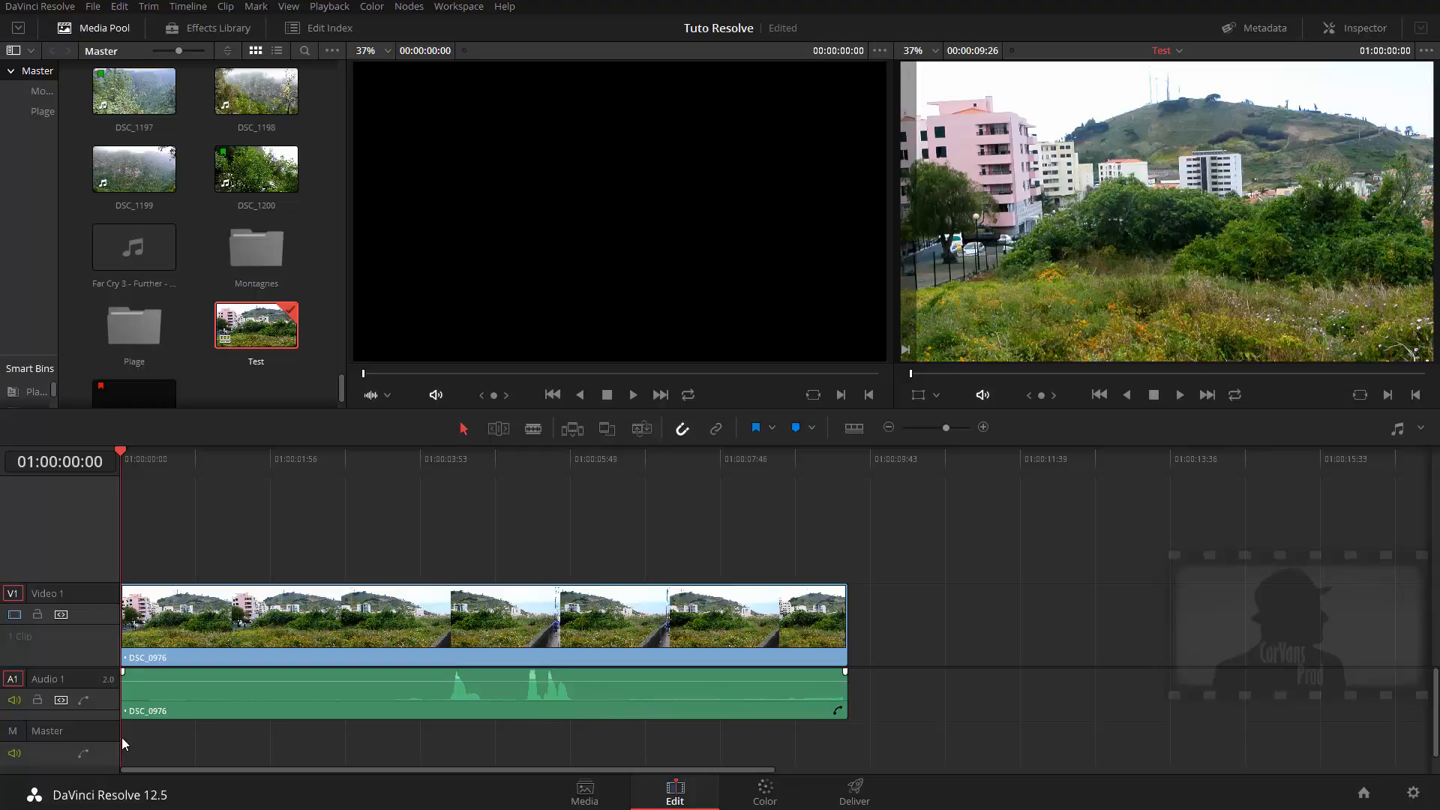
right_click(99, 700)
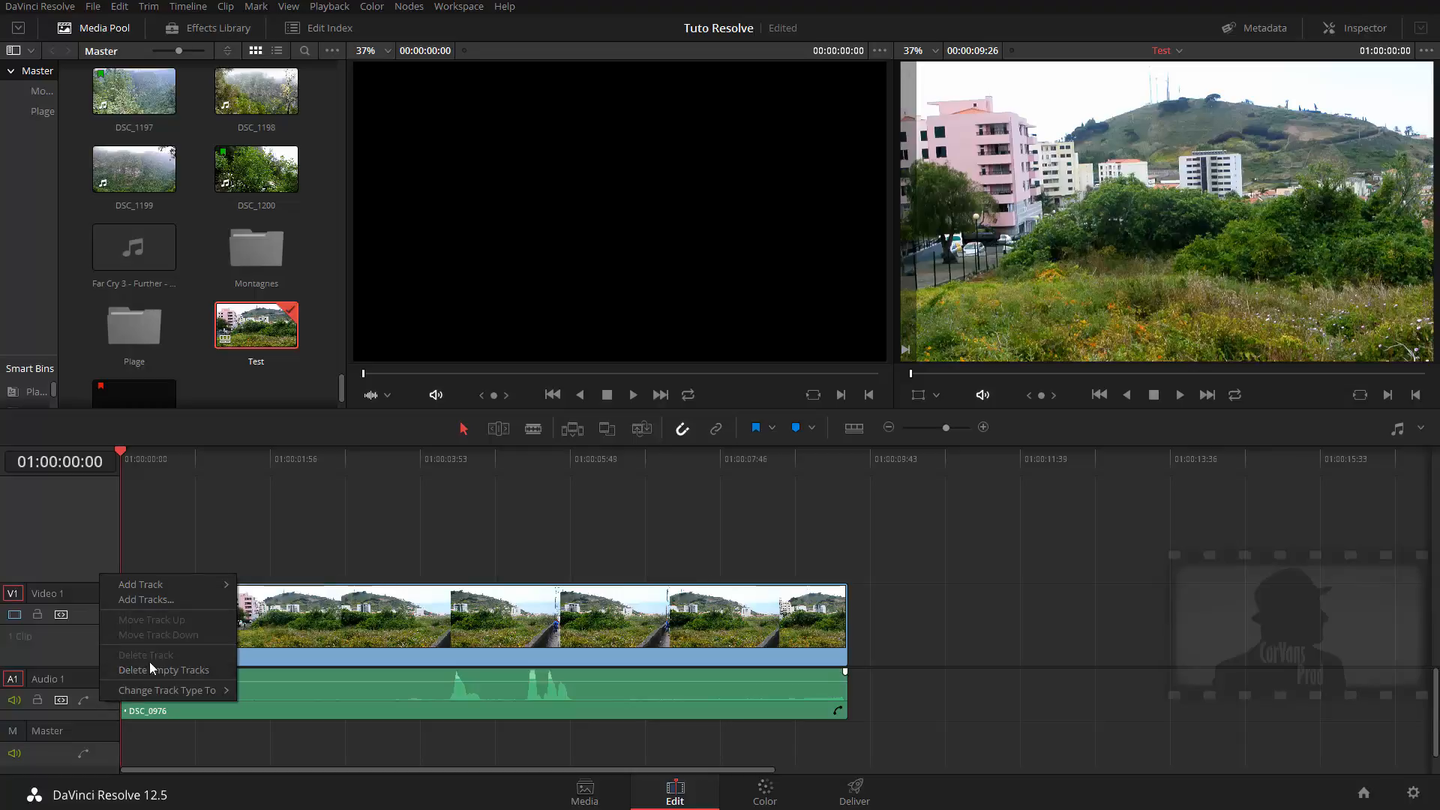
mouse_move(160, 583)
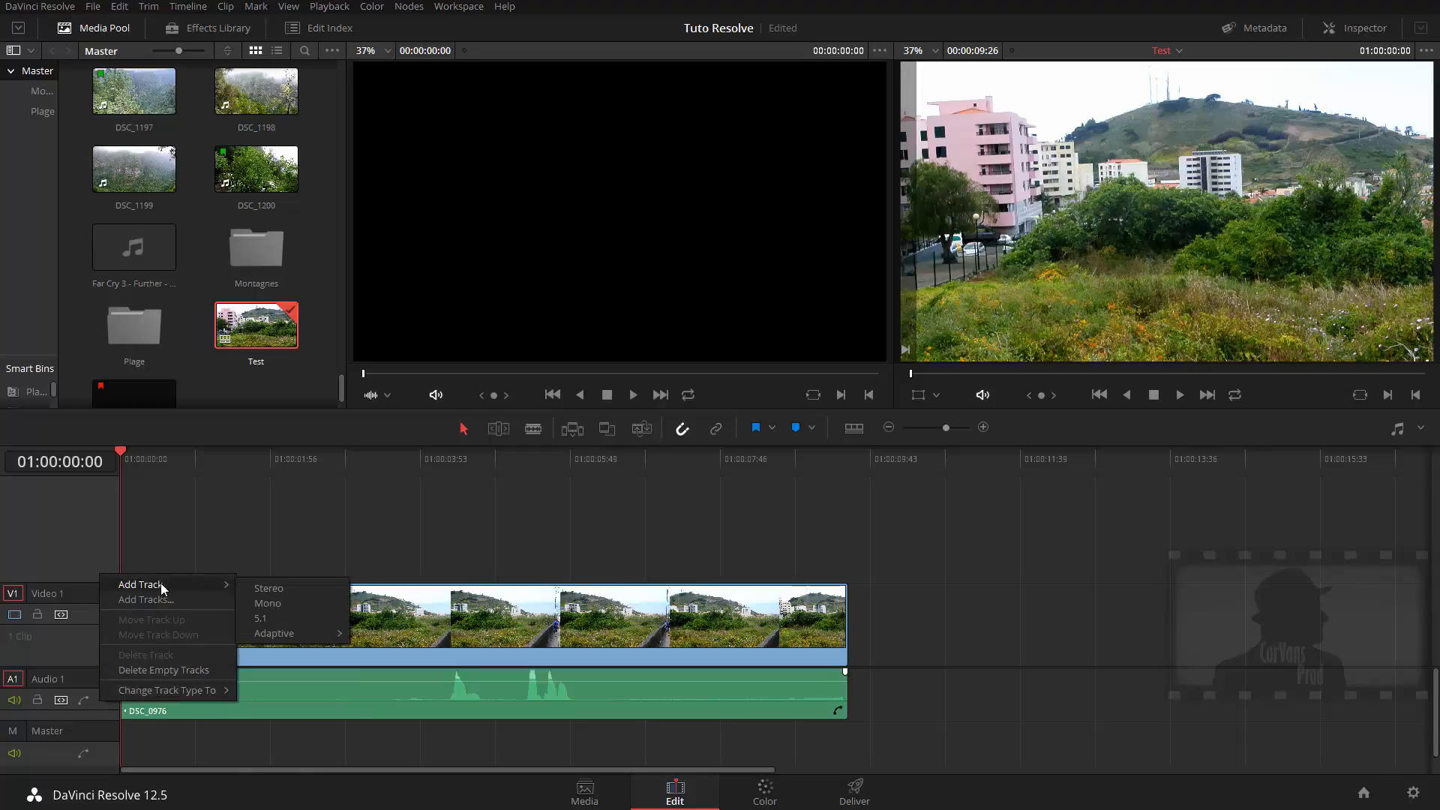
left_click(270, 607)
scroll(382, 664, "down", 2)
scroll(148, 723, "up", 2)
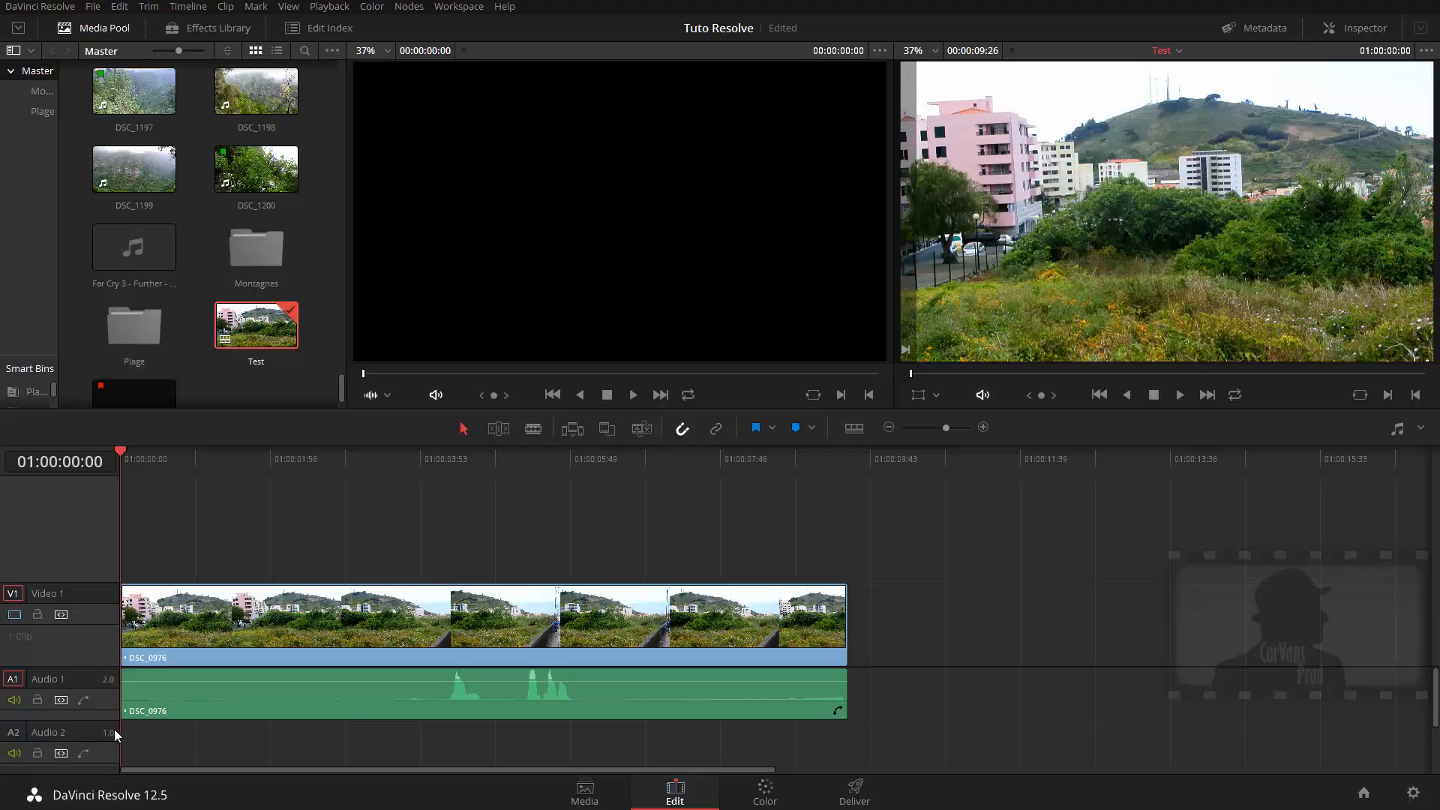
scroll(136, 734, "down", 1)
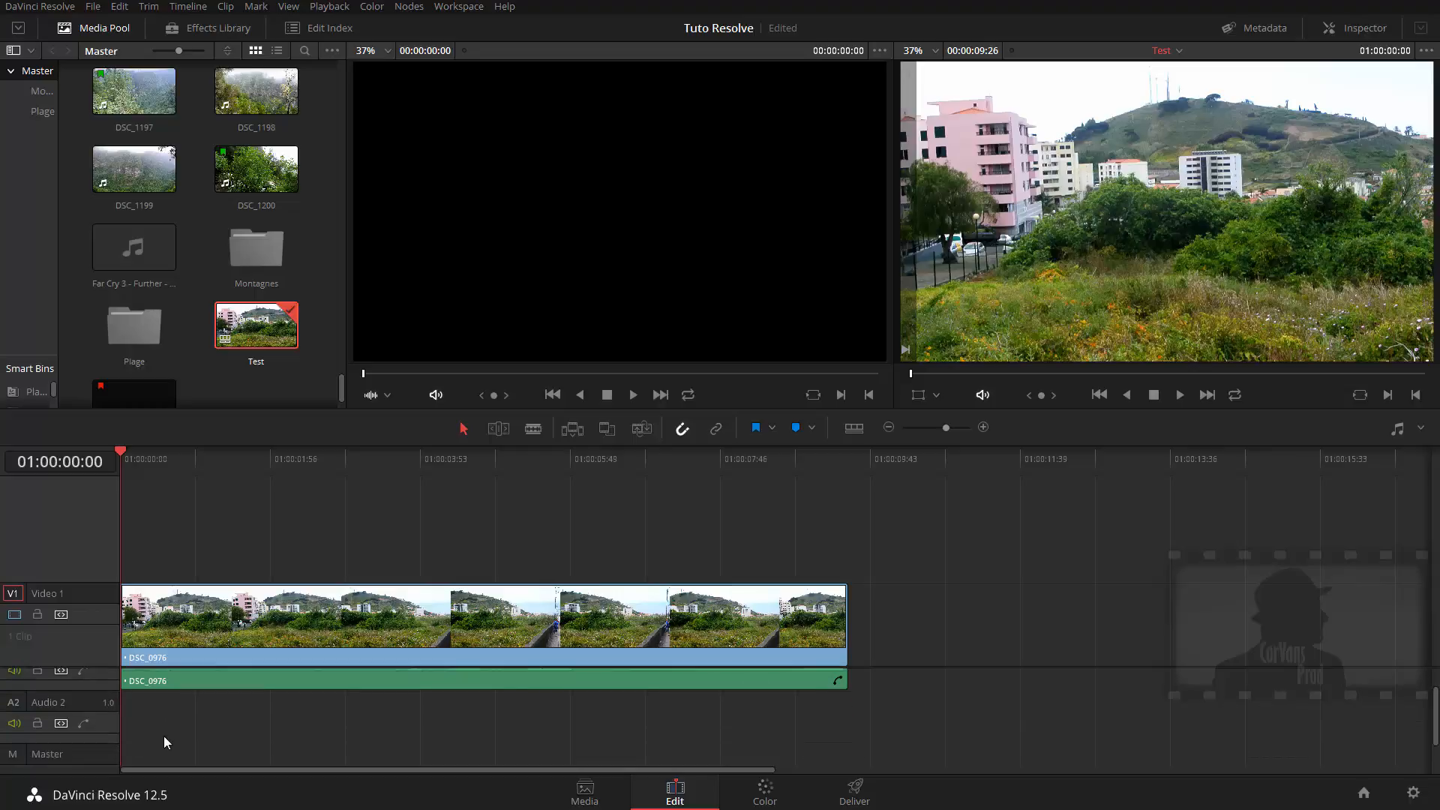
Add a third audio track to the Test timeline.
right_click(135, 723)
left_click(132, 724)
right_click(105, 727)
mouse_move(192, 615)
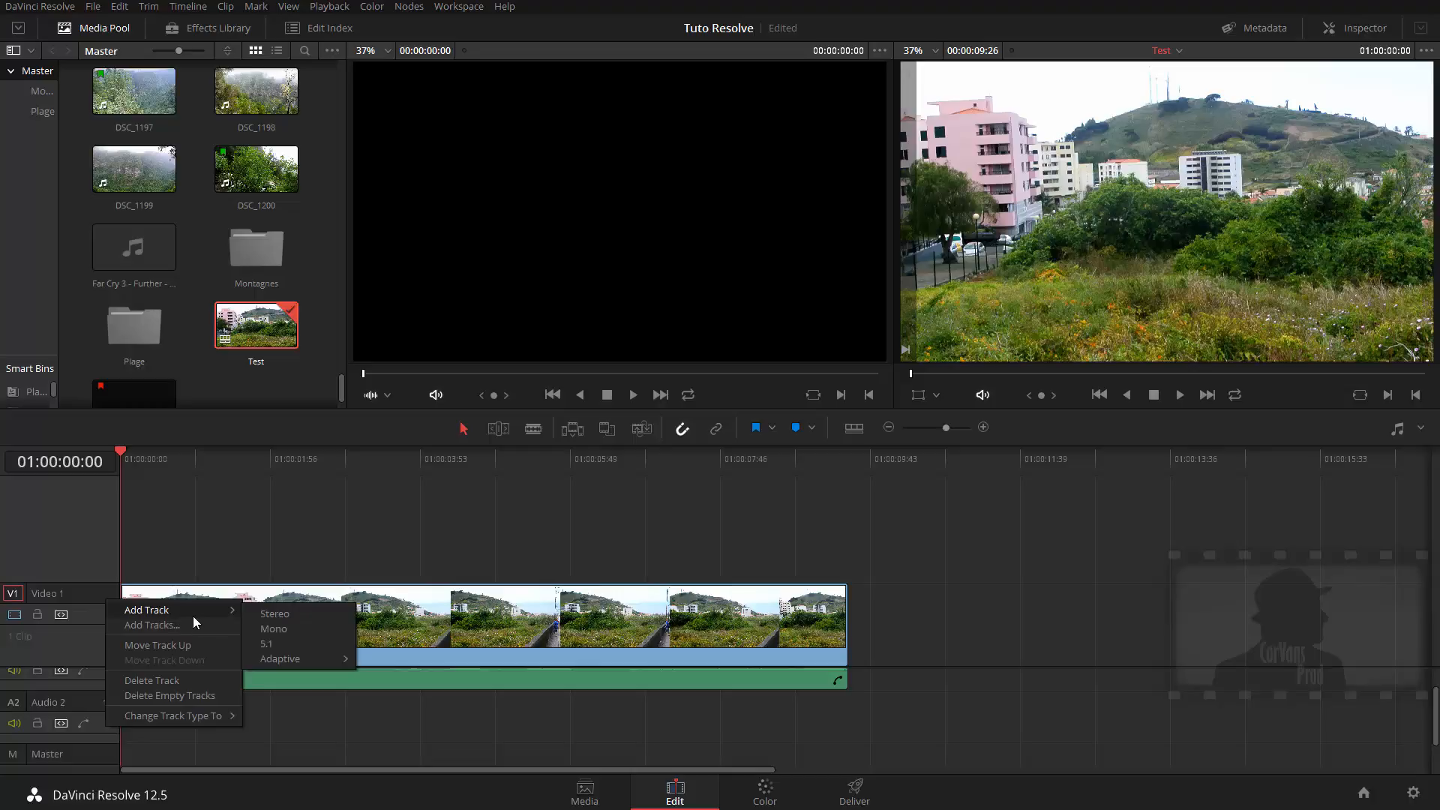
left_click(285, 615)
Return to the Media page and set the clip attributes of DSC_0976.MOV to mono channel format with 2 audio tracks.
left_click(584, 791)
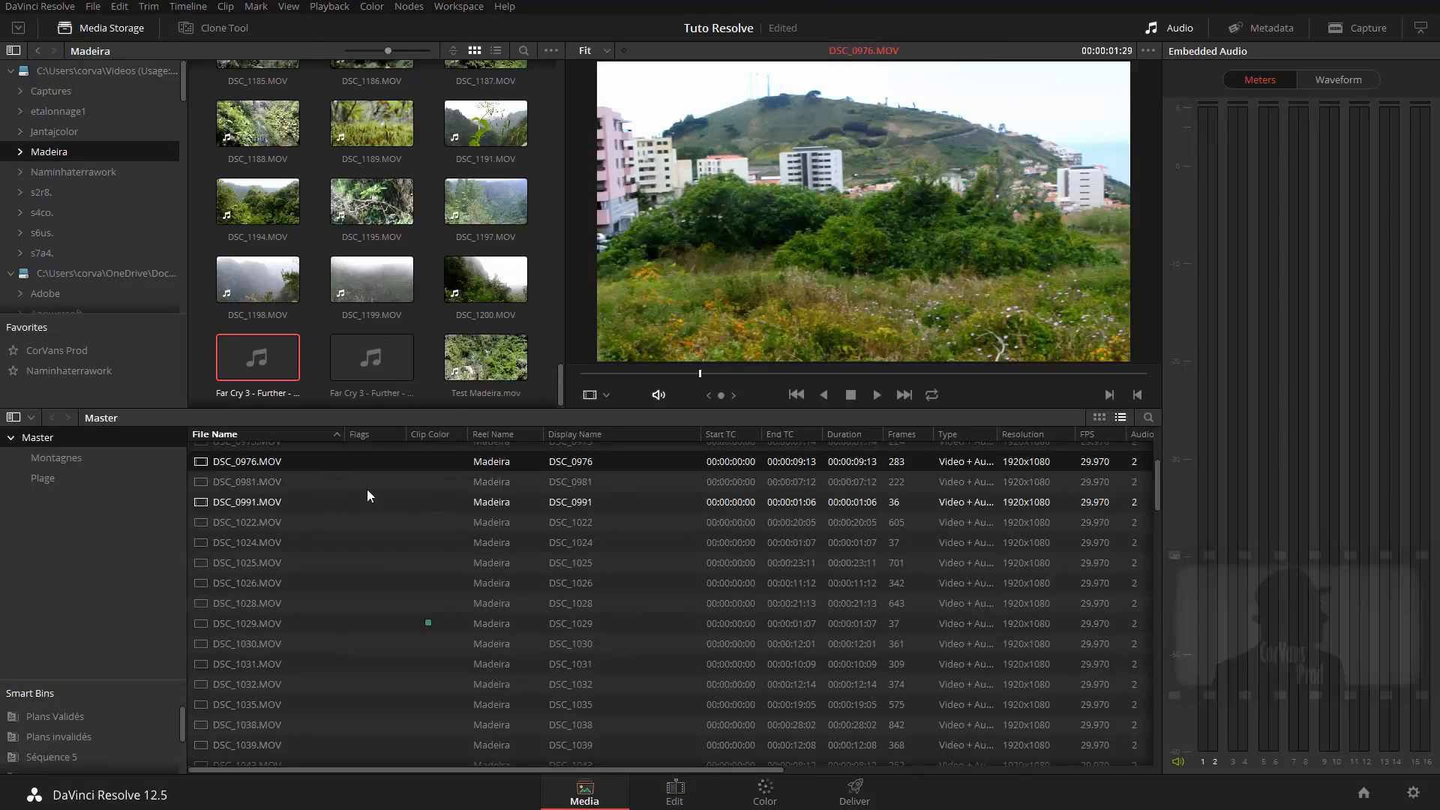
right_click(308, 462)
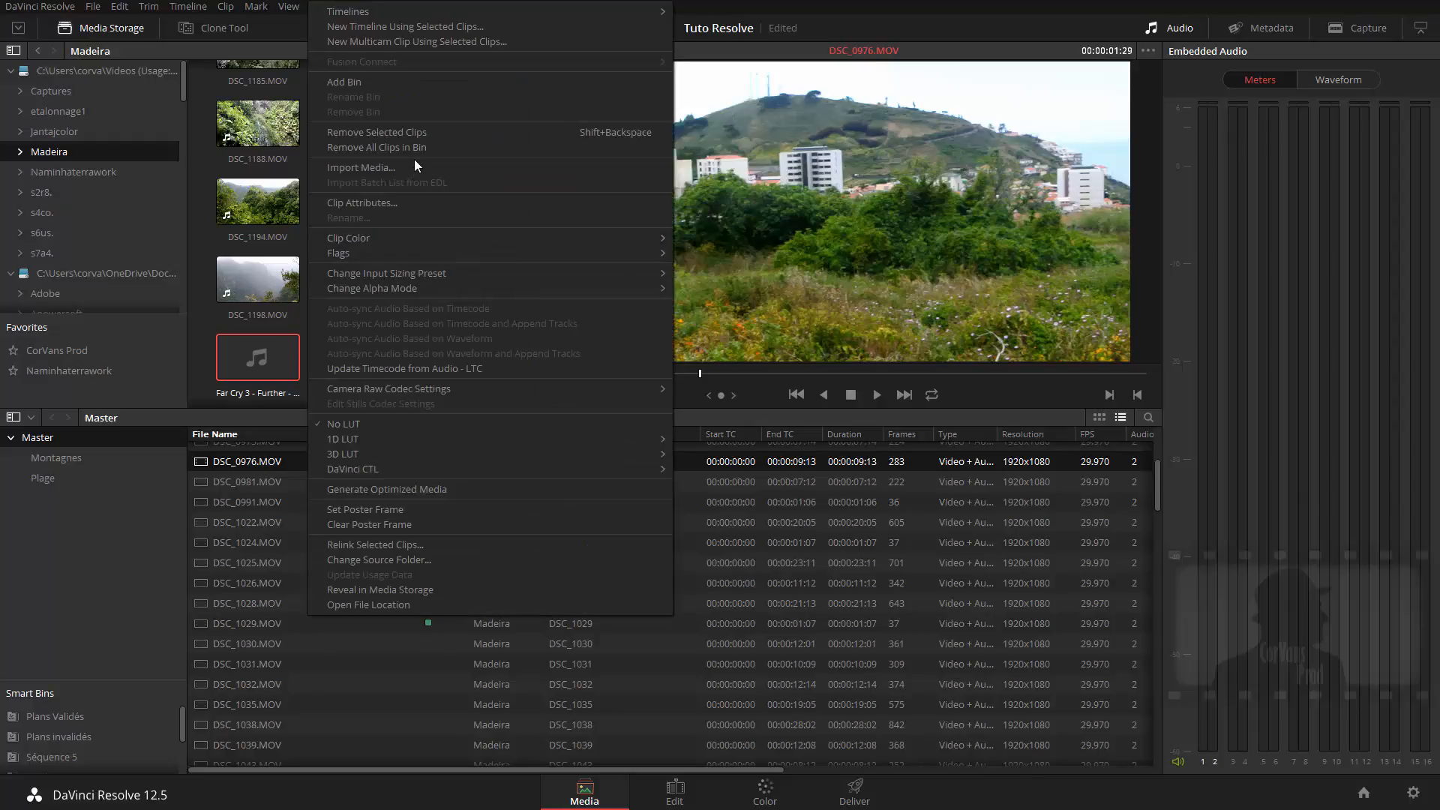
left_click(362, 202)
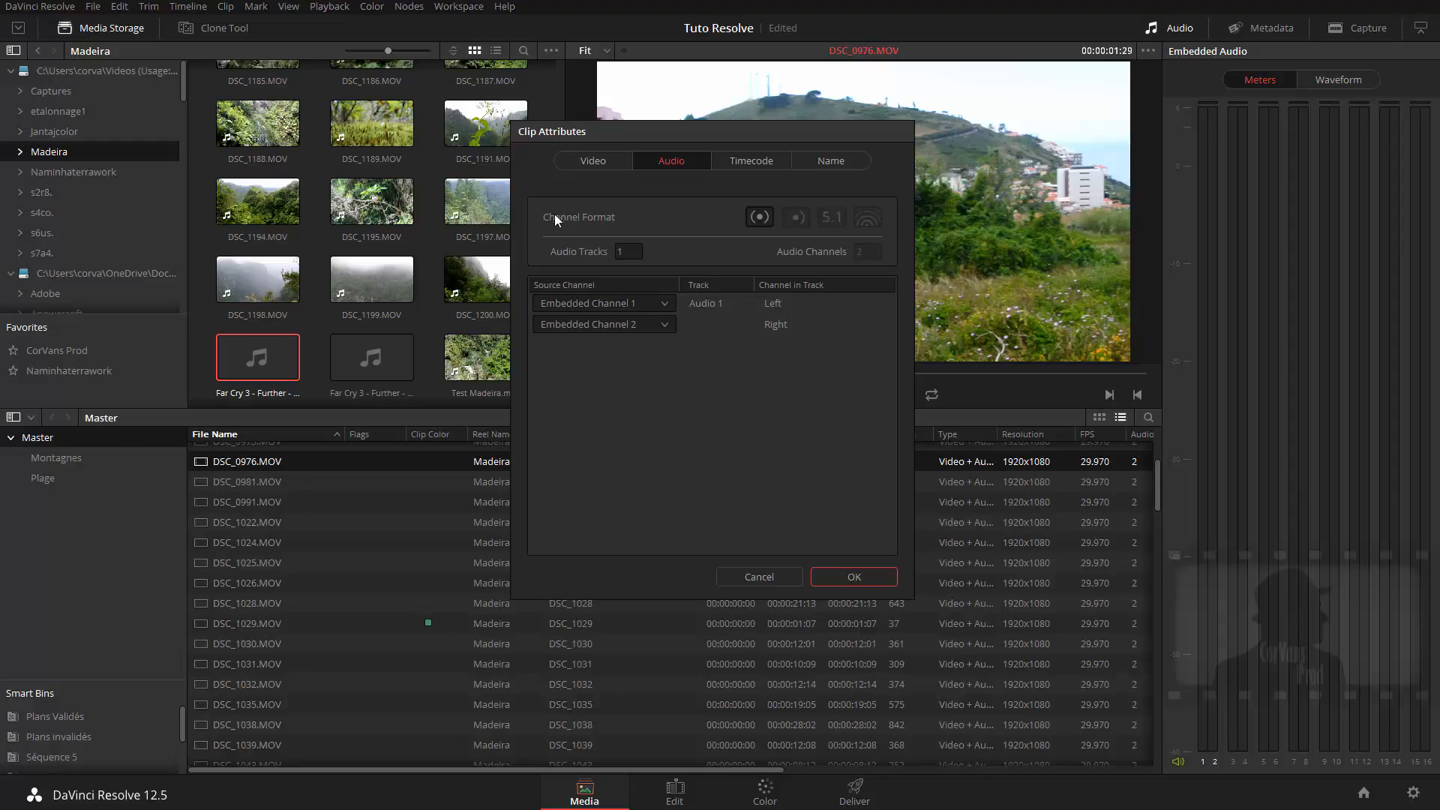
left_click(795, 216)
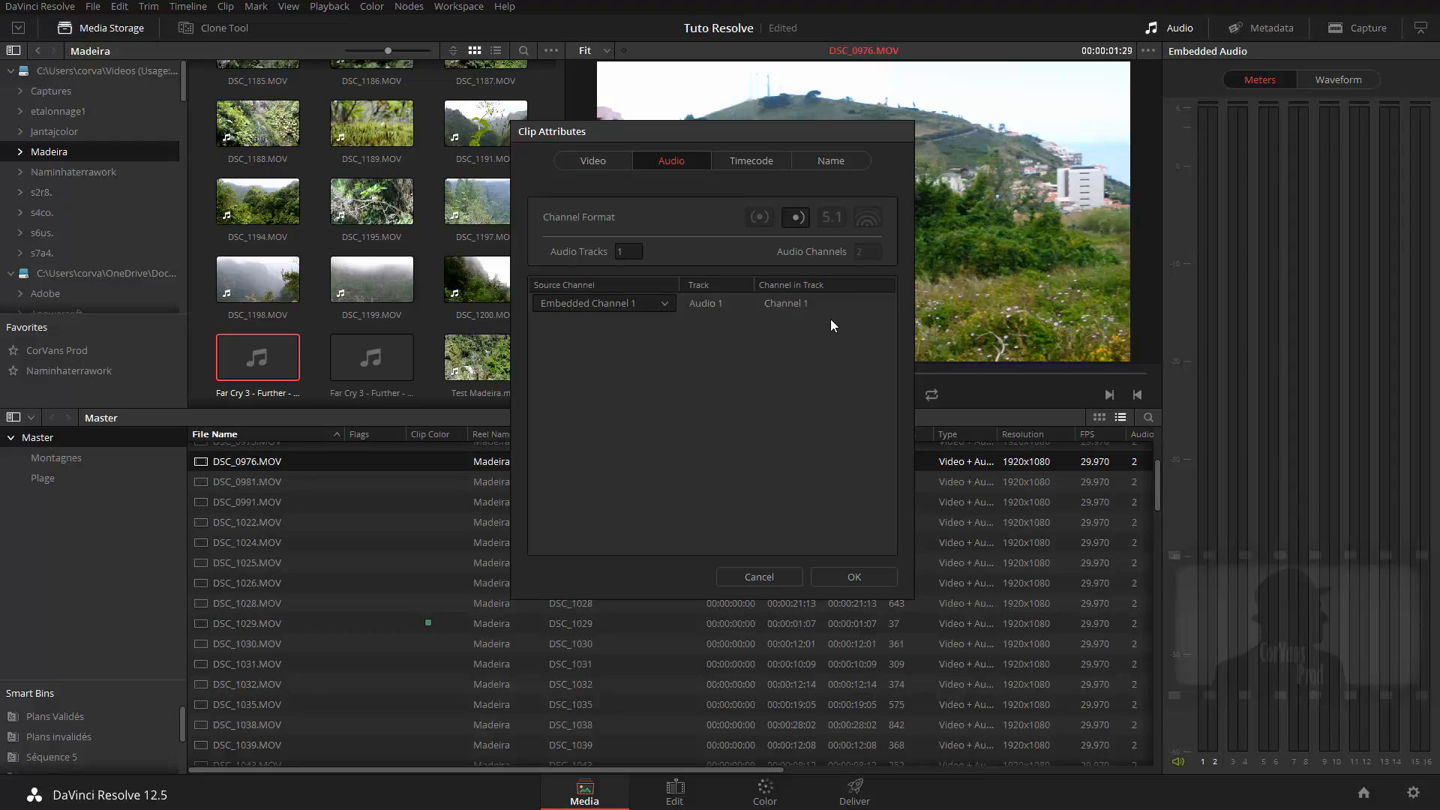
left_click(630, 252)
type("21")
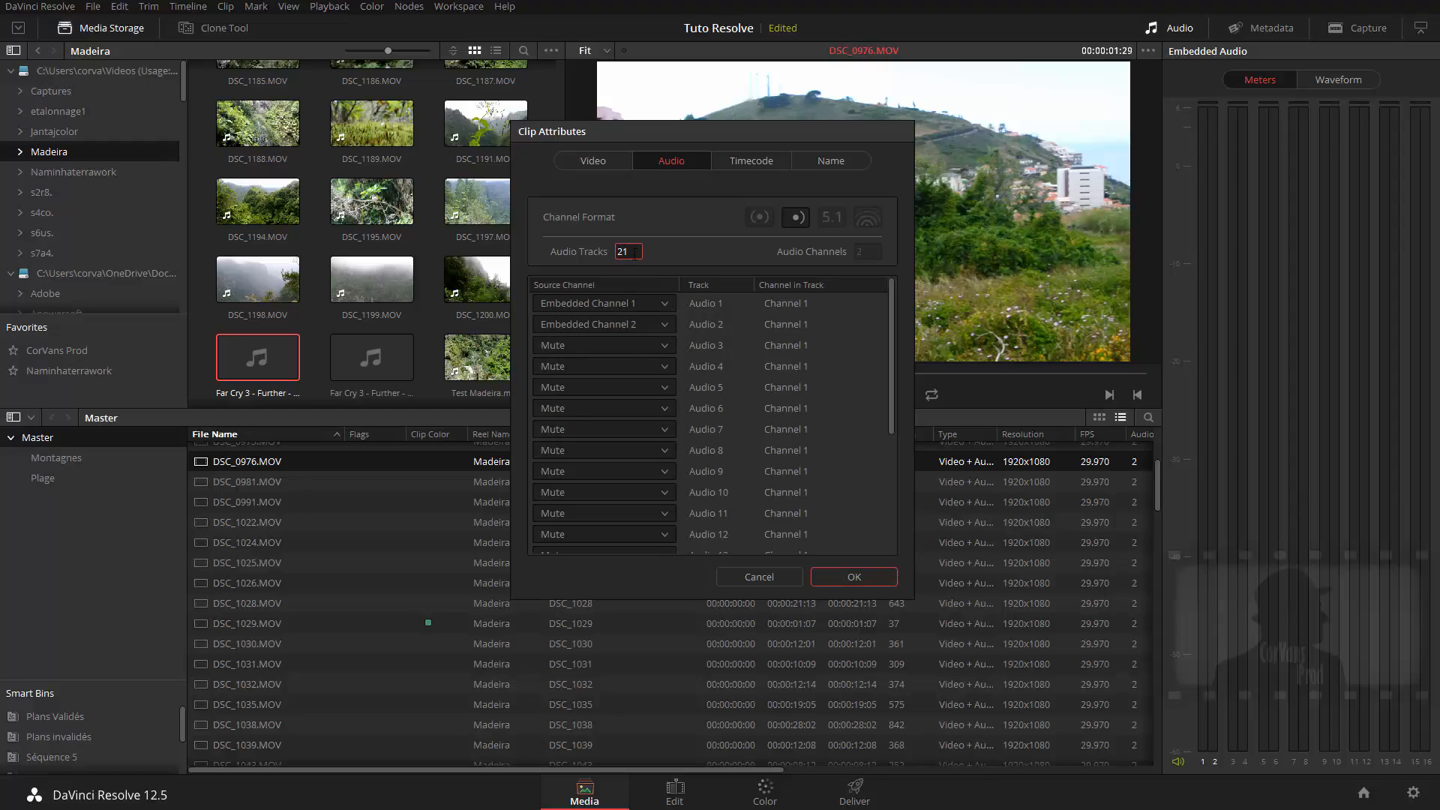
key("BackSpace")
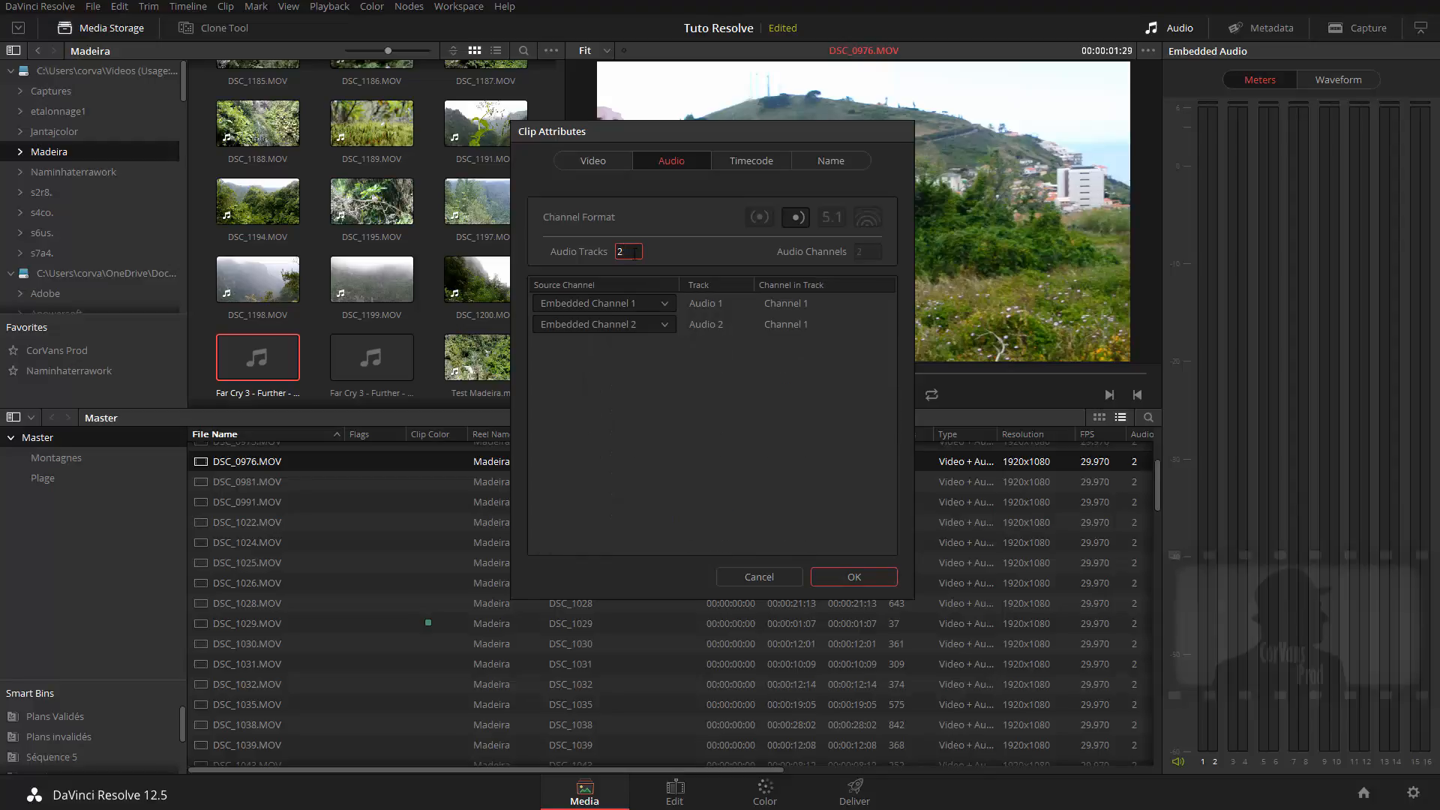
left_click(699, 420)
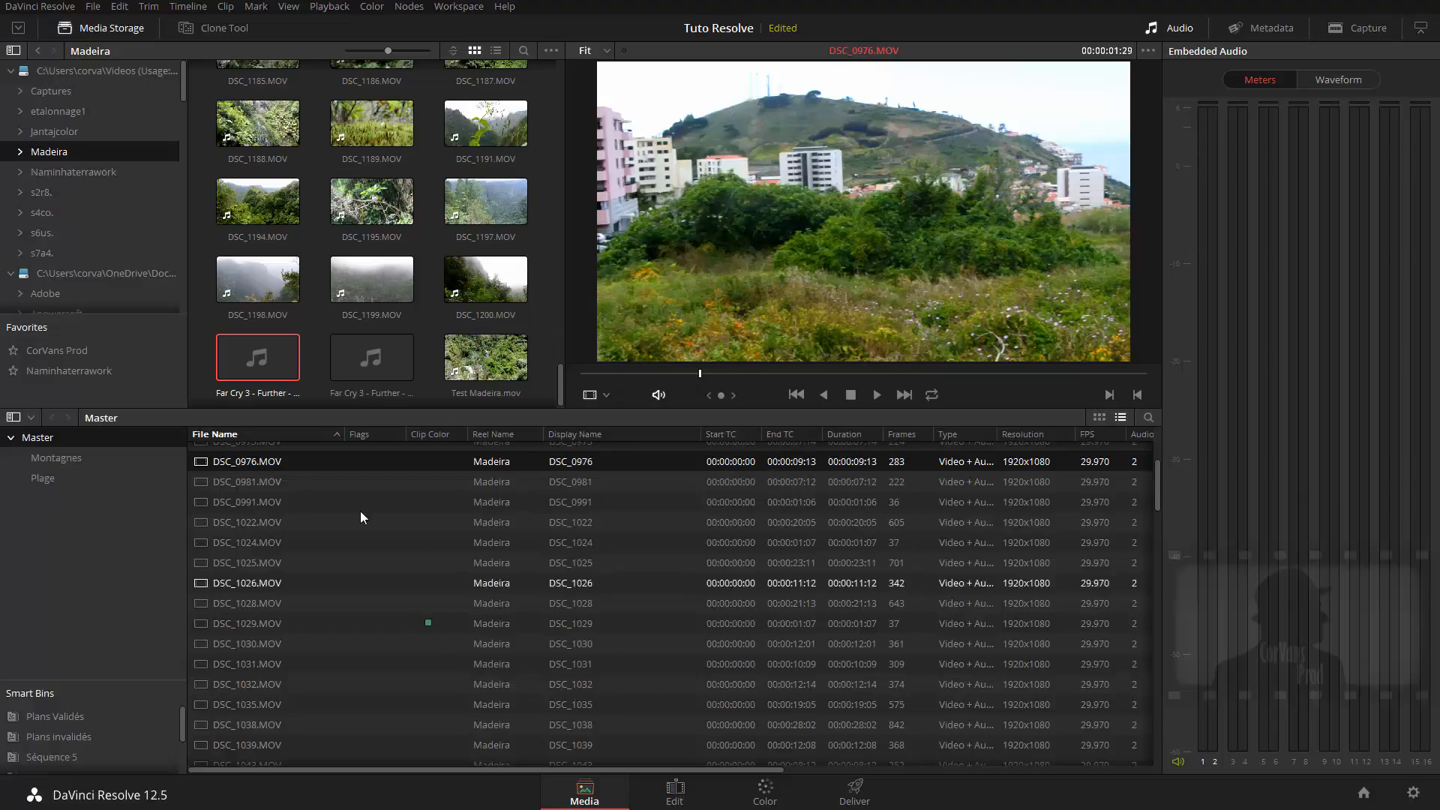
Place DSC_0976 at the start of the Test timeline and move the playhead to 01:00:05:42.
left_click(675, 794)
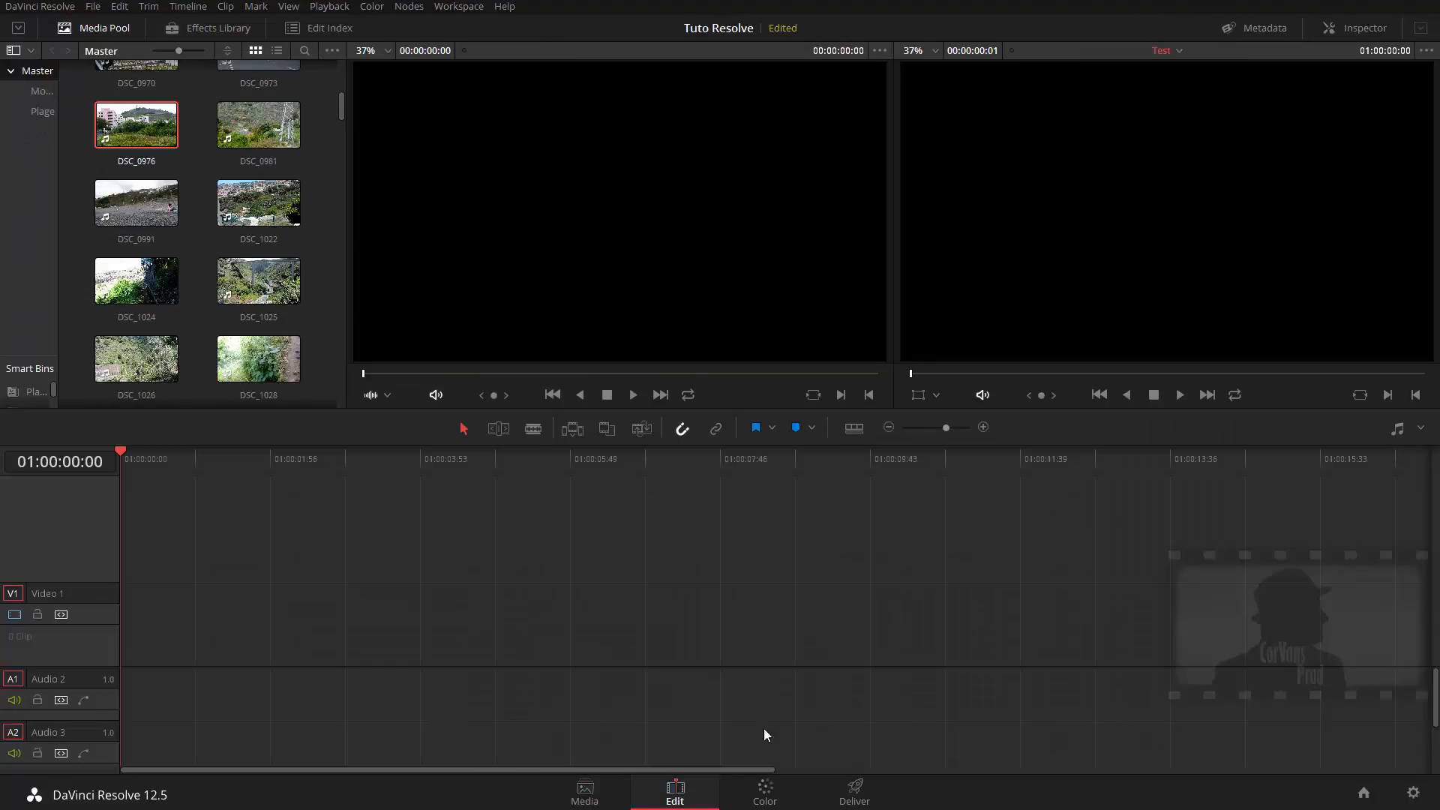
left_click_drag(139, 124, 132, 619)
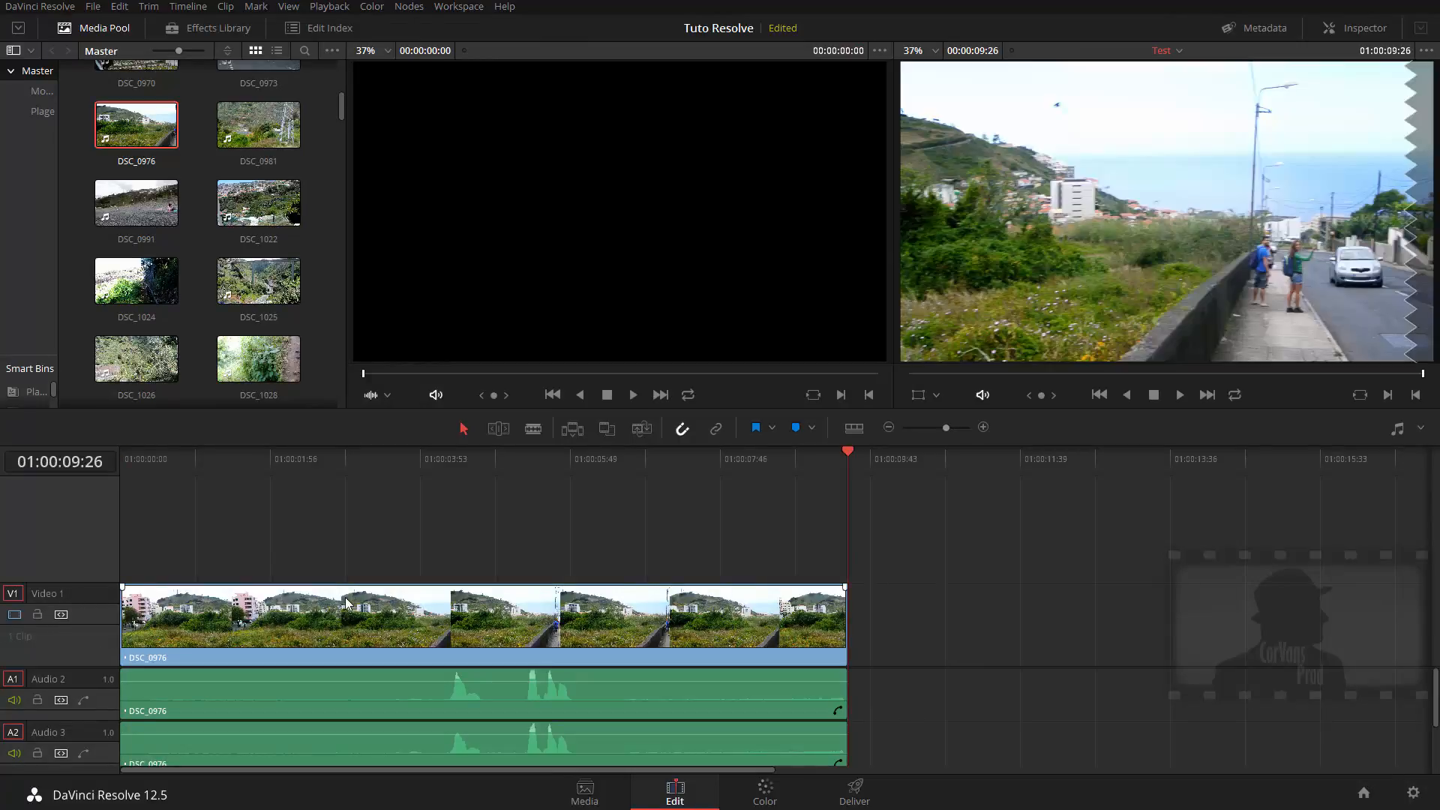
left_click_drag(489, 456, 562, 450)
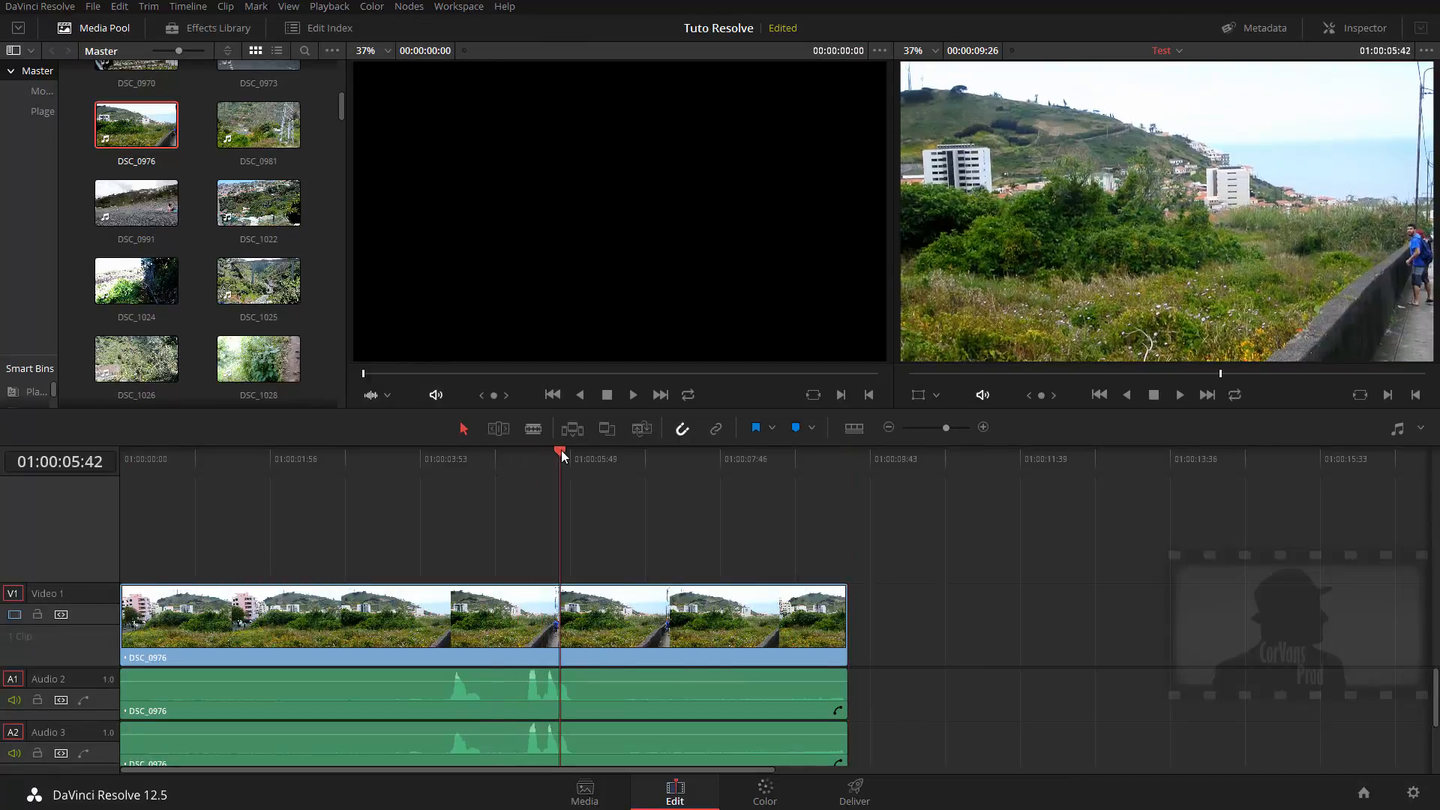
Delete the DSC_0976 video and audio clips from the Test timeline.
left_click(568, 598)
left_click_drag(894, 739, 634, 579)
key("Delete")
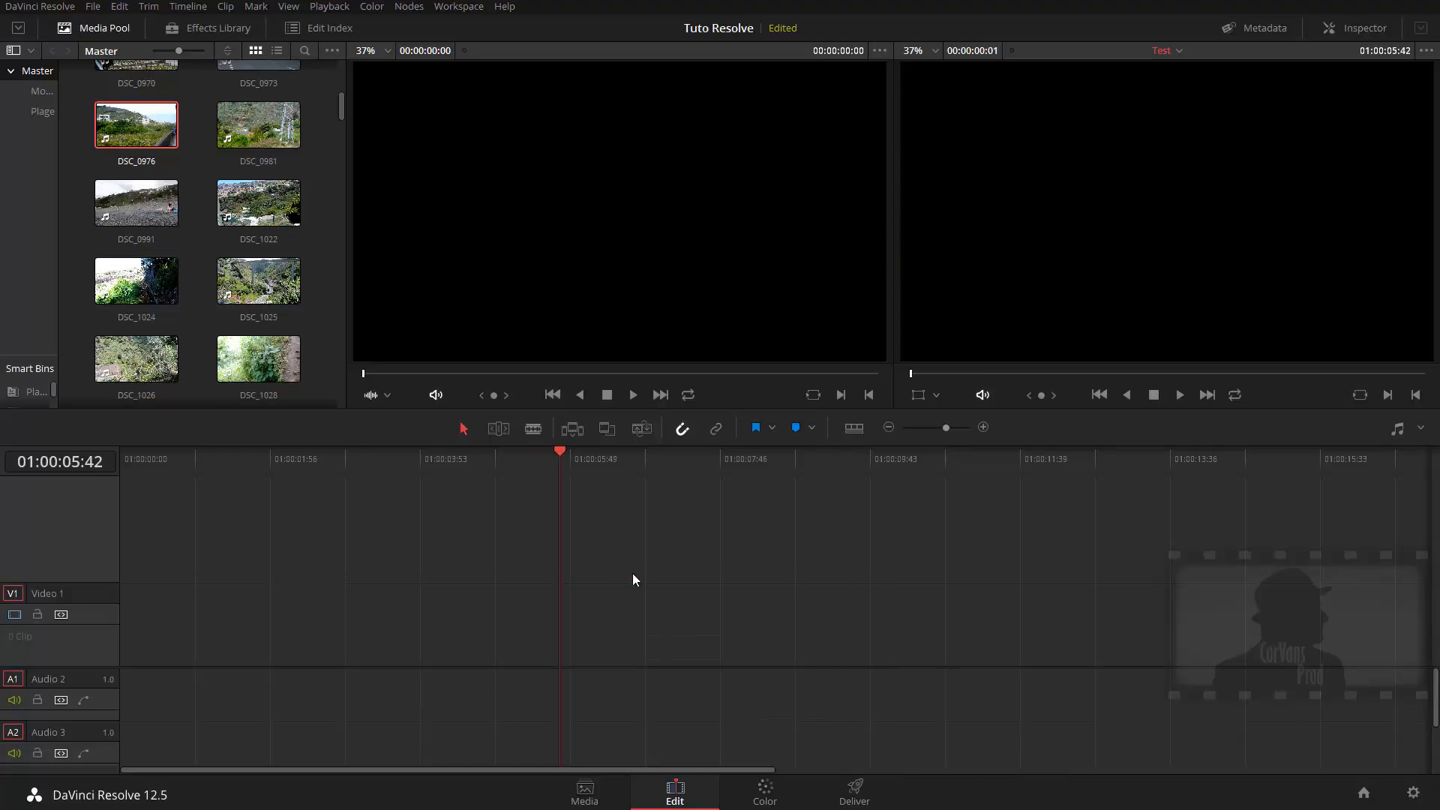
Reopen the audio clip attributes of DSC_0976.MOV in the Media page and try the 5.1 channel format.
left_click(584, 793)
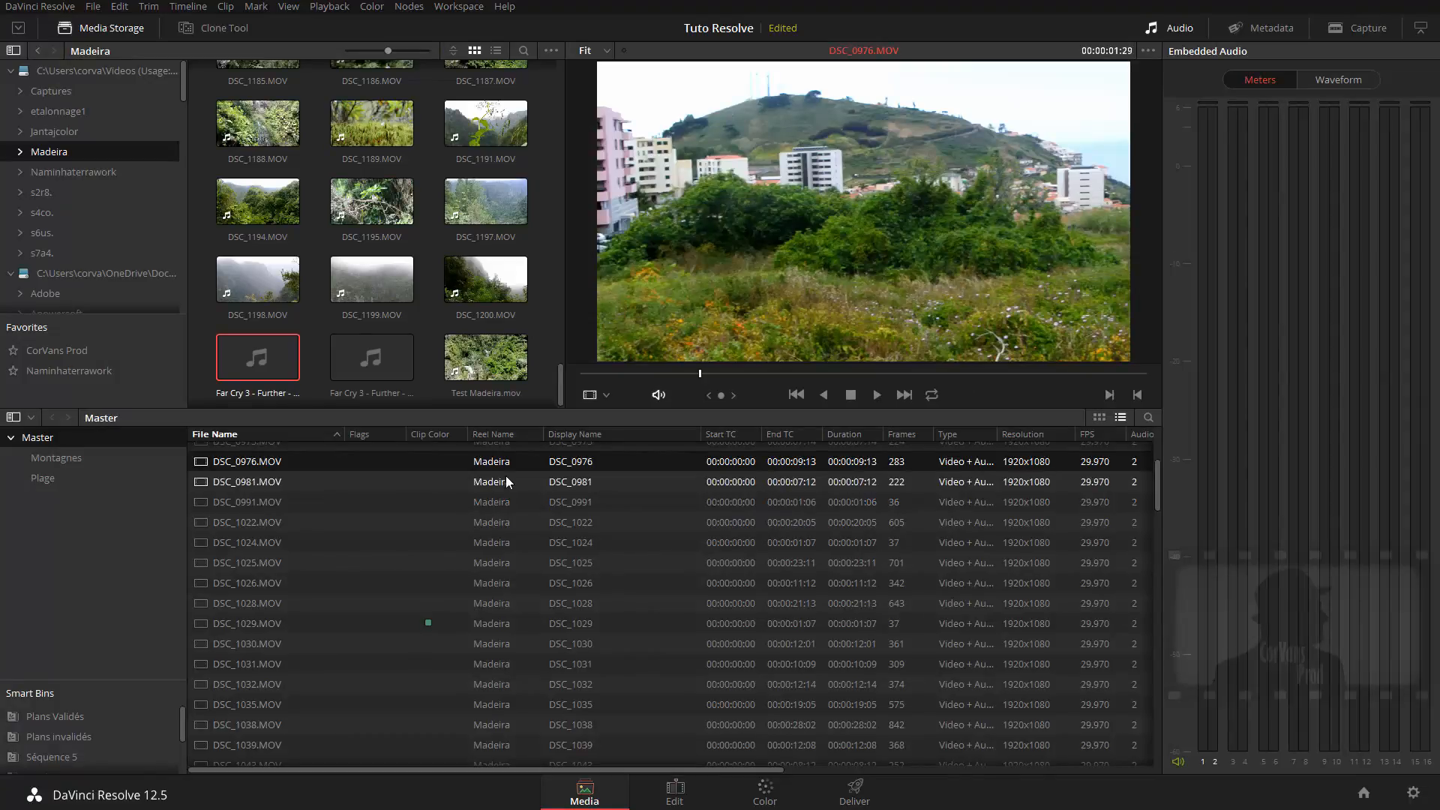
right_click(525, 461)
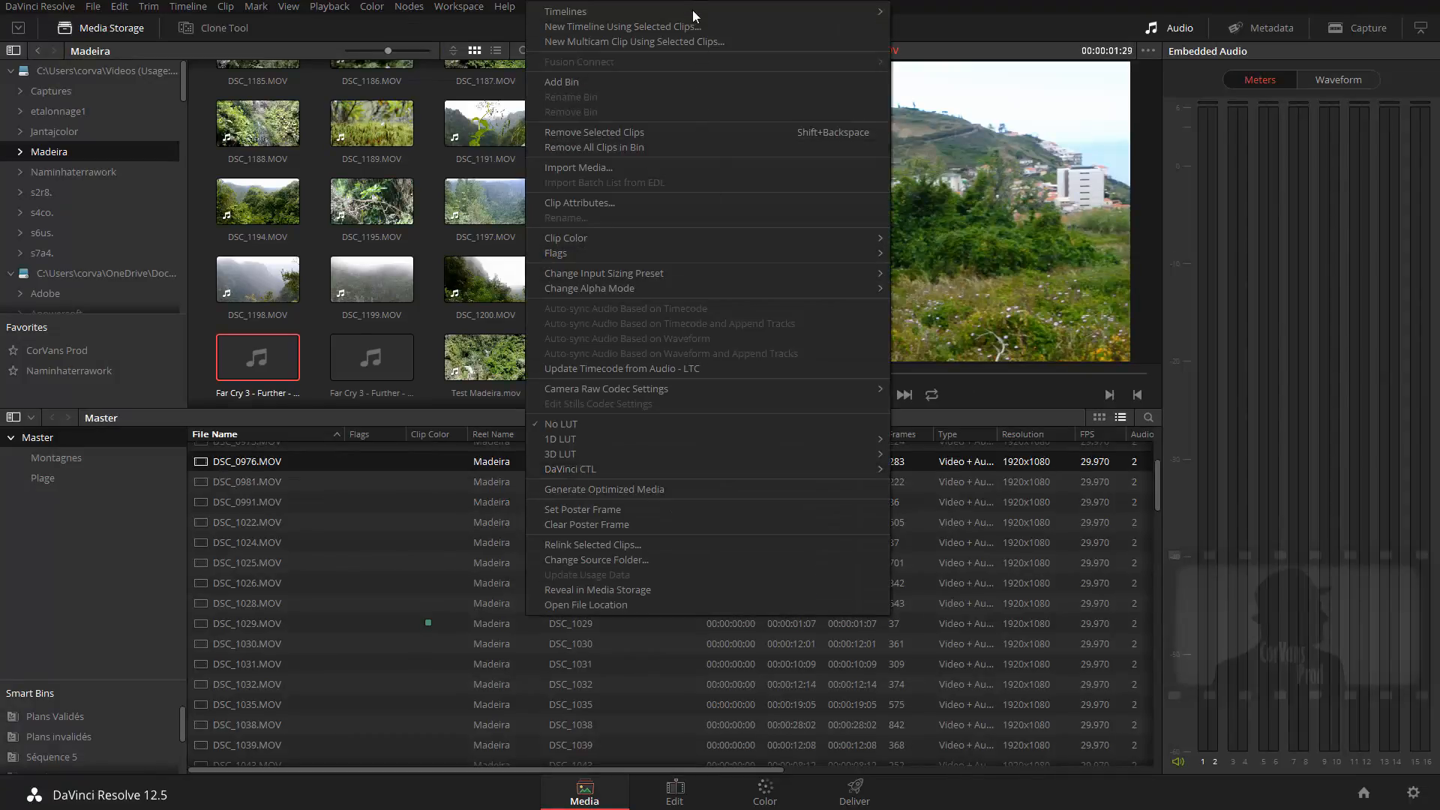
left_click(625, 202)
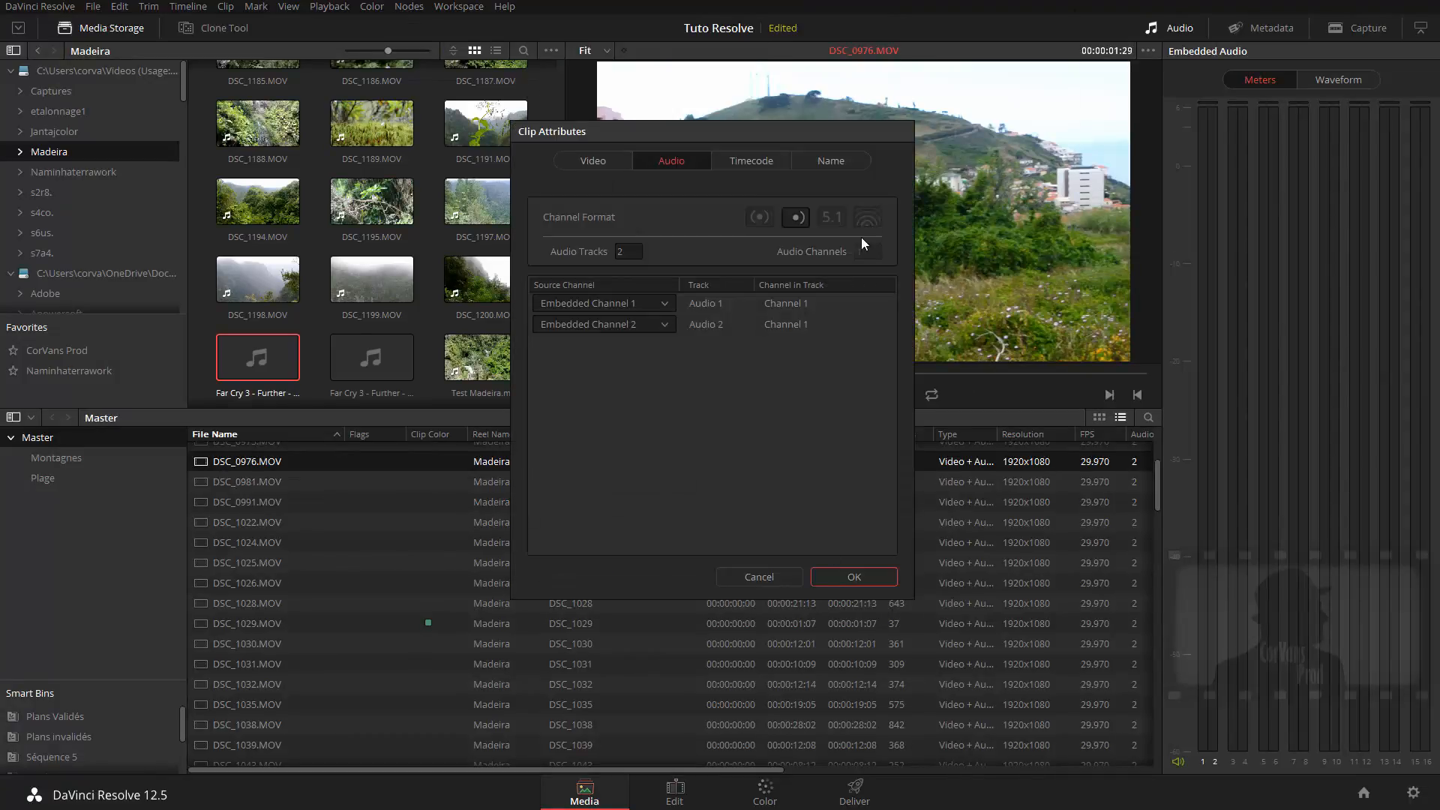
left_click(831, 210)
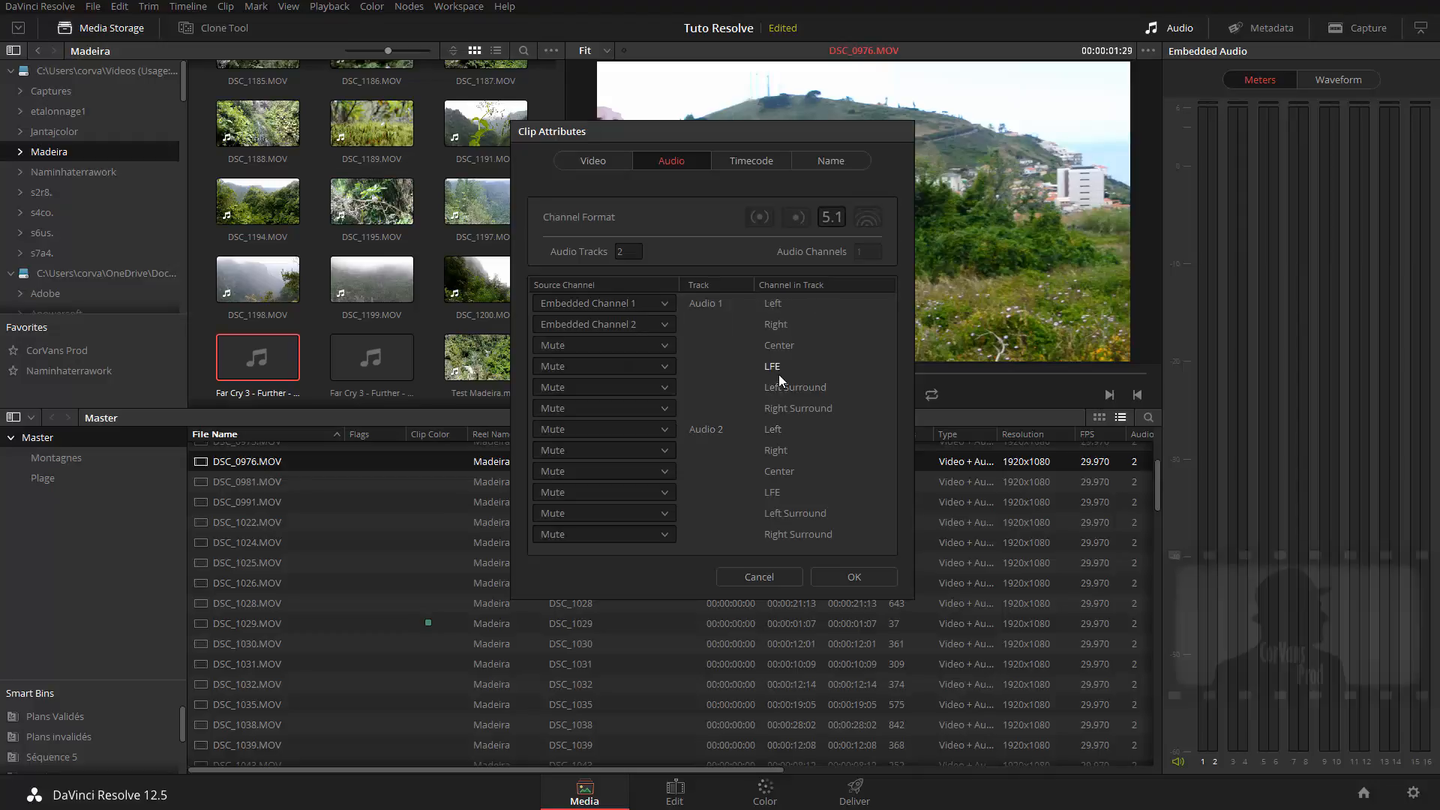
Try the adaptive channel format with 2 audio tracks and 9 audio channels, and look through the source channel list.
left_click(868, 217)
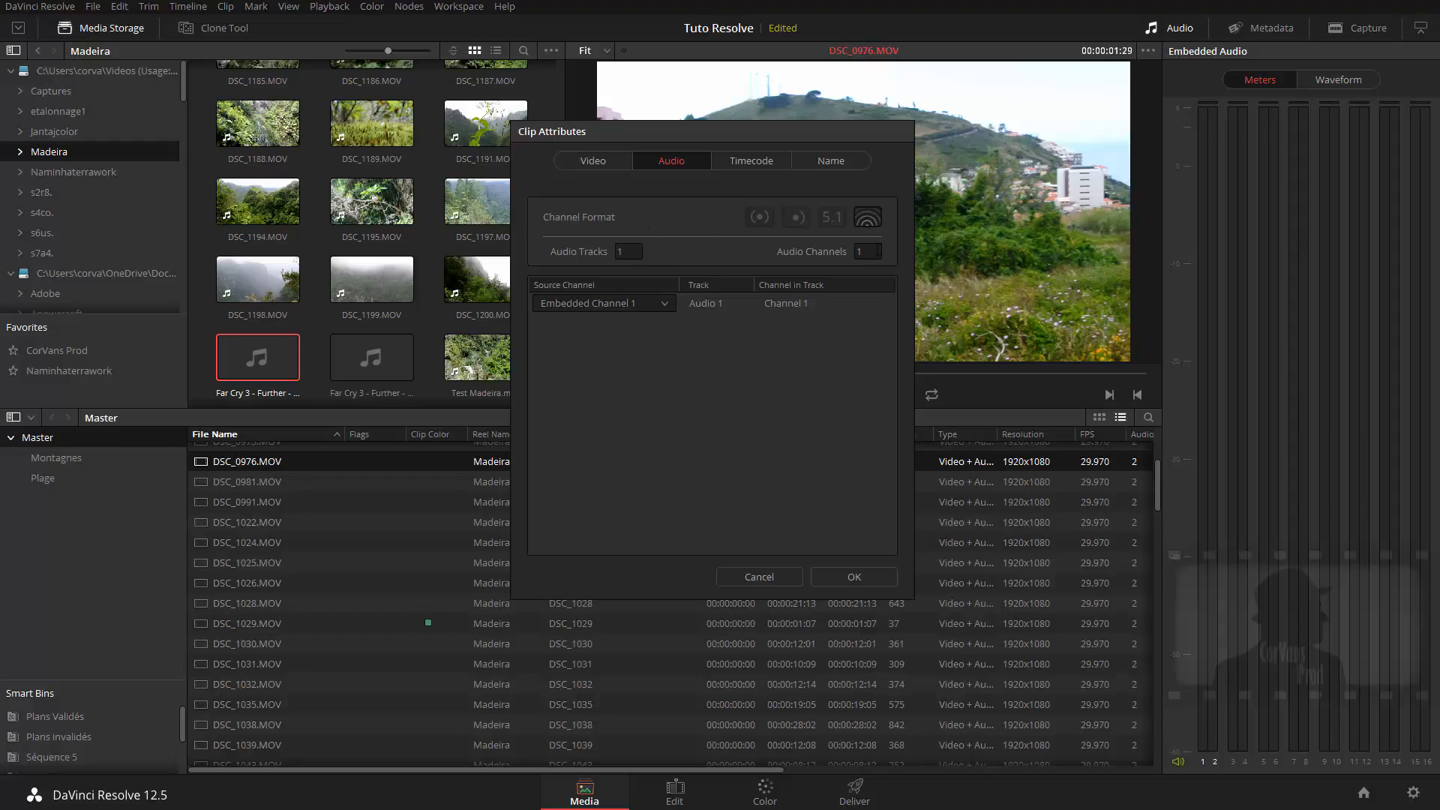
left_click(870, 251)
left_click(625, 252)
key("BackSpace")
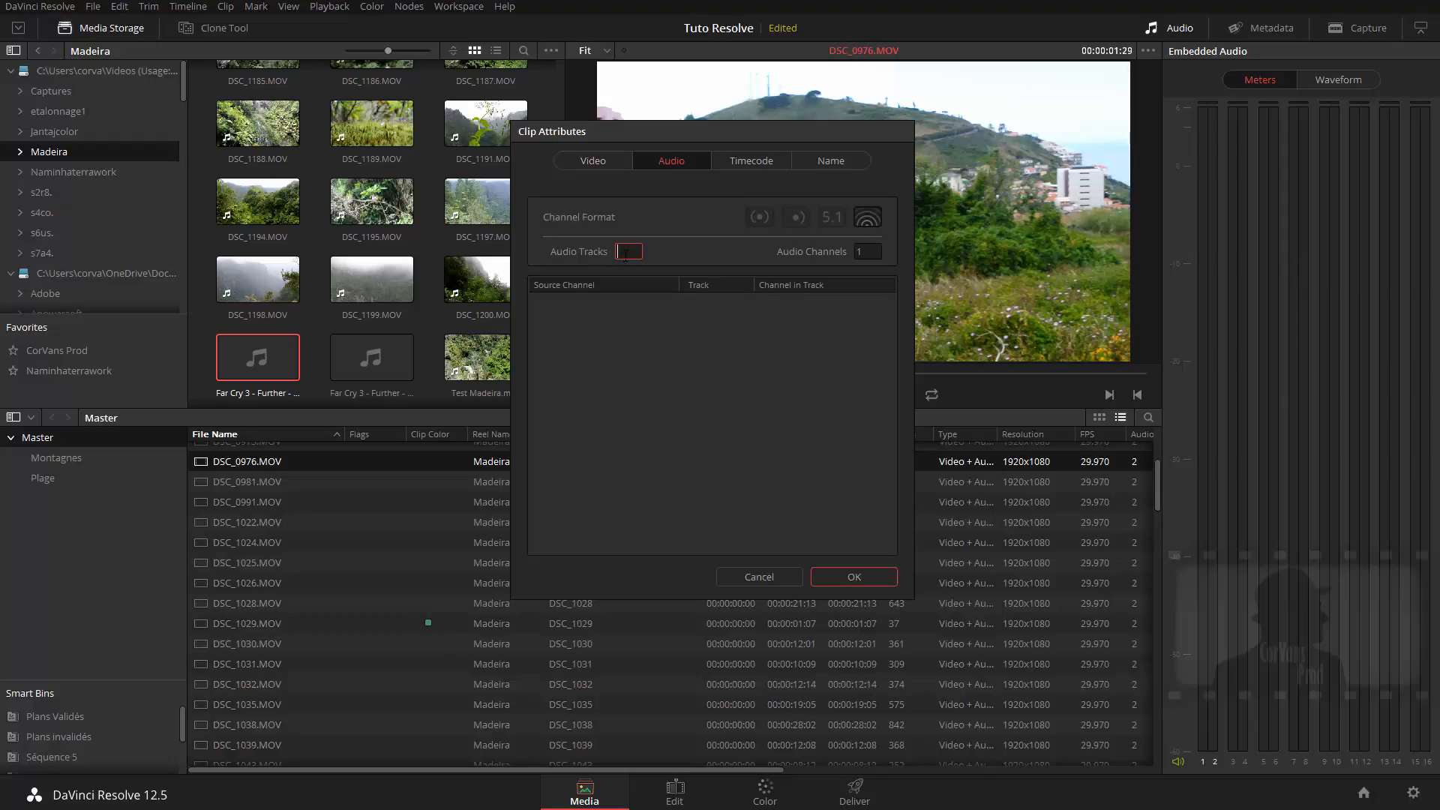
type("2")
left_click(868, 248)
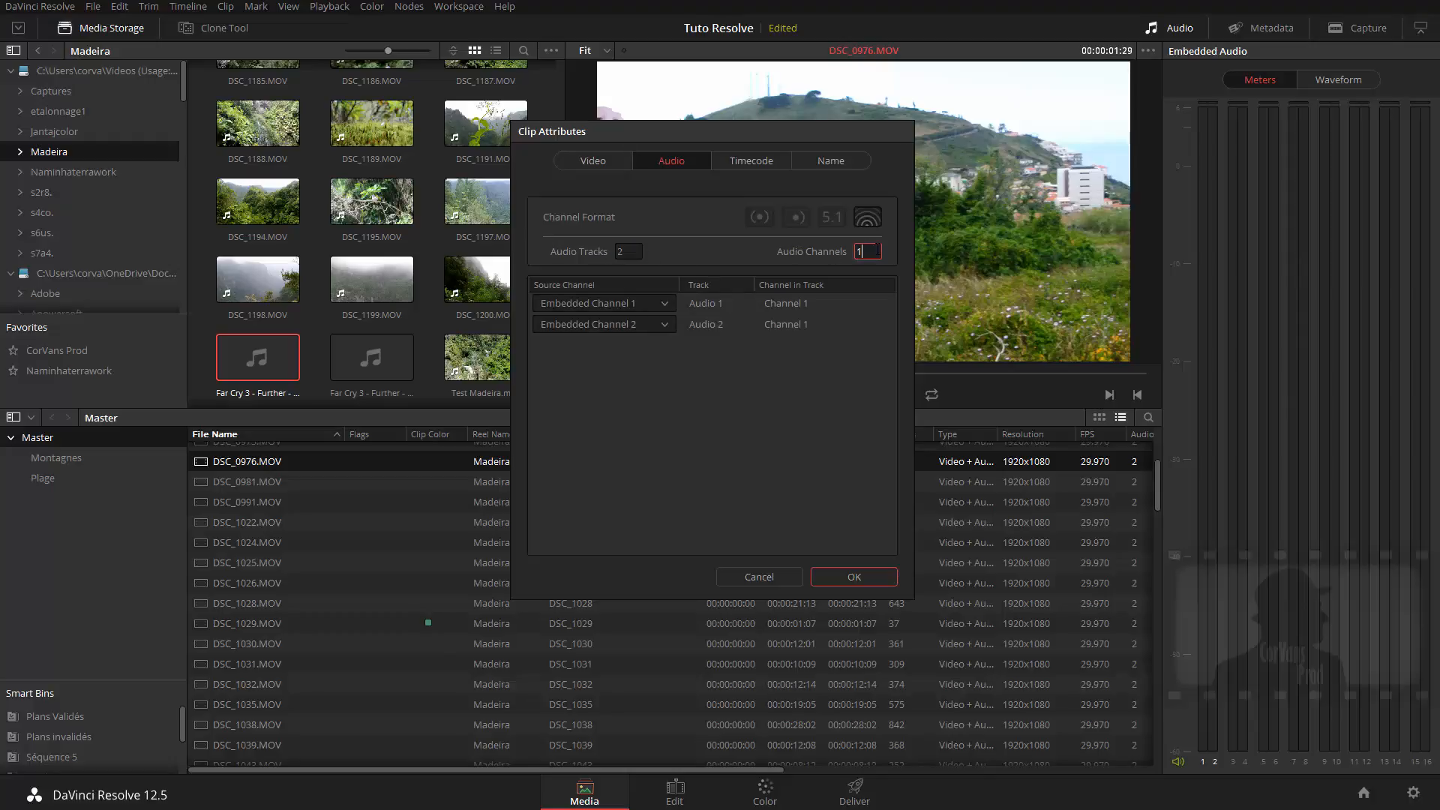
key("BackSpace")
type("9")
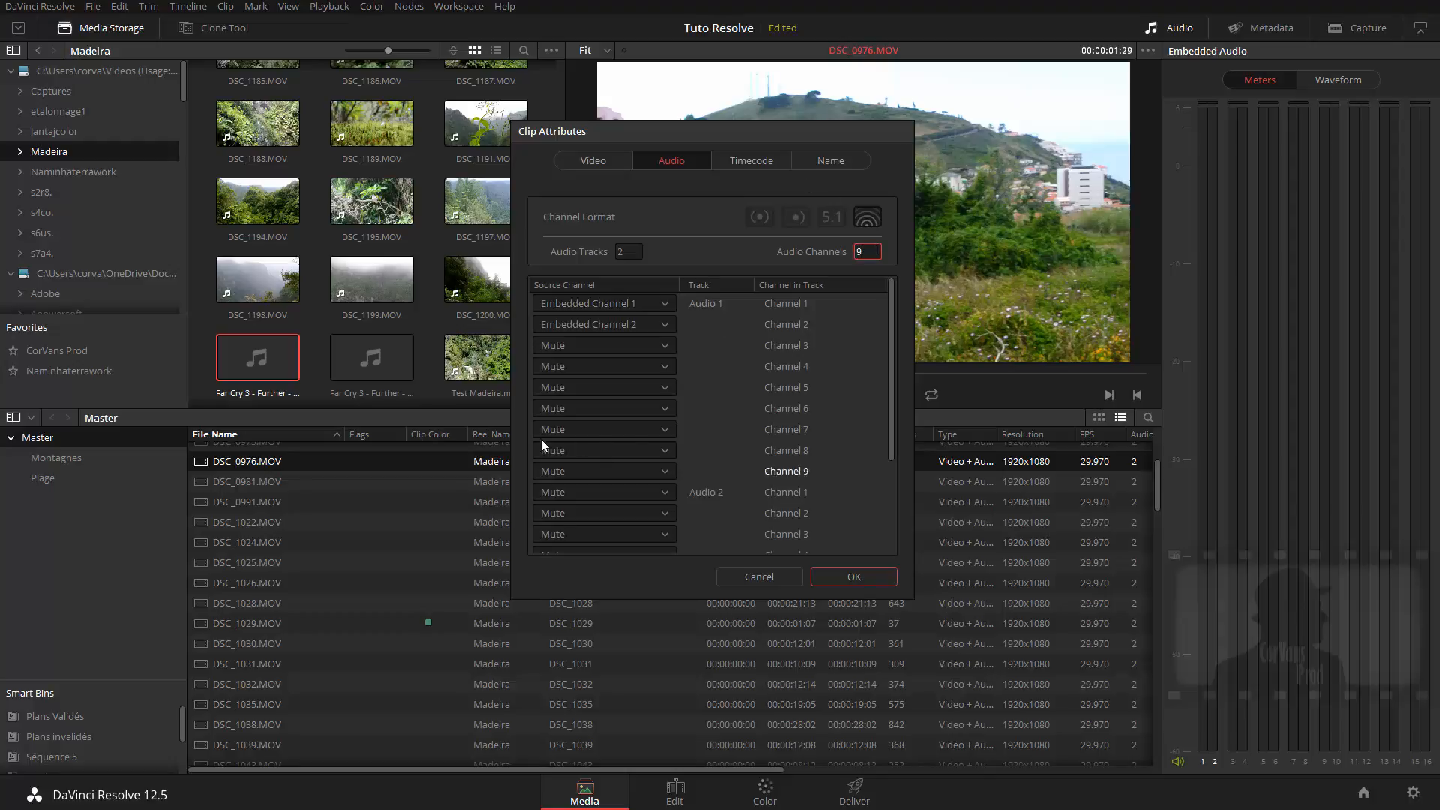
scroll(698, 434, "down", 3)
scroll(709, 438, "up", 3)
Switch the channel format to stereo and cancel the clip attributes.
left_click(760, 216)
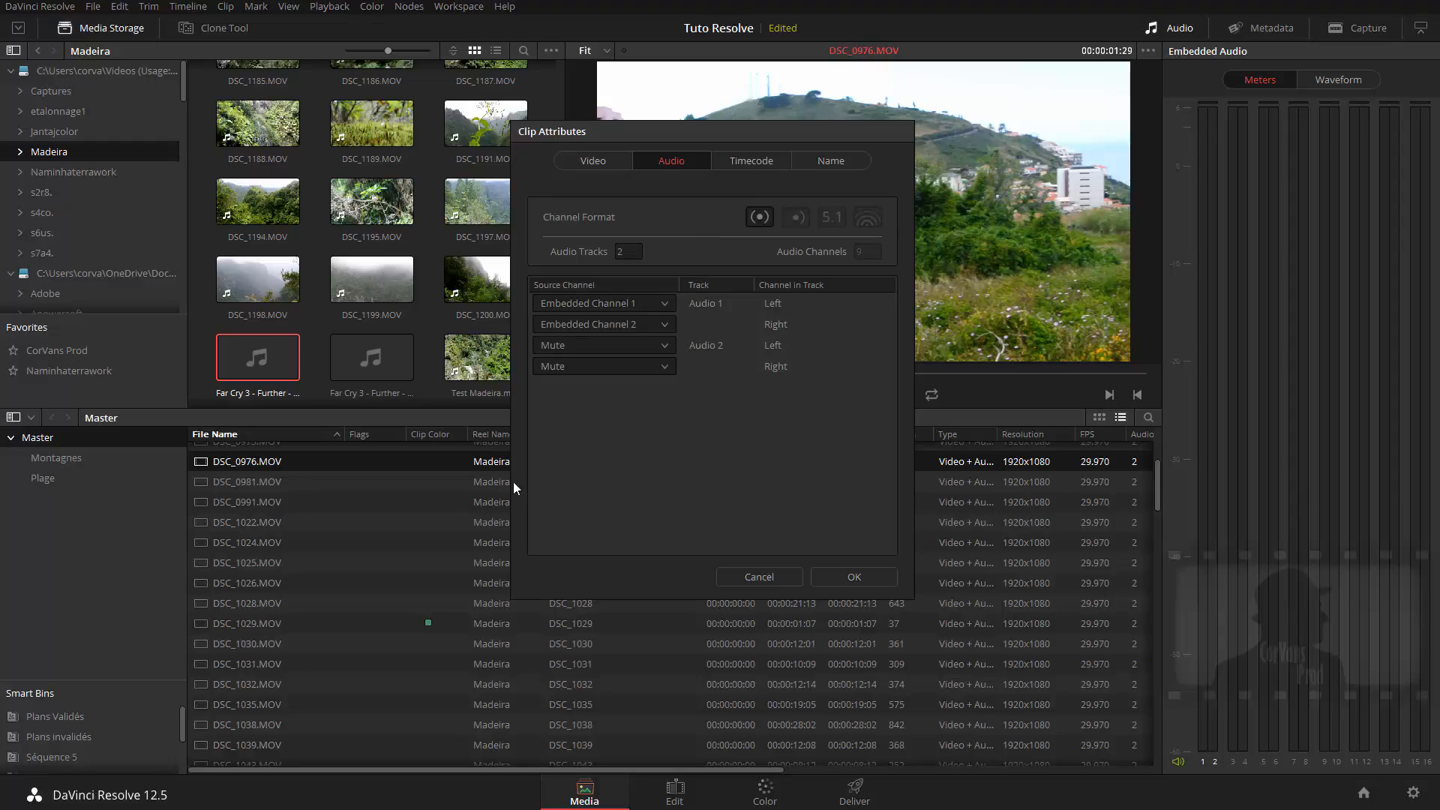
left_click(759, 576)
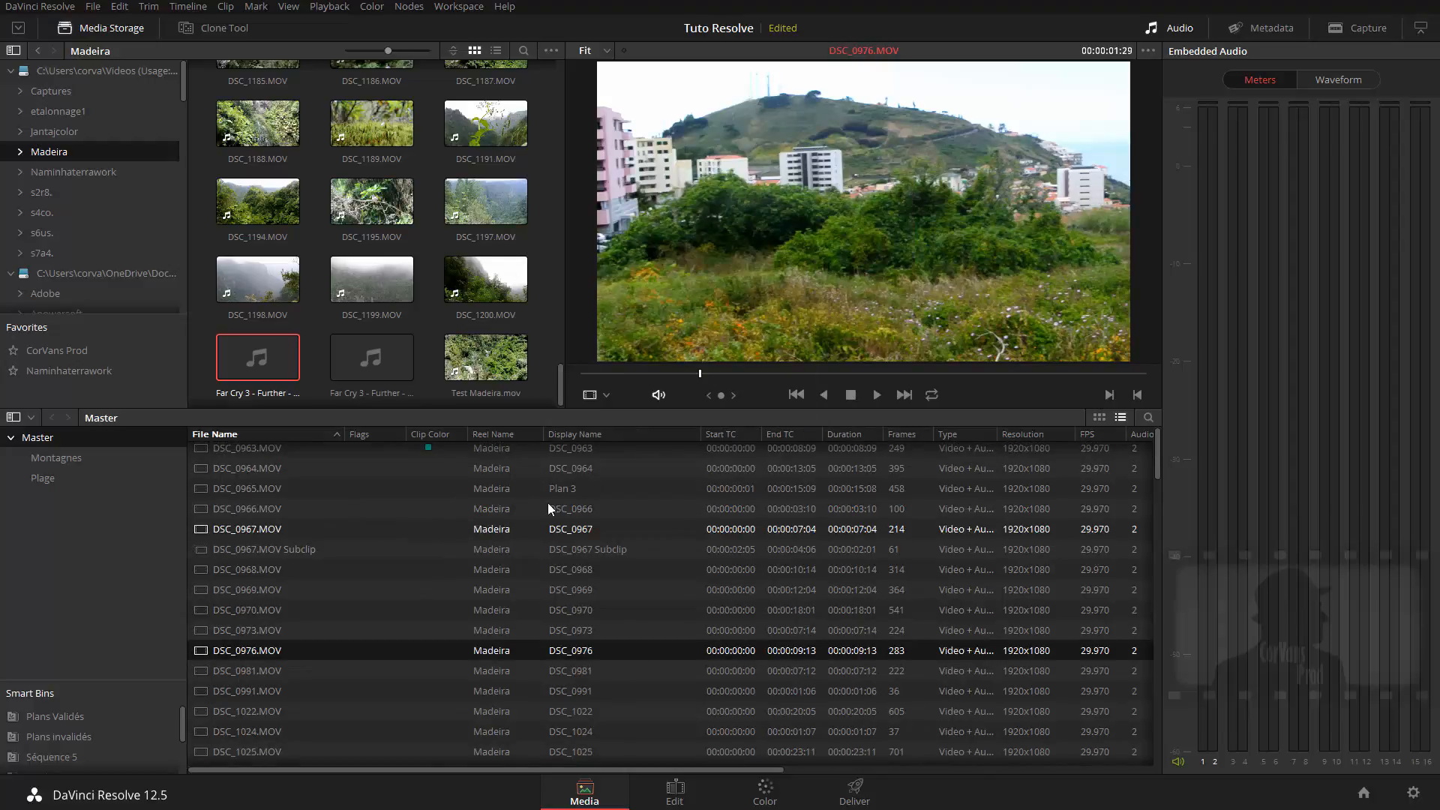
Leave the Tuto Resolve project and open the project Resolve Into Tutos.
left_click(1365, 791)
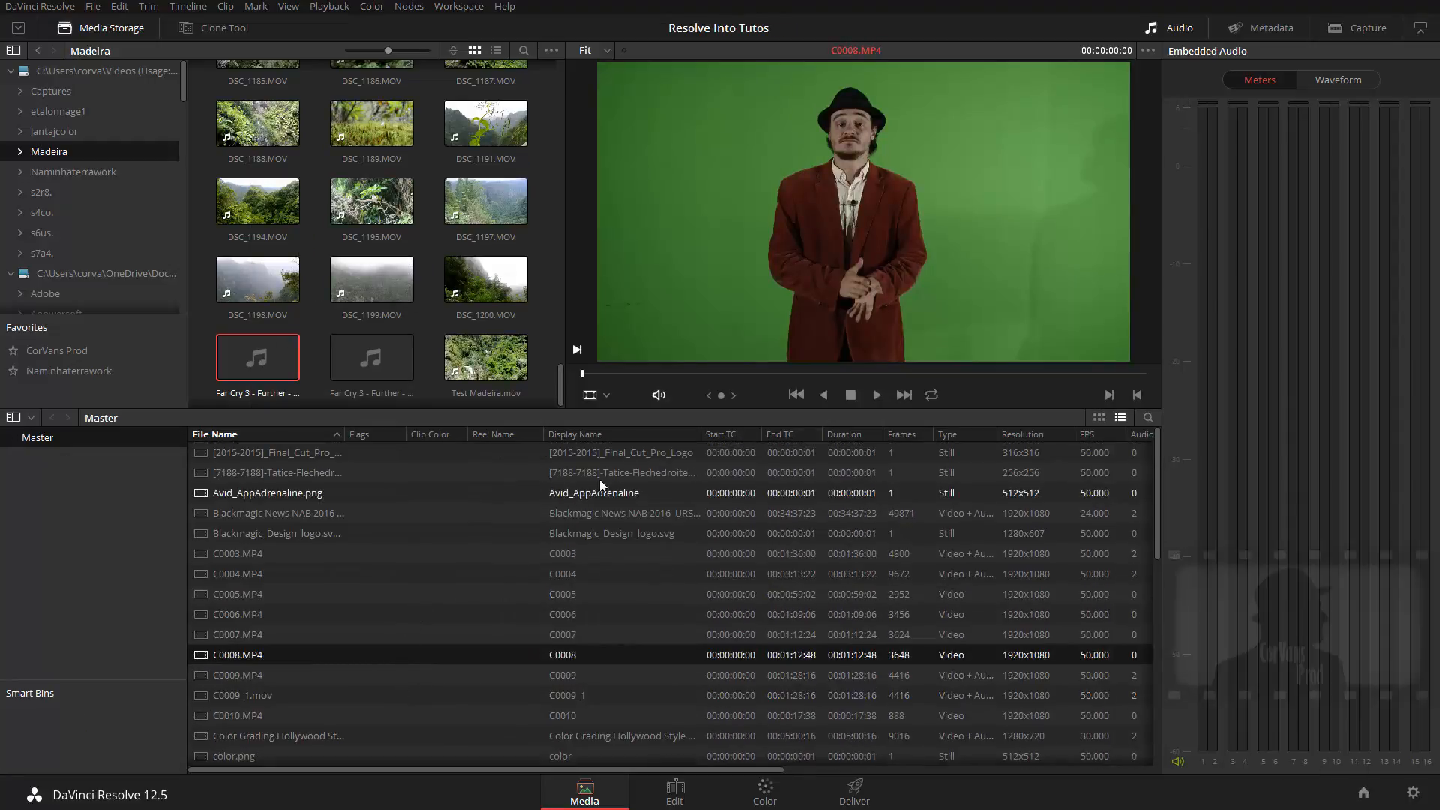
Play the start of C0009_1.mov in the viewer to monitor its camera audio, and stop playback.
left_click(870, 399)
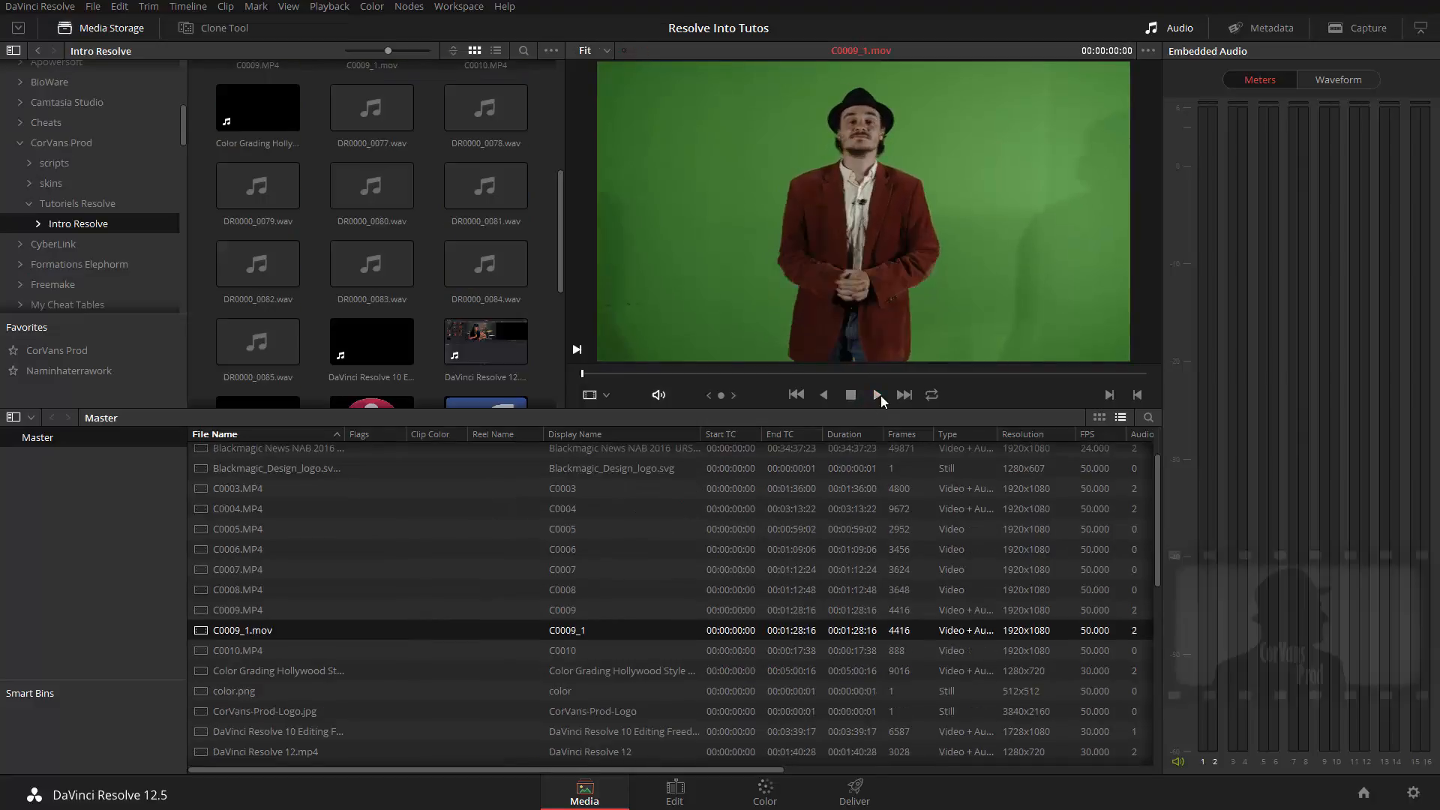
left_click(879, 396)
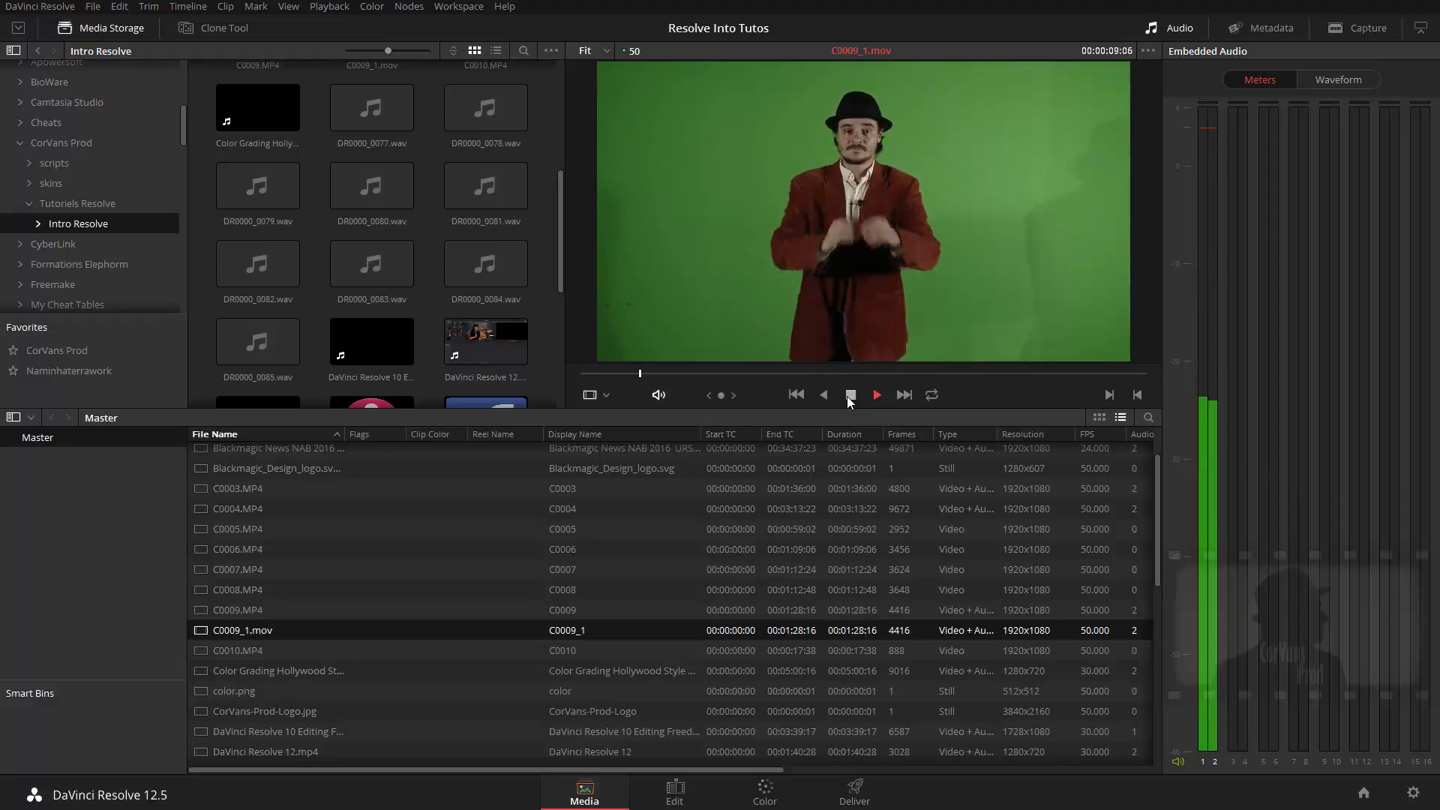
left_click(850, 396)
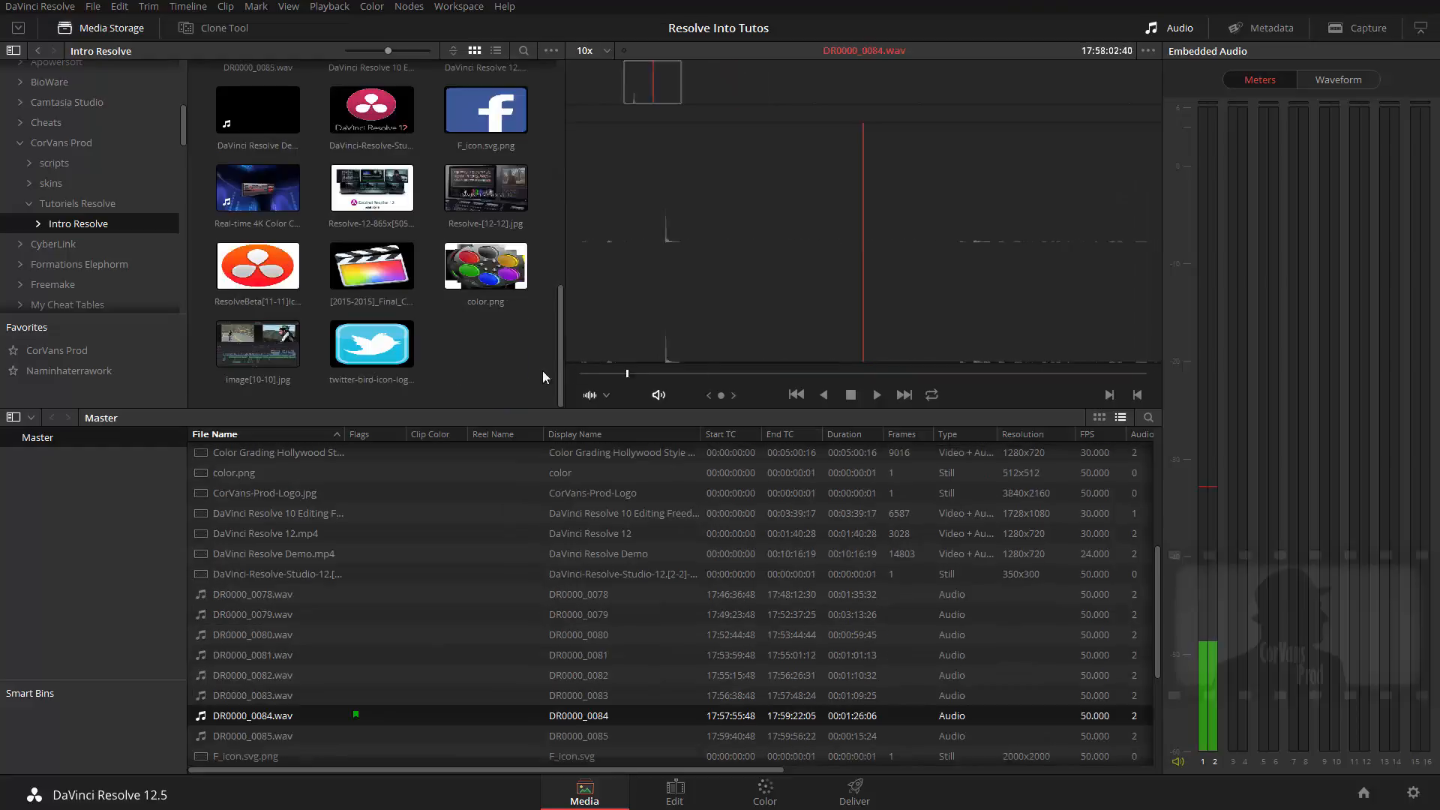
Scrub through DR0000_0084.wav, play a short passage to check its audio levels, and stop playback.
left_click_drag(543, 370, 615, 363)
left_click(876, 394)
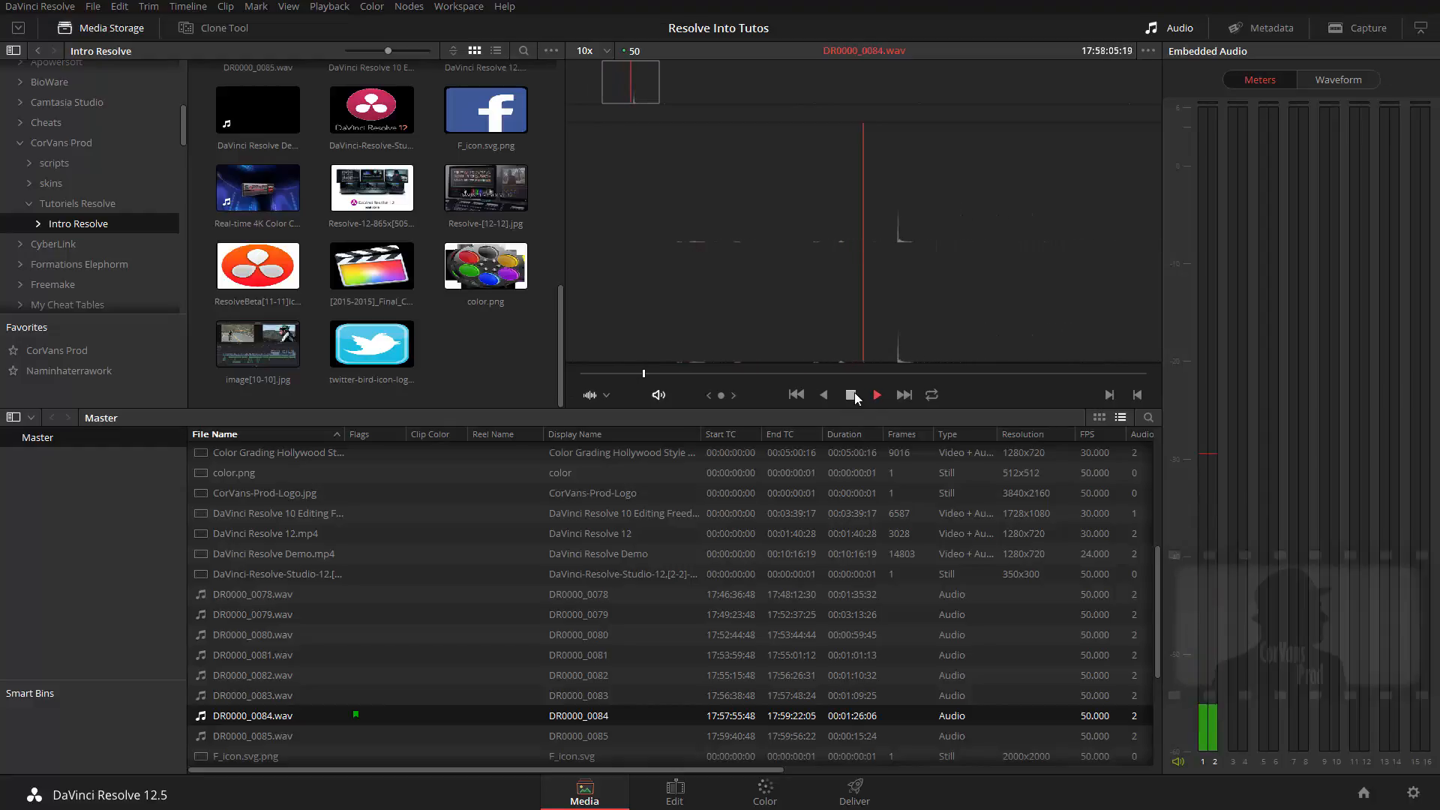
left_click(855, 394)
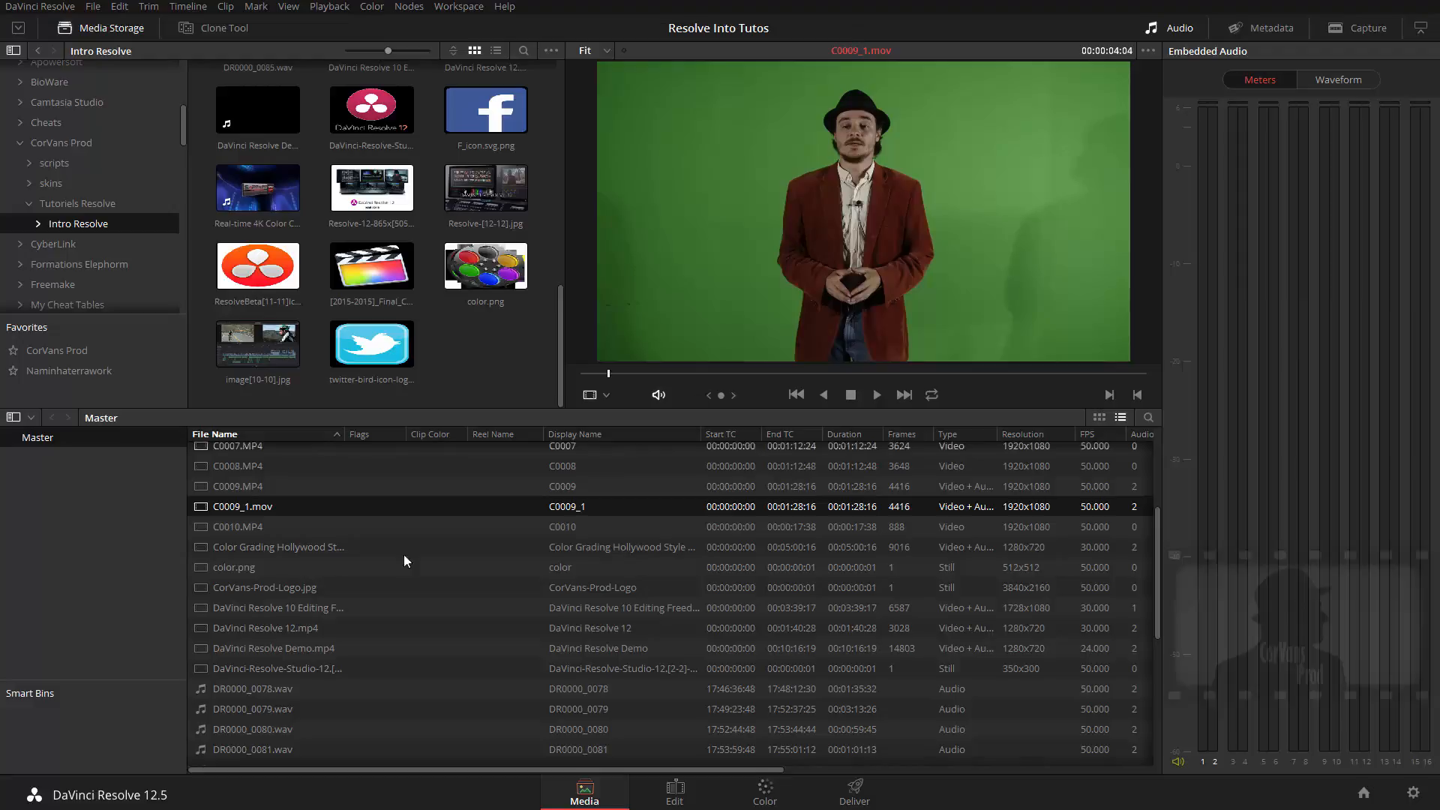
Select C0009_1.mov and DR0000_0084.wav together and auto-sync their audio based on waveform with appended tracks.
scroll(380, 576, "down", 1)
scroll(379, 576, "up", 1)
scroll(362, 570, "down", 4)
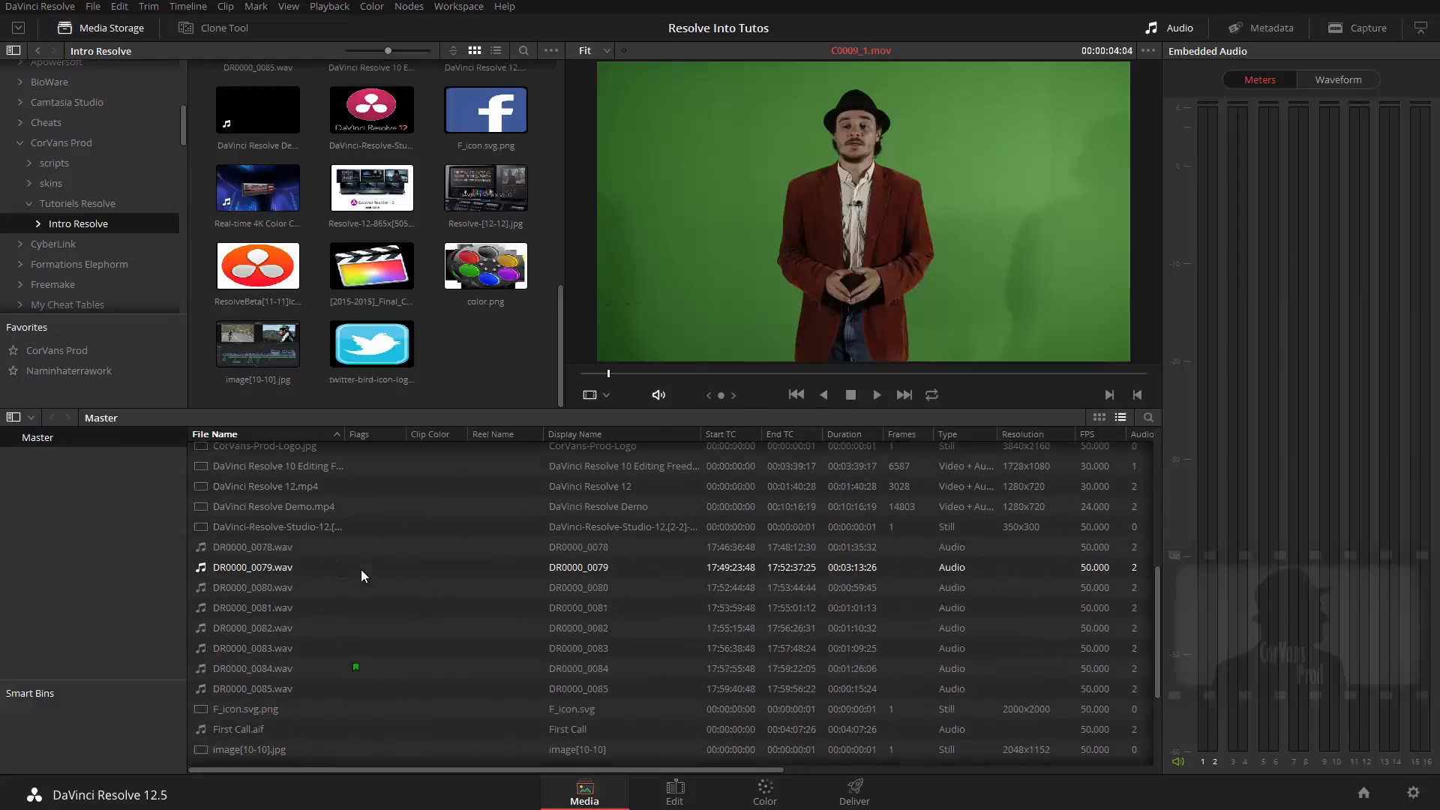
left_click(321, 615)
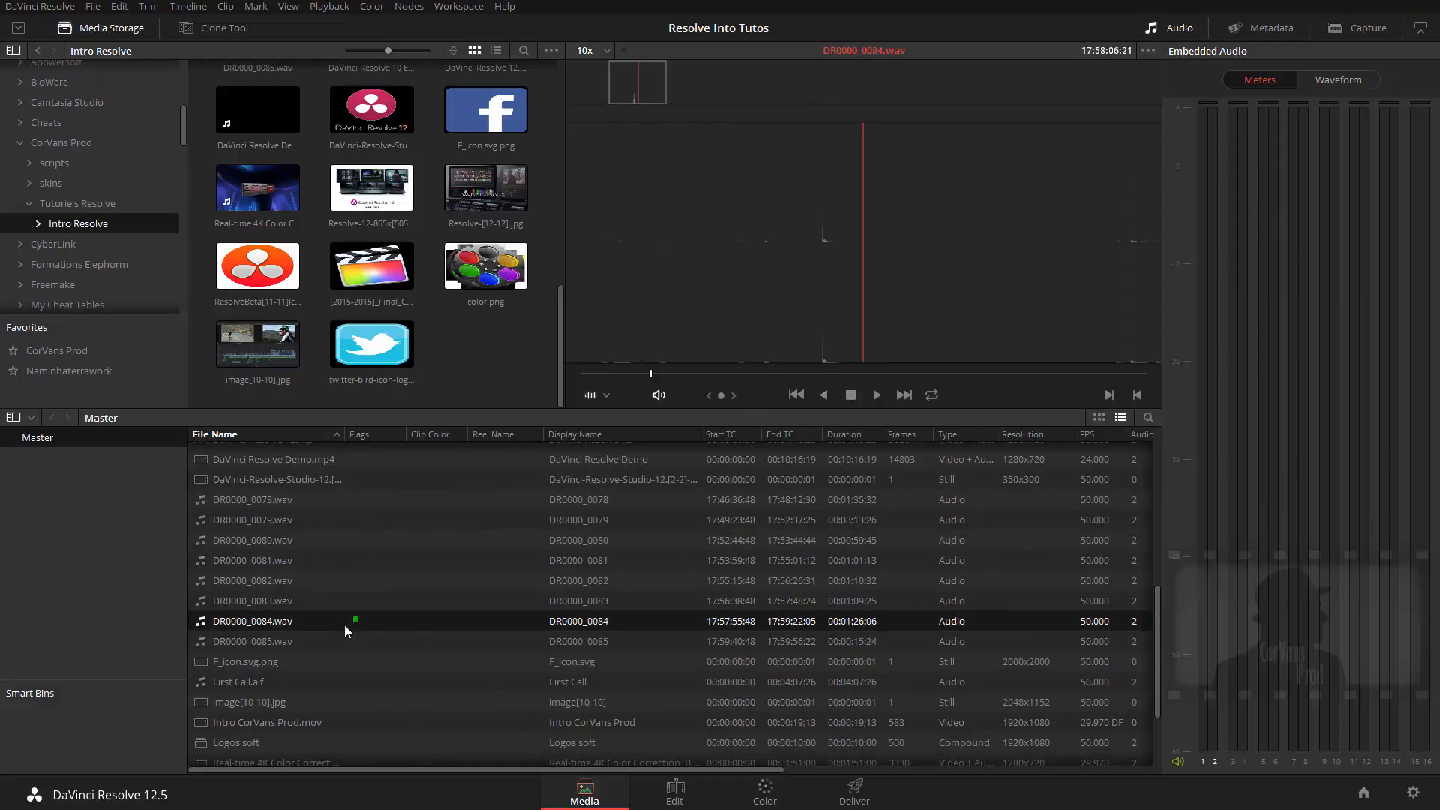
scroll(390, 630, "up", 3)
scroll(402, 633, "up", 2)
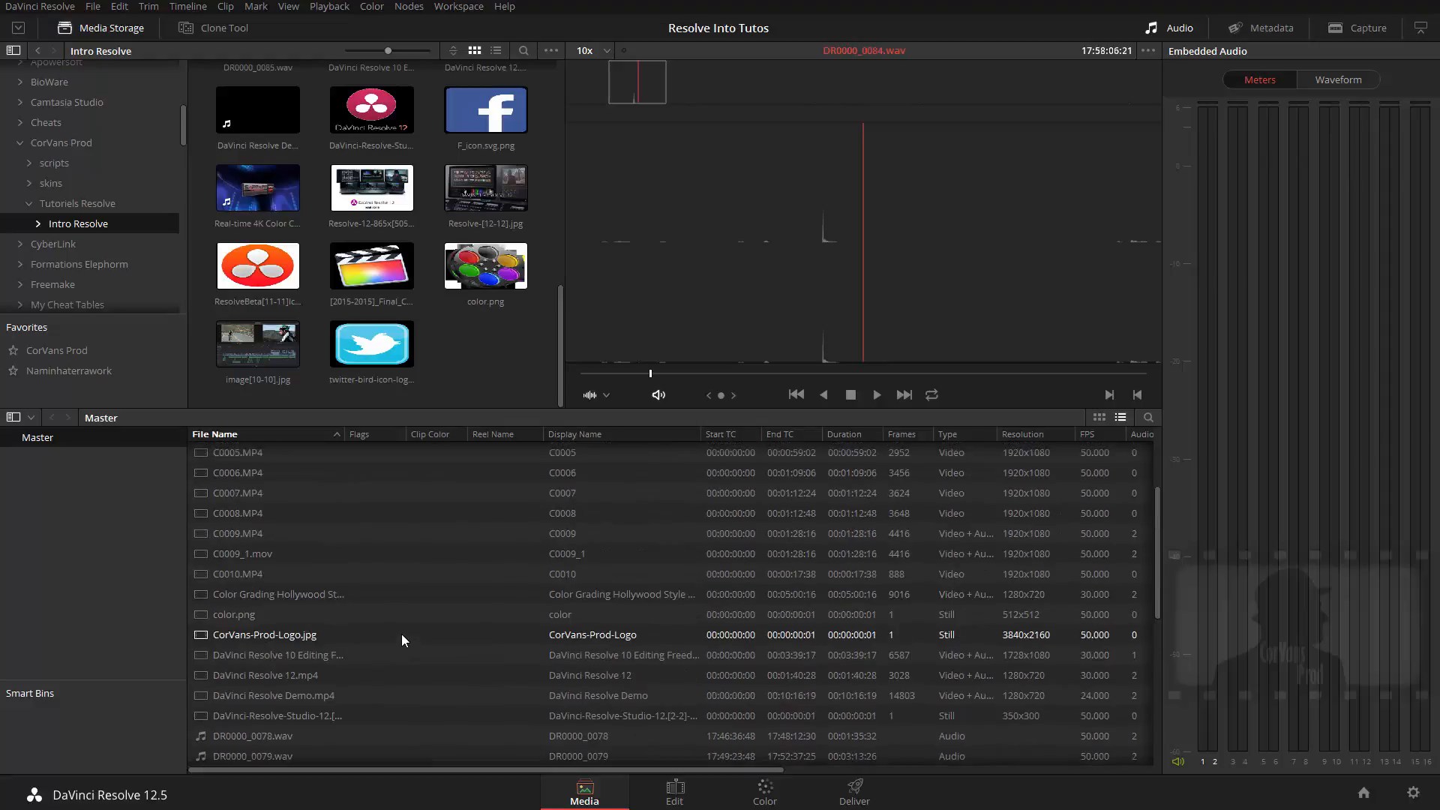
scroll(399, 572, "down", 3)
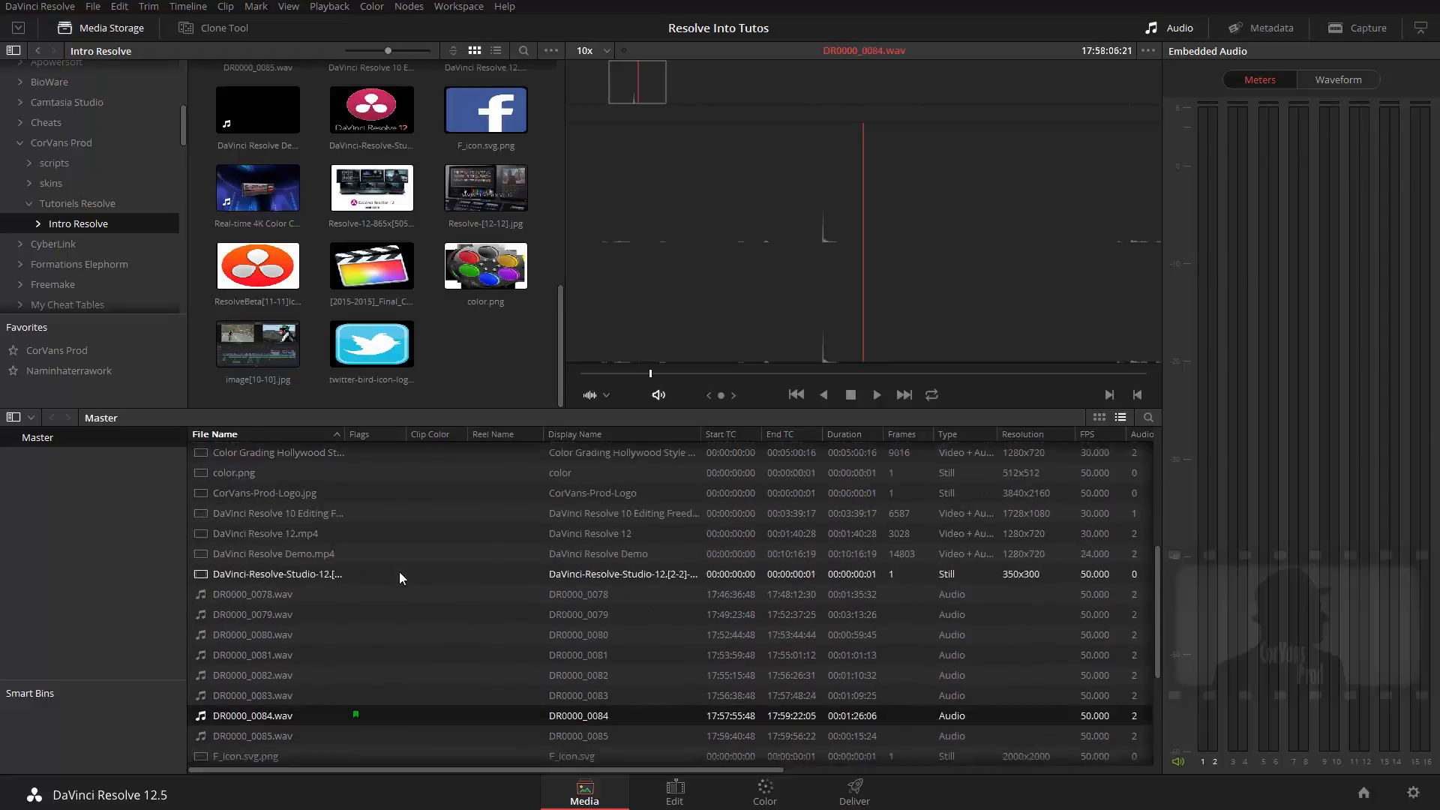
scroll(399, 571, "up", 2)
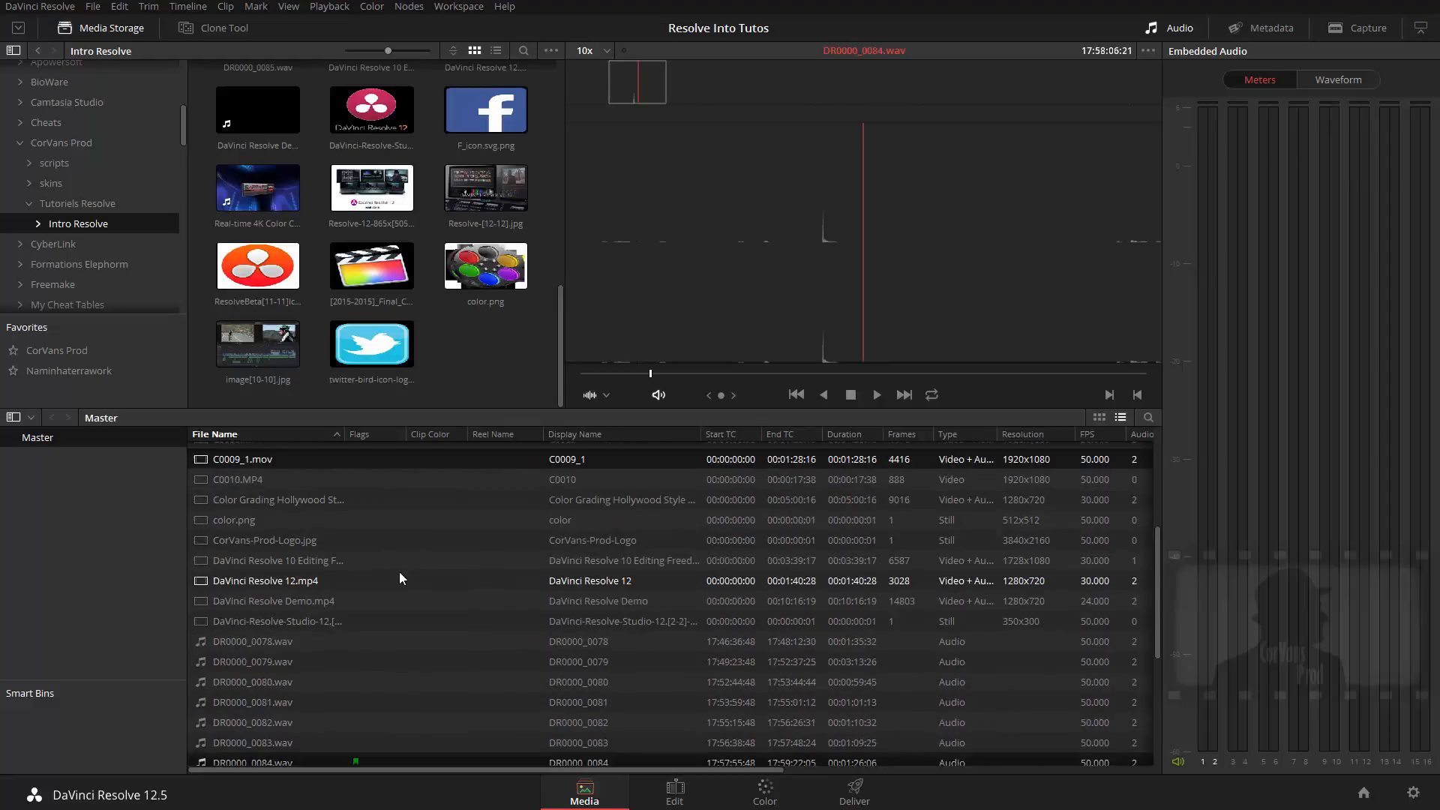
right_click(273, 453)
mouse_move(298, 461)
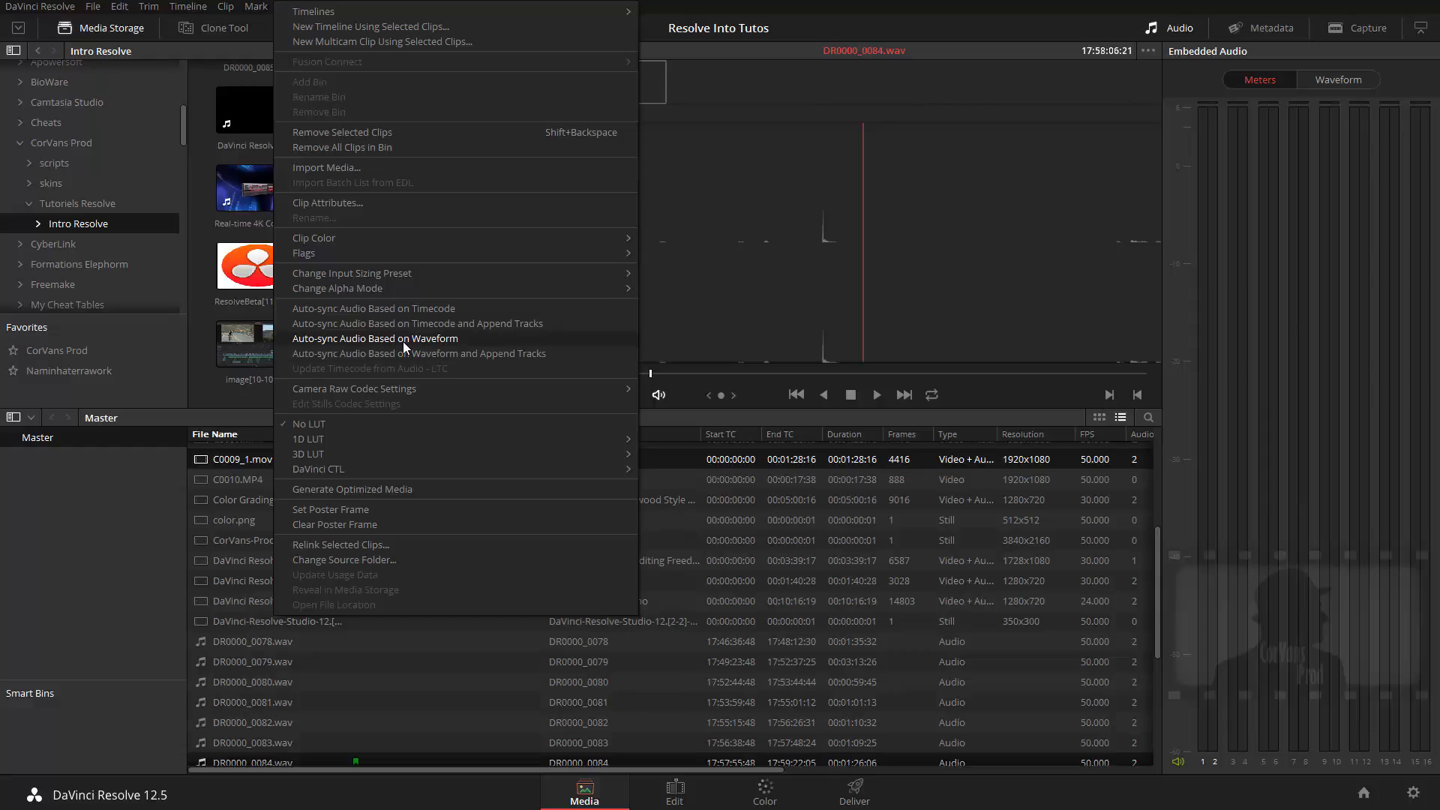
left_click(492, 353)
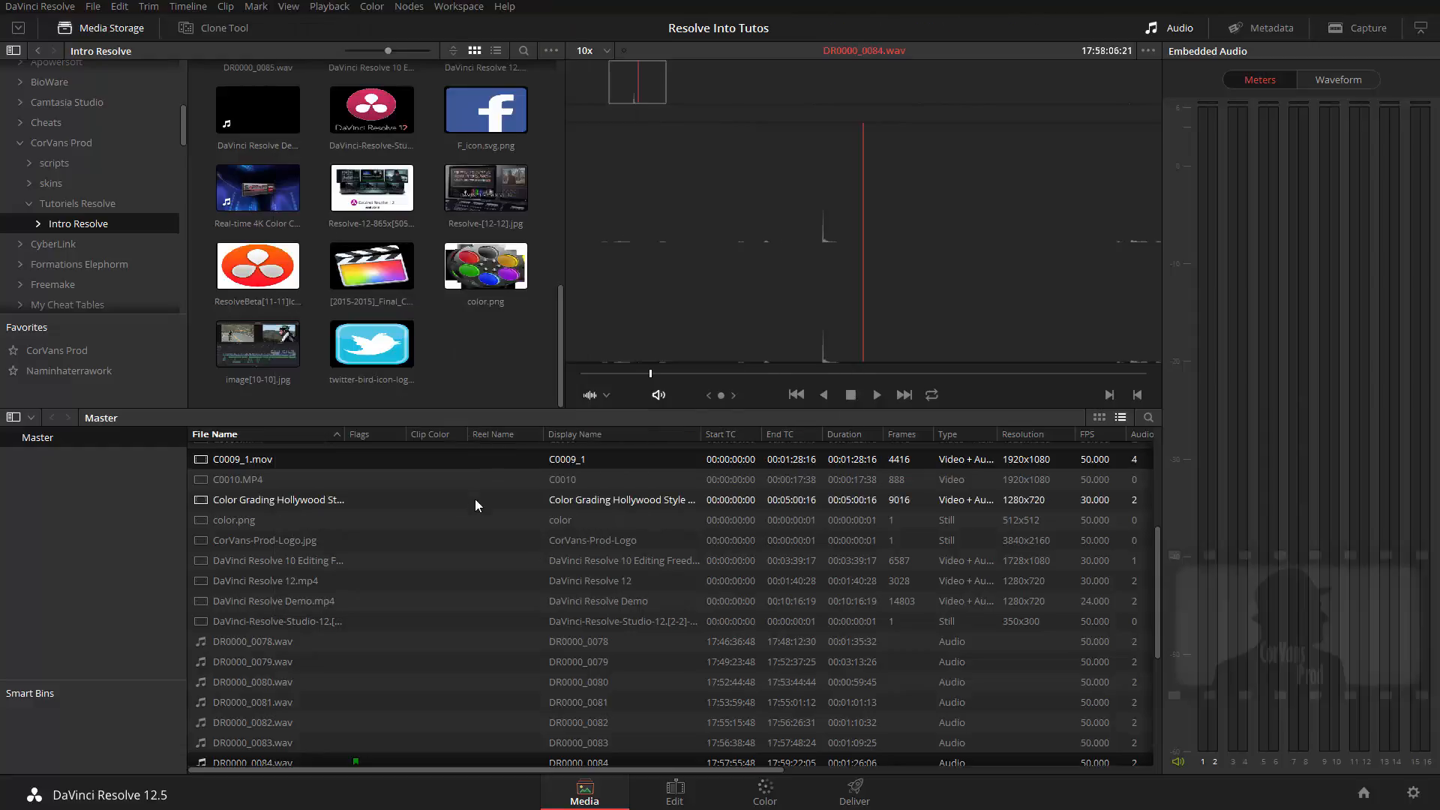
Play two passages of the synced C0009_1.mov to compare the camera and appended audio channels on the meters.
scroll(428, 560, "down", 1)
scroll(426, 553, "up", 4)
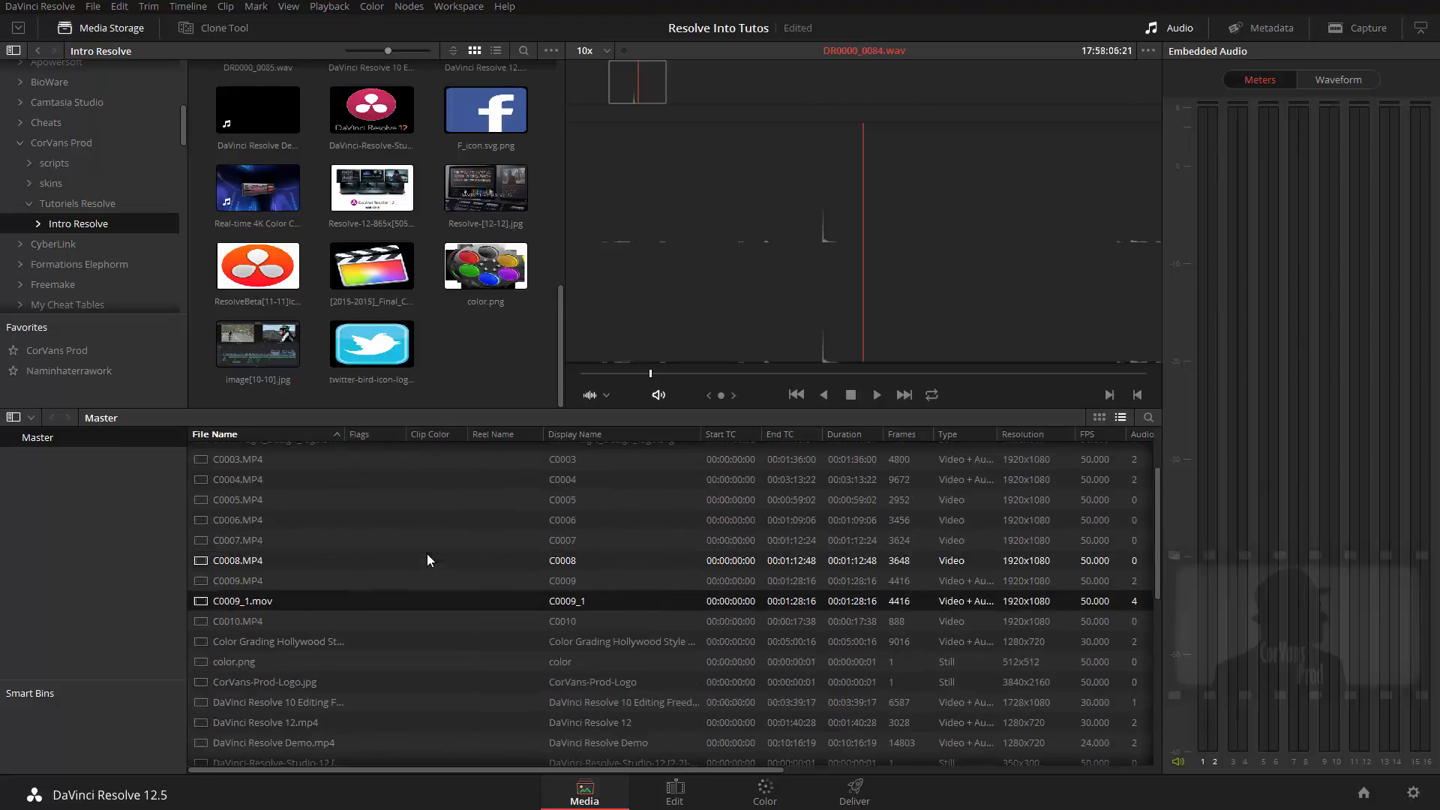
left_click(273, 602)
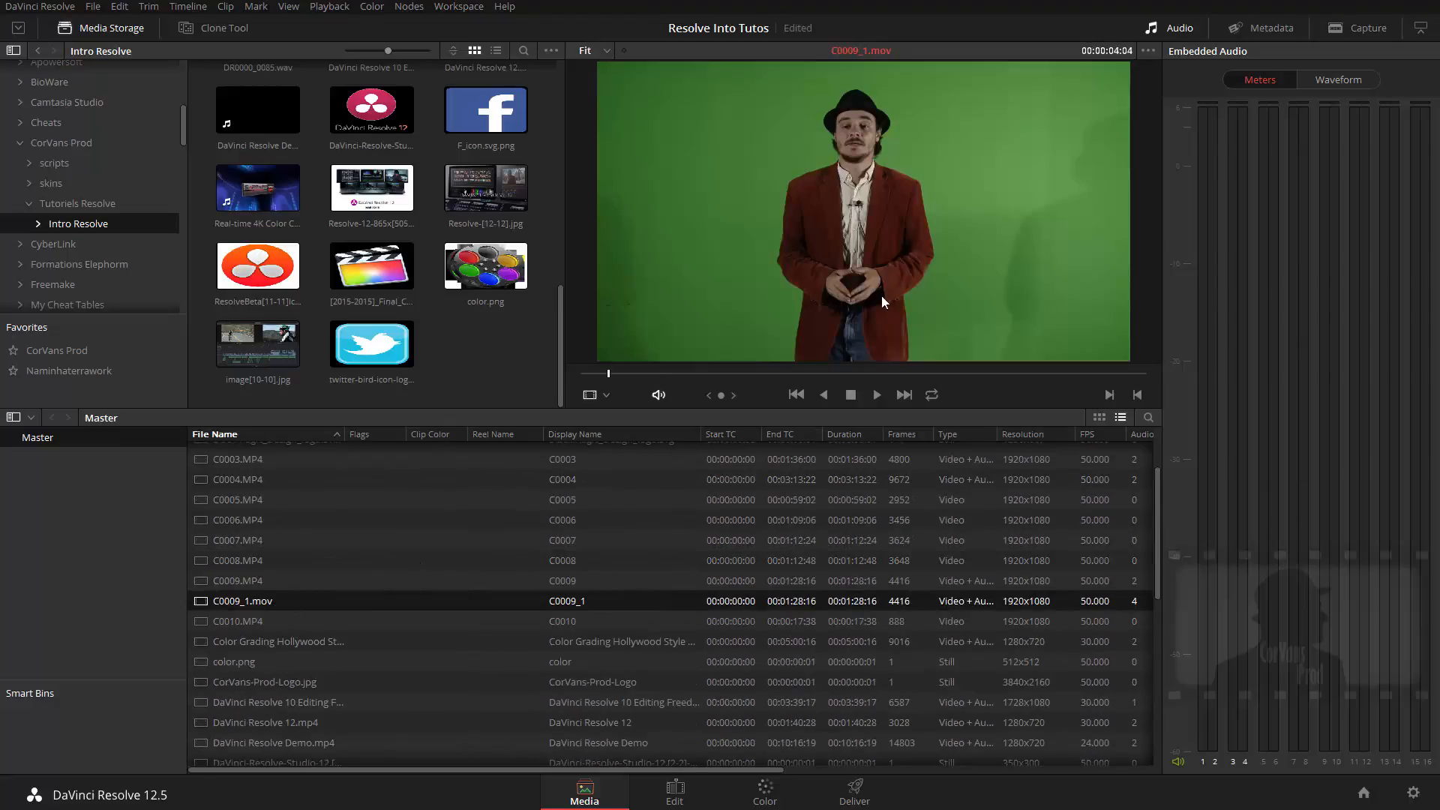
left_click(876, 396)
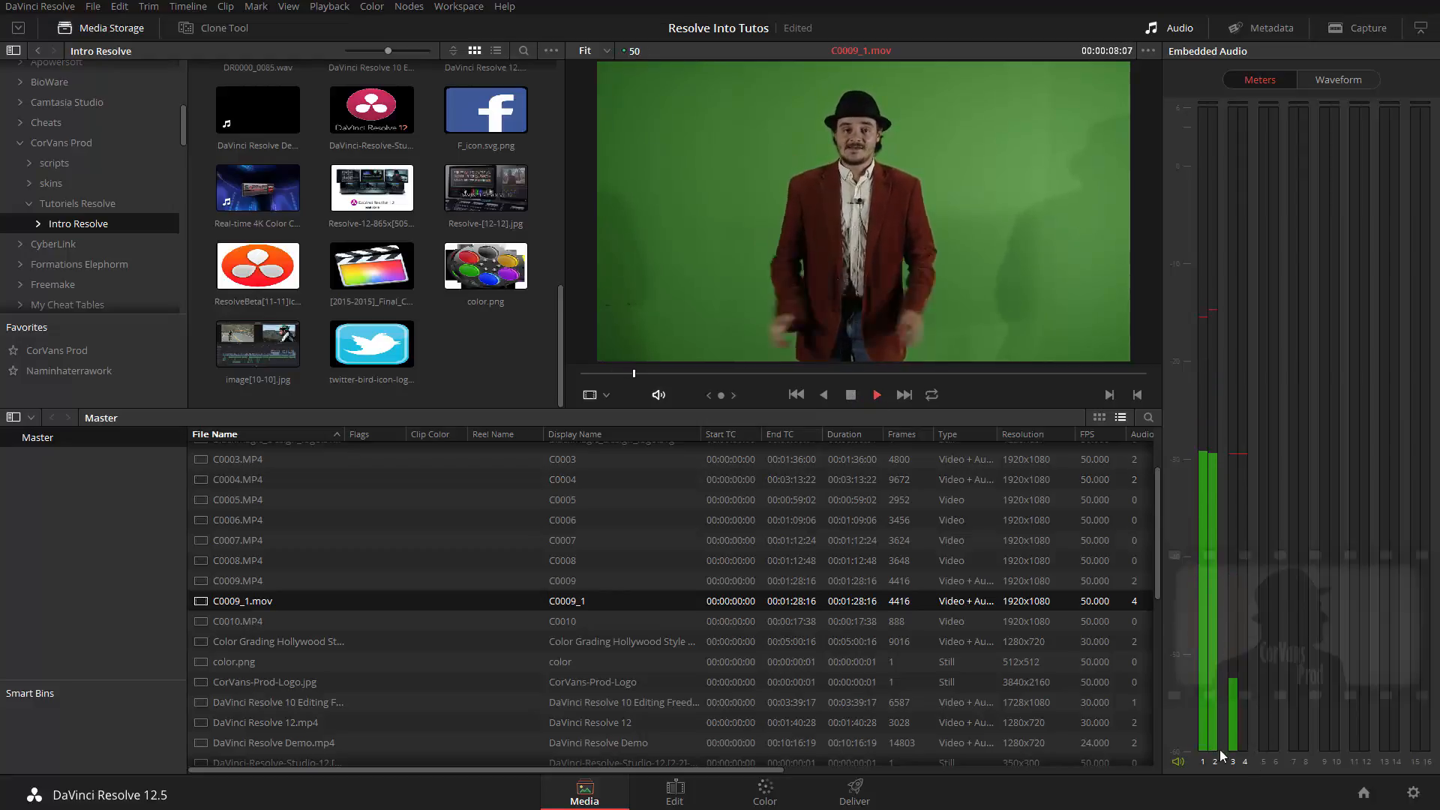
left_click(850, 396)
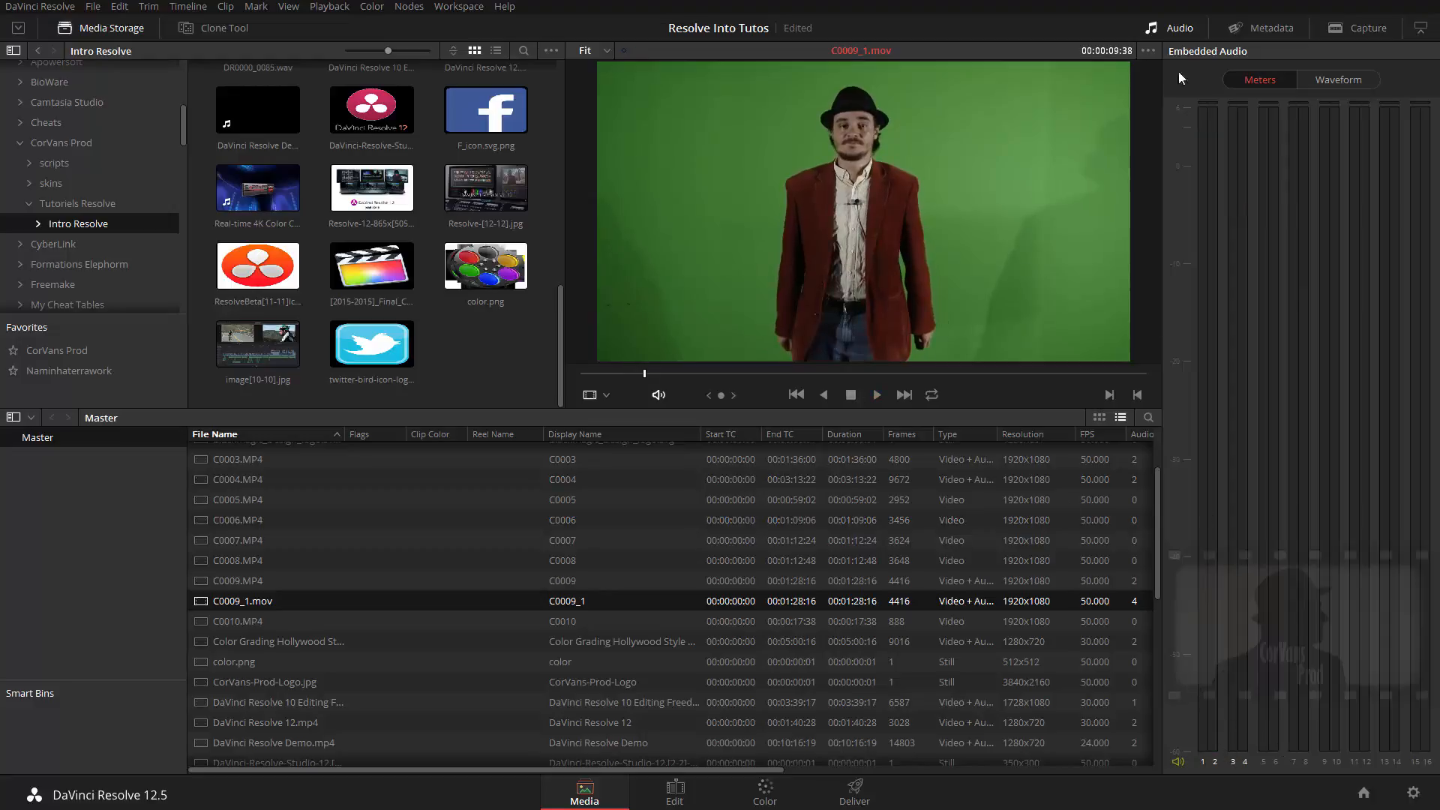
left_click(877, 396)
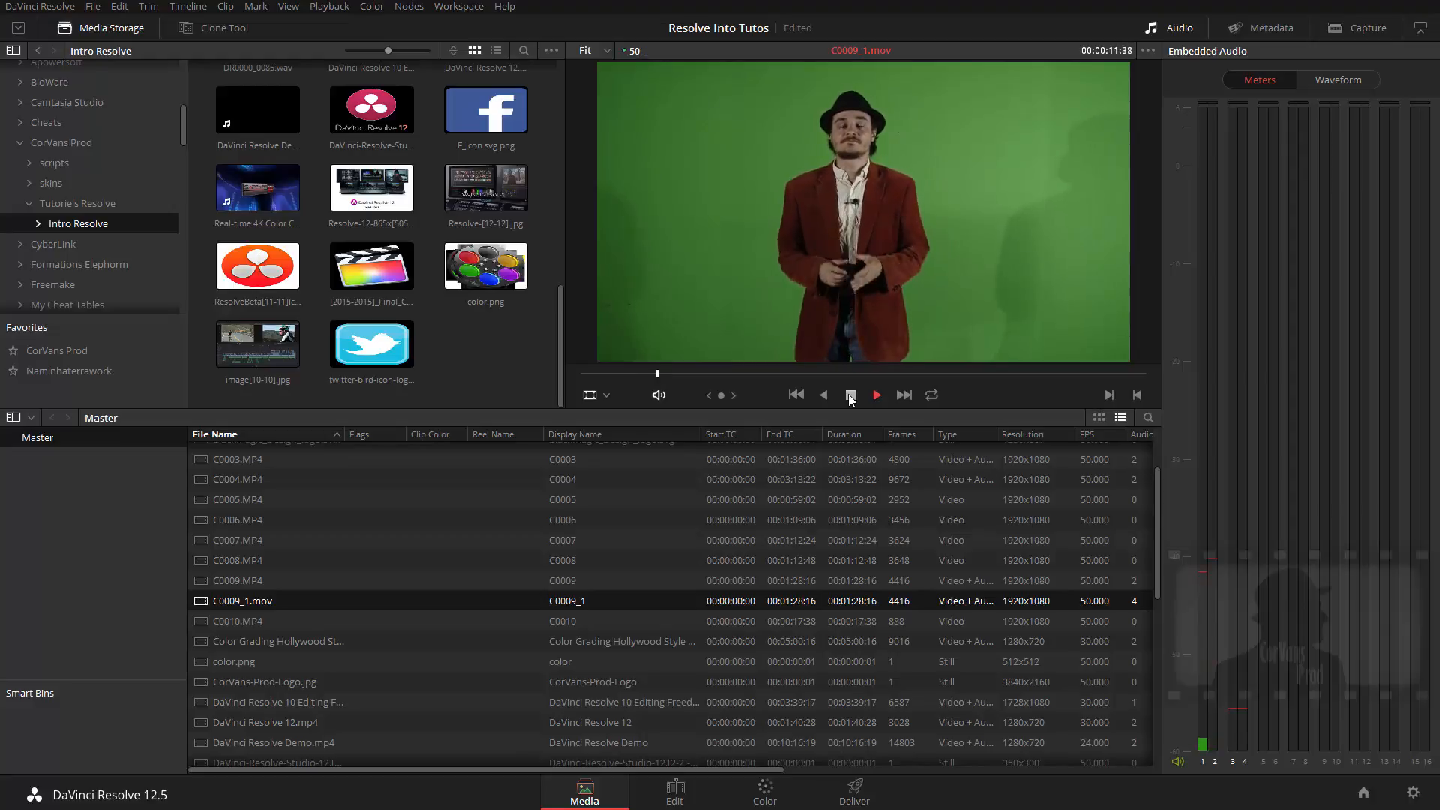
left_click(851, 395)
Examine the embedded and linked source channels in the audio clip attributes of C0009_1.mov and close them without changes.
right_click(299, 606)
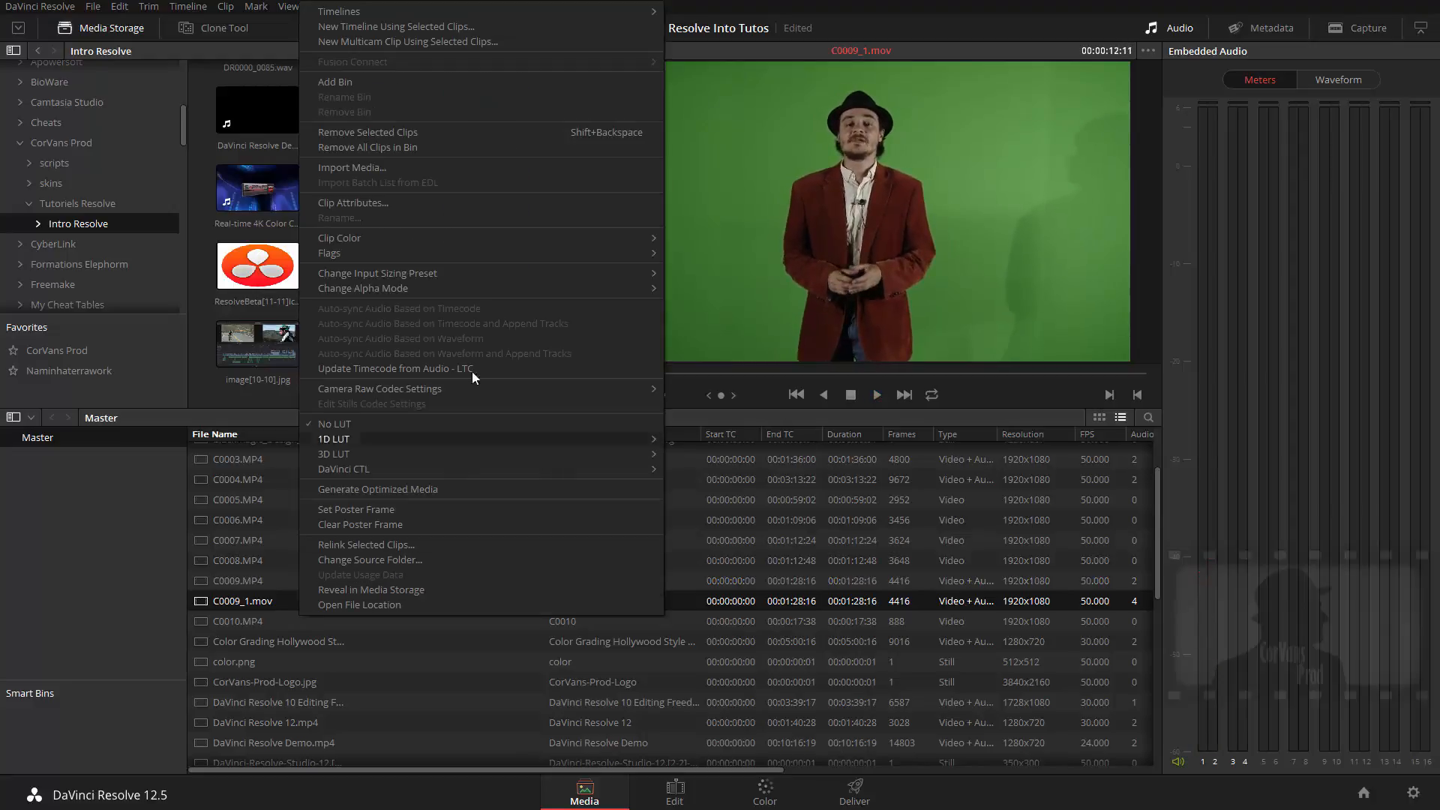
left_click(369, 198)
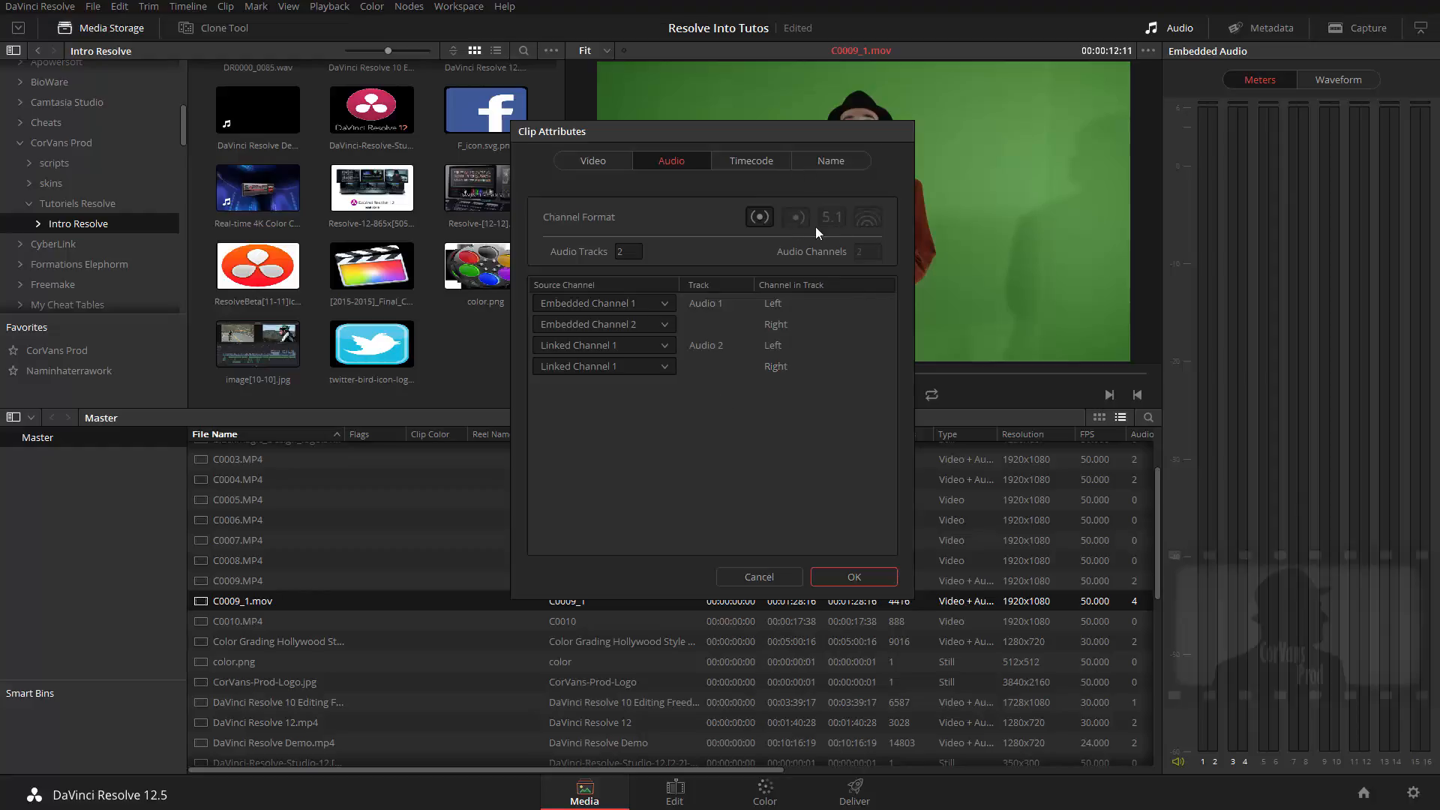
left_click(795, 573)
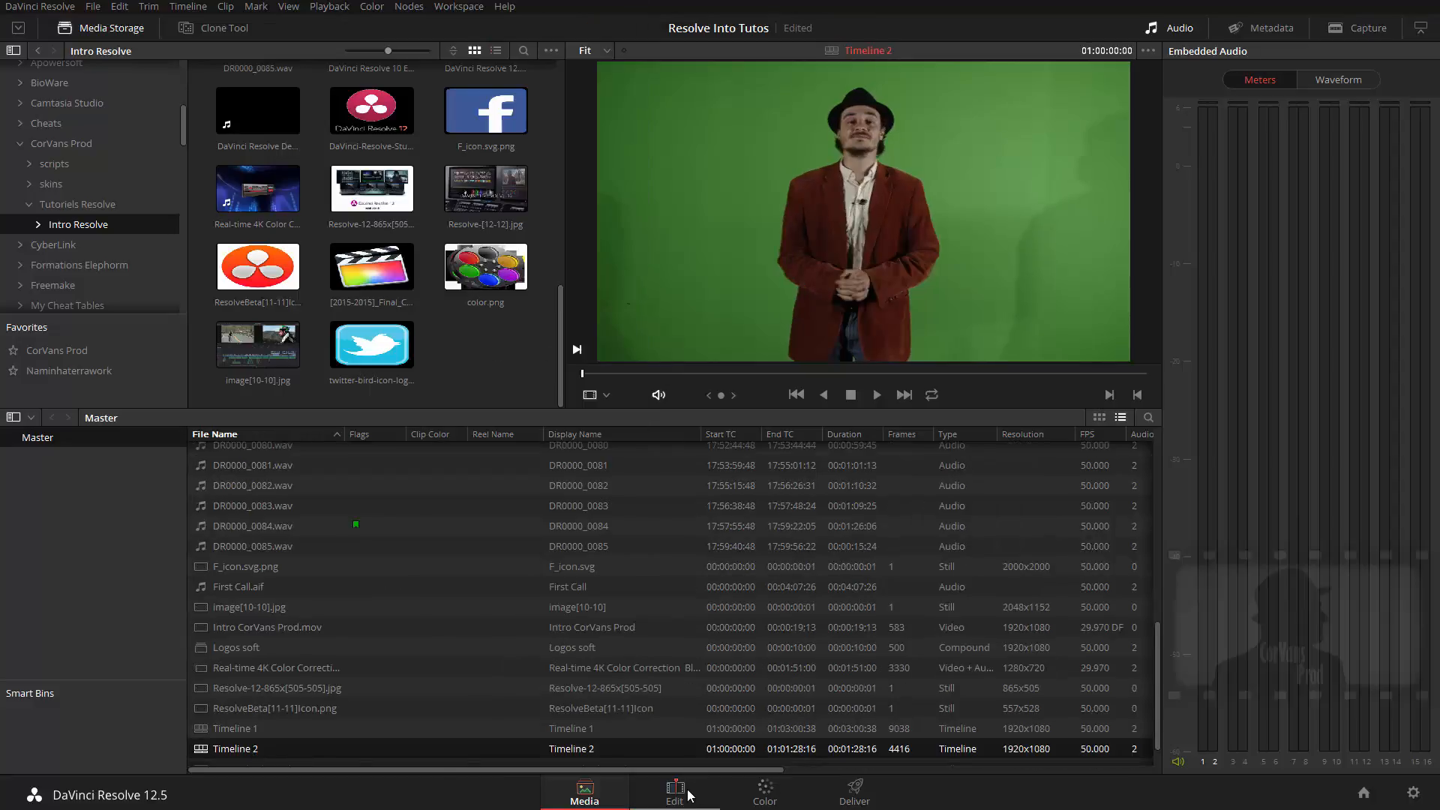
Open Timeline 2 in the Edit page and play the clip's two audio tracks from about 01:00:08:13.
double_click(245, 752)
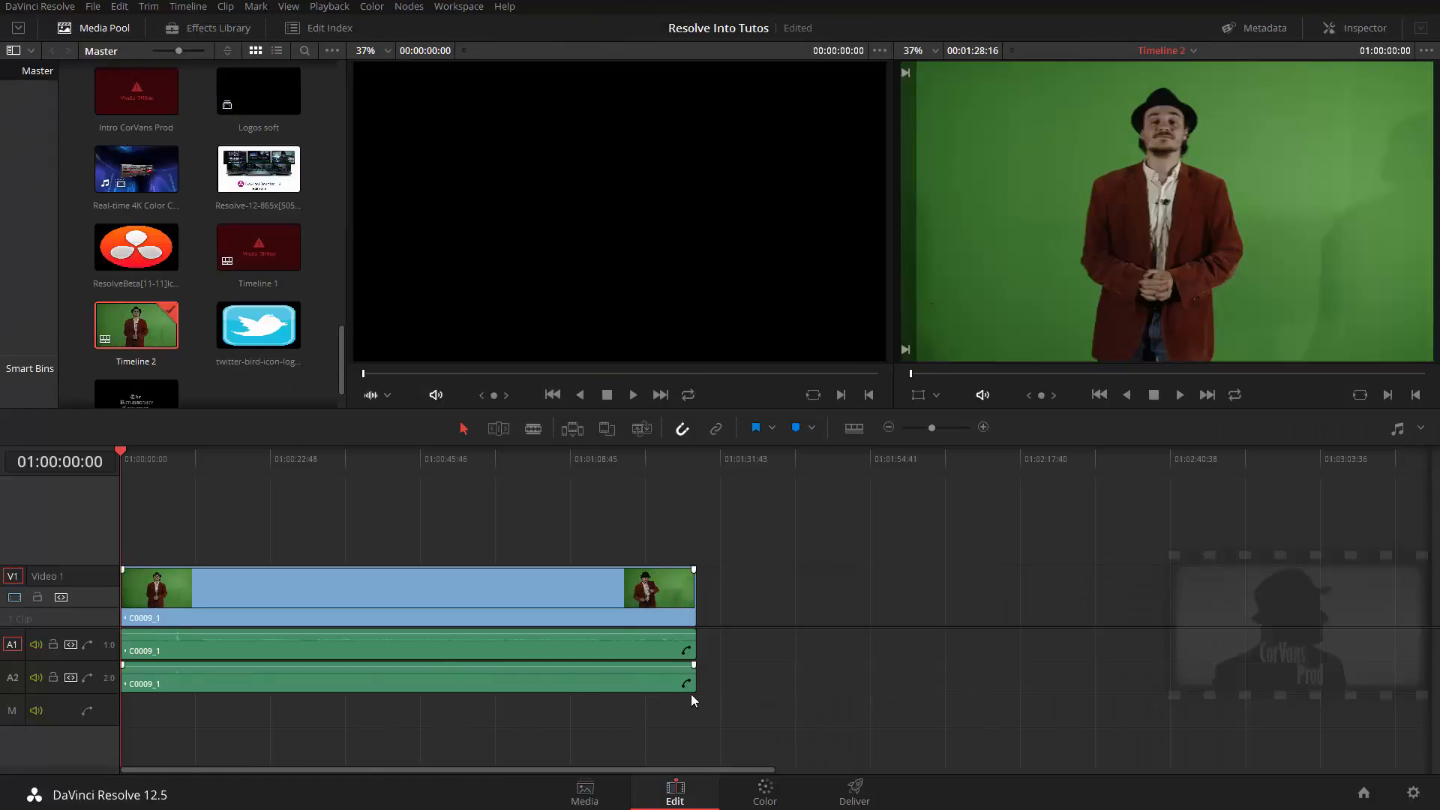
scroll(323, 741, "up", 5)
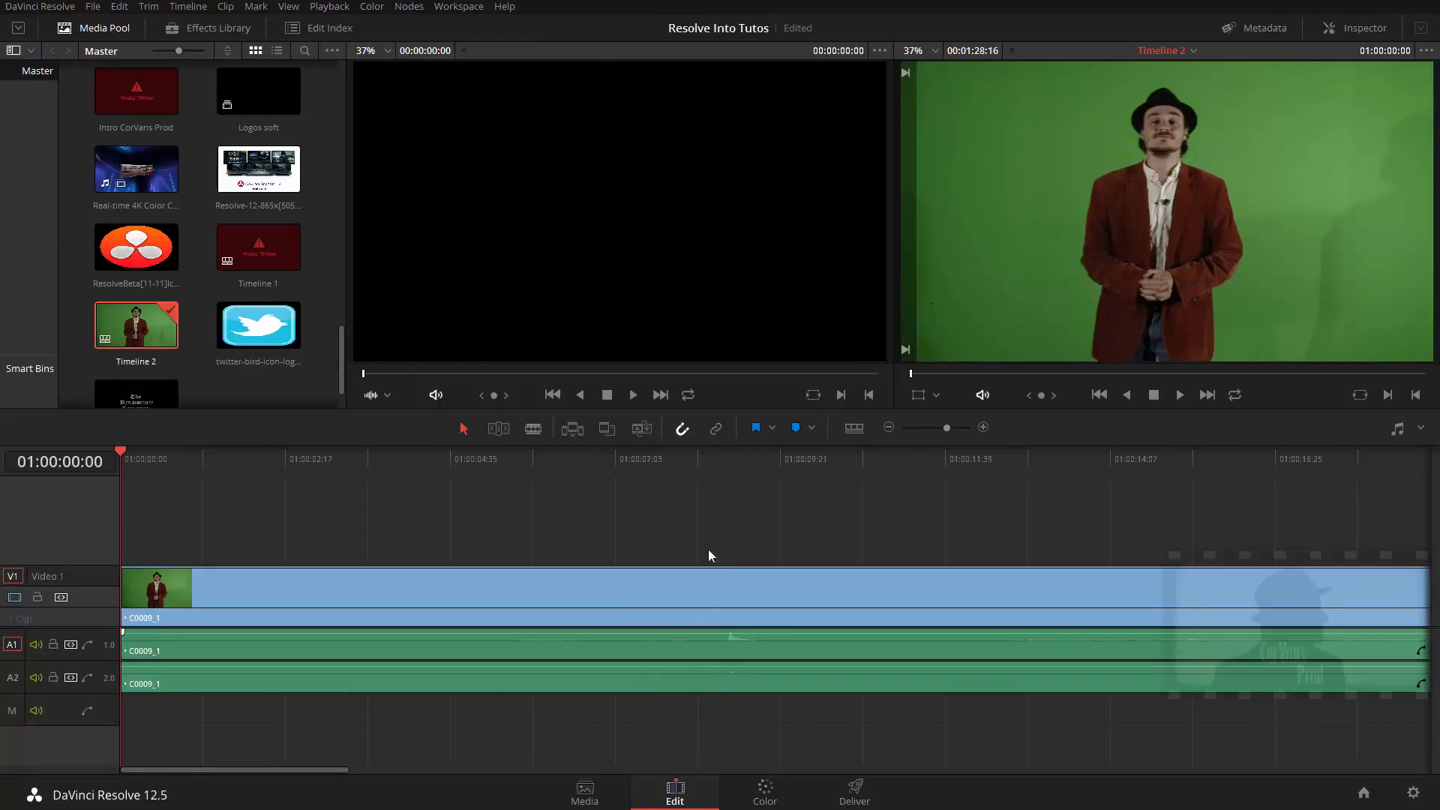
left_click(699, 470)
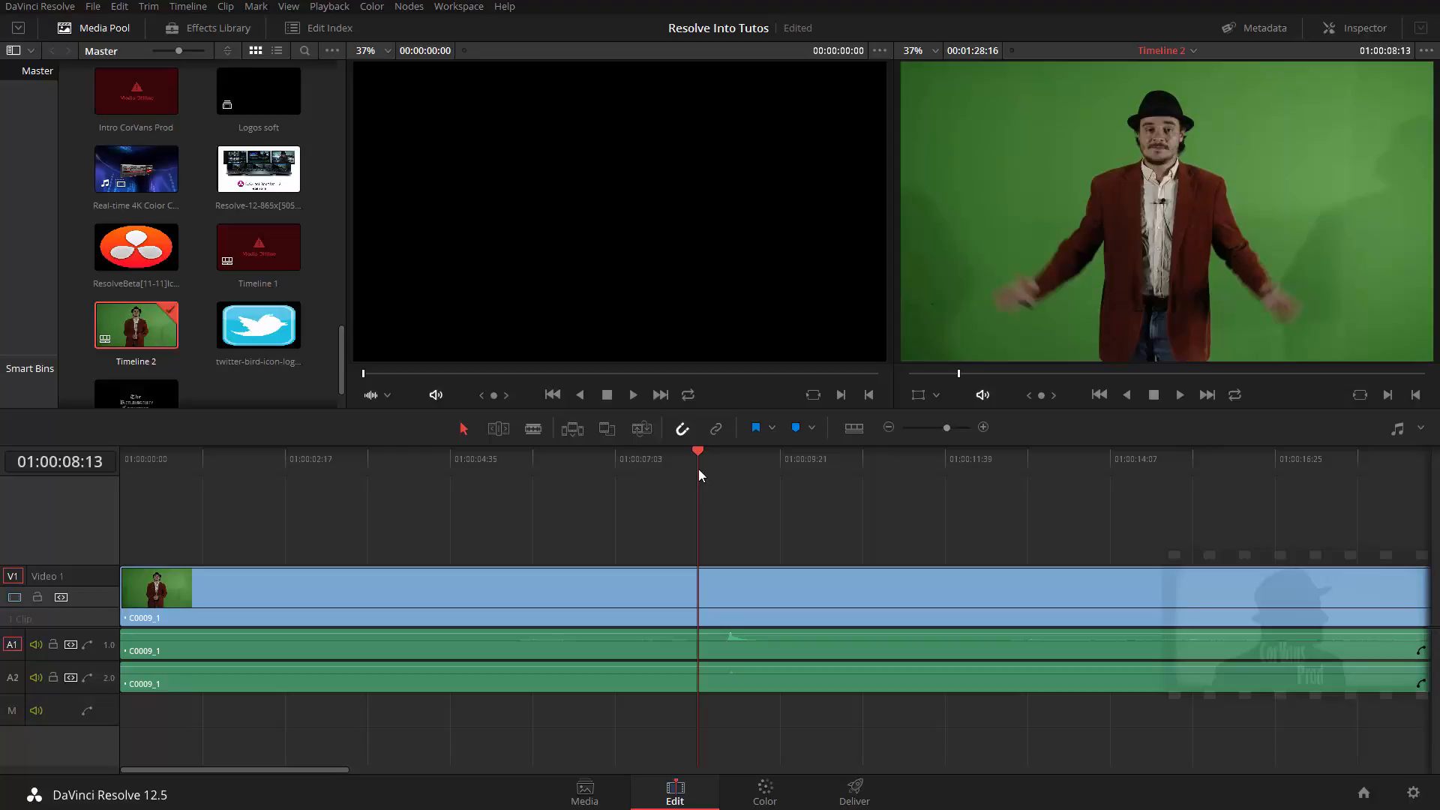
key("space")
key("space")
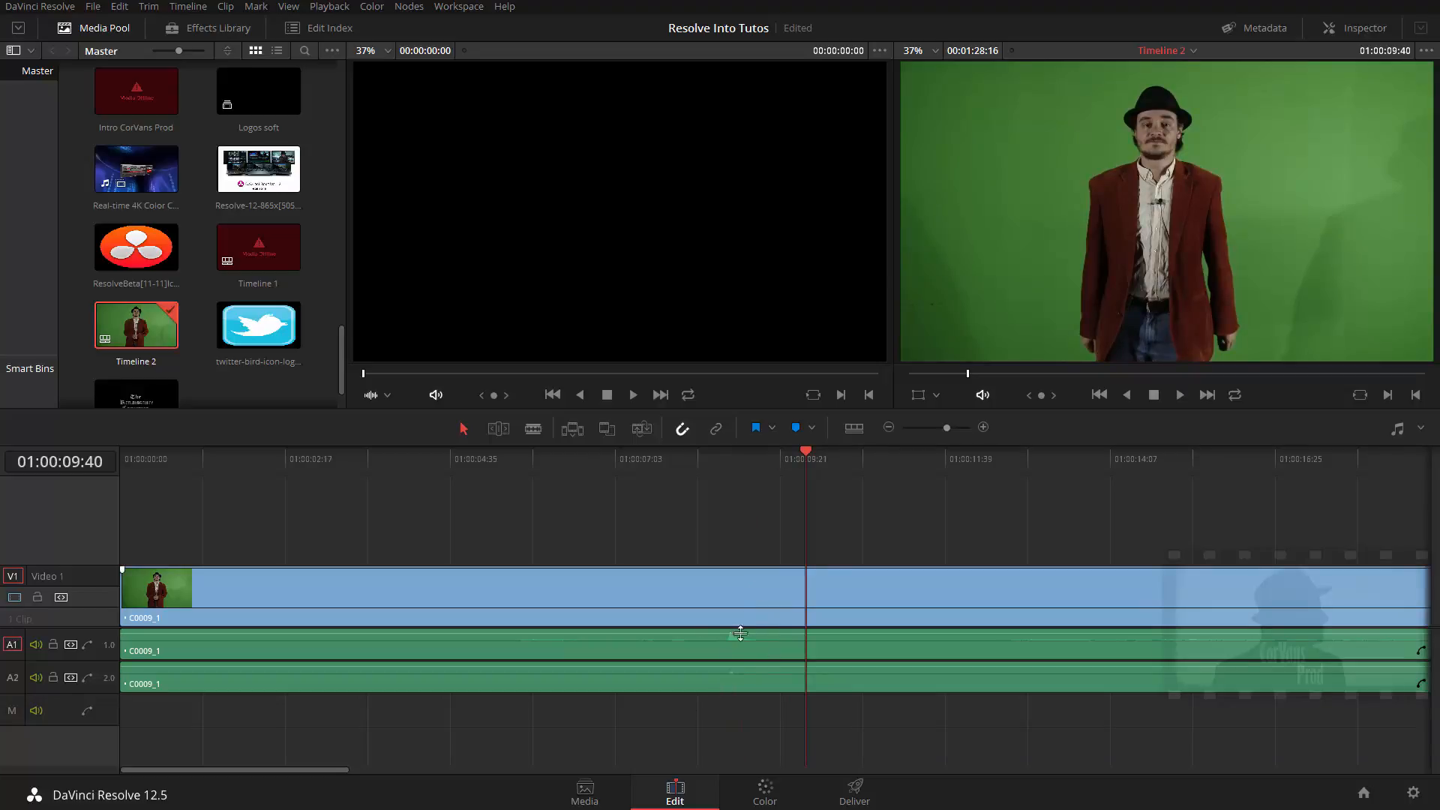
Return to the Media page and set the audio tracks of C0009_1.mov to 1 in its clip attributes.
left_click(592, 792)
left_click(277, 604)
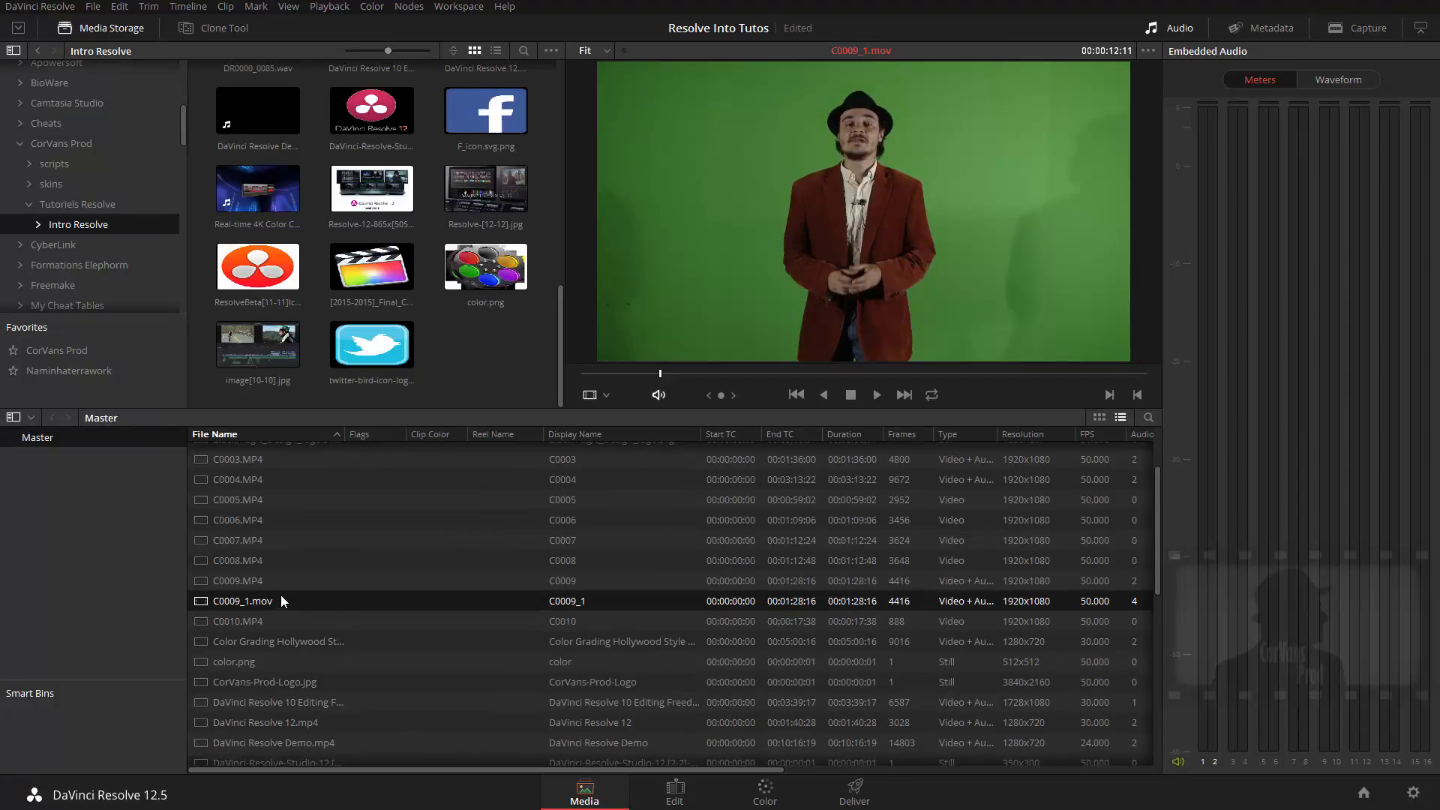
right_click(283, 601)
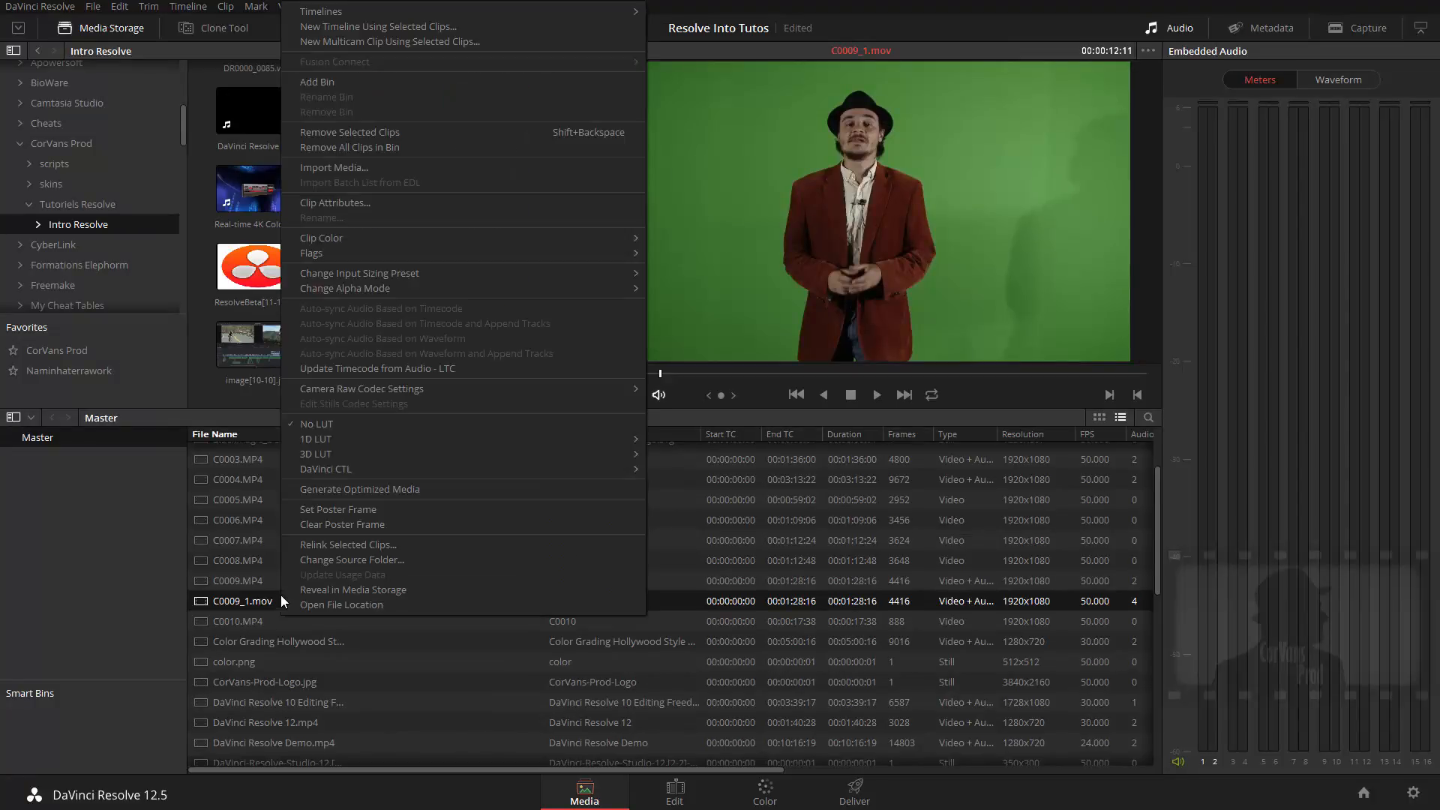
left_click(384, 203)
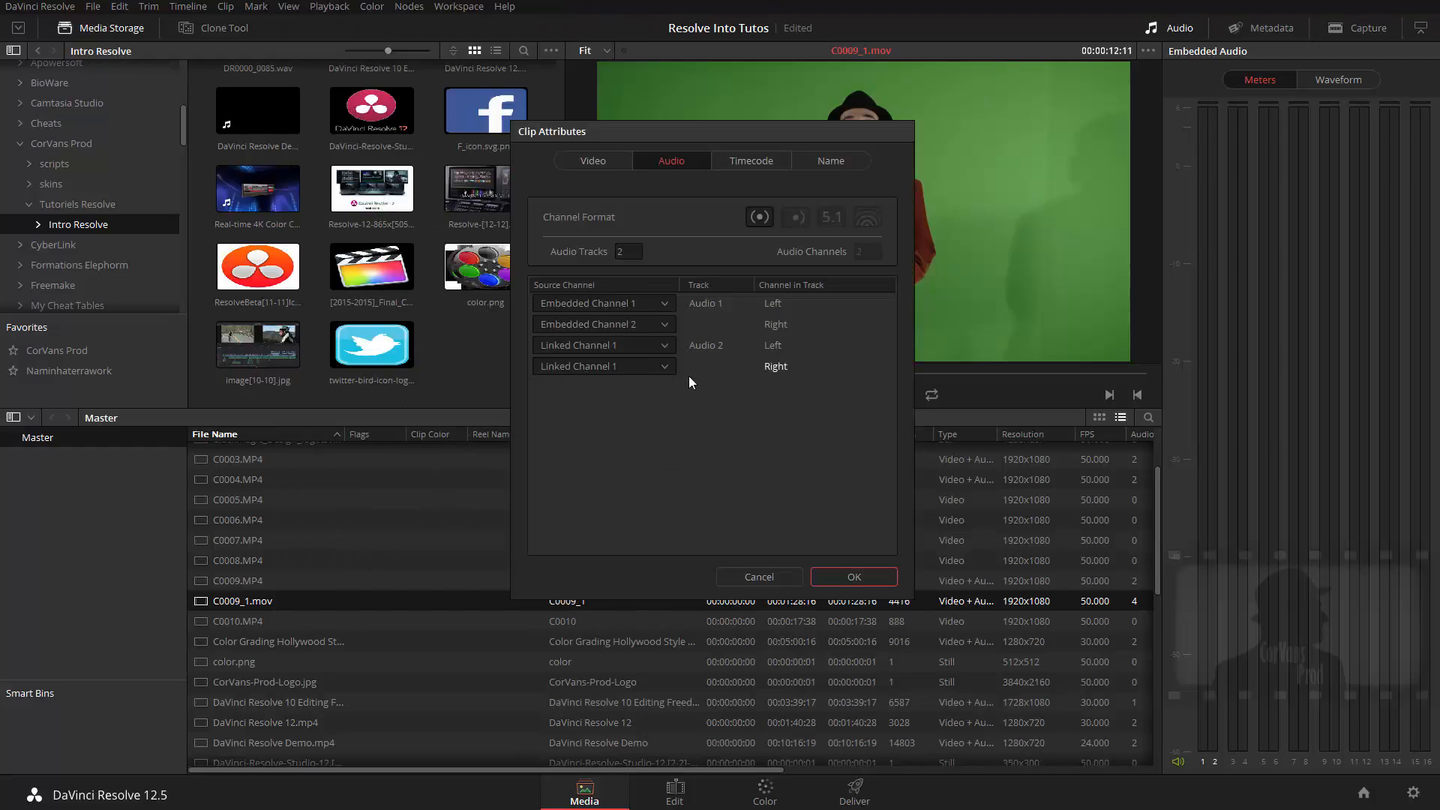
left_click(628, 249)
key("BackSpace")
type("1")
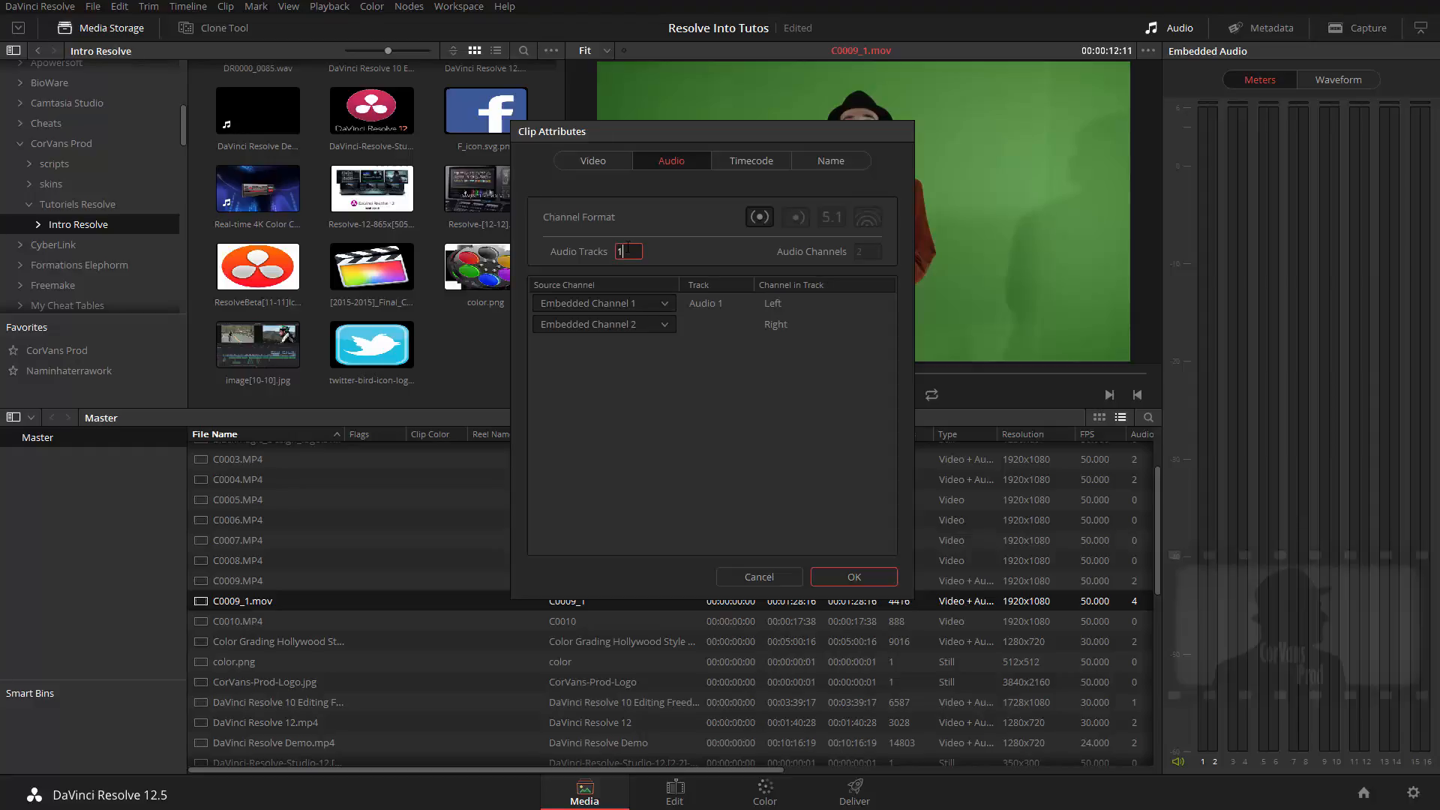
left_click(871, 579)
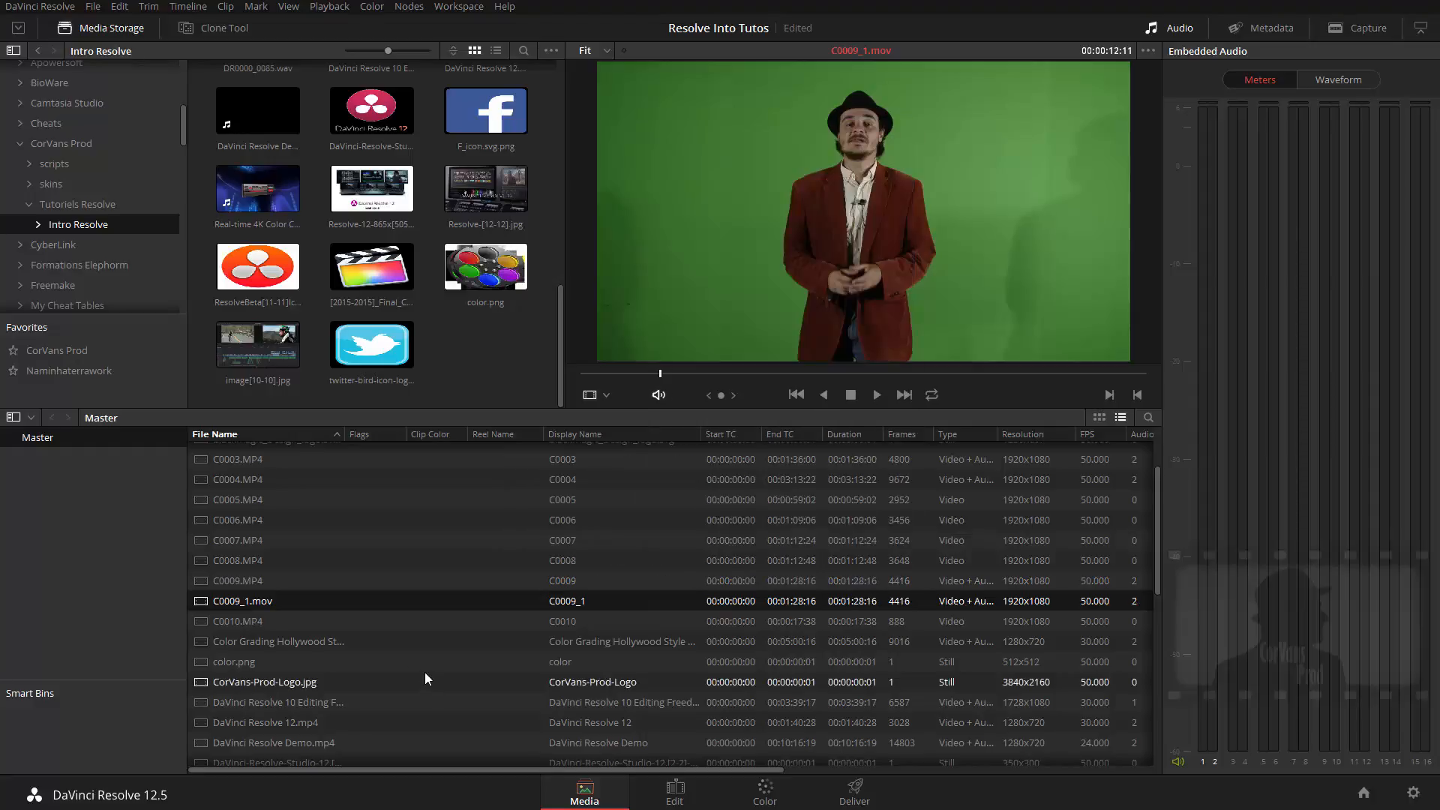
Select DR0000_0084.wav and C0009_1.mov together and auto-sync their audio based on waveform without appending tracks.
scroll(393, 660, "down", 2)
scroll(393, 660, "down", 6)
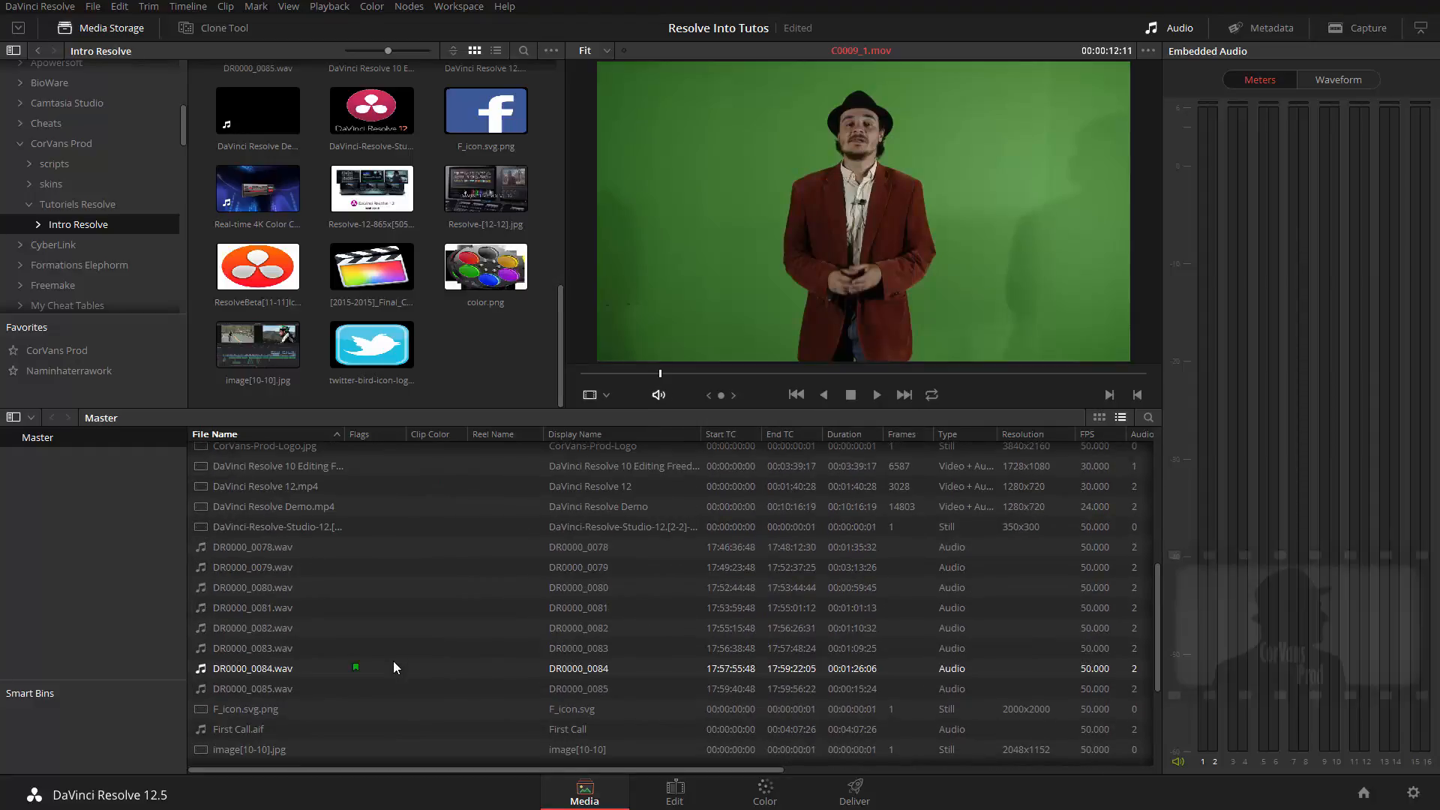
left_click(291, 669)
scroll(333, 669, "up", 8)
right_click(258, 599)
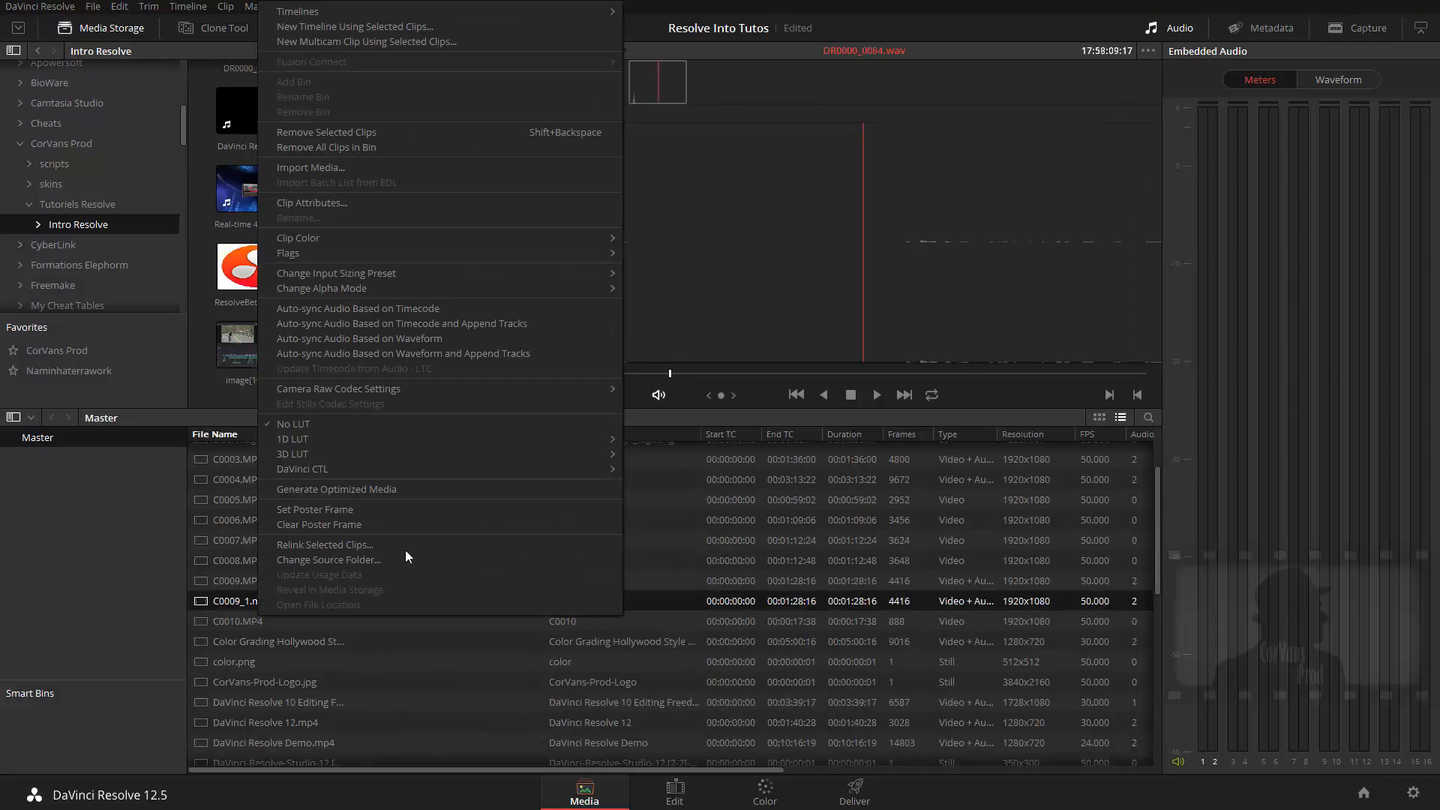
left_click(451, 340)
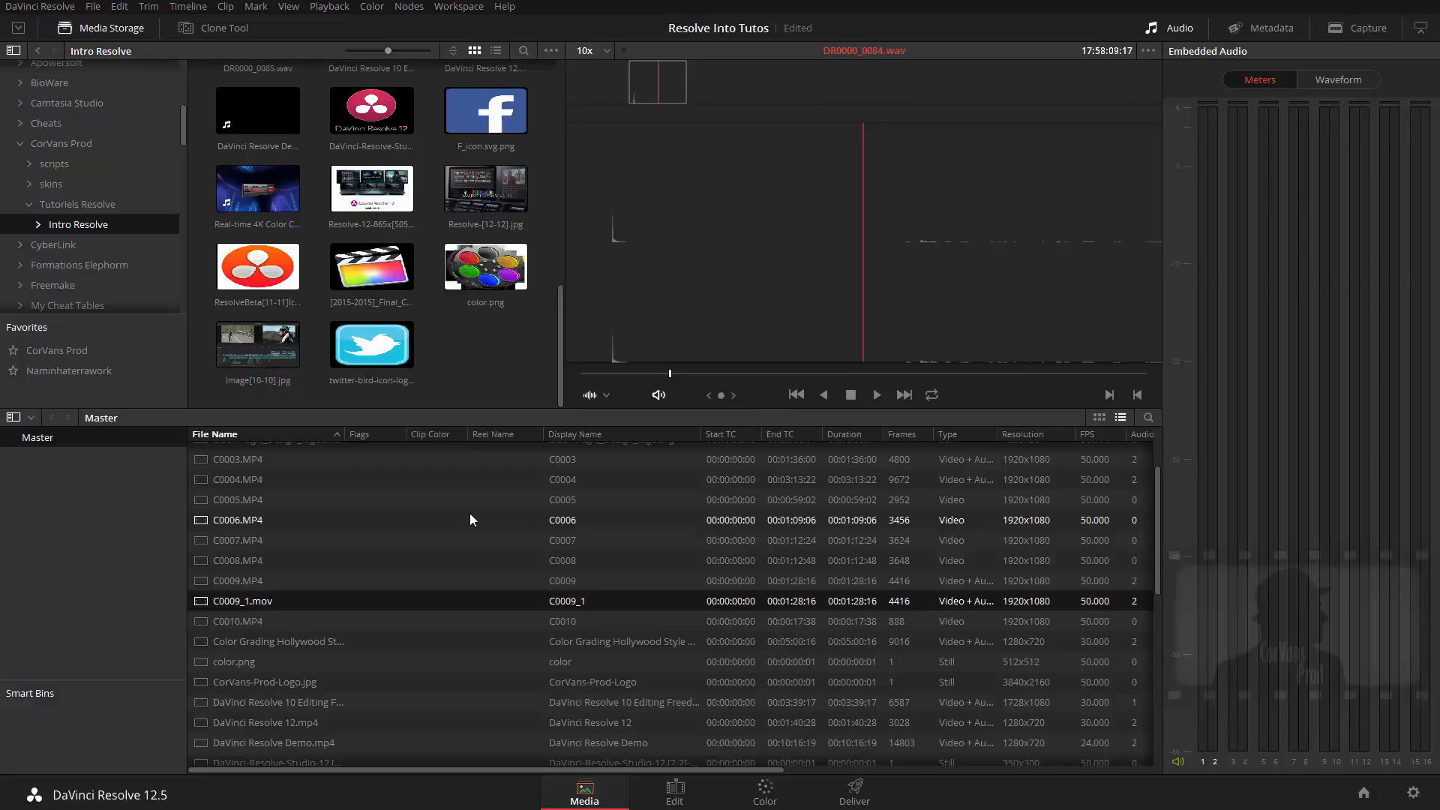
Play a short passage of C0009_1.mov to check its replaced audio, and stop playback.
left_click(279, 603)
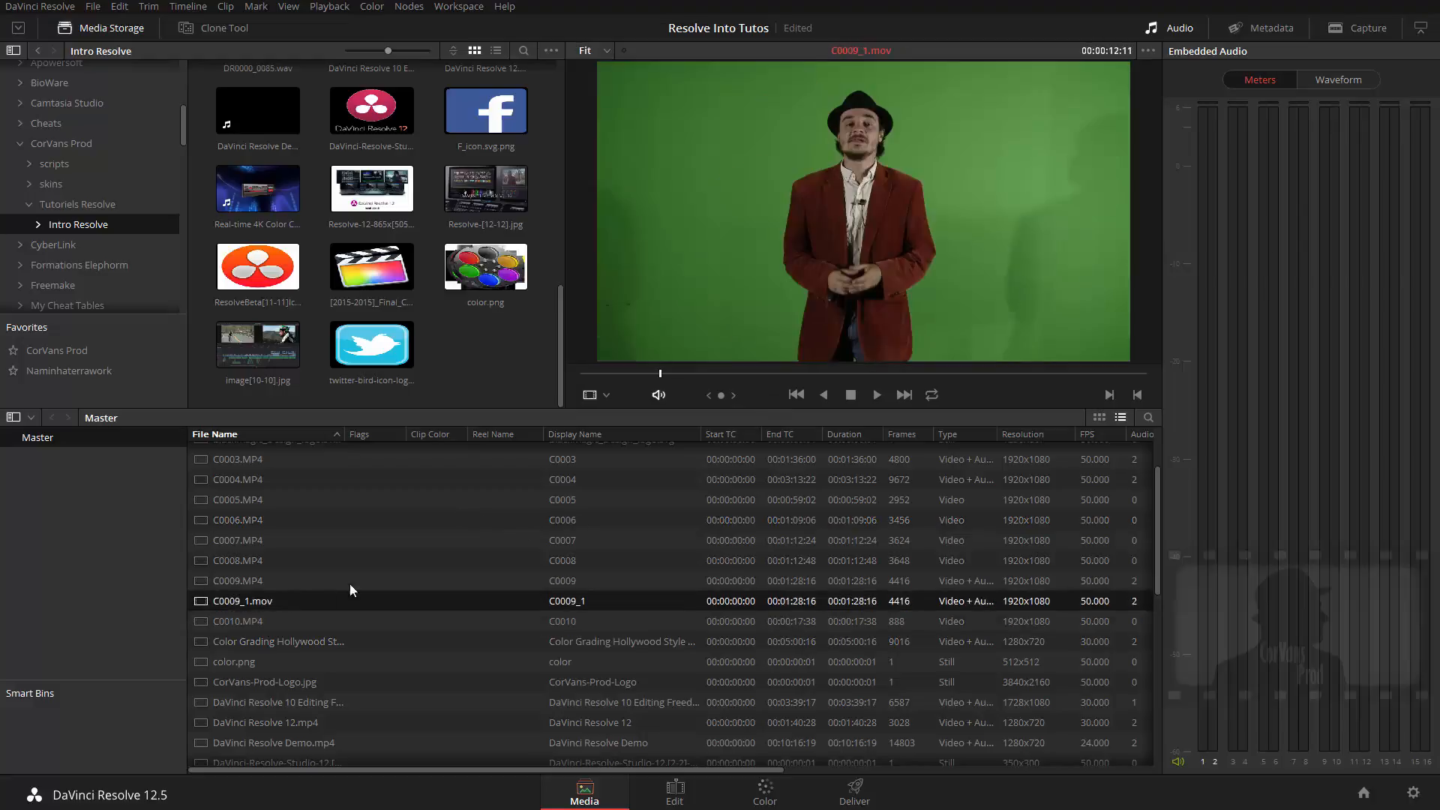
left_click(876, 395)
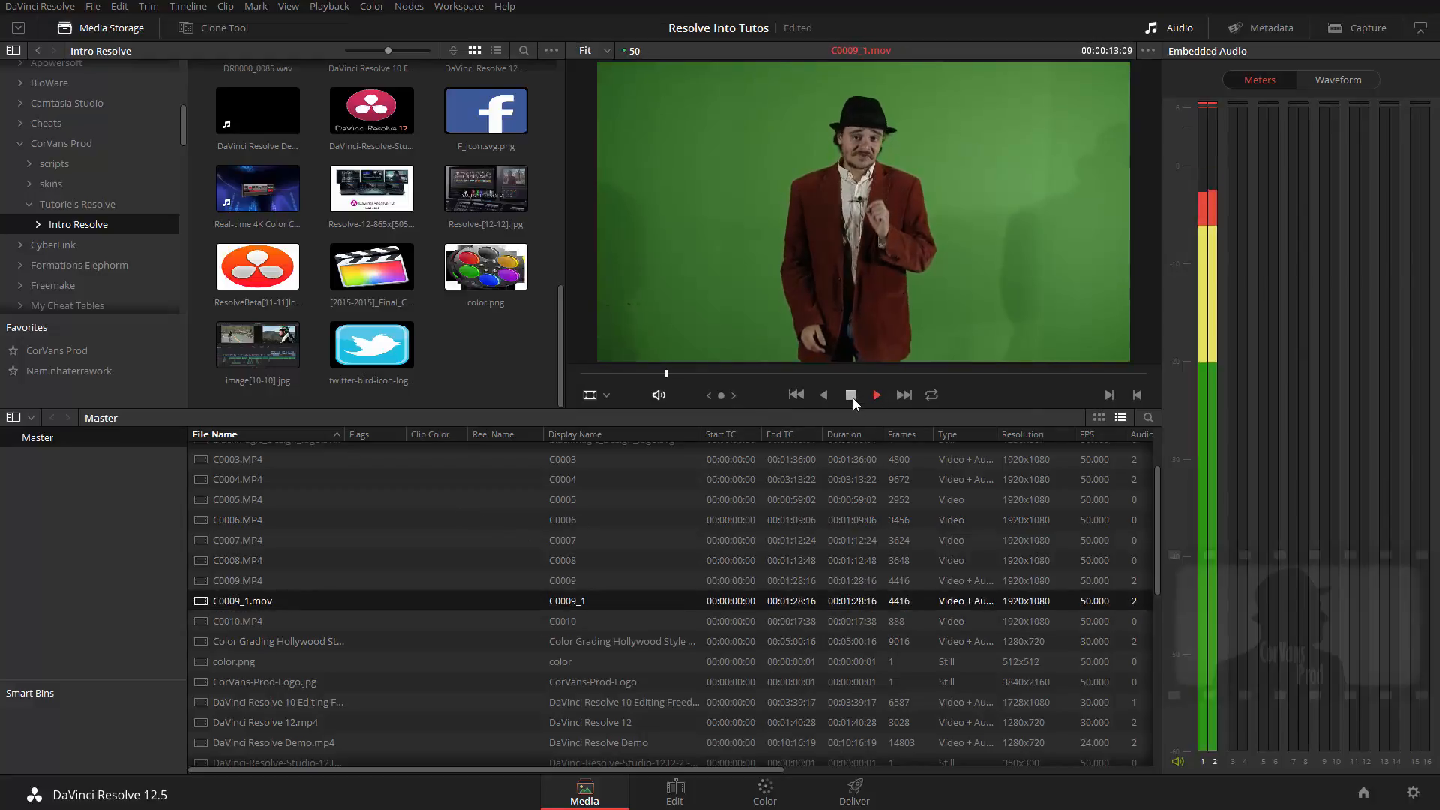
left_click(853, 398)
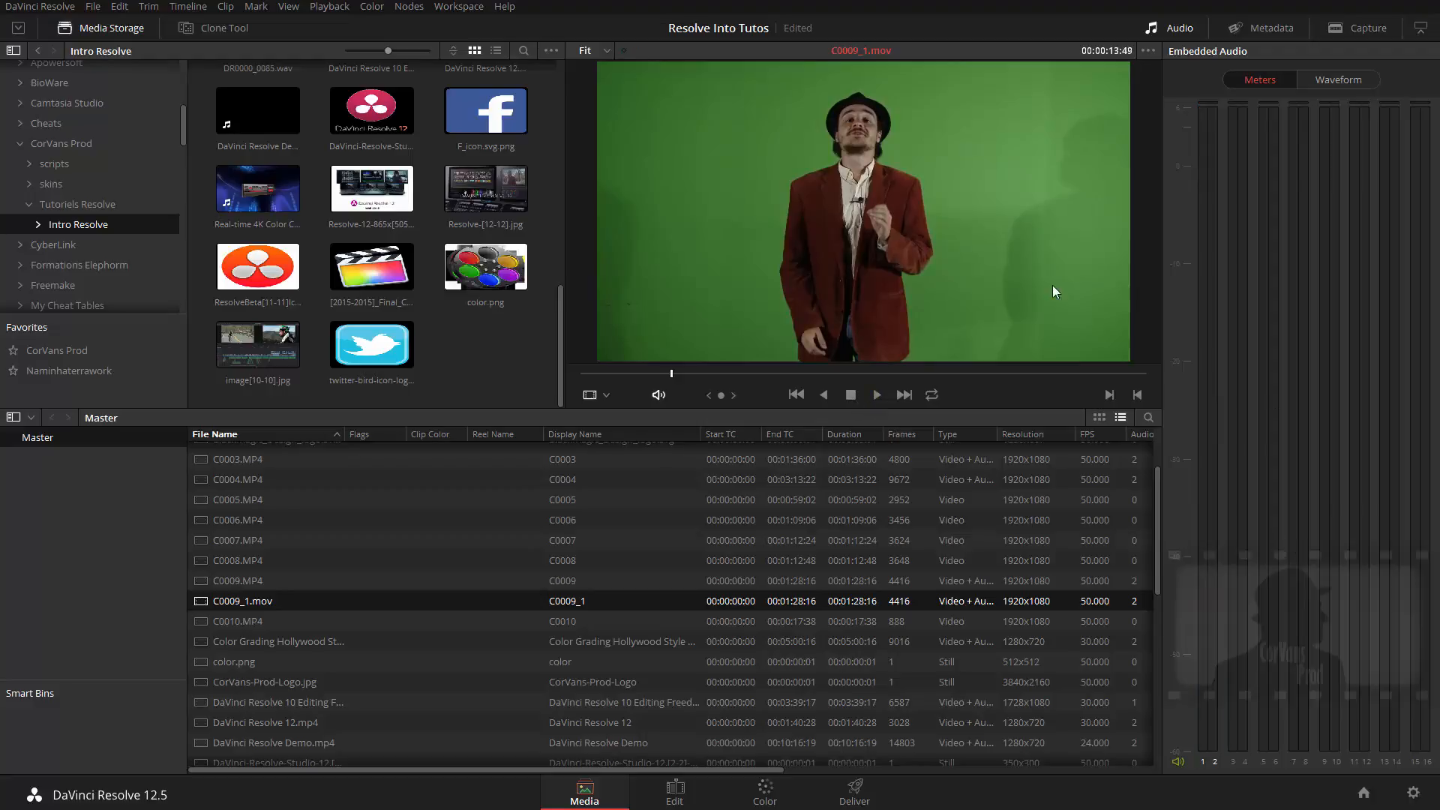
Play two further passages of C0009_1.mov from 00:00:13:49 to check its synced audio, stopping playback after each.
left_click(876, 396)
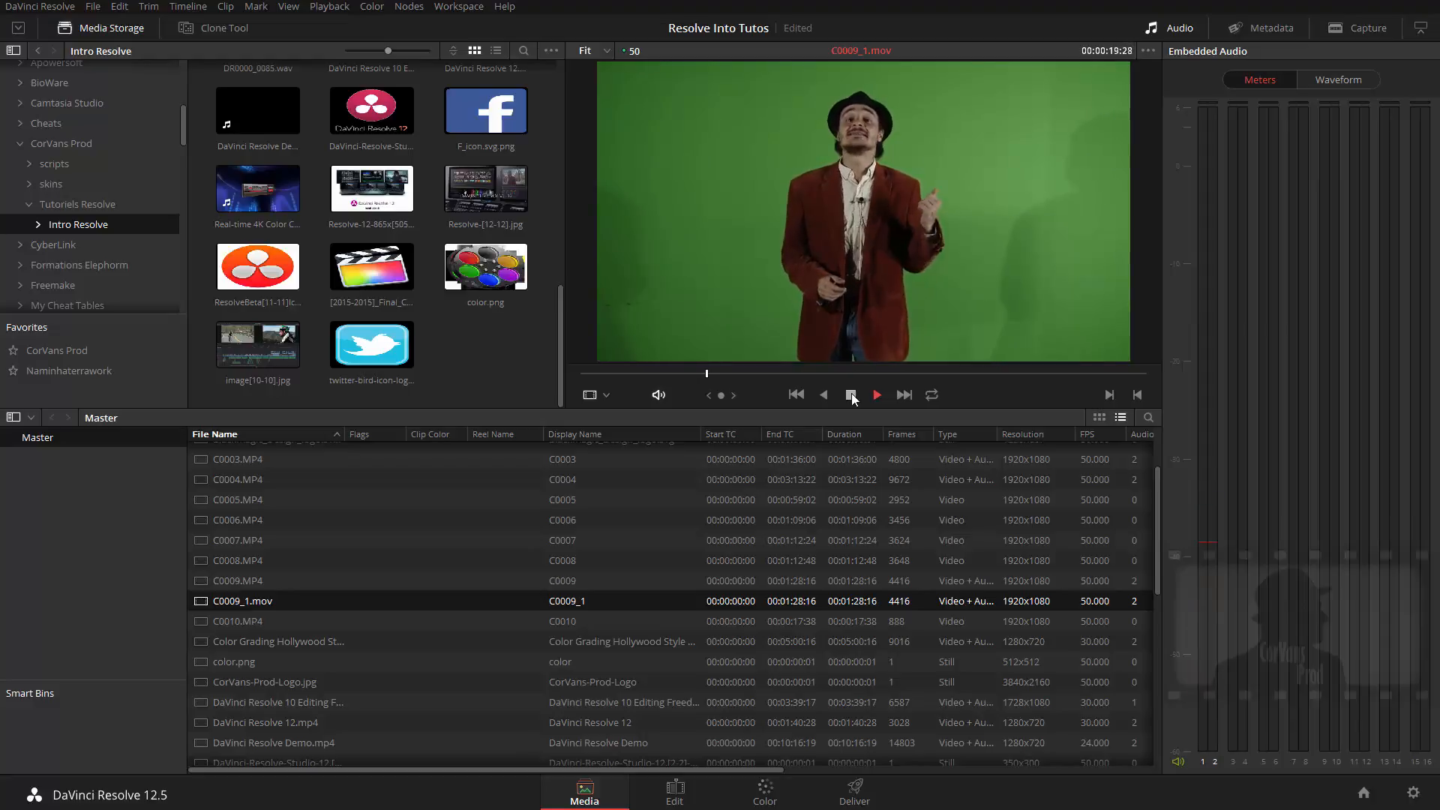
left_click(851, 395)
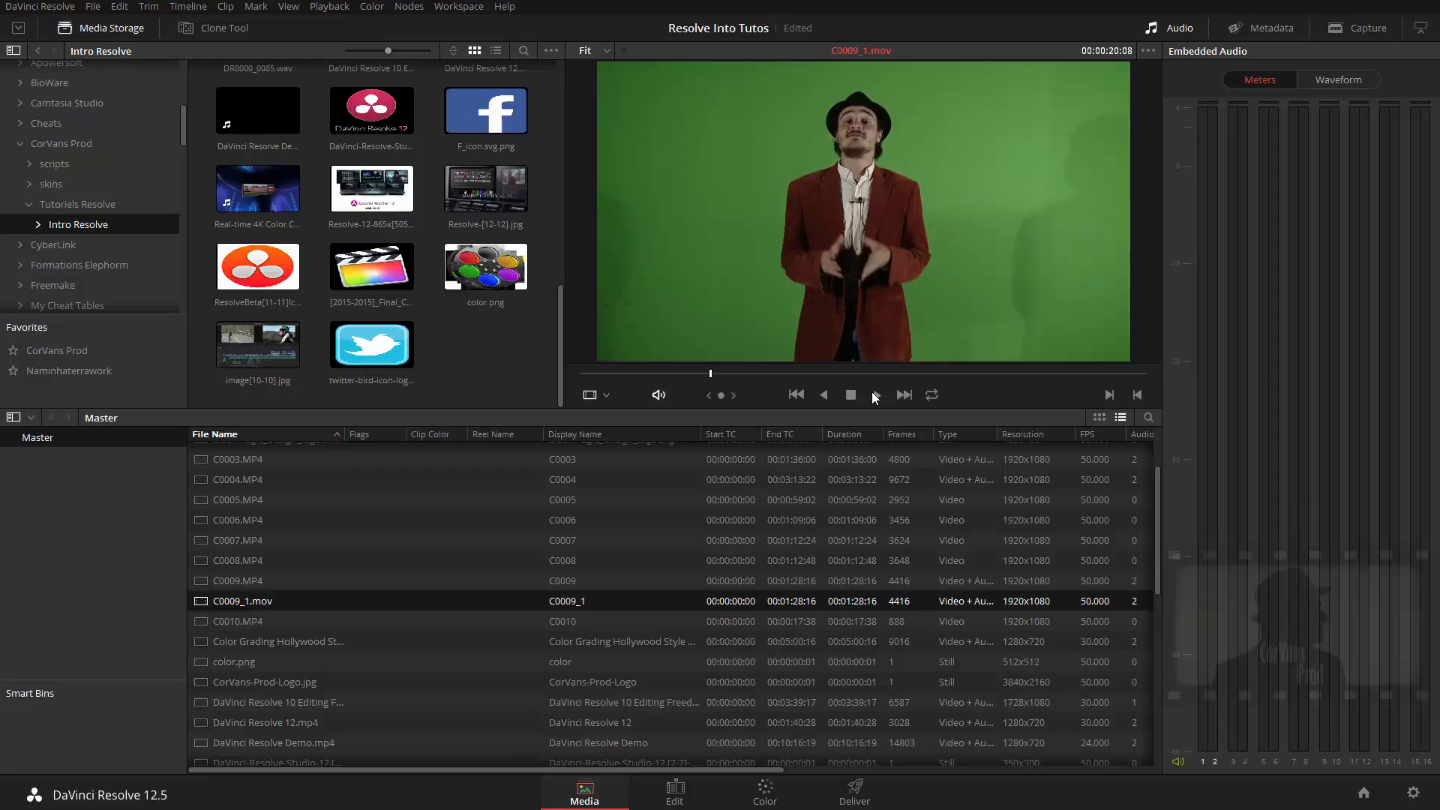
left_click(877, 395)
left_click(851, 395)
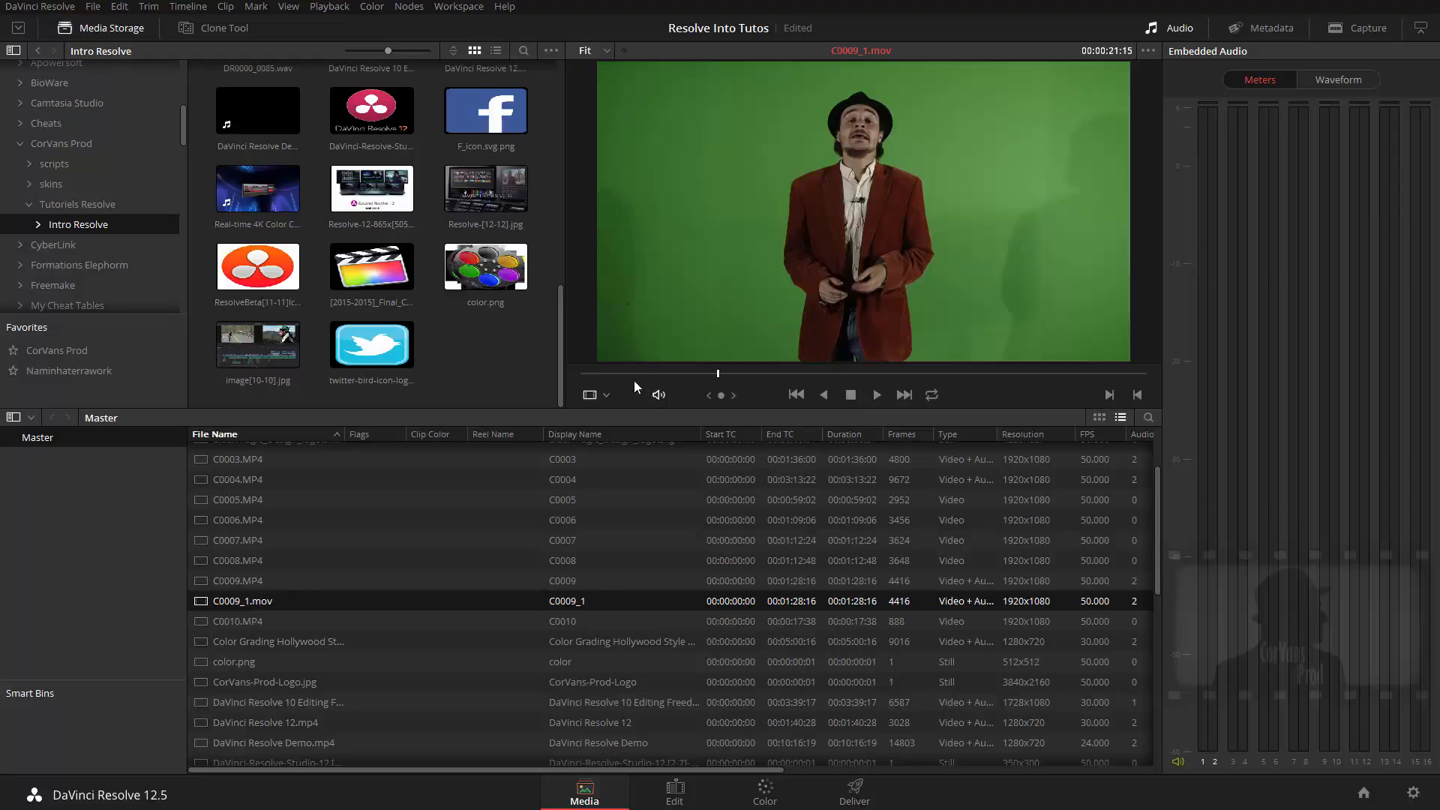
Move C0009_1.mov back to 00:00:01:08 and play the opening through the hand clap to check its audio sync.
left_click(600, 373)
left_click_drag(598, 372, 587, 373)
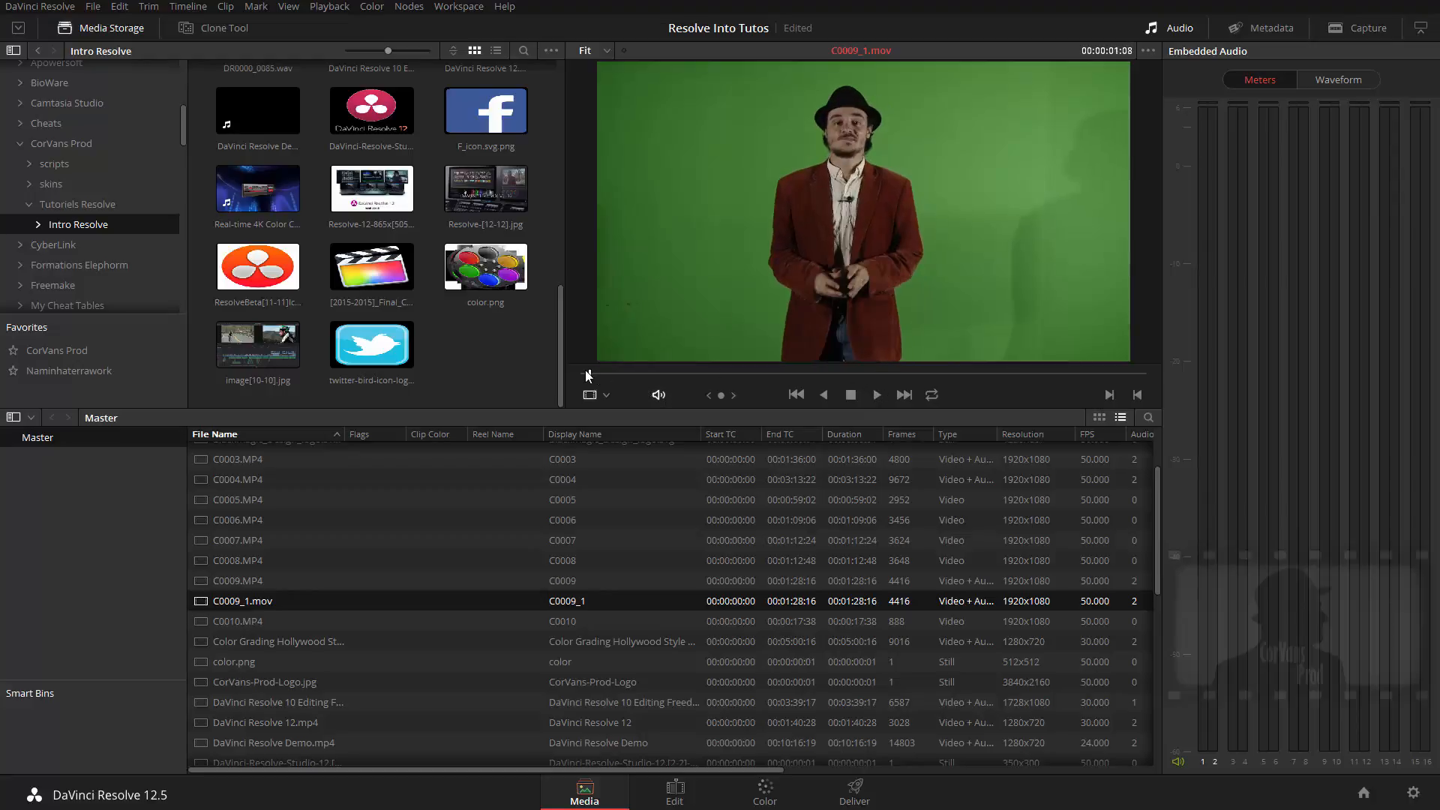
left_click(876, 395)
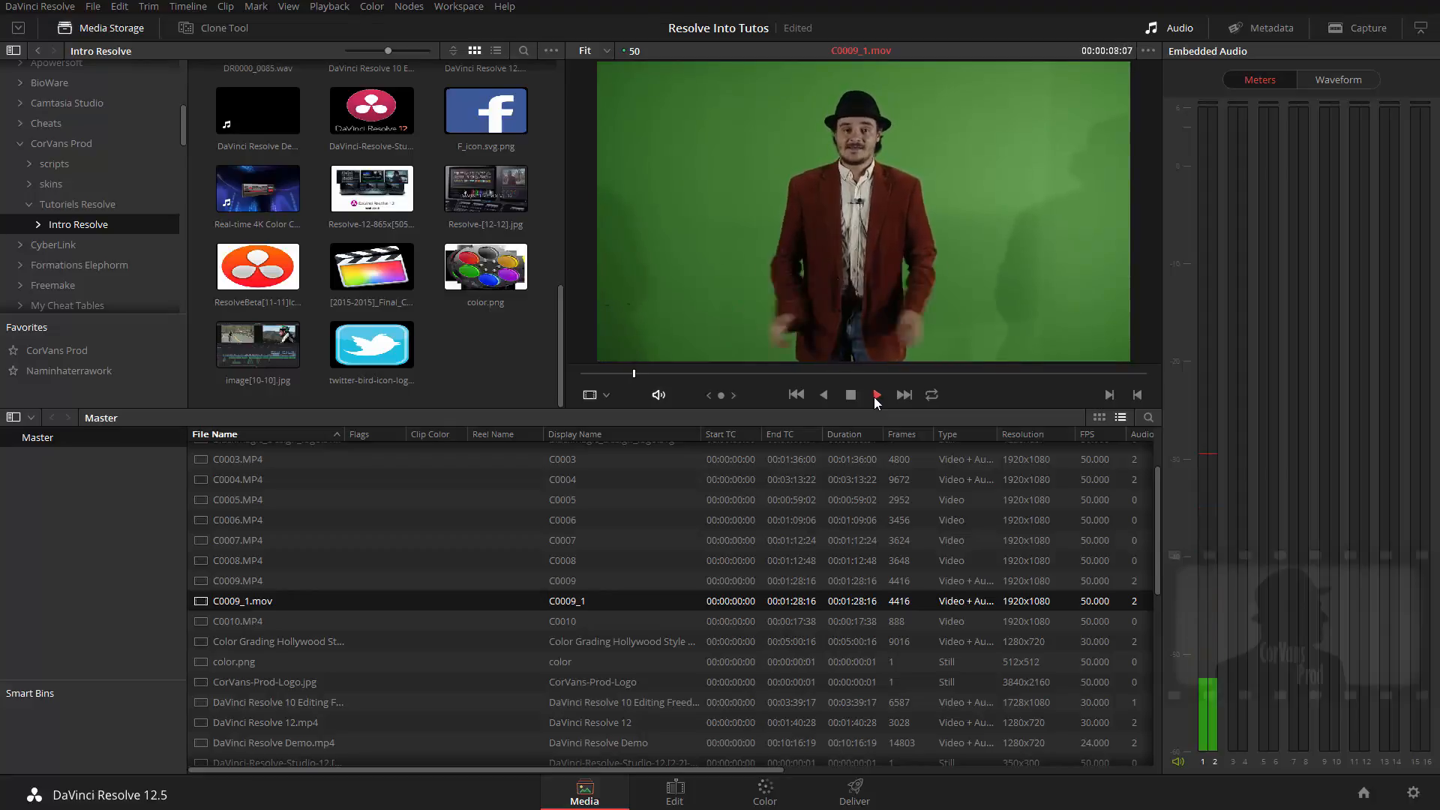
left_click(876, 399)
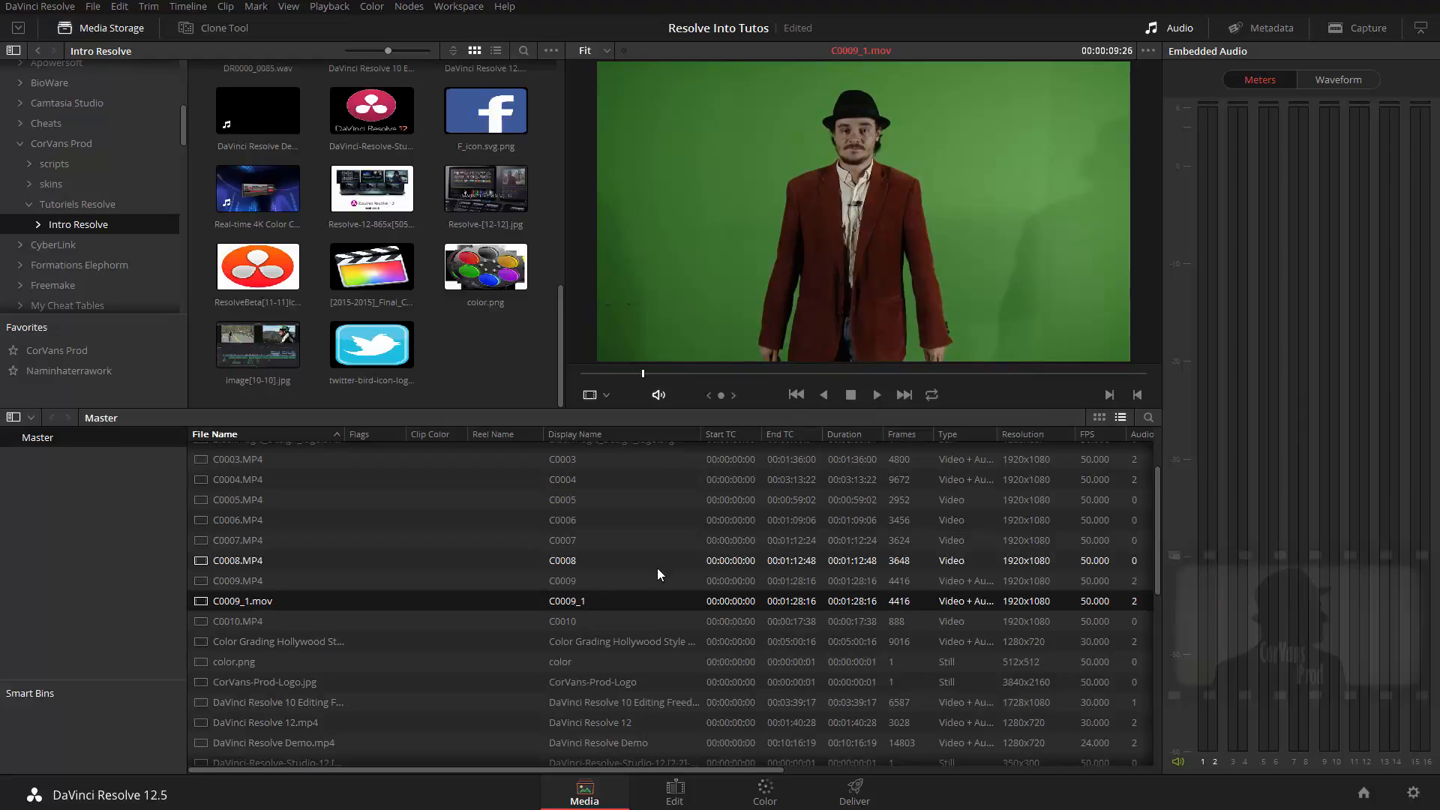
Open the audio clip attributes of C0009_1.mov and set the number of audio tracks to 1.
scroll(462, 542, "down", 3)
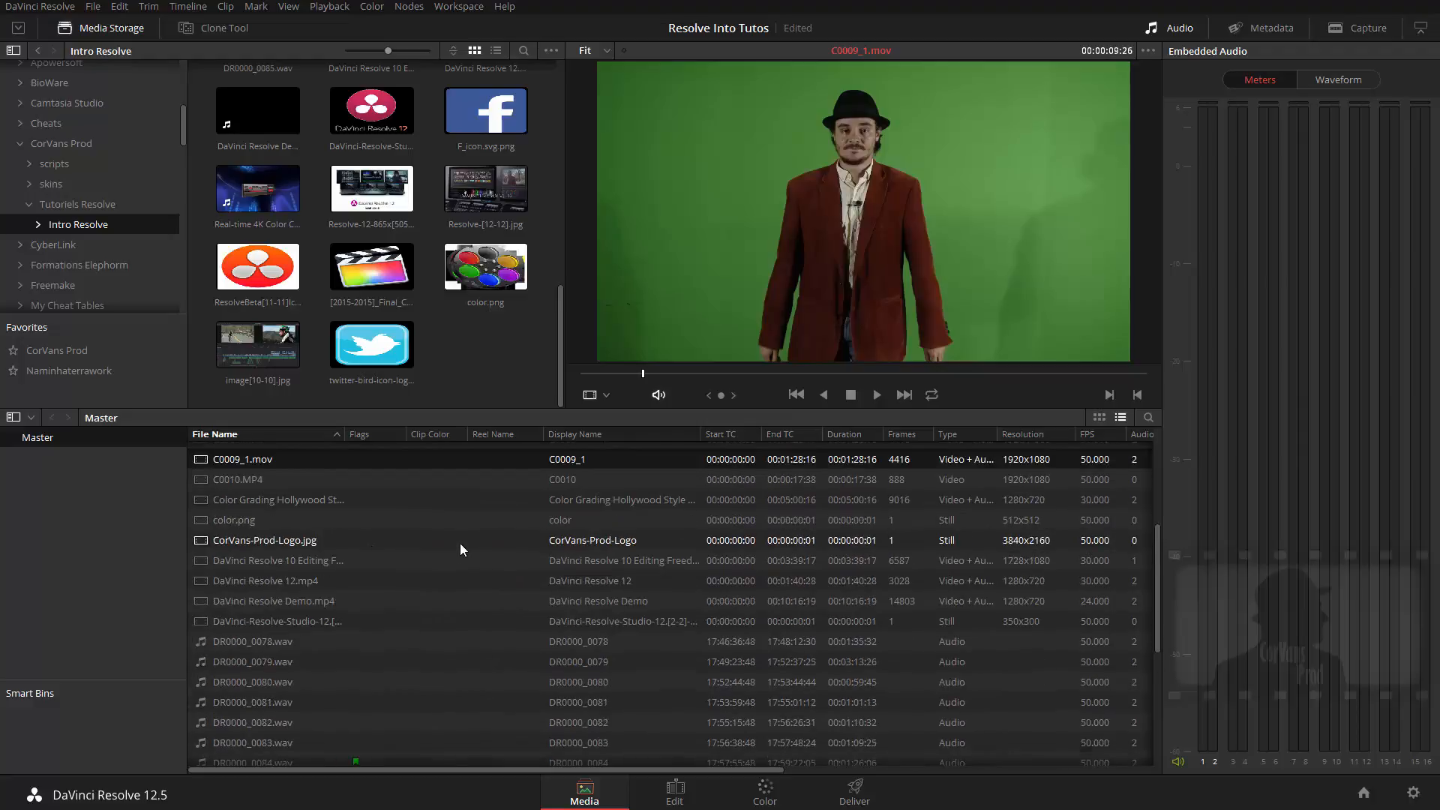
scroll(461, 543, "up", 2)
right_click(258, 554)
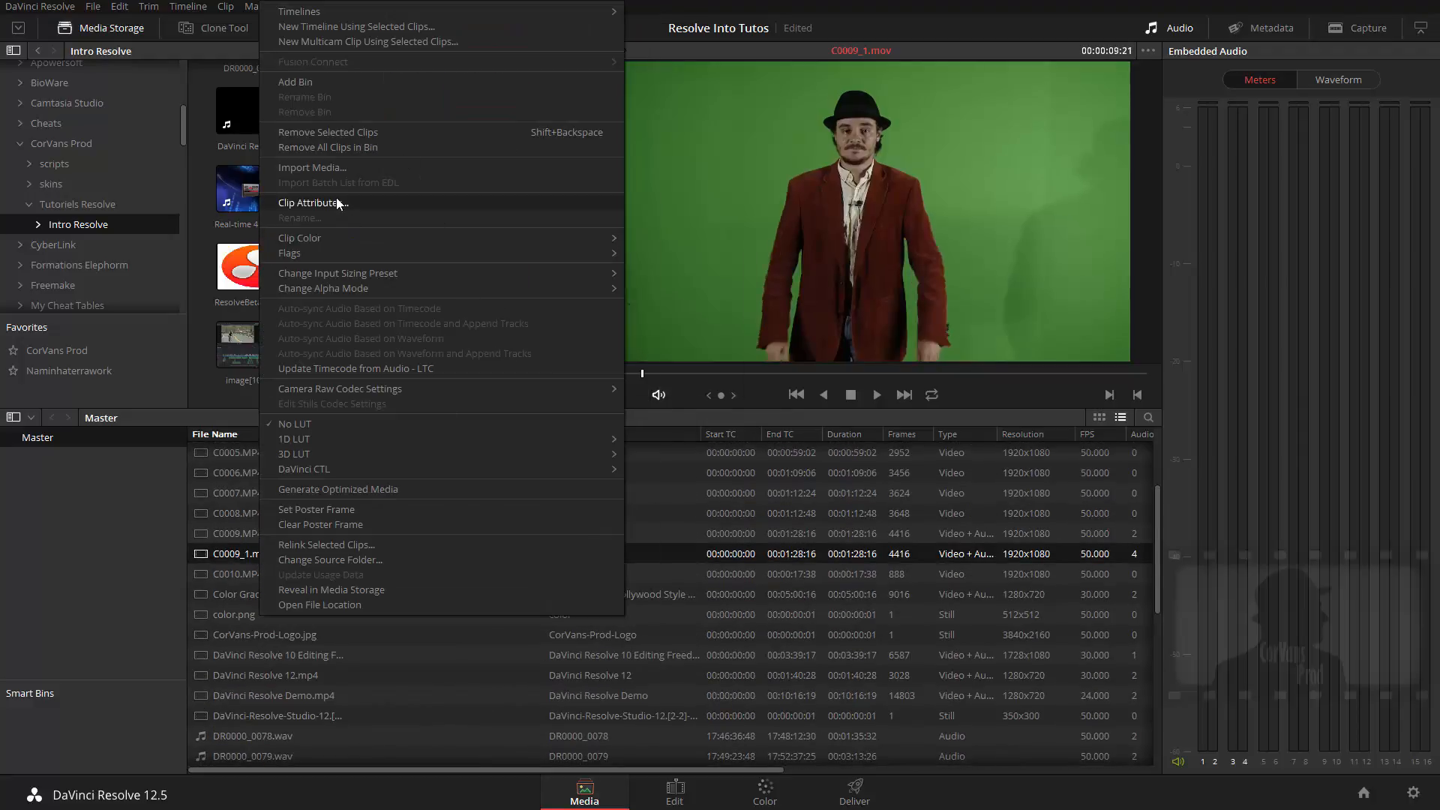
left_click(289, 203)
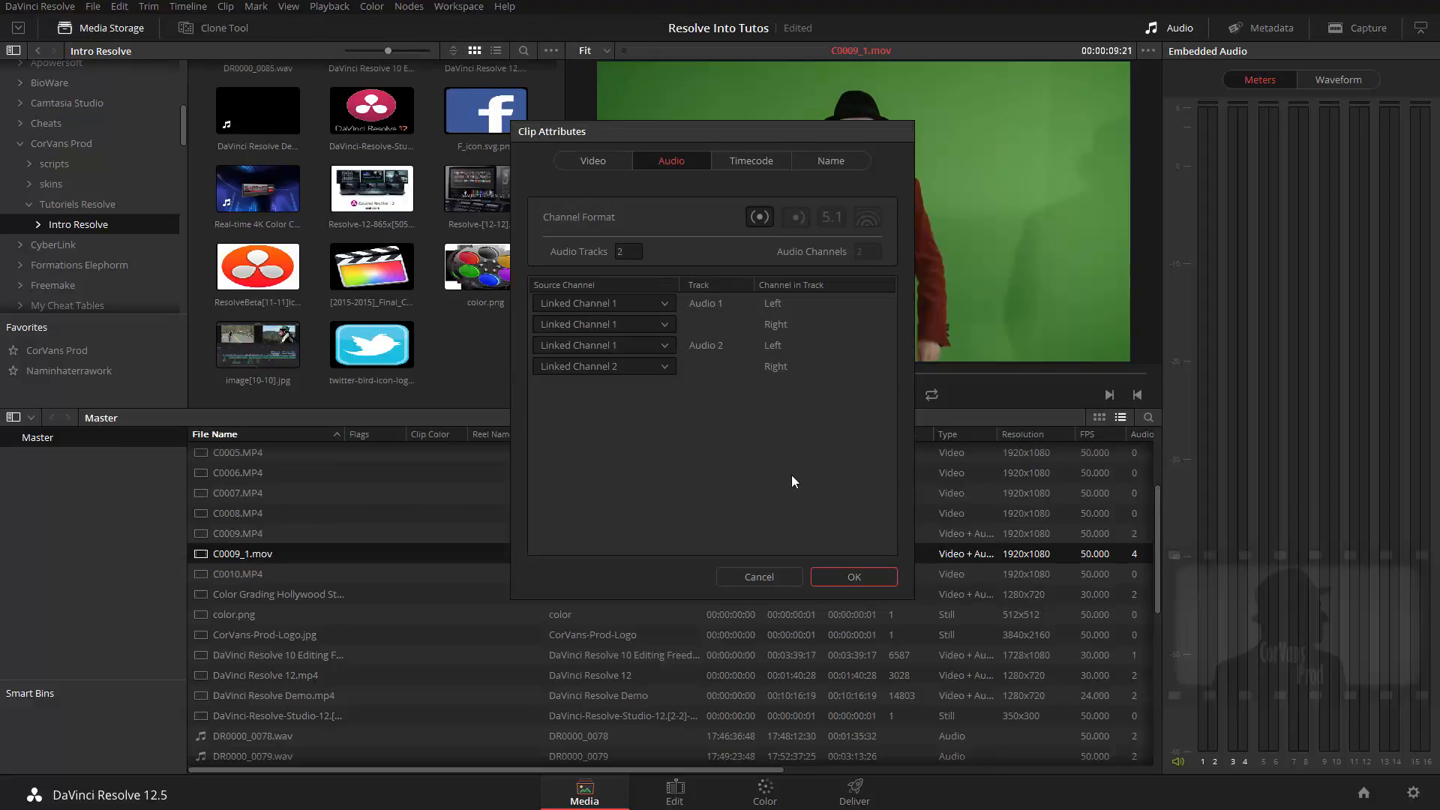
left_click(620, 251)
key("BackSpace")
type("1")
key("Return")
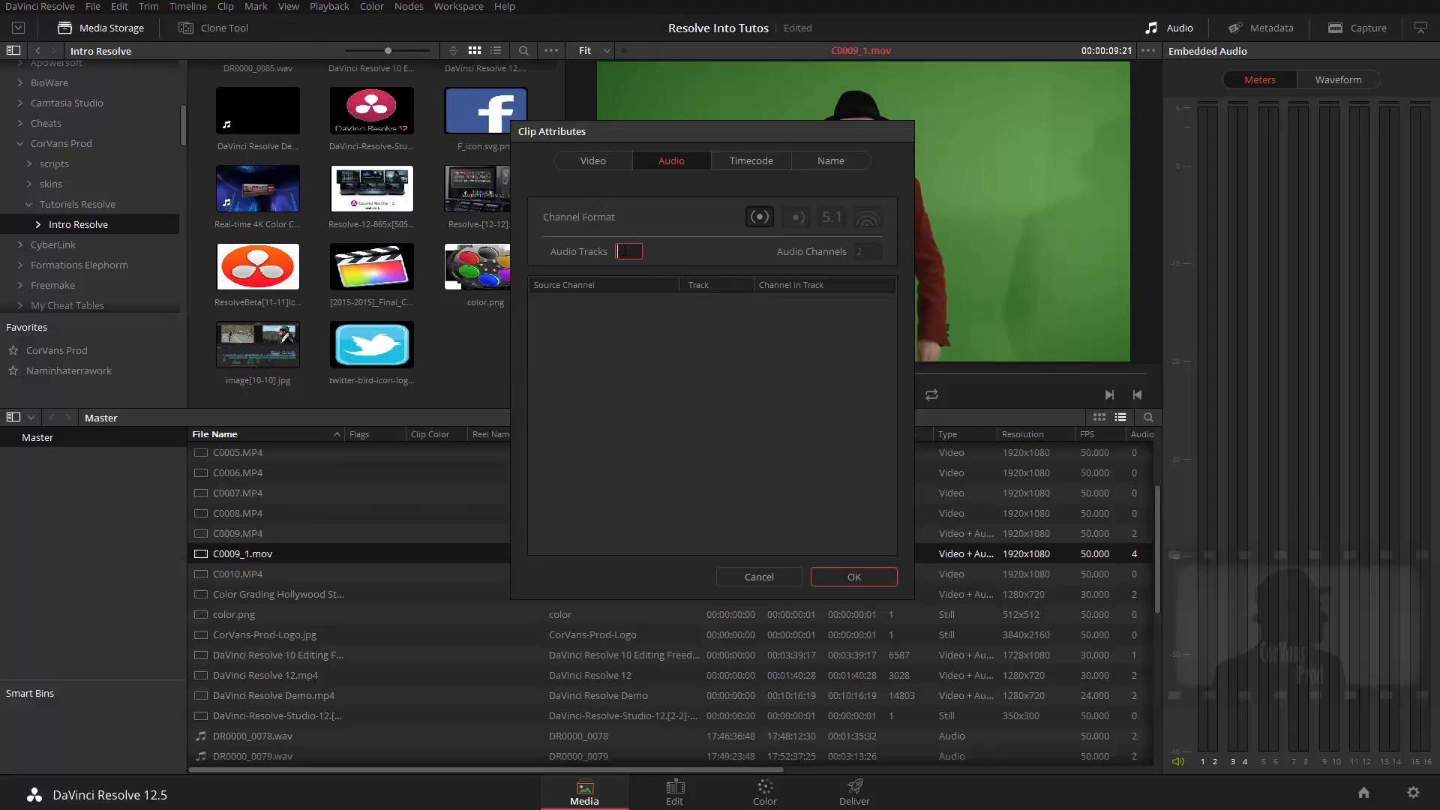
Assign Embedded Channel 1 to the track's left channel and Embedded Channel 2 to its right, and apply the attributes.
left_click(663, 303)
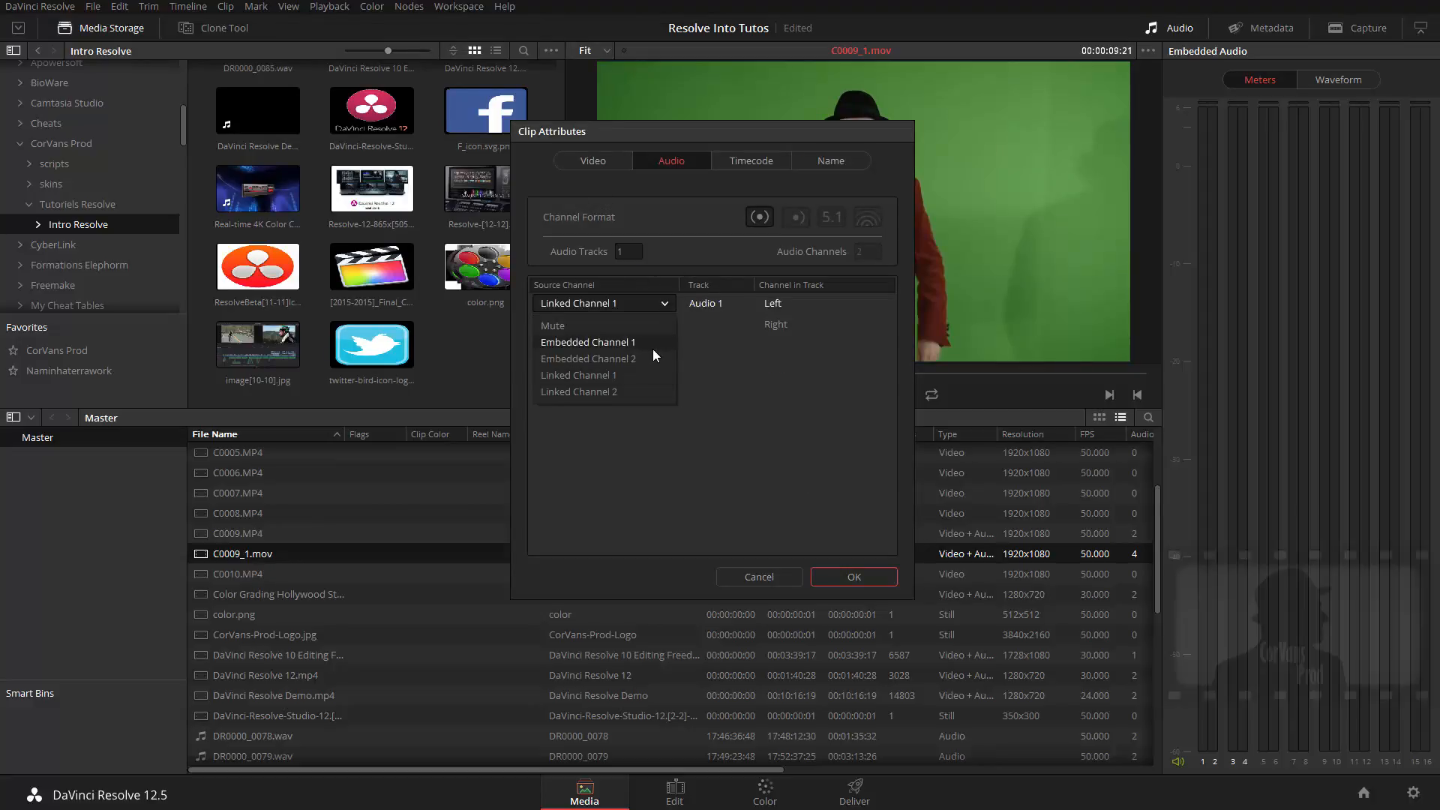
left_click(653, 347)
left_click(661, 324)
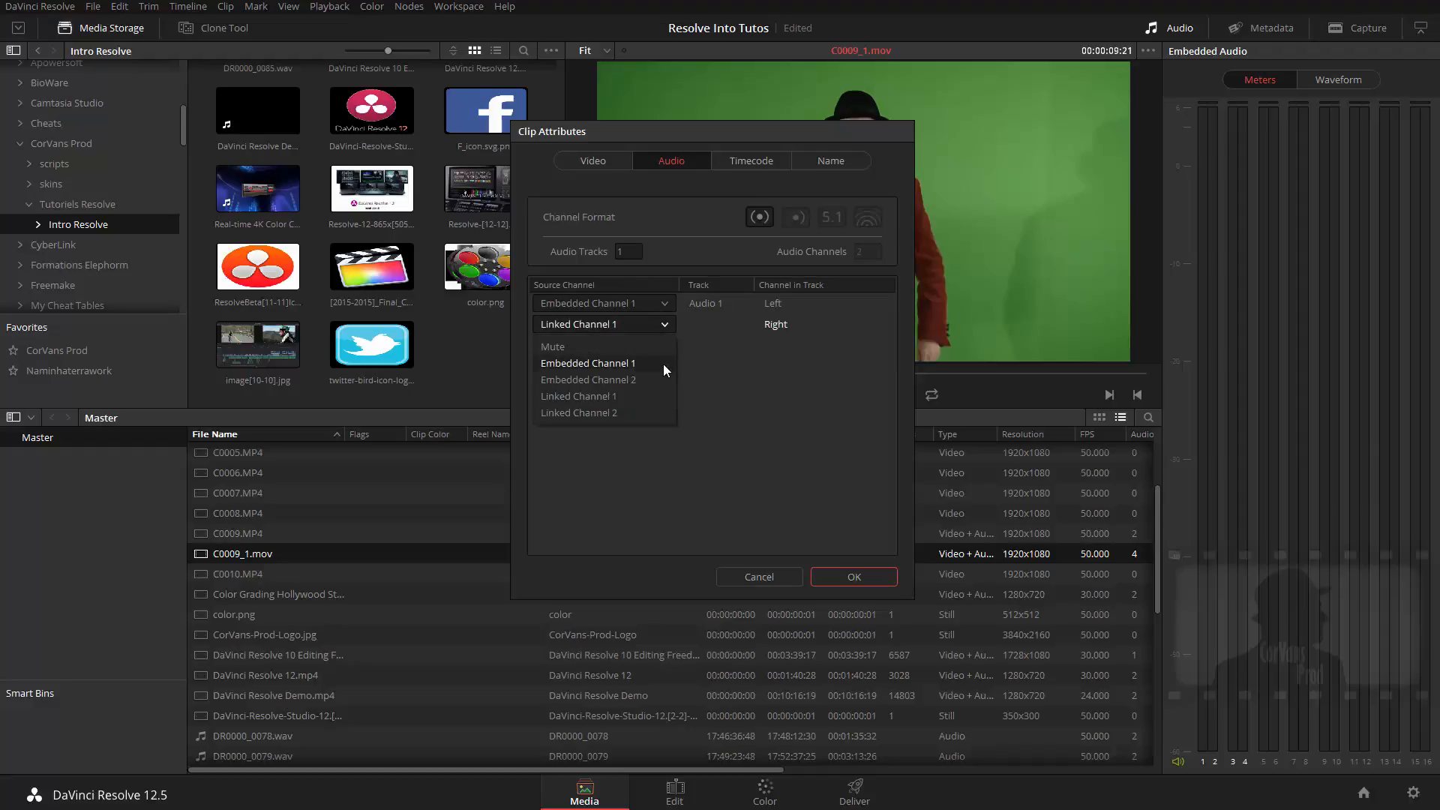
left_click(665, 379)
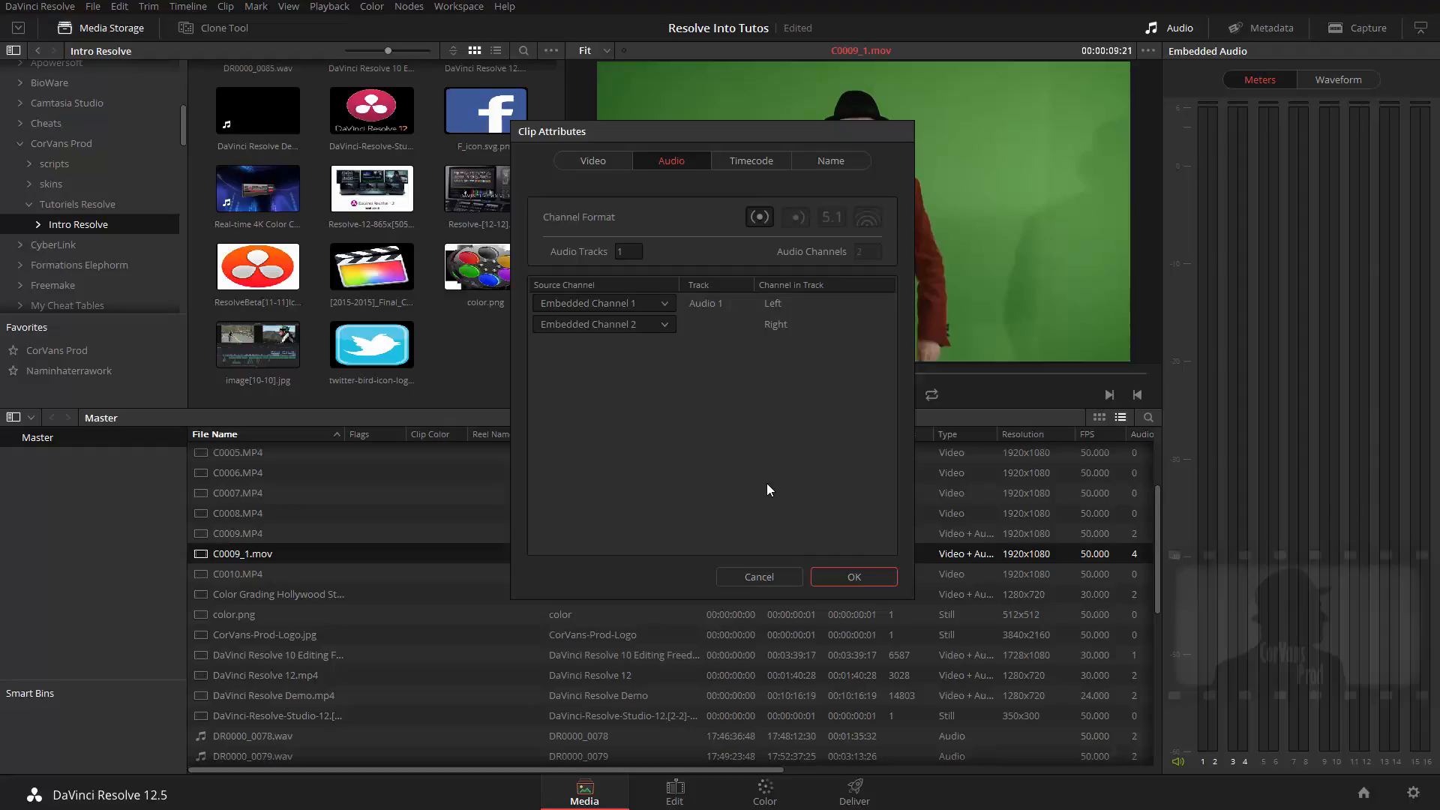
left_click(854, 577)
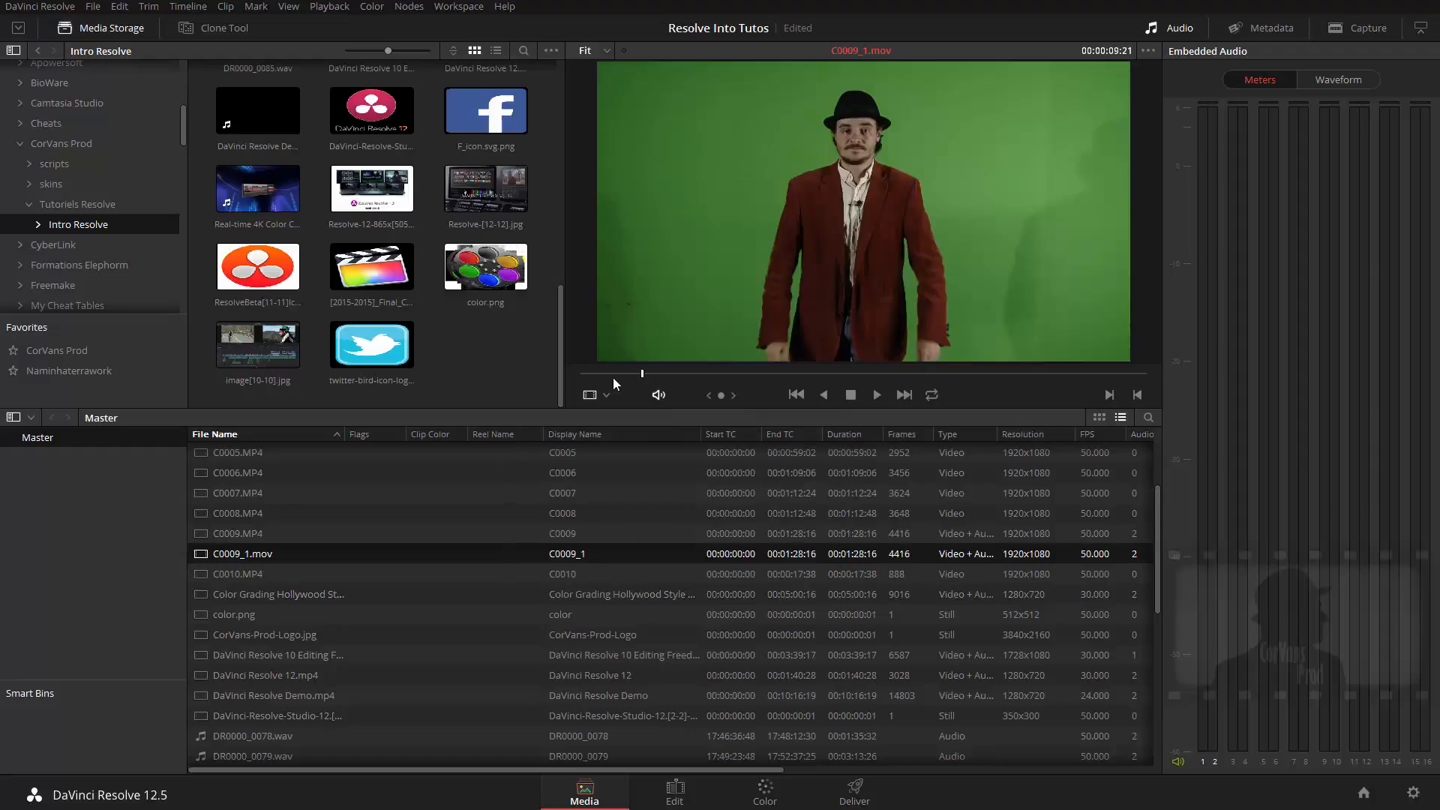
Show the waveform of DR0000_0084.wav and position its playhead on the clap peak at 17:58:05:42.
scroll(318, 568, "down", 2)
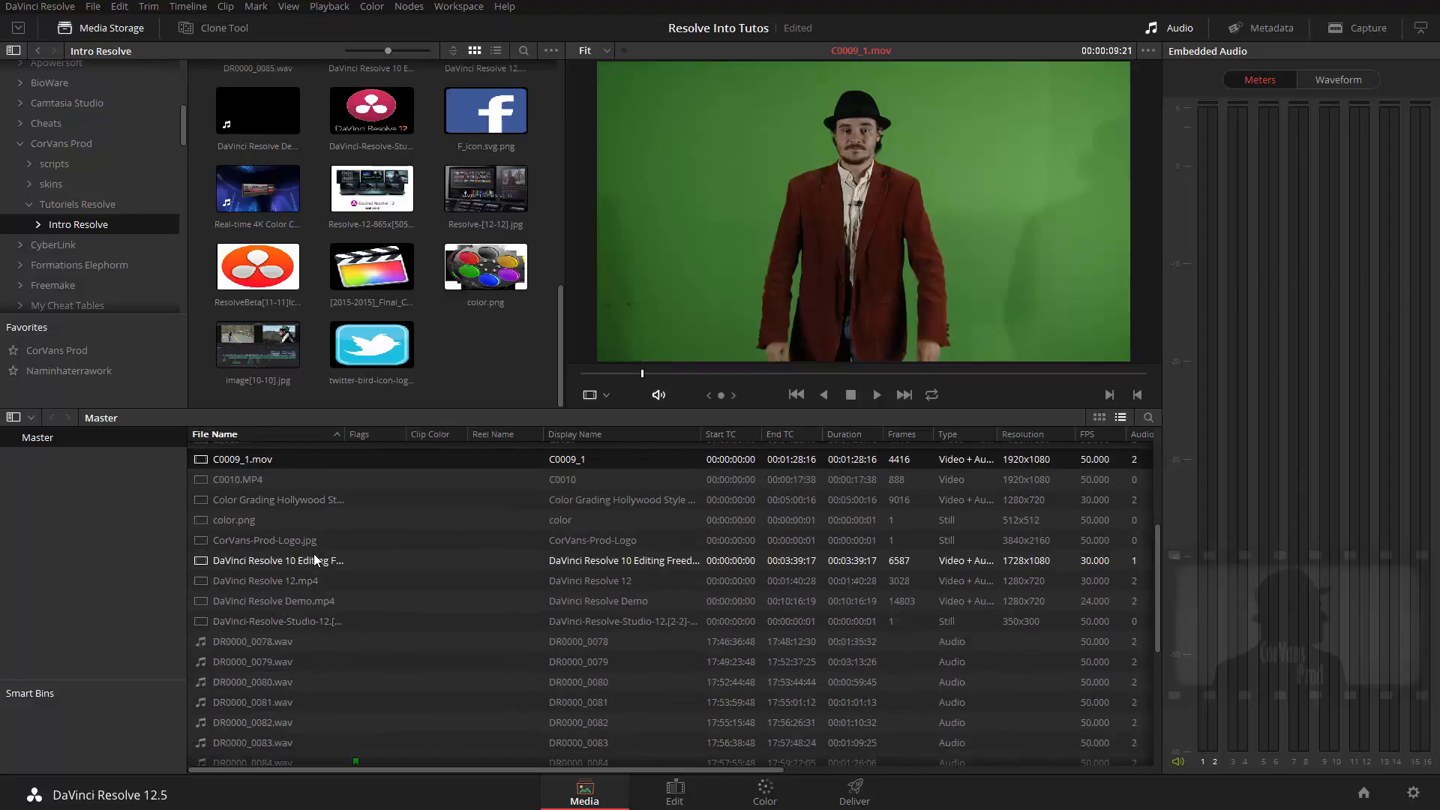
scroll(313, 554, "up", 4)
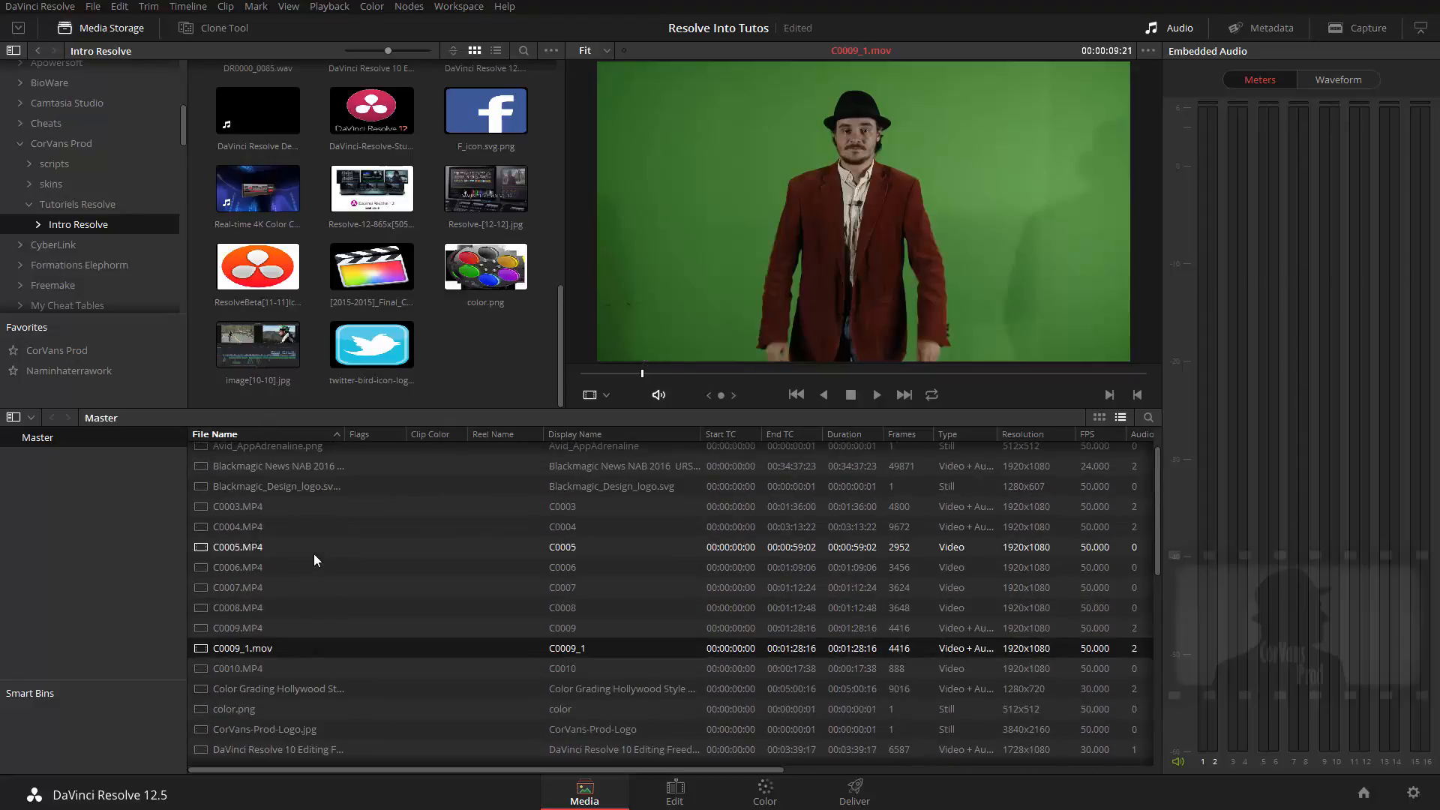
left_click(1361, 78)
left_click(1203, 307)
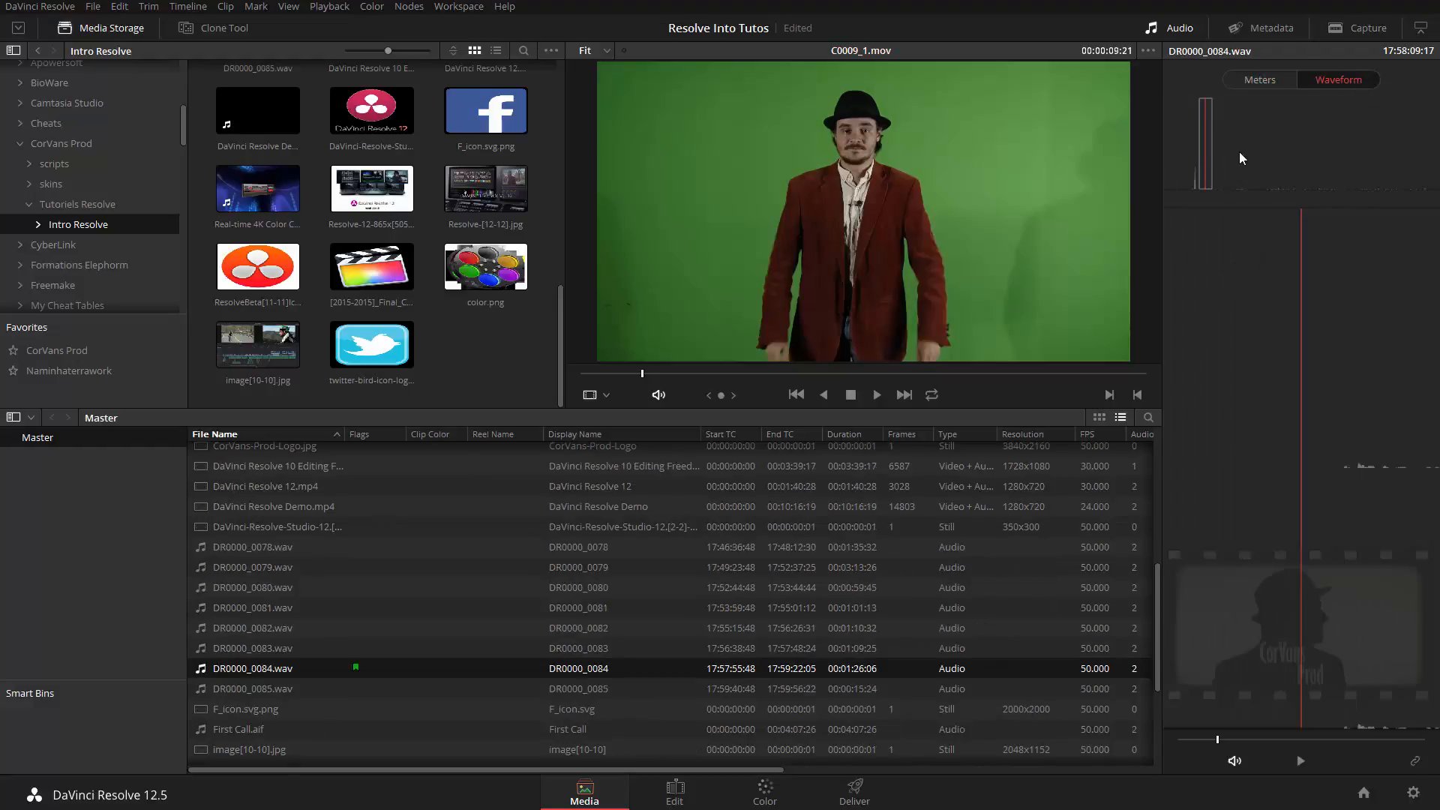
left_click(1209, 144)
left_click(1191, 153)
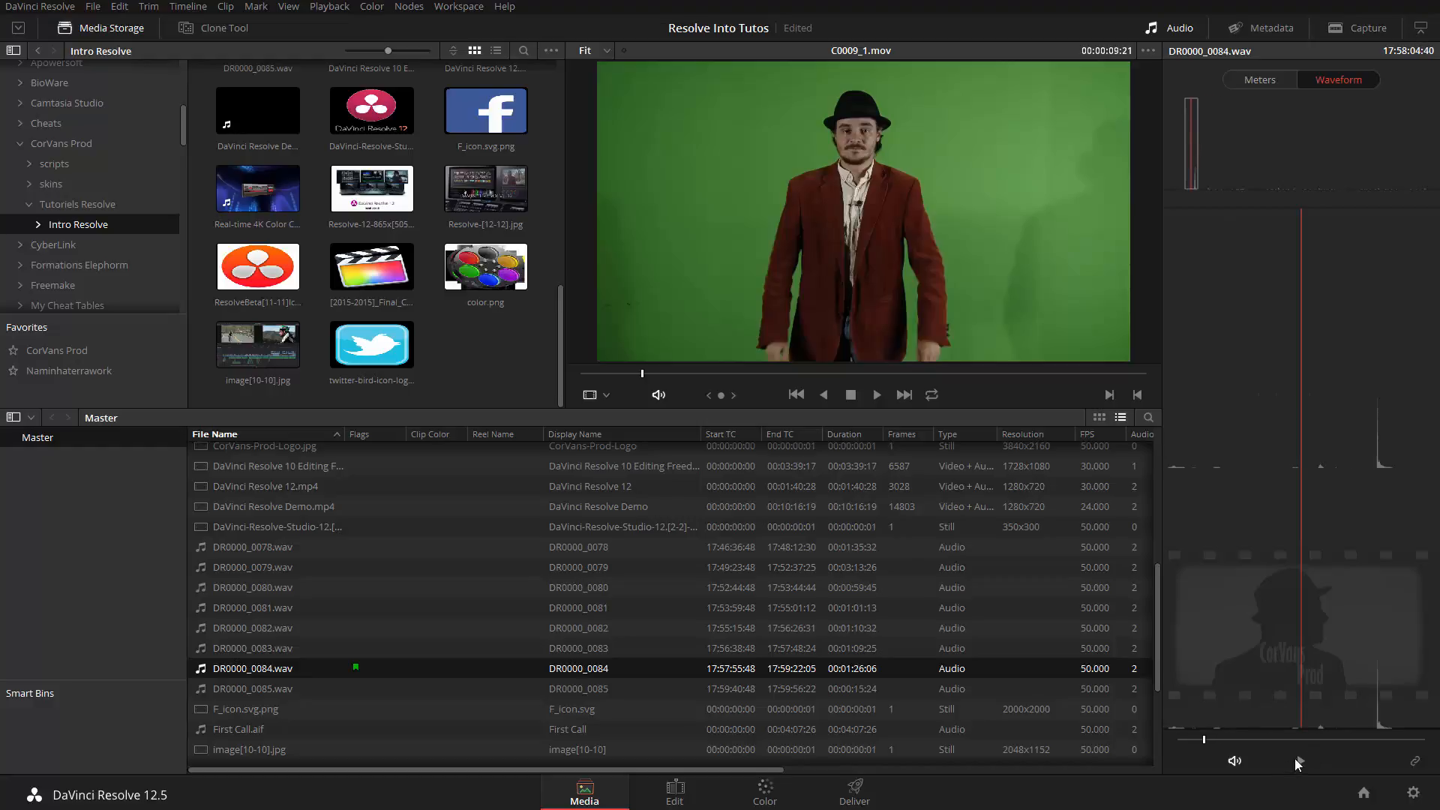
left_click(1298, 762)
left_click(1297, 763)
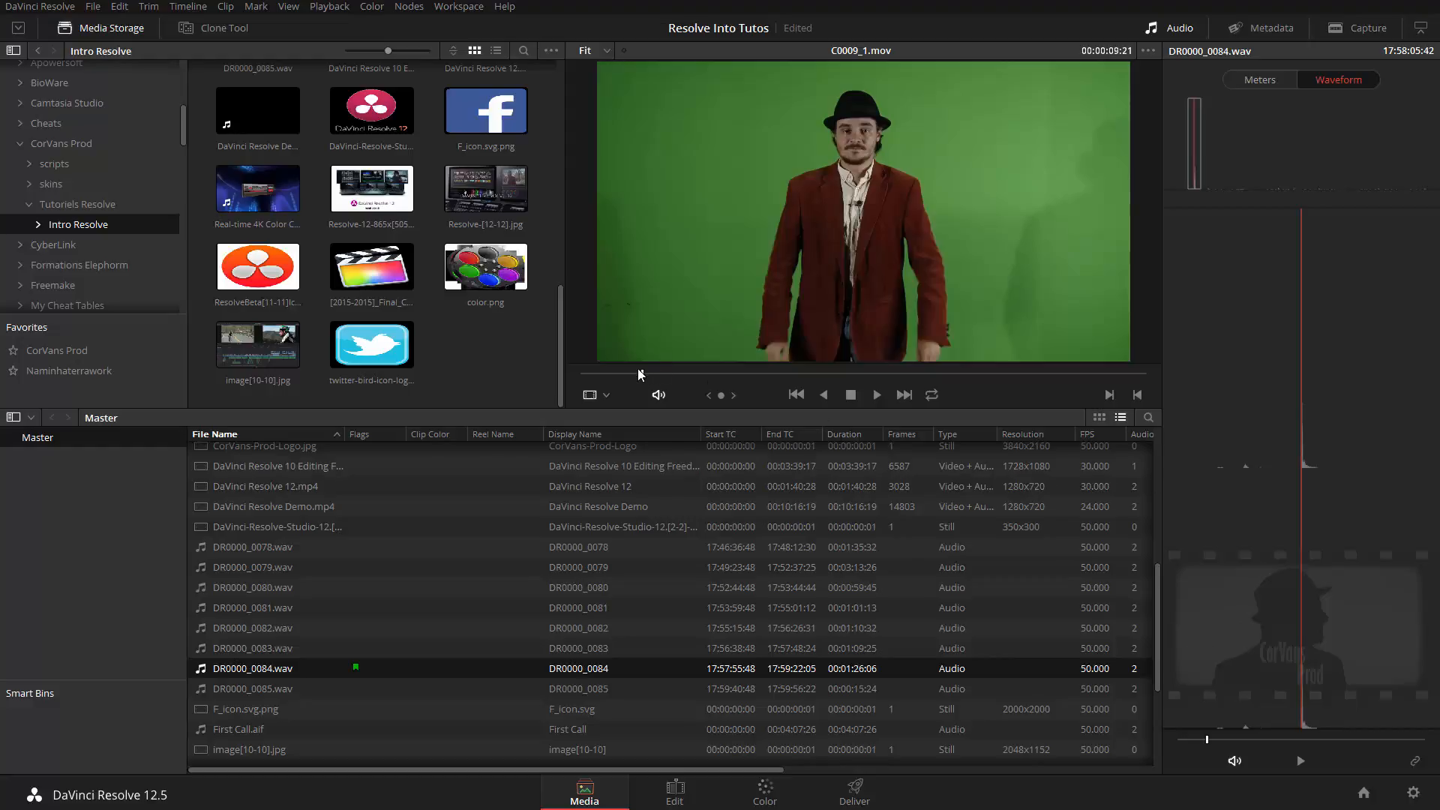
Position C0009_1.mov on the clap at 00:00:08:35, link it to DR0000_0084.wav, and play a short passage to check the sync.
left_click_drag(640, 374, 636, 377)
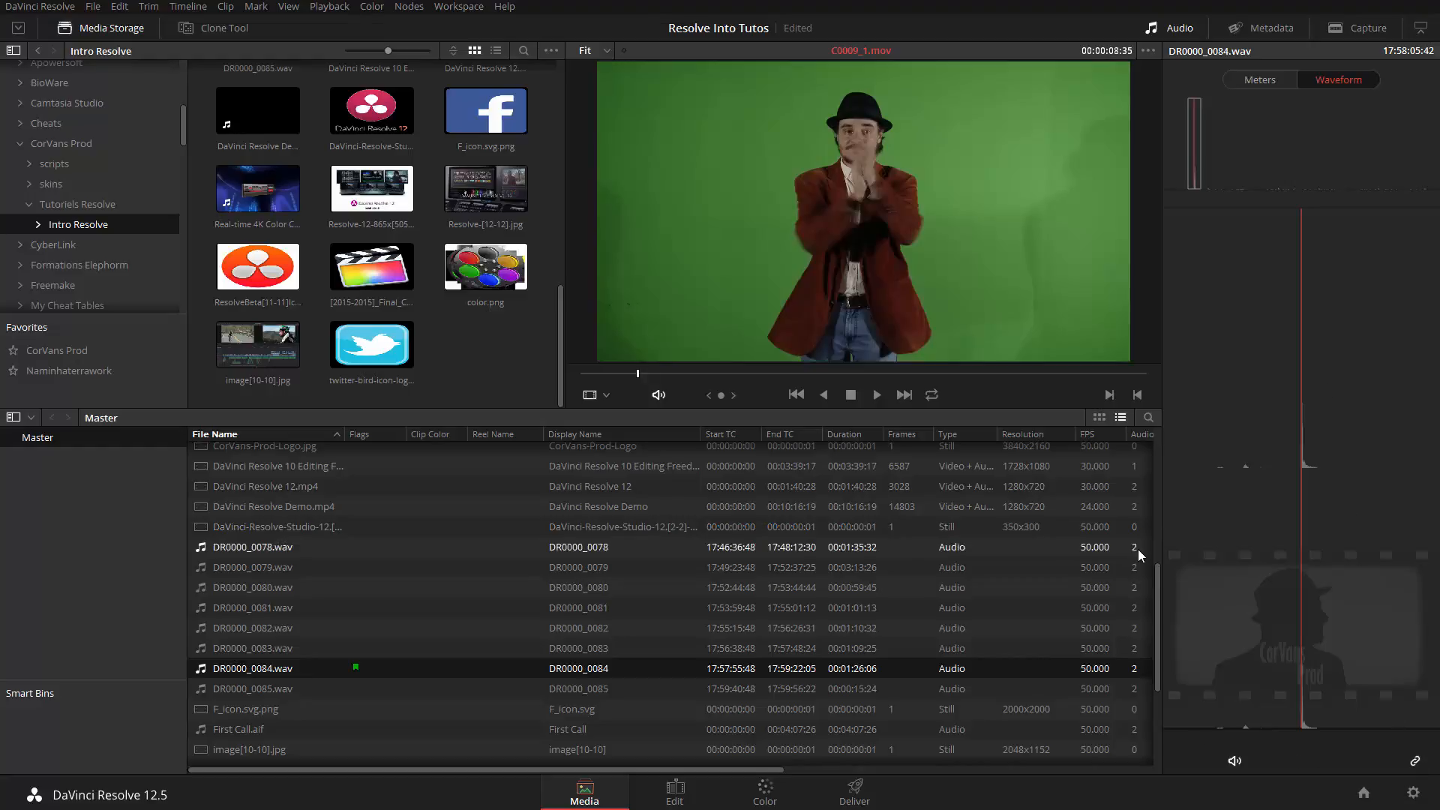
left_click(877, 395)
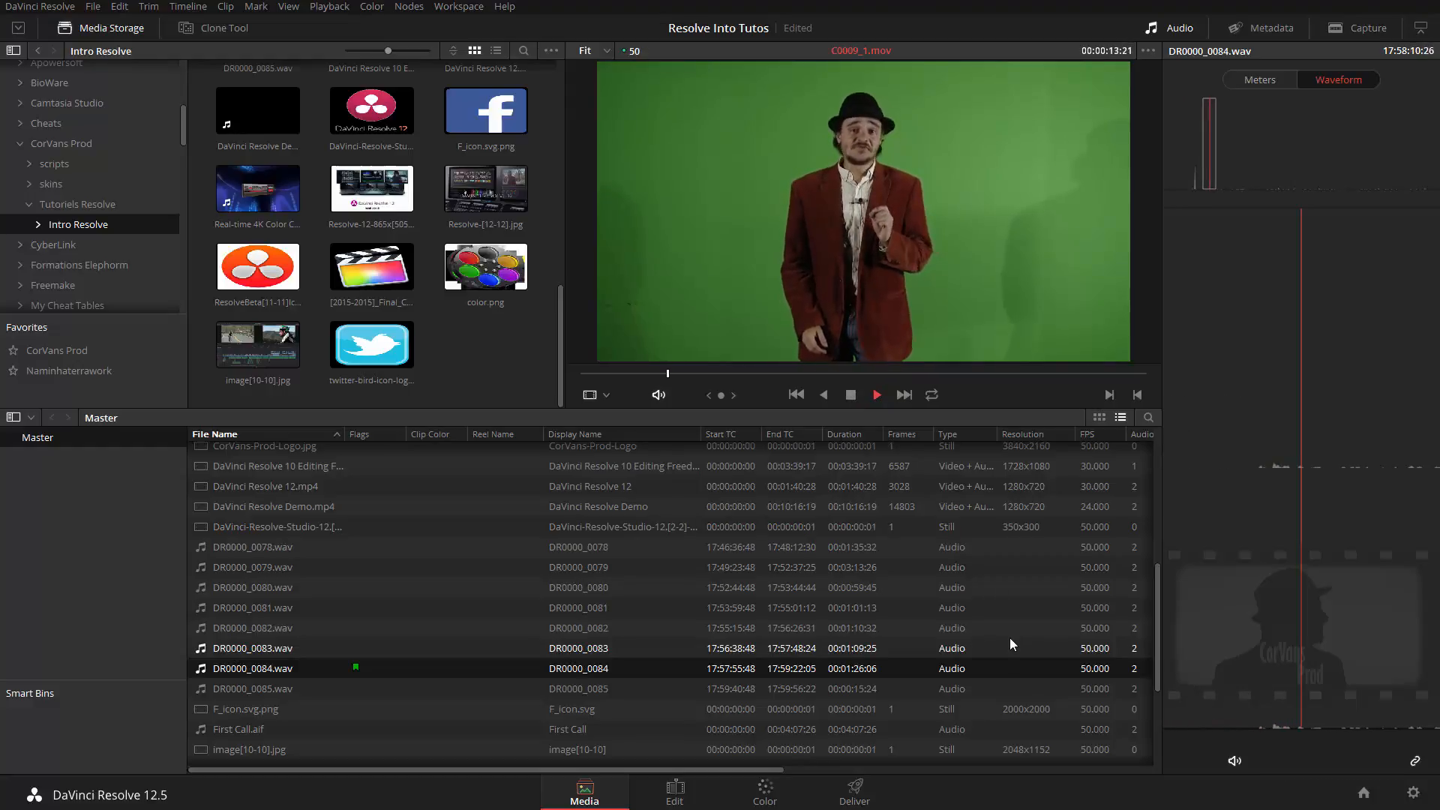
left_click(851, 394)
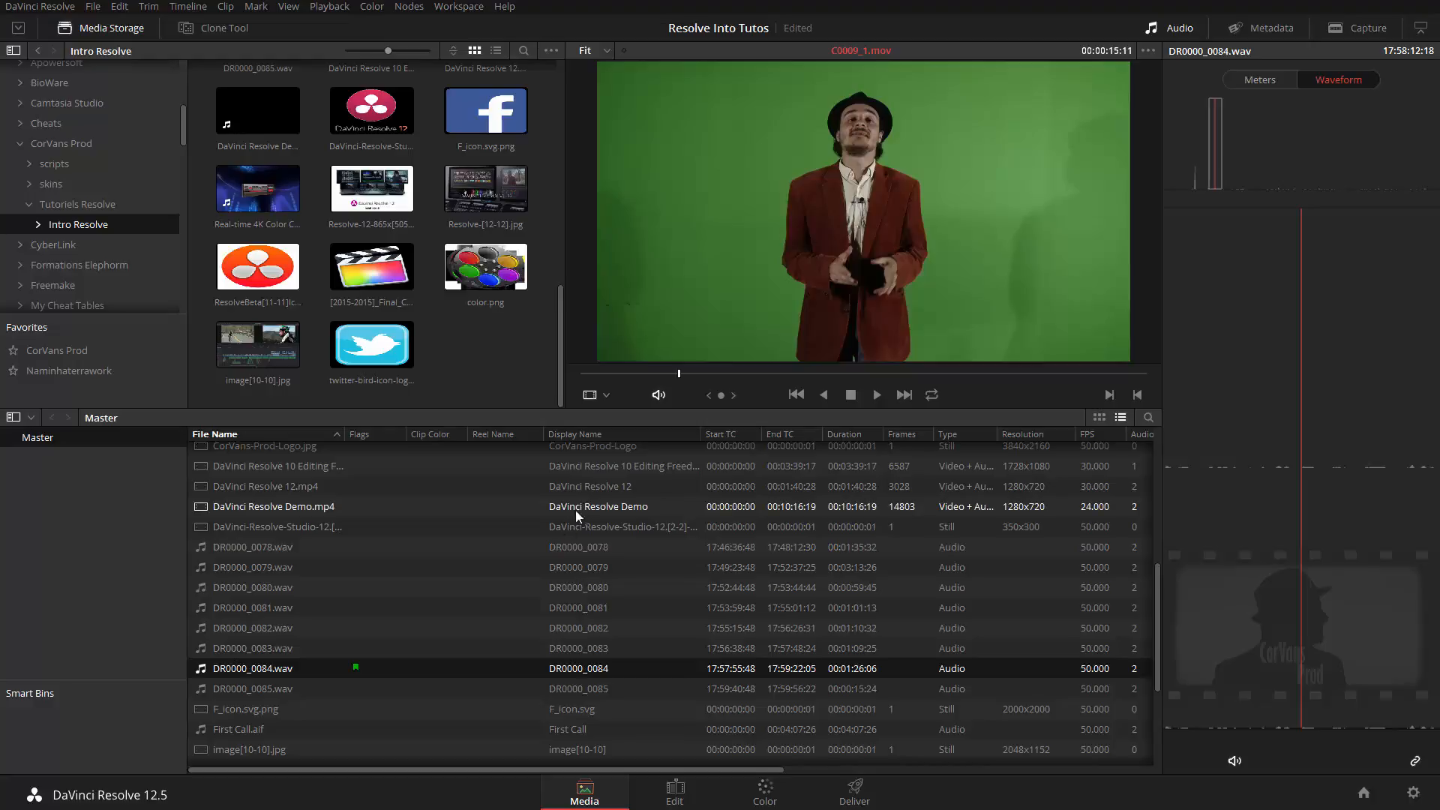
scroll(495, 603, "down", 1)
scroll(488, 603, "up", 3)
scroll(474, 597, "down", 5)
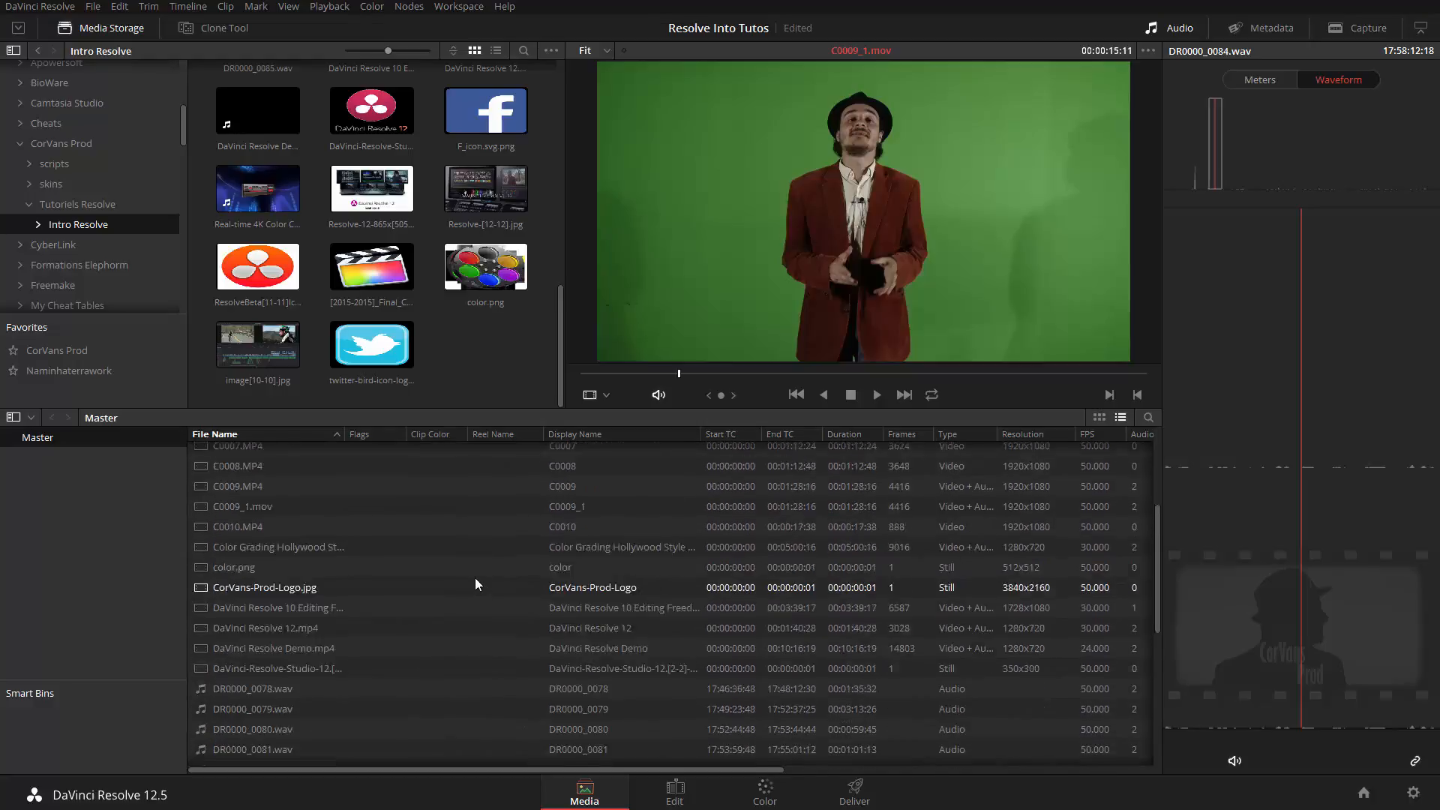
scroll(452, 573, "up", 4)
scroll(452, 575, "up", 1)
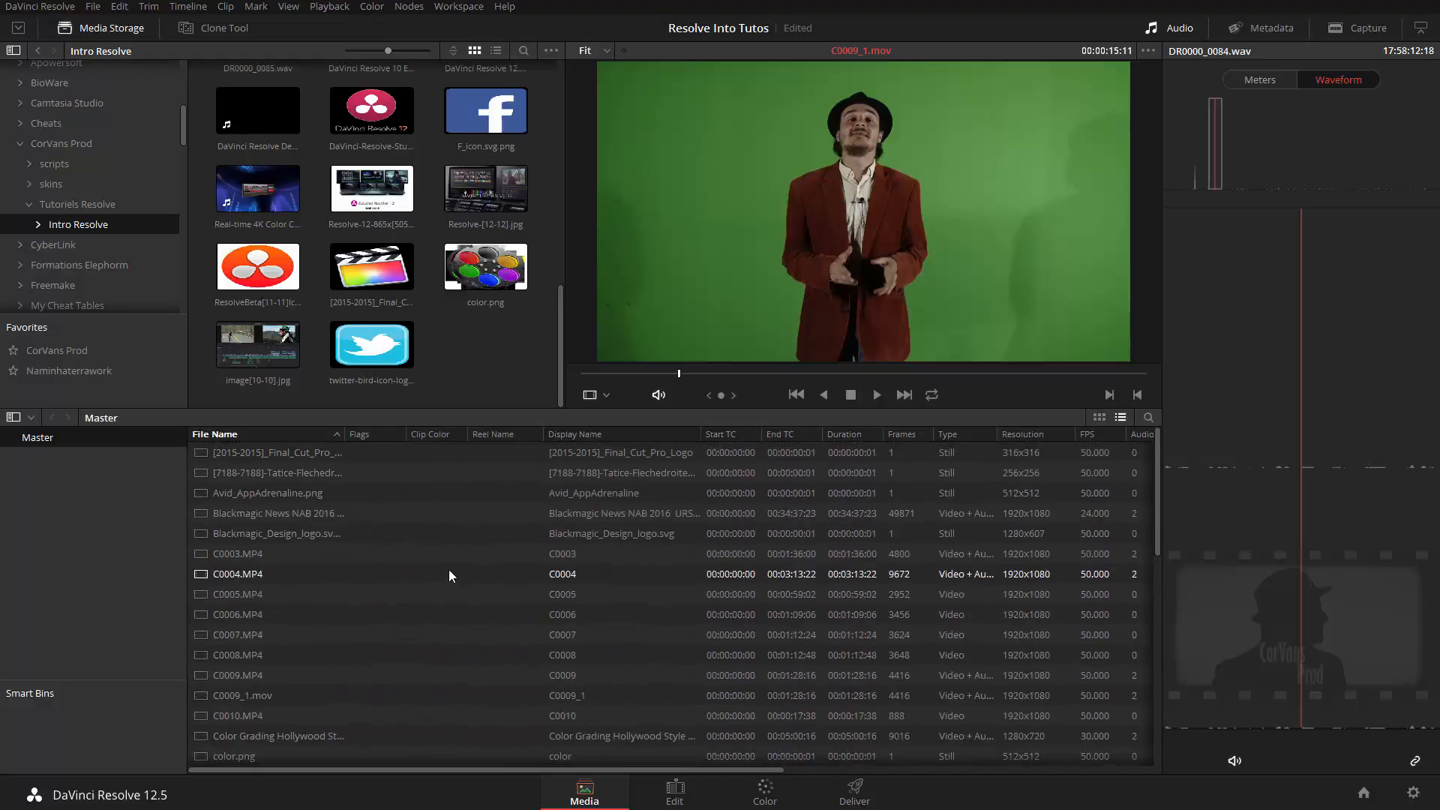
scroll(449, 569, "down", 7)
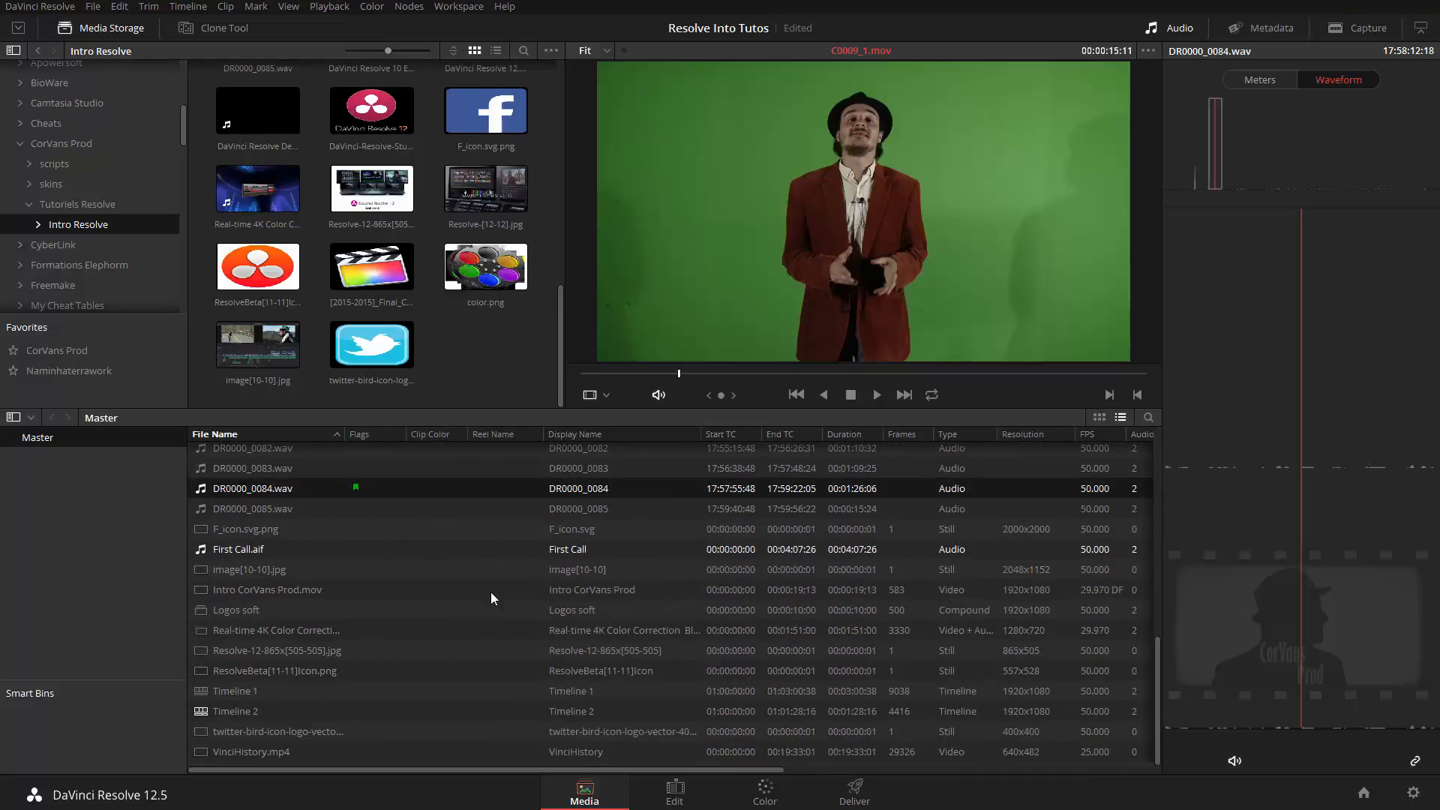
scroll(503, 597, "up", 2)
scroll(506, 597, "down", 7)
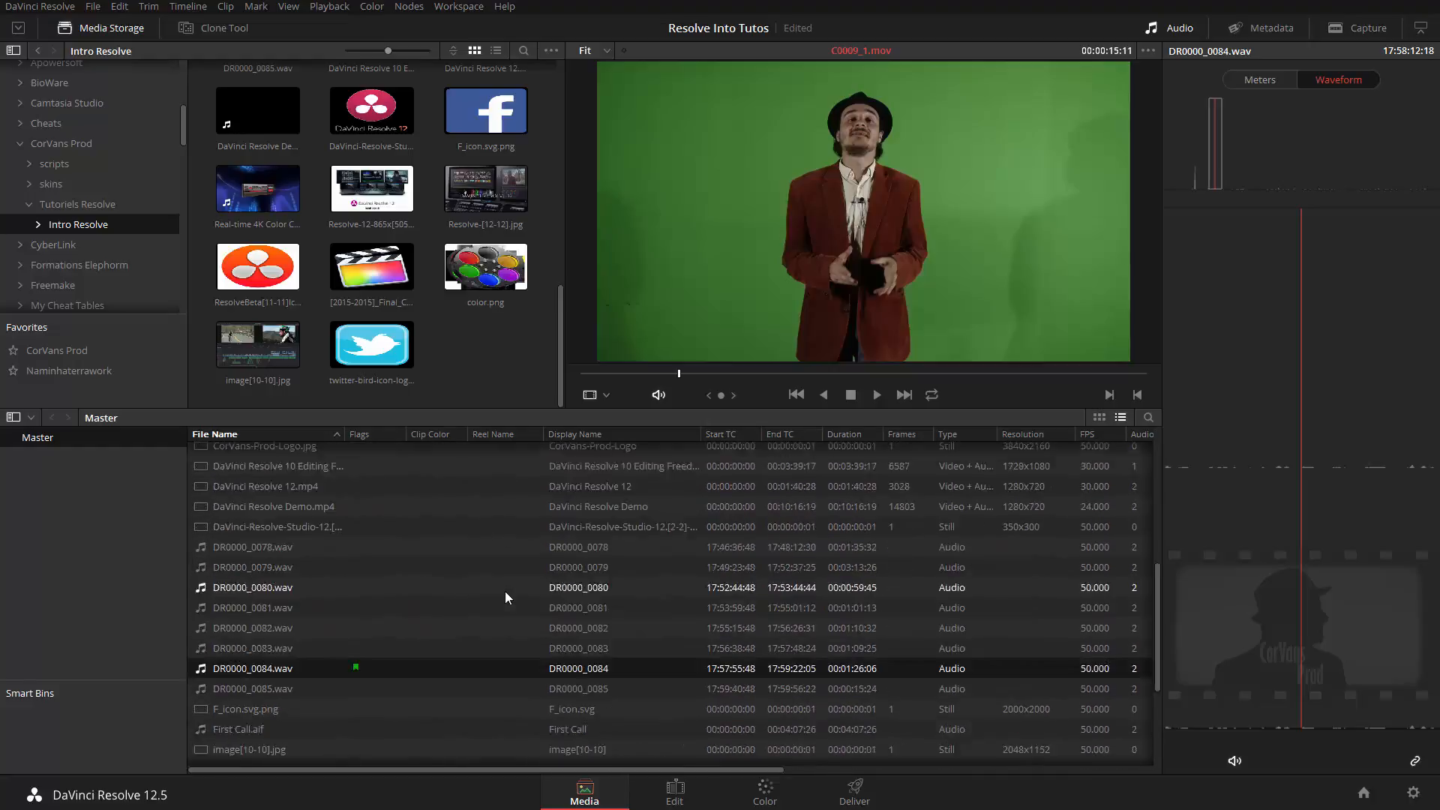
scroll(505, 591, "up", 10)
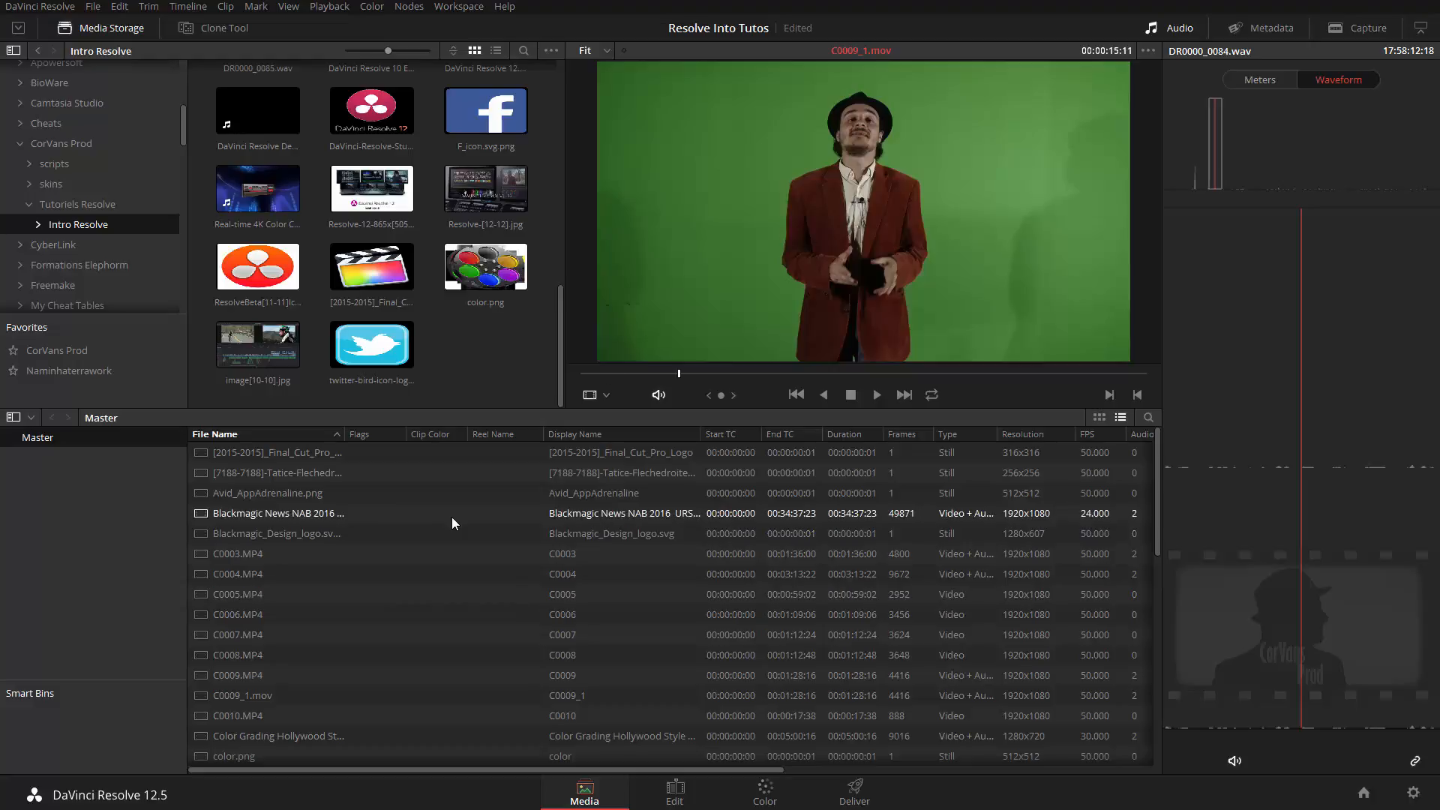
scroll(404, 348, "up", 12)
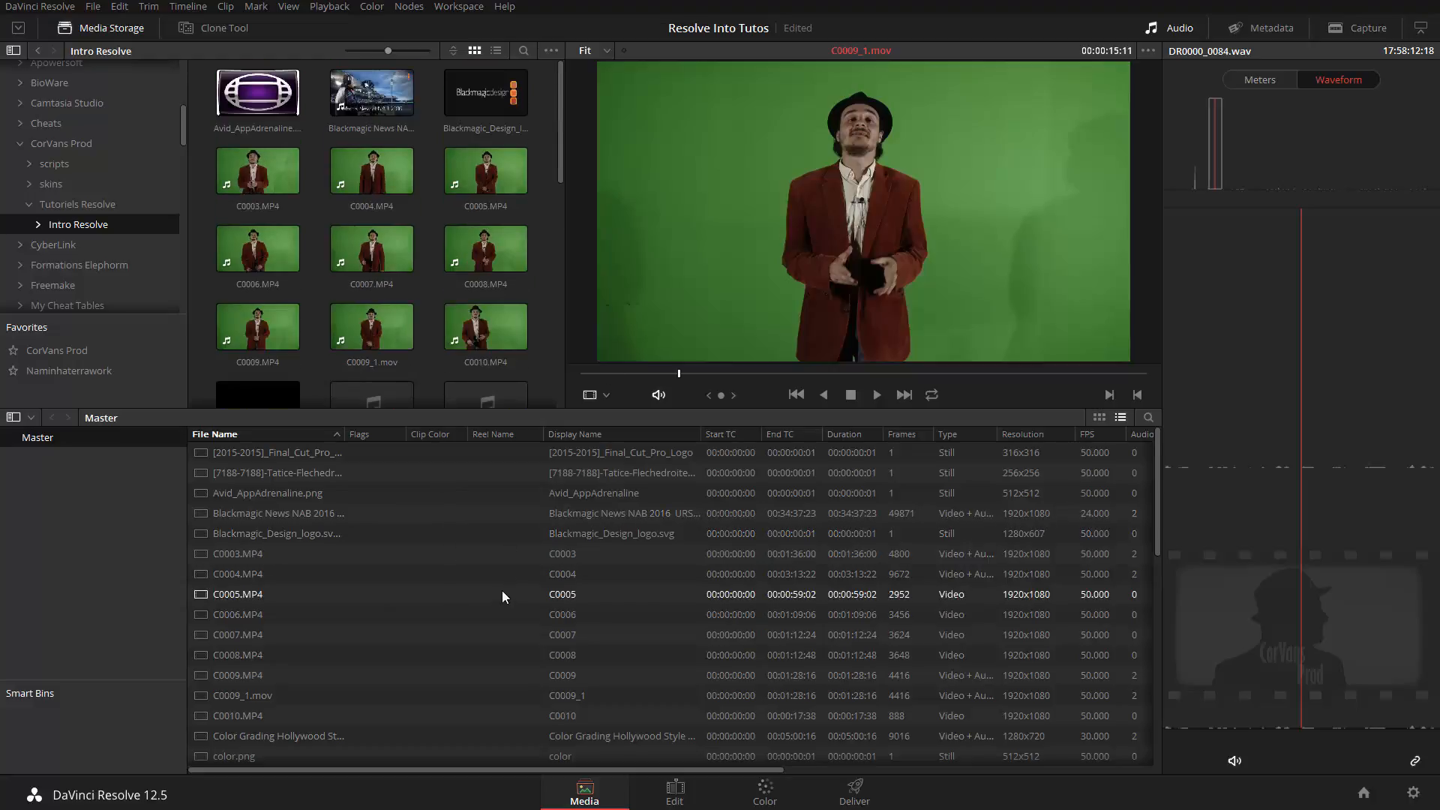
scroll(502, 592, "down", 5)
scroll(502, 592, "down", 4)
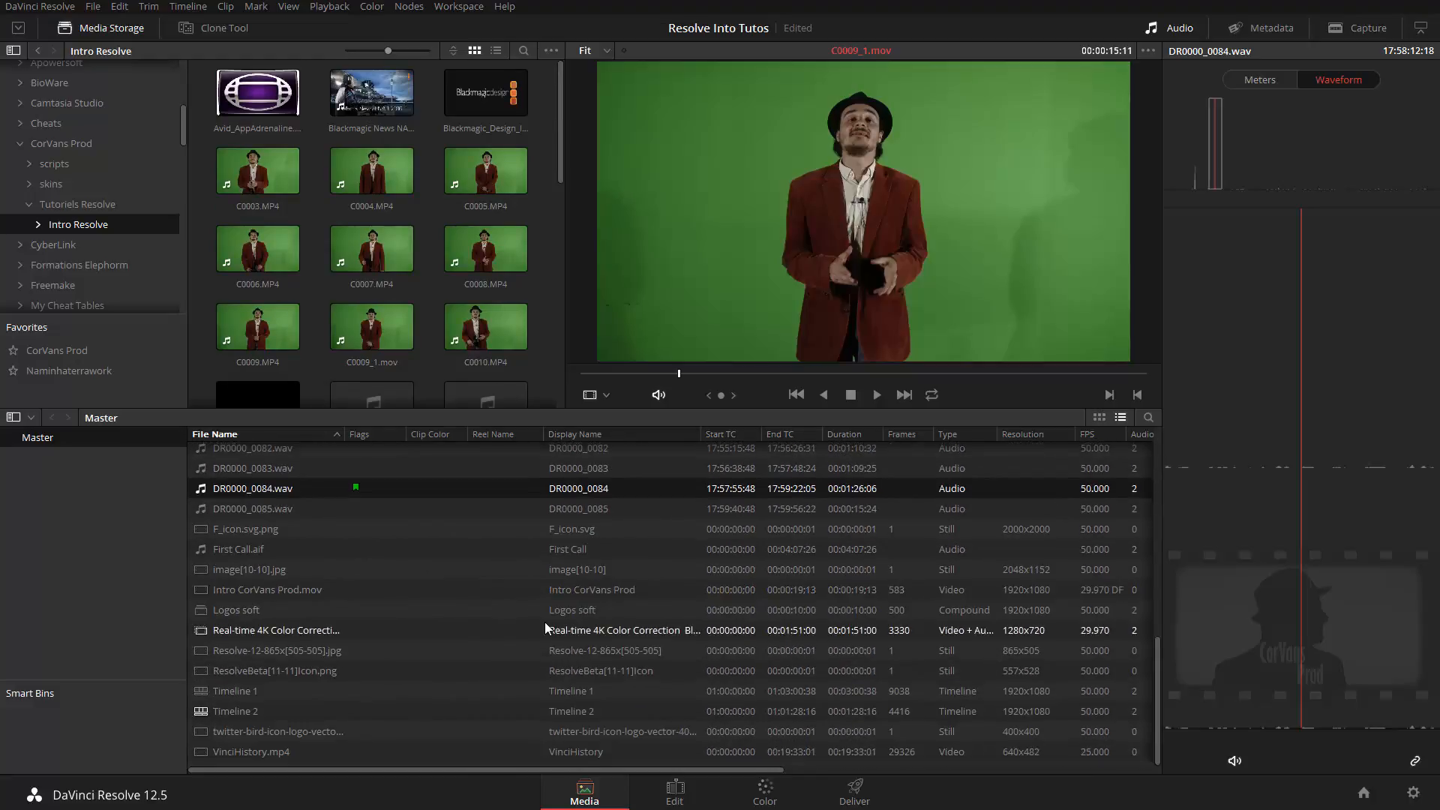